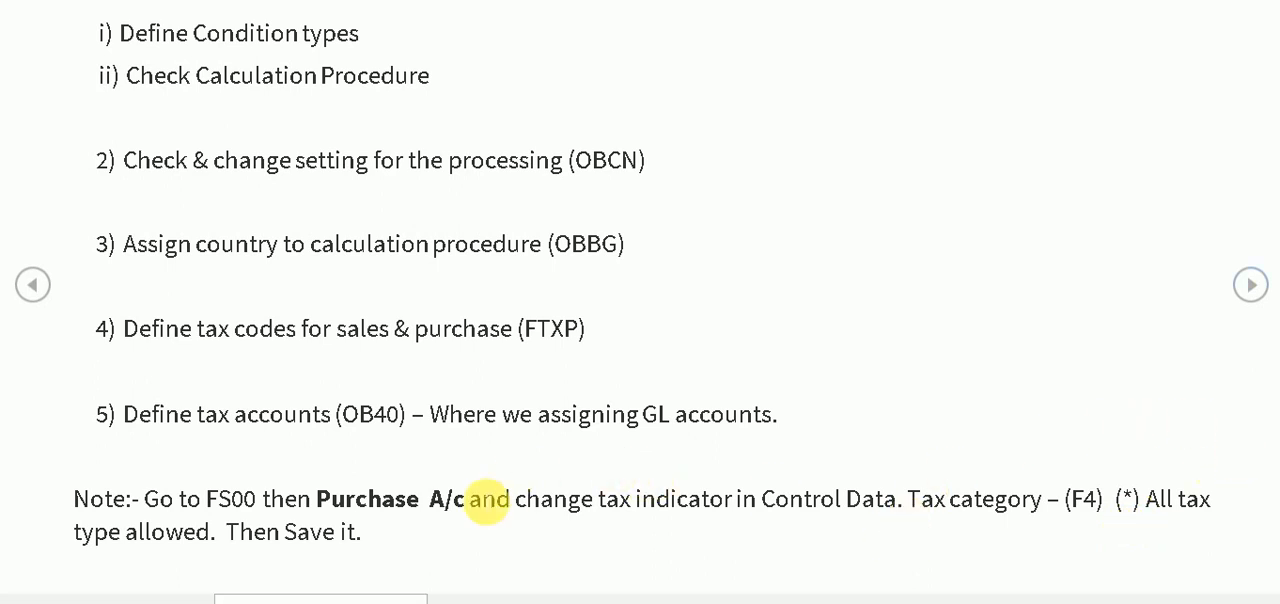
Step: Switch to the SAP system and start the SPRO customizing transaction from Easy Access with /NSPRO
click(1249, 289)
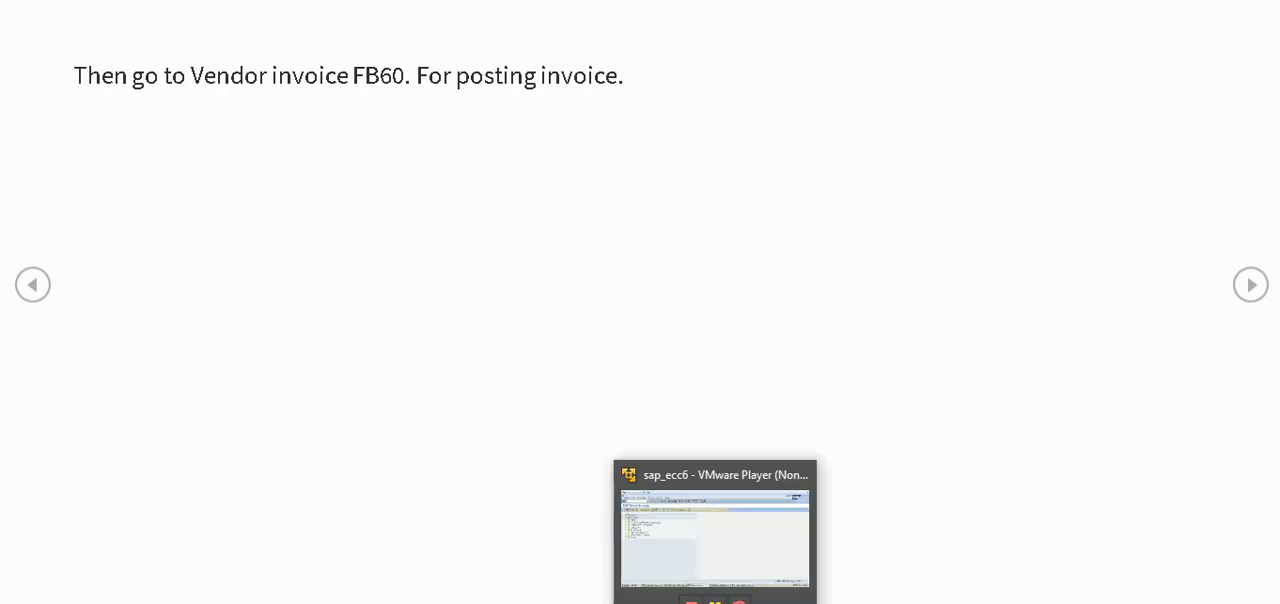
click(715, 603)
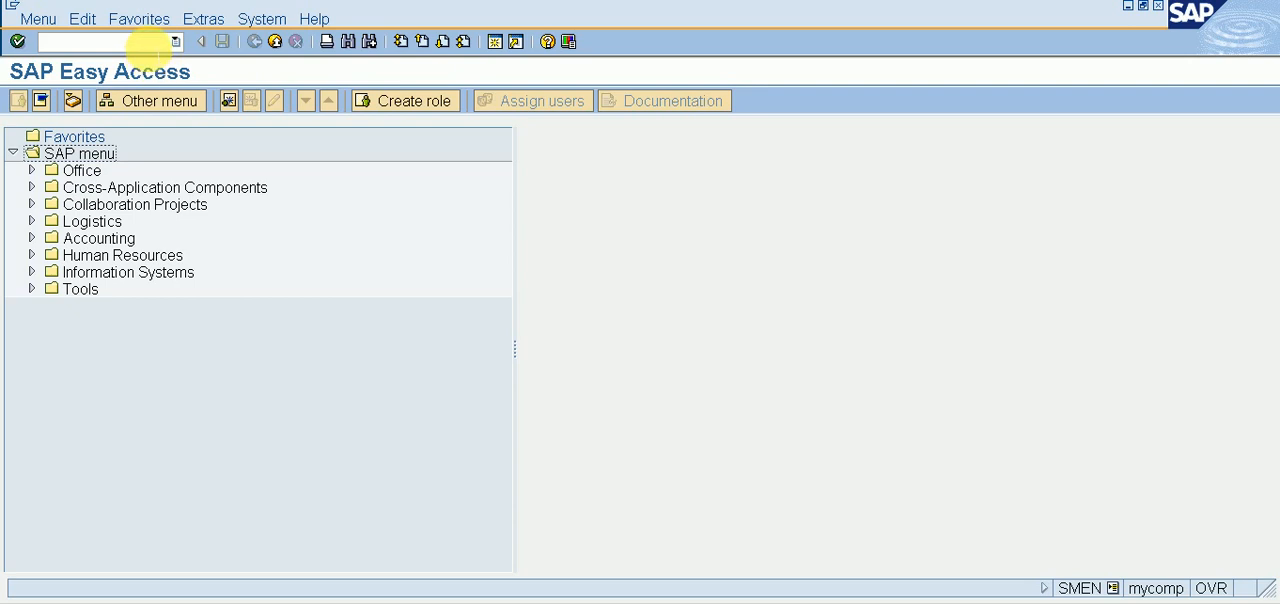
click(148, 42)
text(/NSPRO)
key(Return)
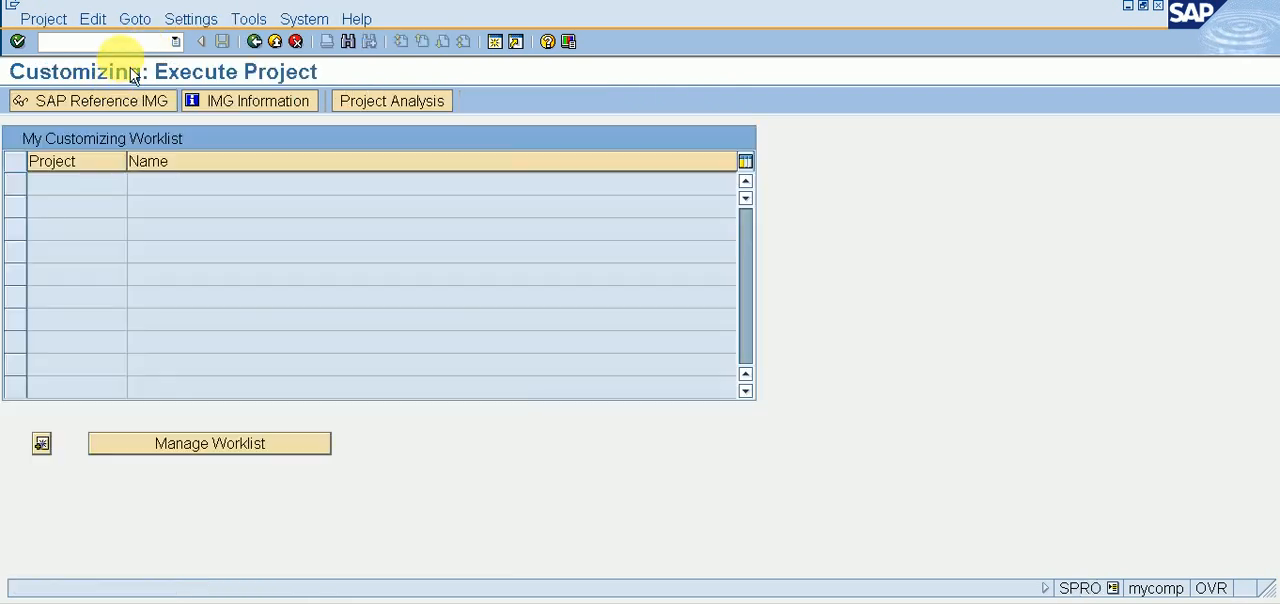
Step: Open the SAP Reference IMG and expand Financial Accounting (New) down to Financial Accounting Global Settings (New)
click(124, 103)
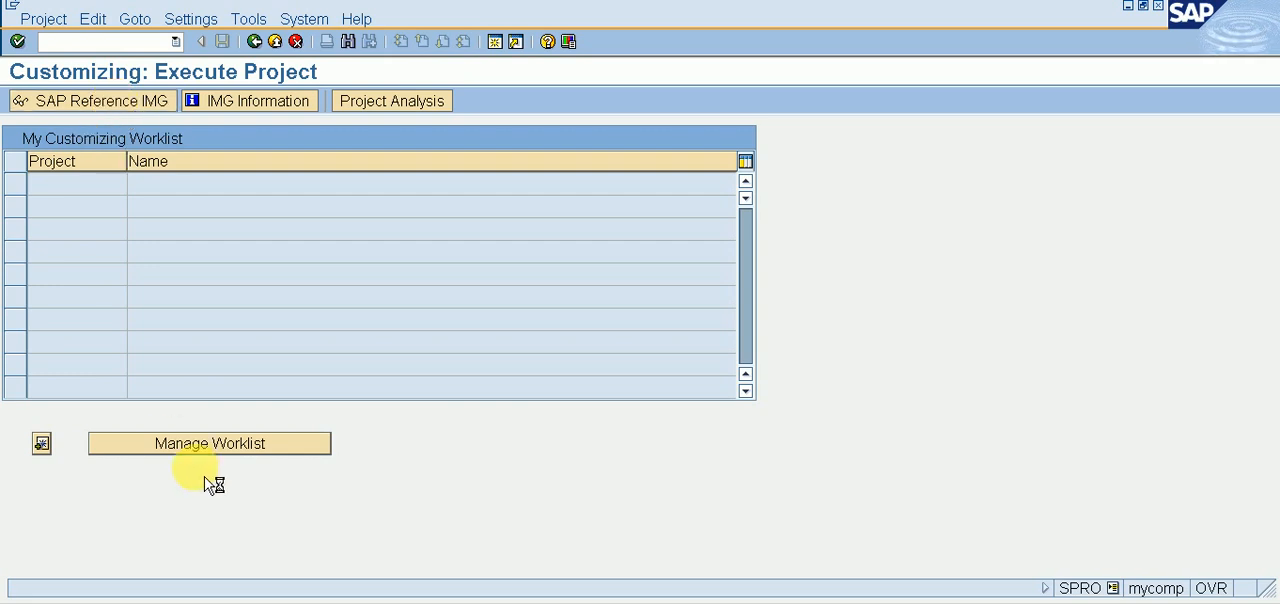
click(265, 602)
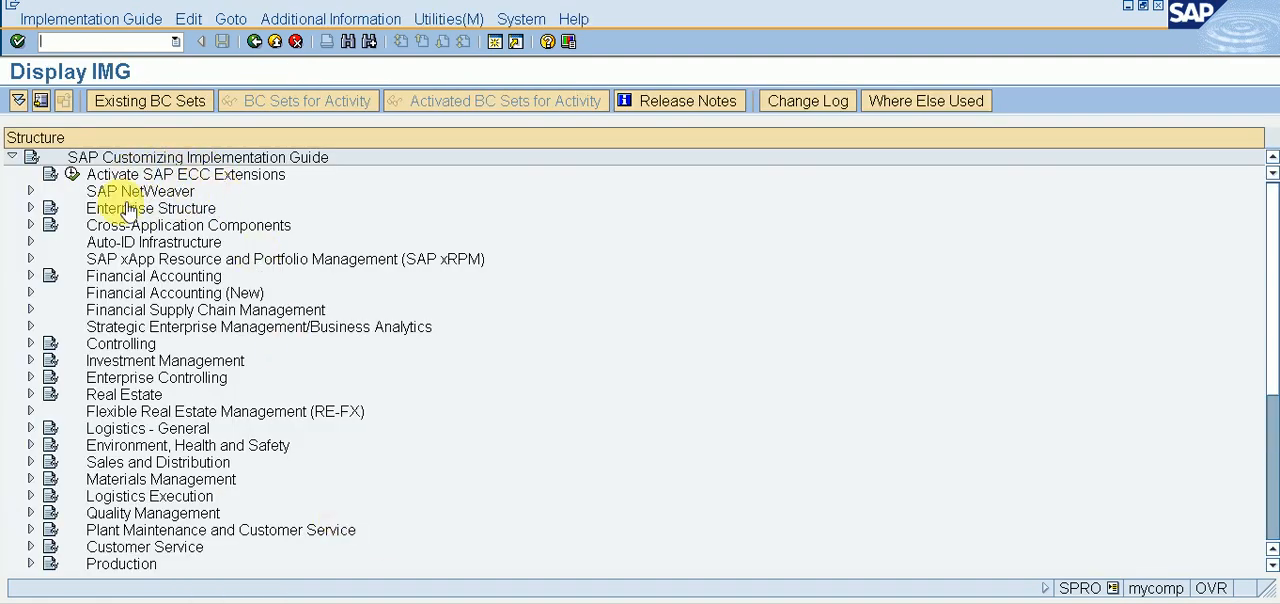
click(162, 300)
double_click(163, 300)
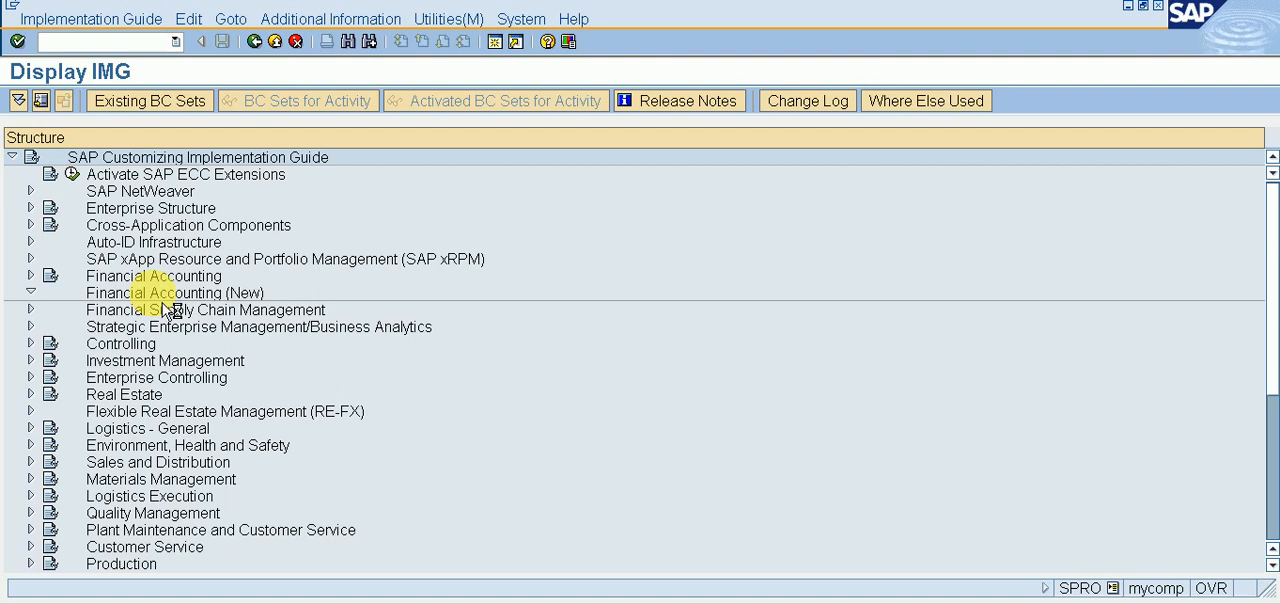
click(164, 310)
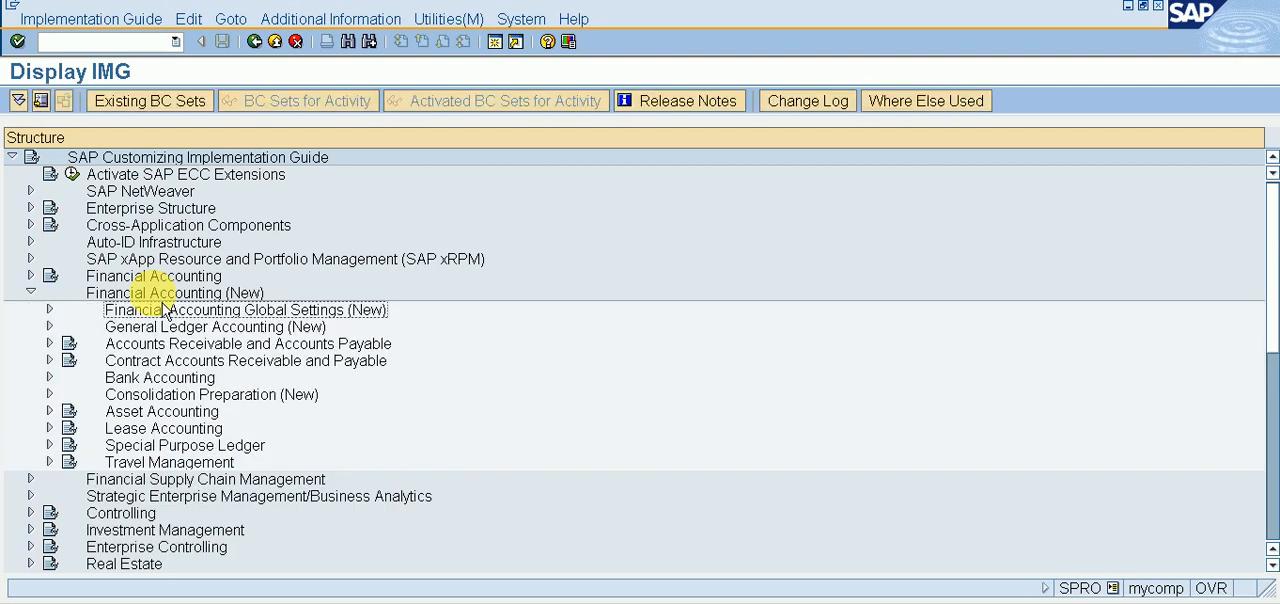
double_click(164, 310)
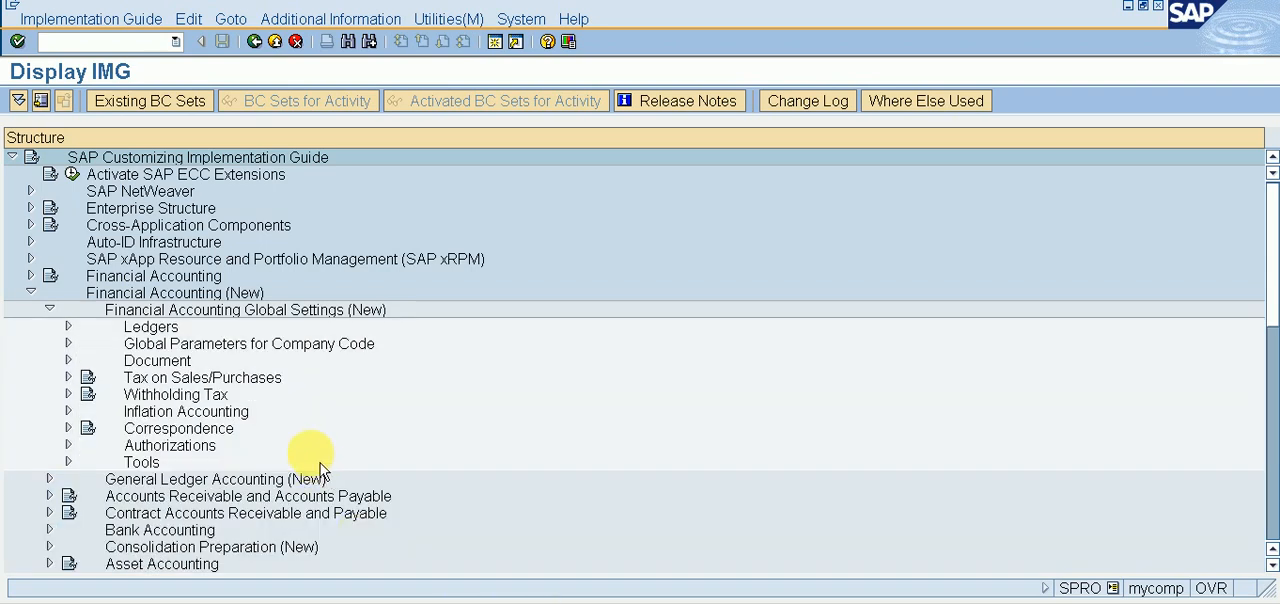
Step: Expand Tax on Sales/Purchases and its Basic Settings in the implementation guide
key(ctrl+f)
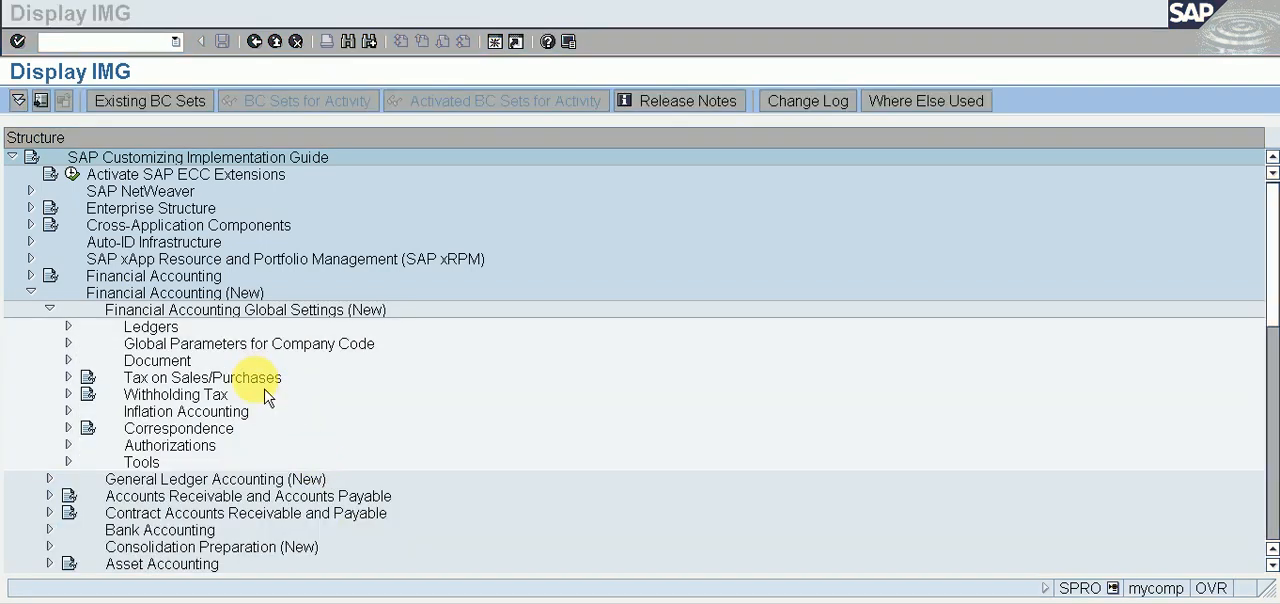
click(260, 381)
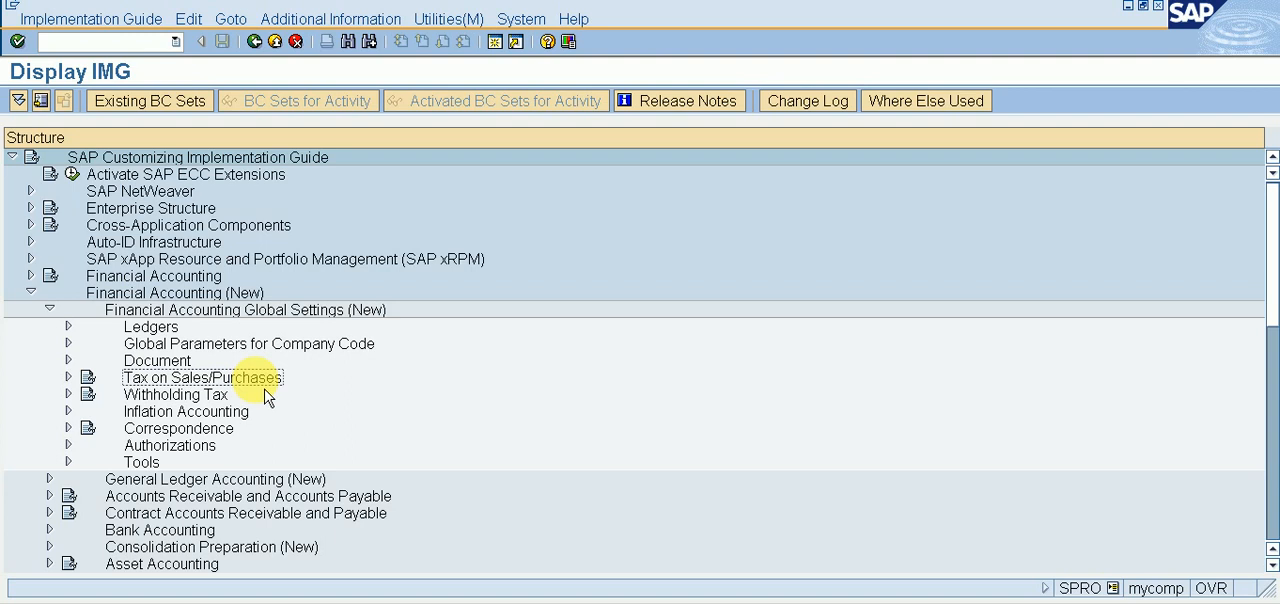
key(Right)
key(Down)
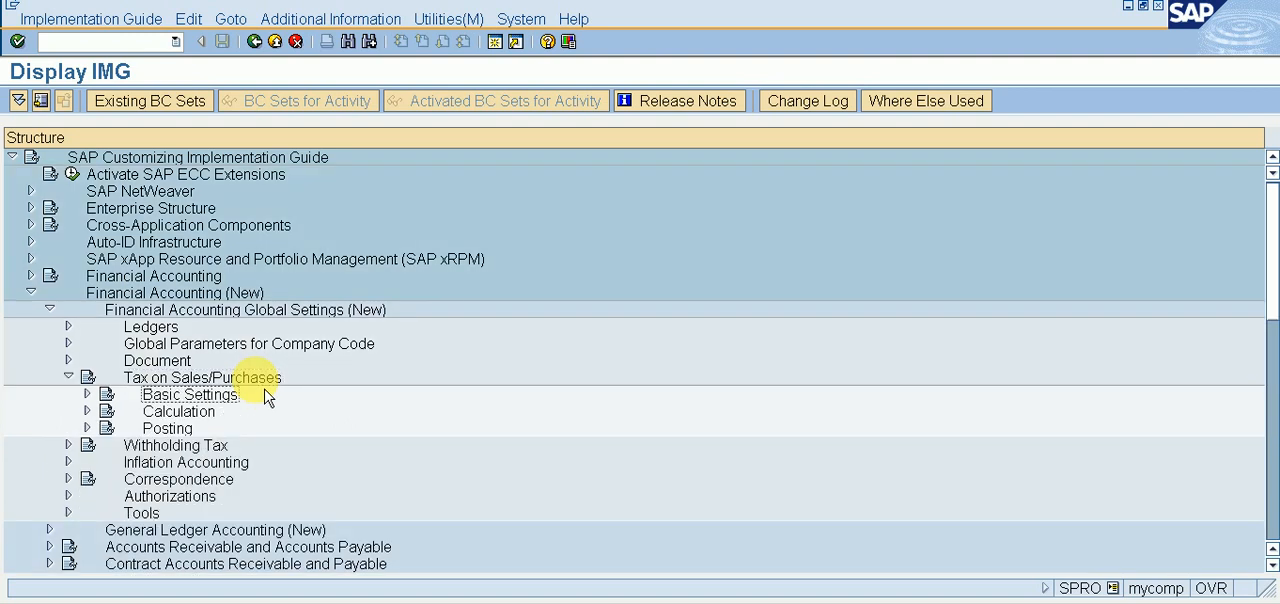
key(Right)
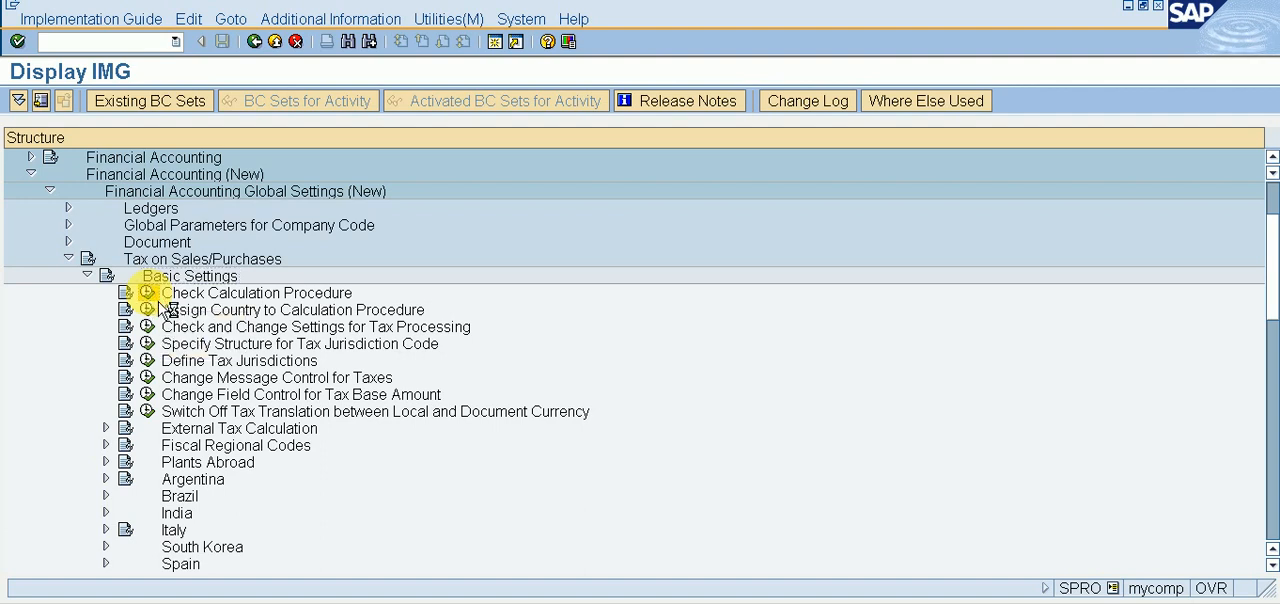
Step: Run Define Condition Types under Check Calculation Procedure and start a new entry
click(148, 293)
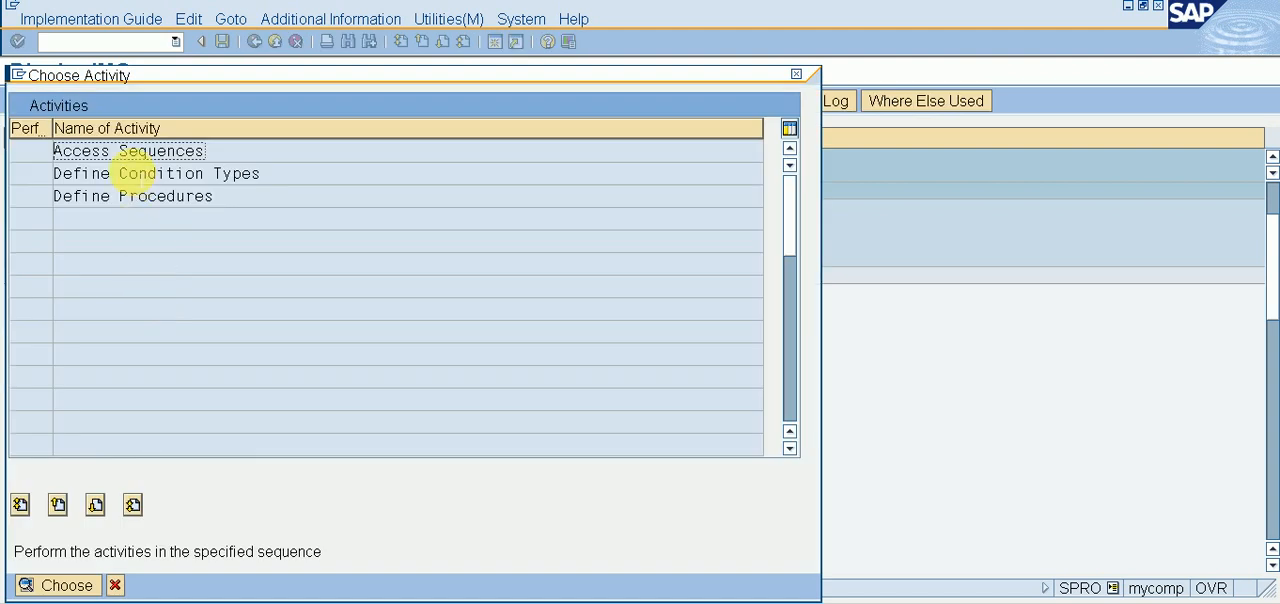
double_click(136, 175)
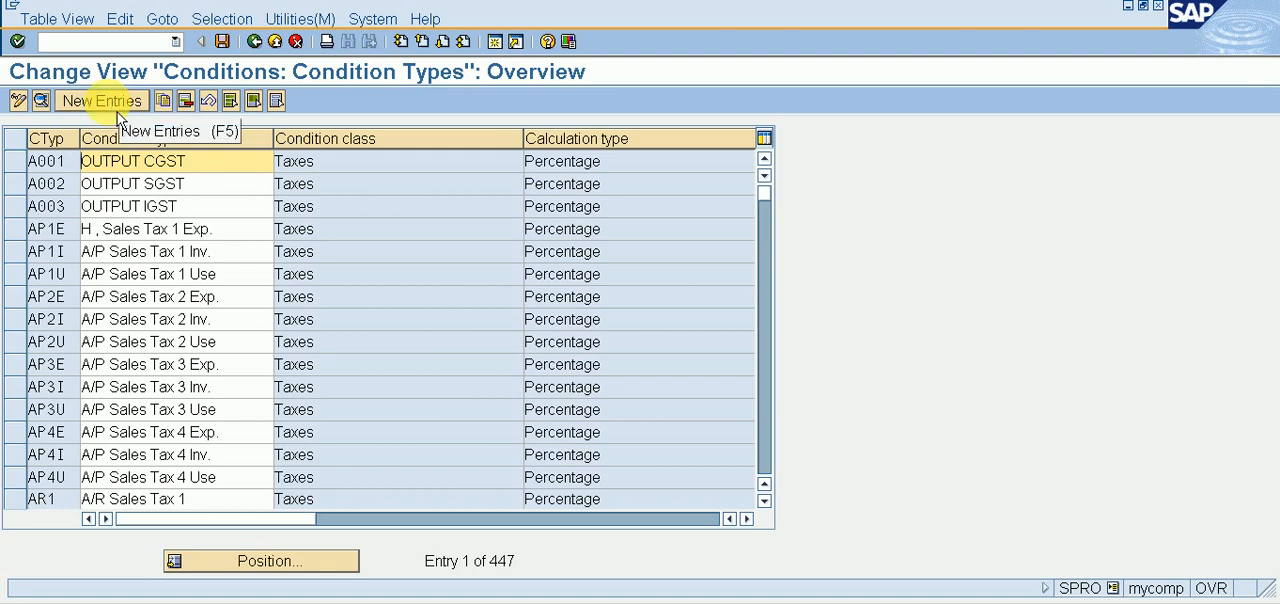
click(117, 112)
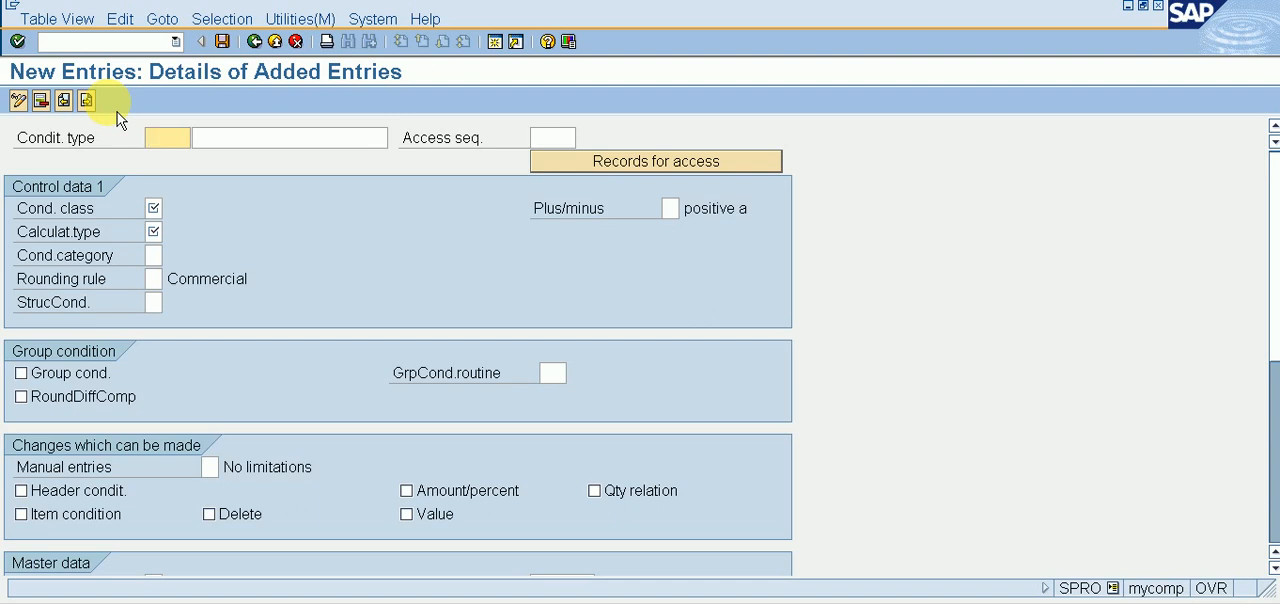
Step: Enter XYIN as the code of the new condition type
text(XYIN)
key(Tab)
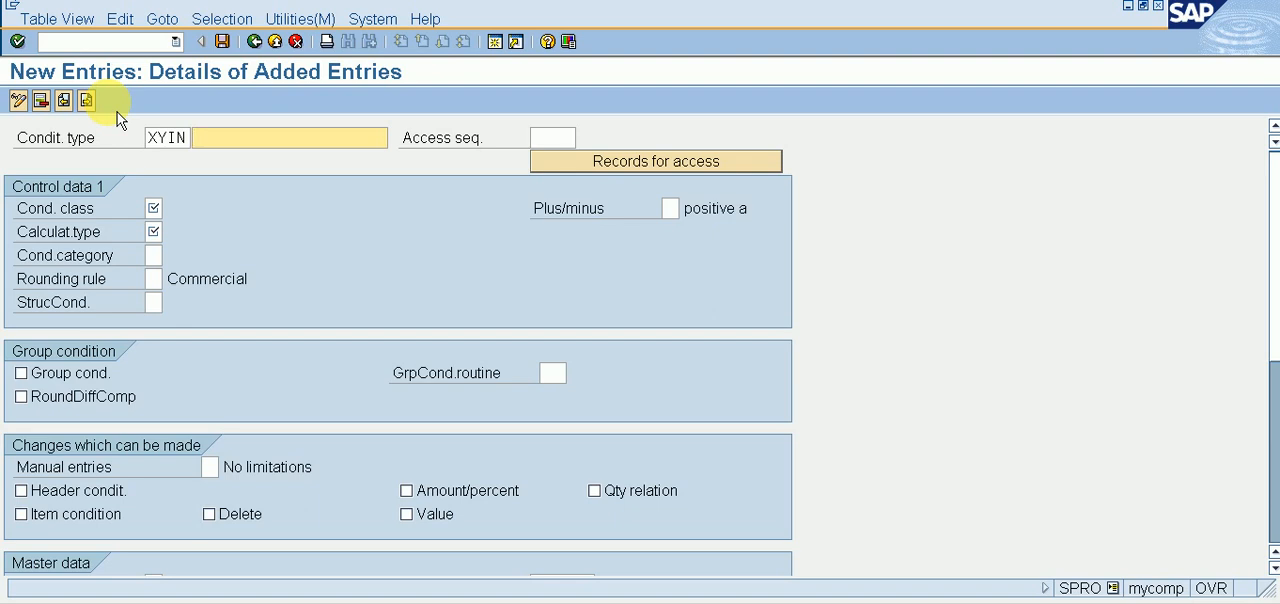
Step: Replace the last two letters so that the condition type code reads XYCG
key(shift+Tab)
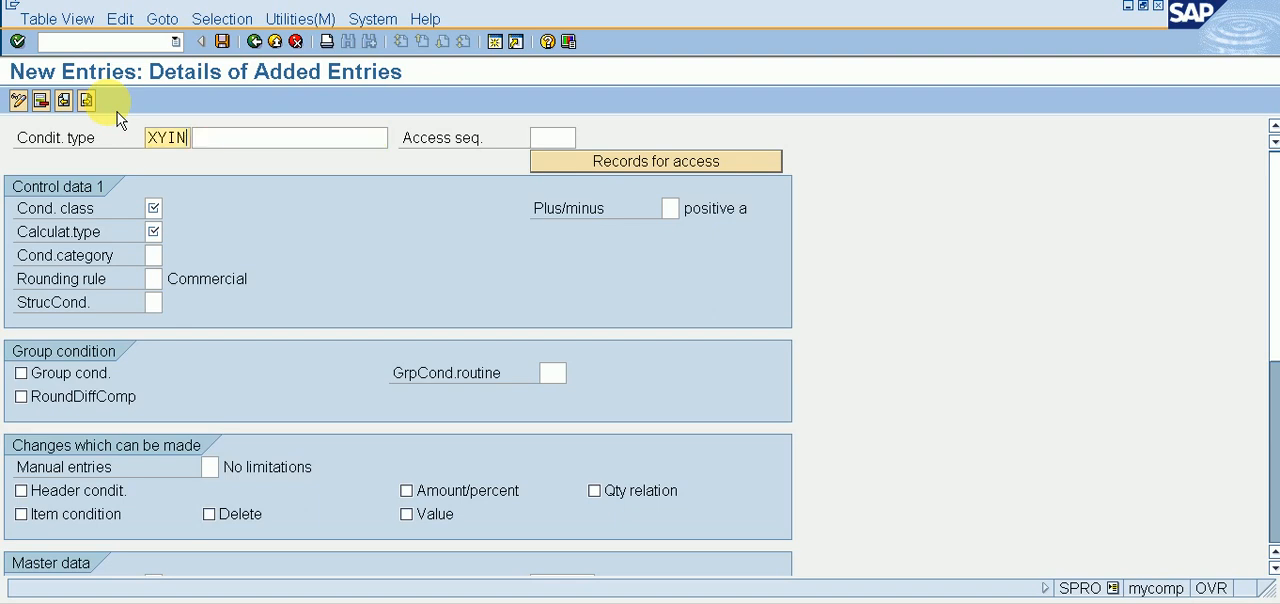
key(BackSpace)
key(BackSpace)
text(CG)
key(Tab)
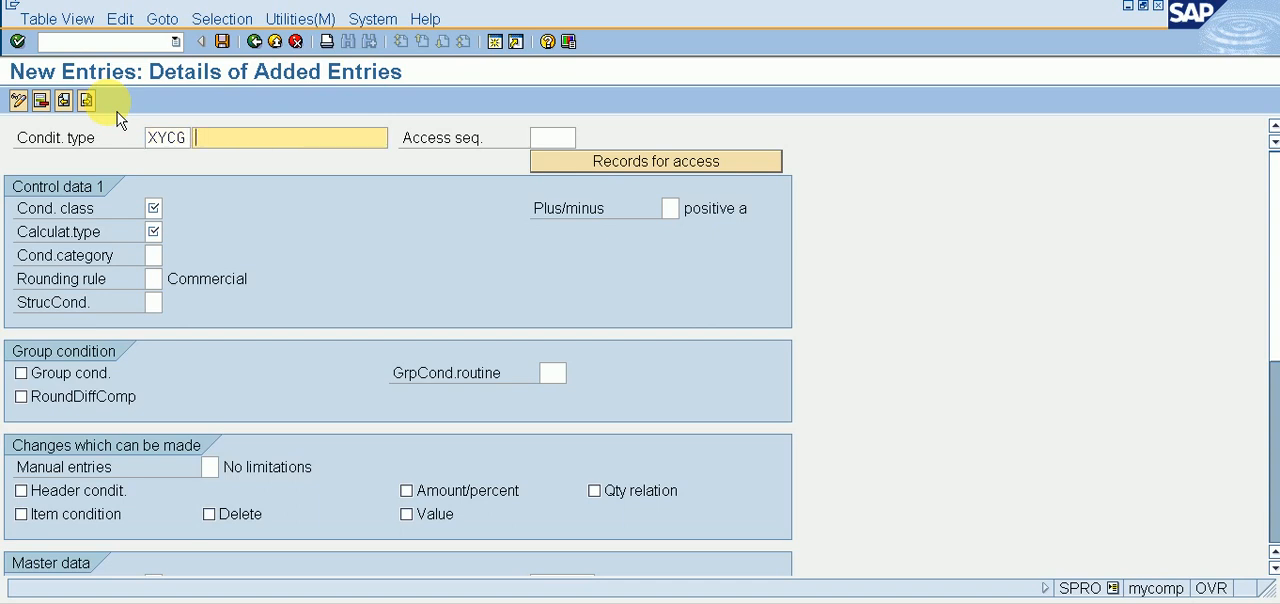
Step: Replace the second letter so that the condition type code reads XICG
key(shift+Tab)
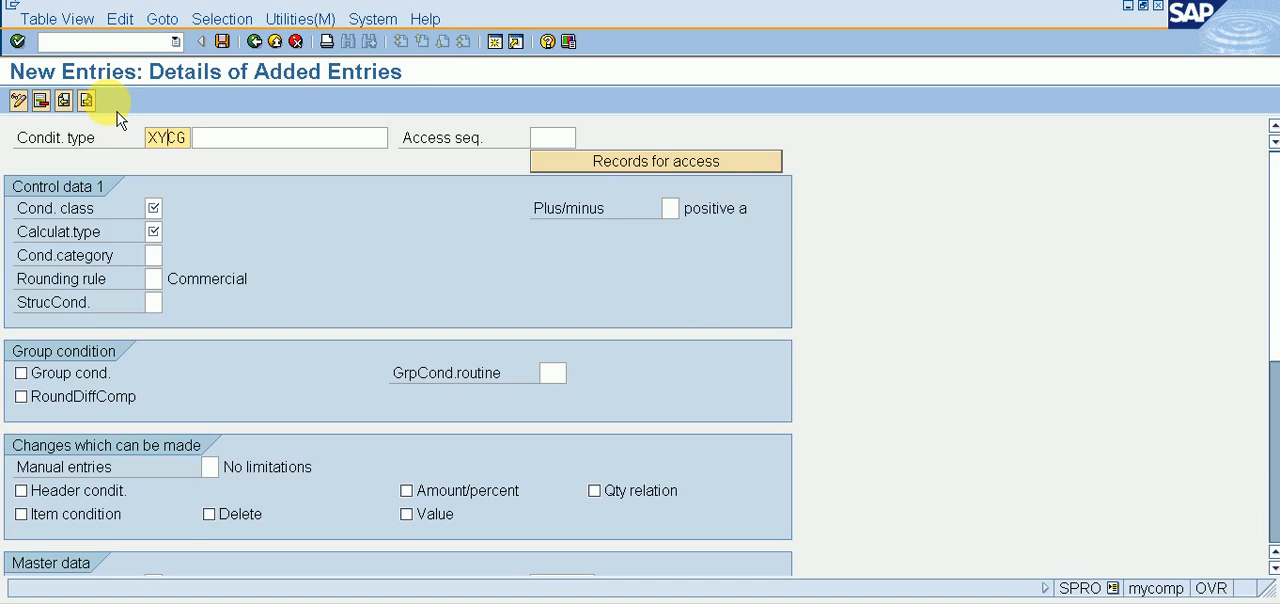
key(Left)
text(I)
key(Tab)
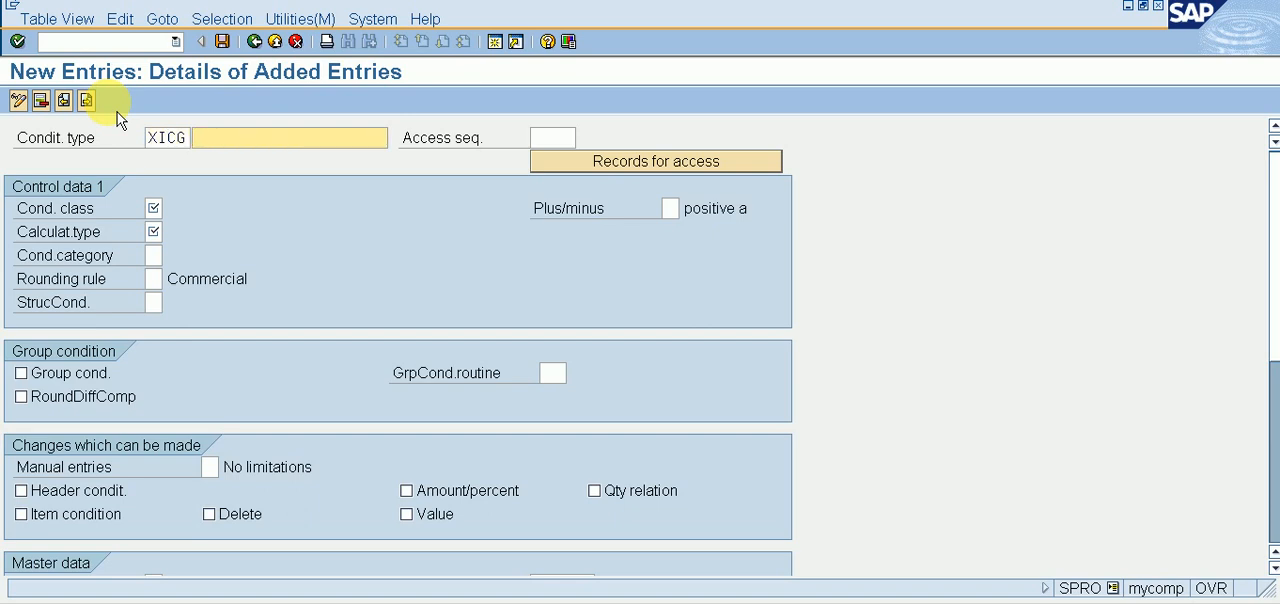
Step: Enter INPUT CGST as the description of condition type XICG
text(I)
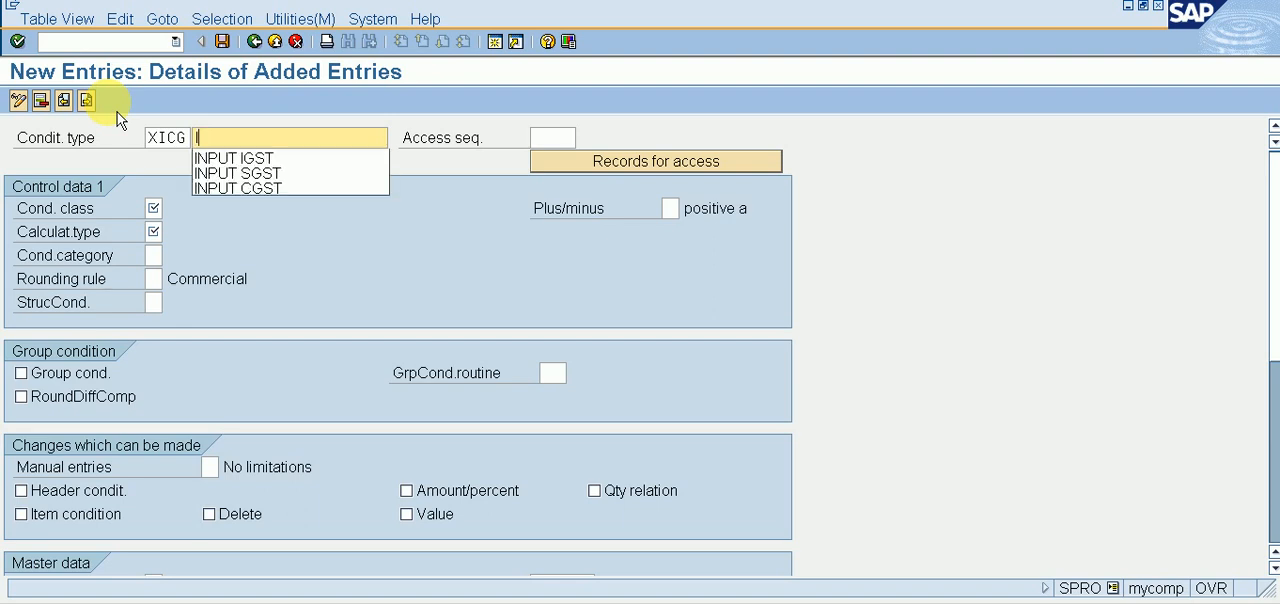
text(NPU)
key(Down)
key(Down)
key(Down)
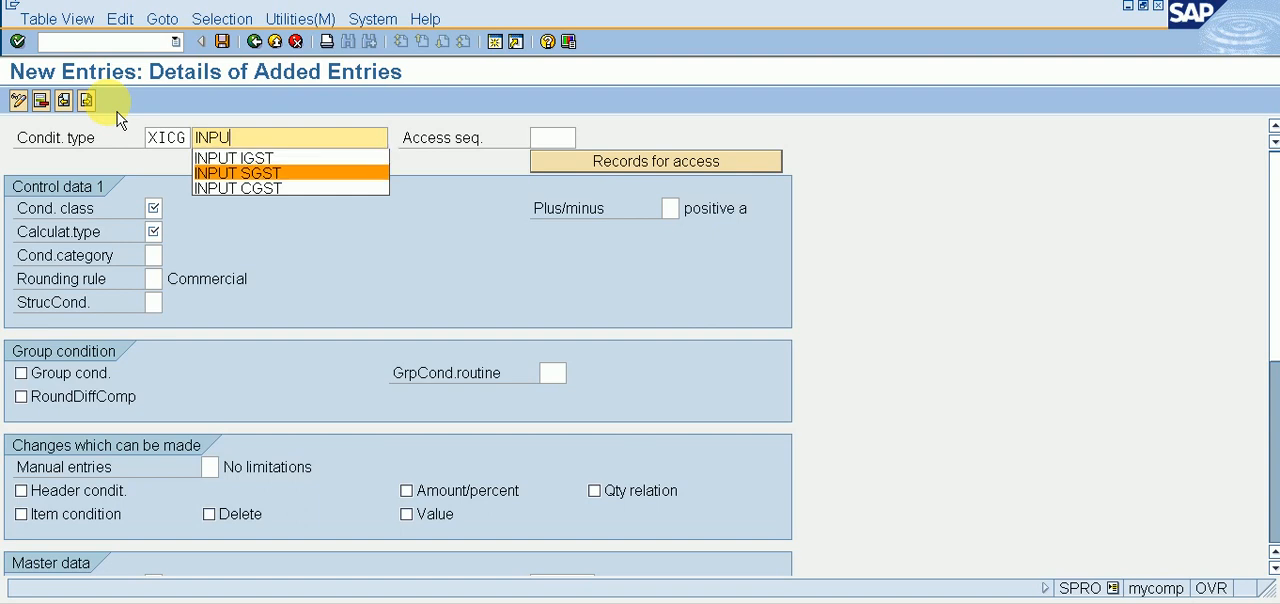
key(Return)
key(Tab)
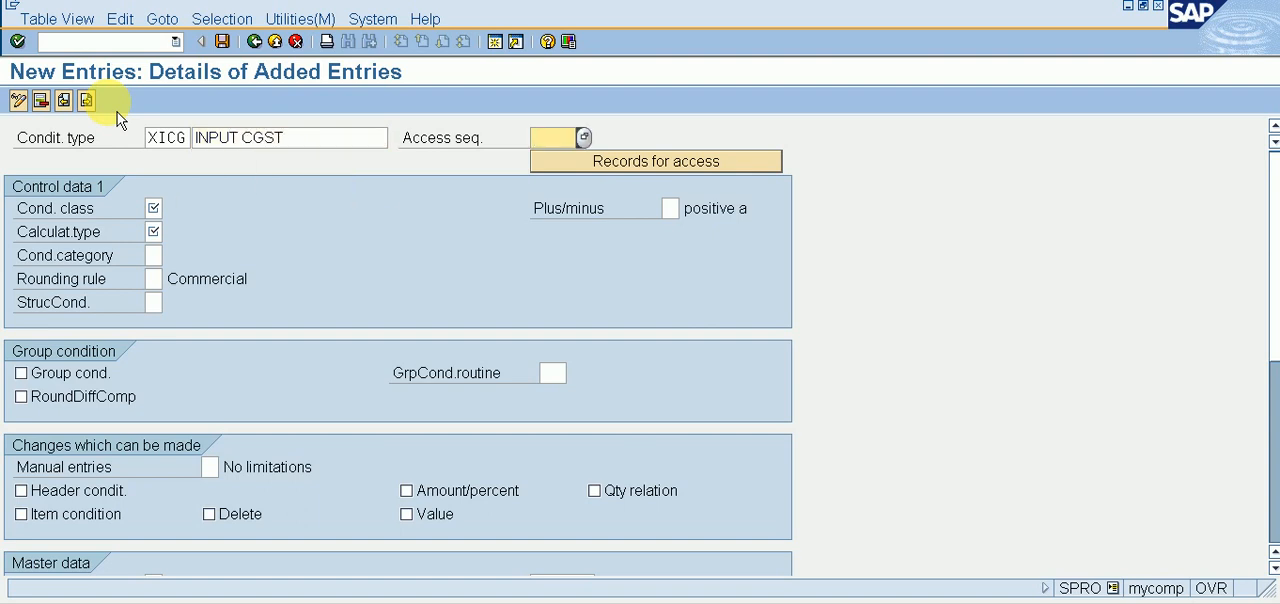
Step: Set the access sequence of the condition type to MWST (Tax Classification)
text(MWS)
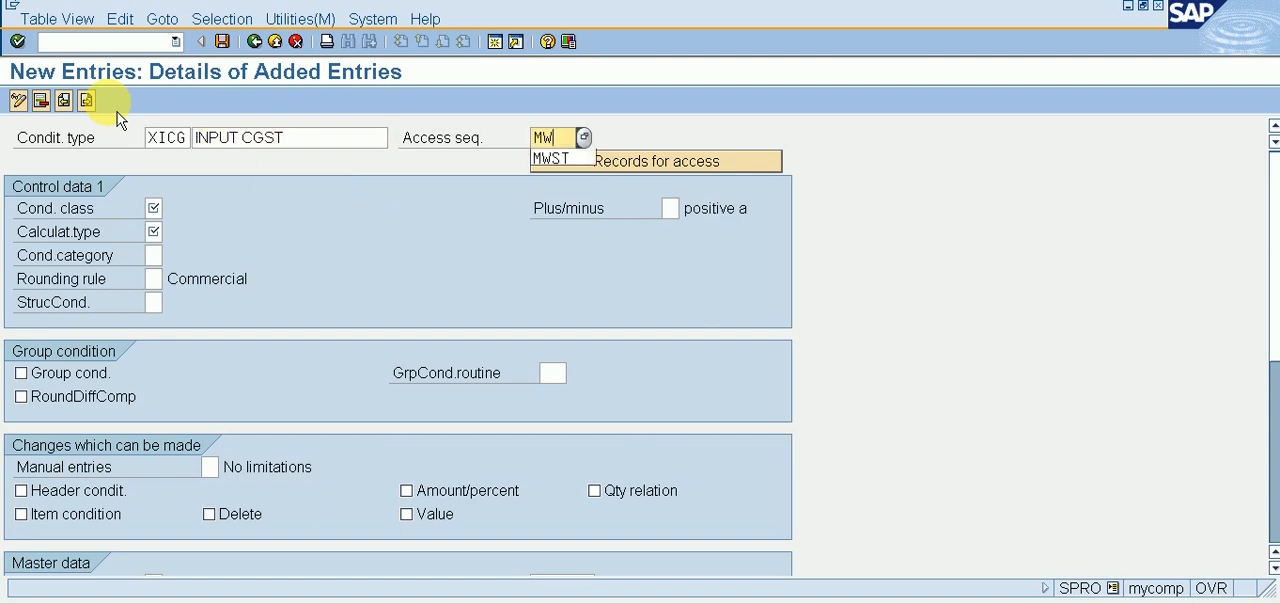
text(T)
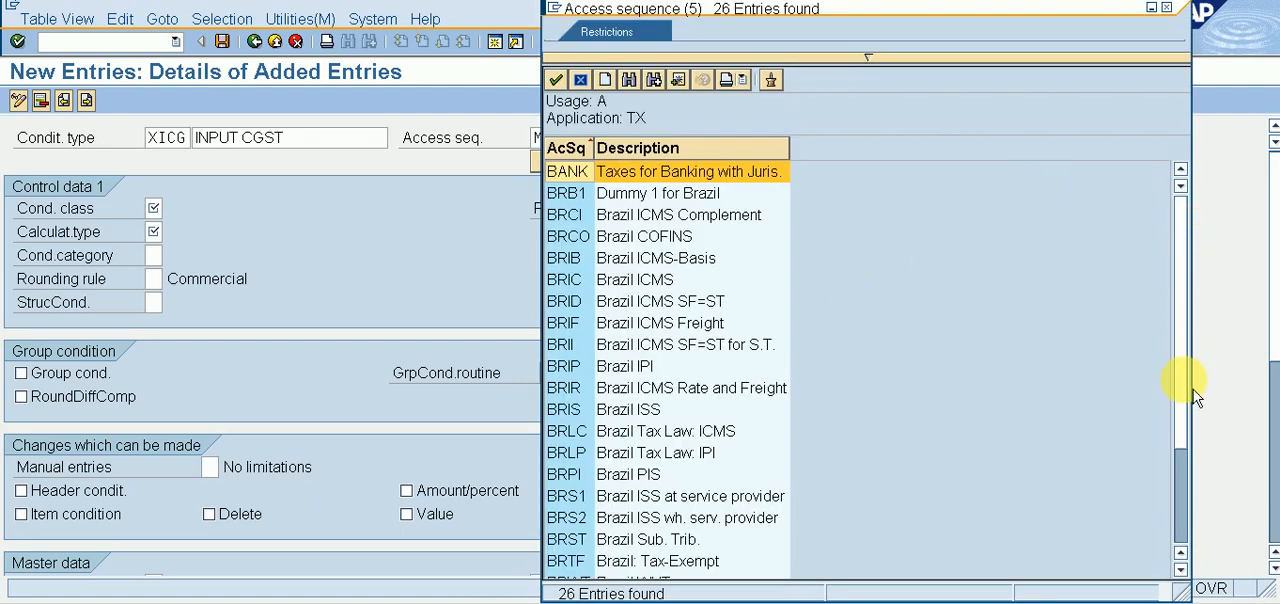
scroll(1192, 484, down, 3)
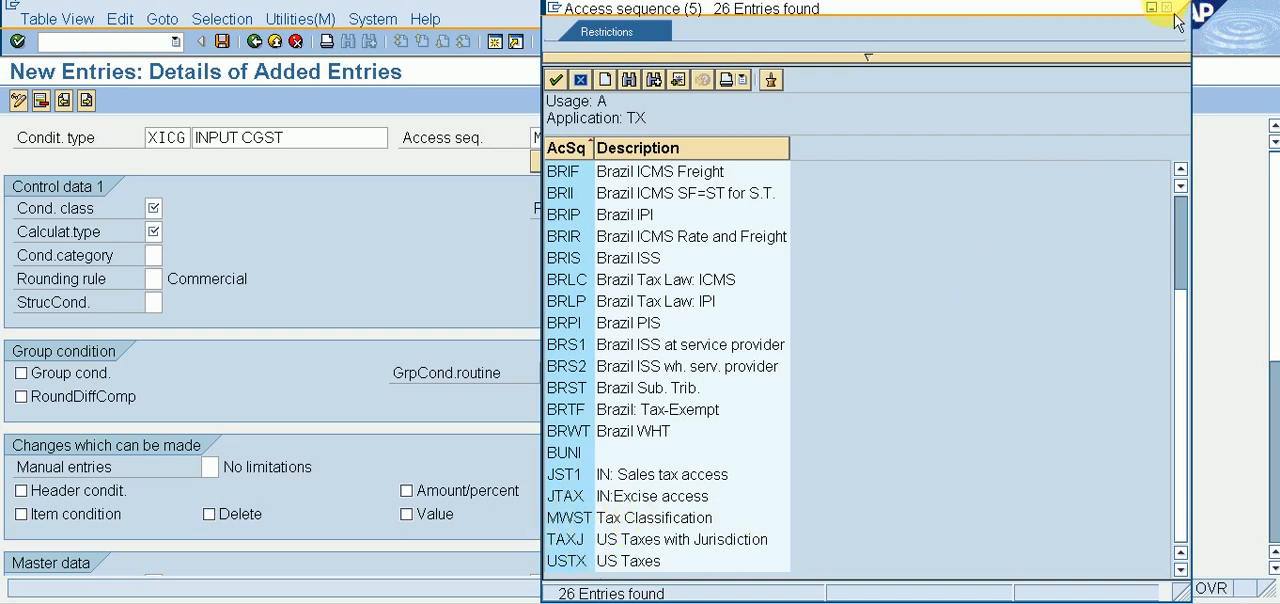
double_click(573, 525)
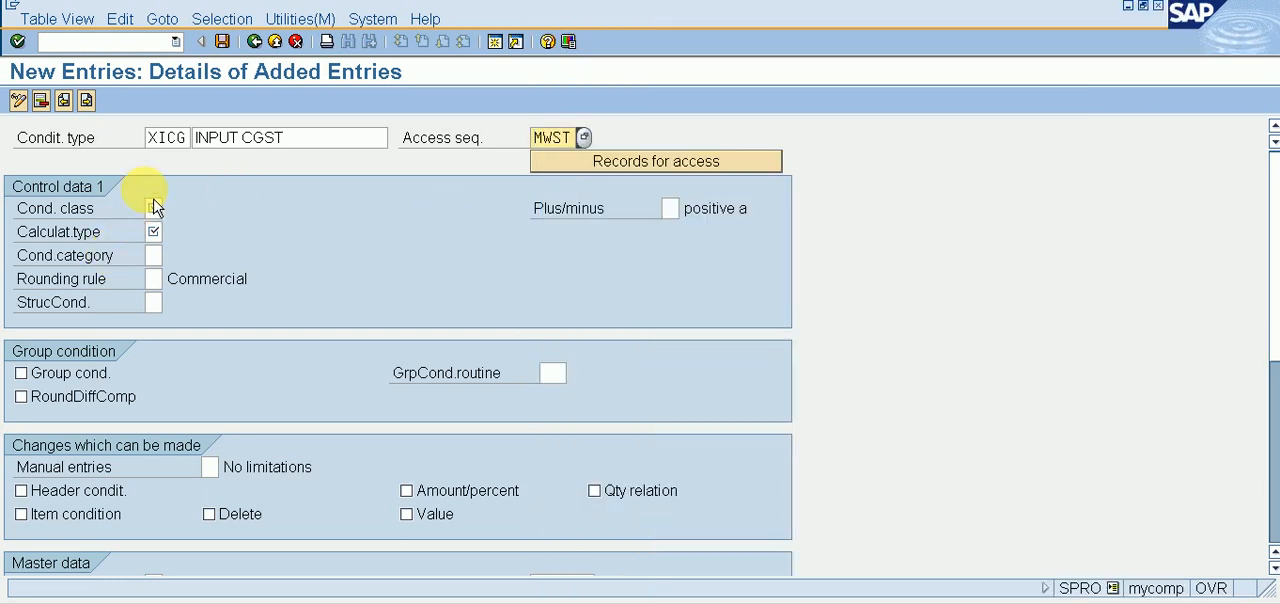
Step: Set the condition class in Control data 1 to D (Taxes)
click(153, 207)
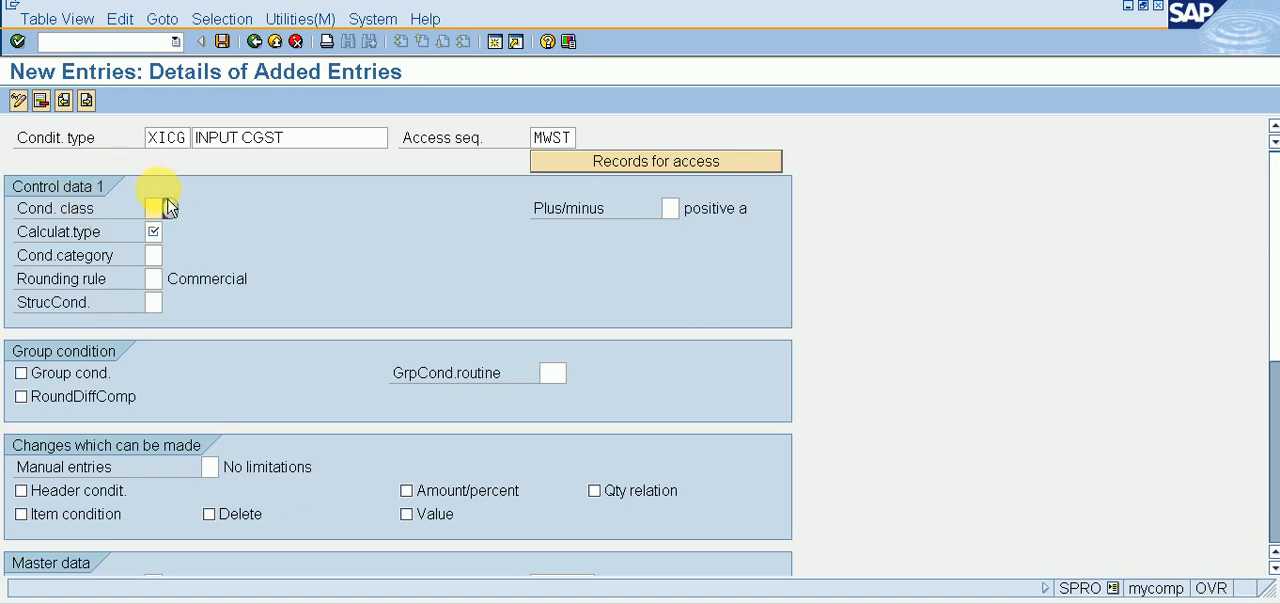
click(177, 216)
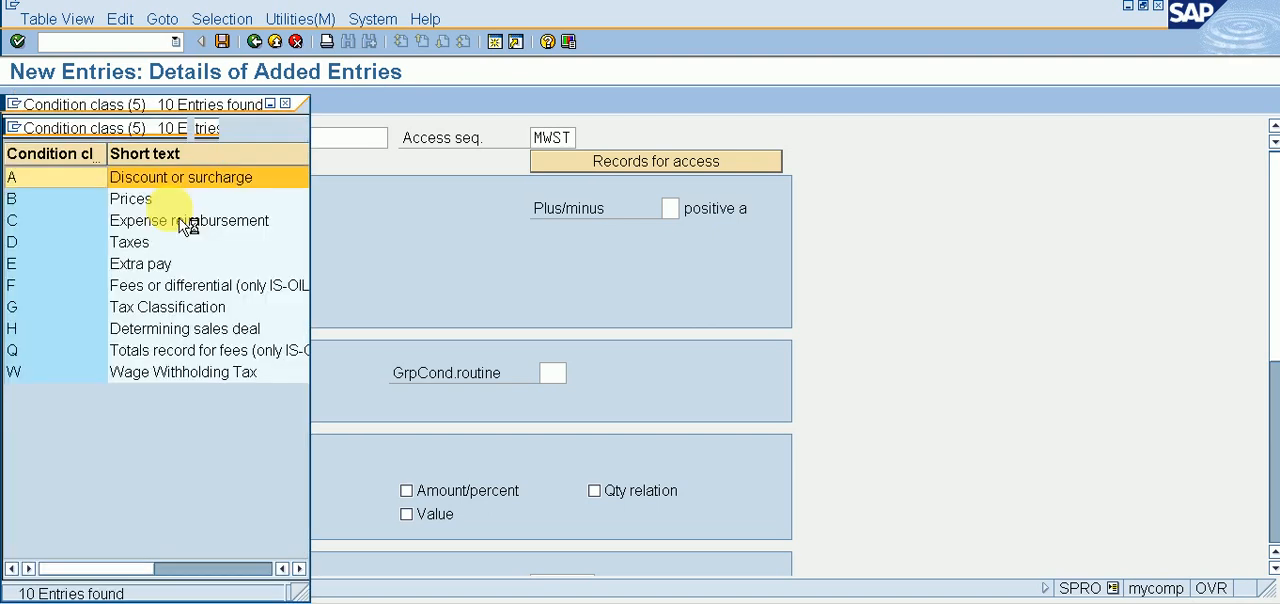
double_click(133, 243)
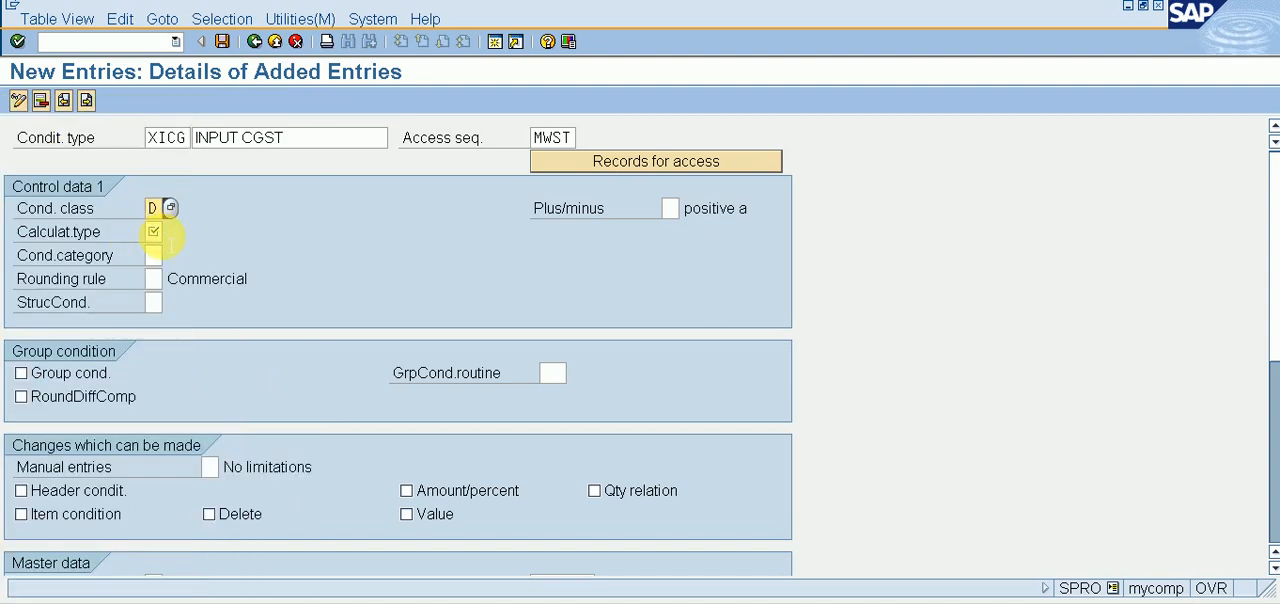
Step: Set the calculation type to A (Percentage) and save the XICG condition type
click(160, 232)
click(170, 232)
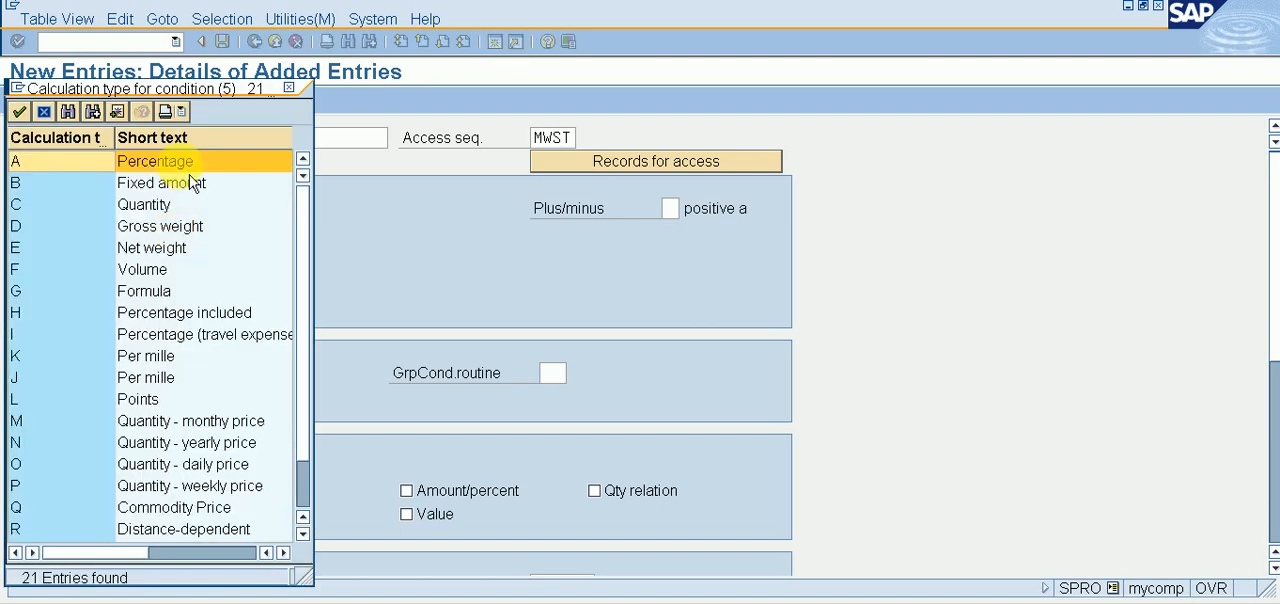
double_click(177, 157)
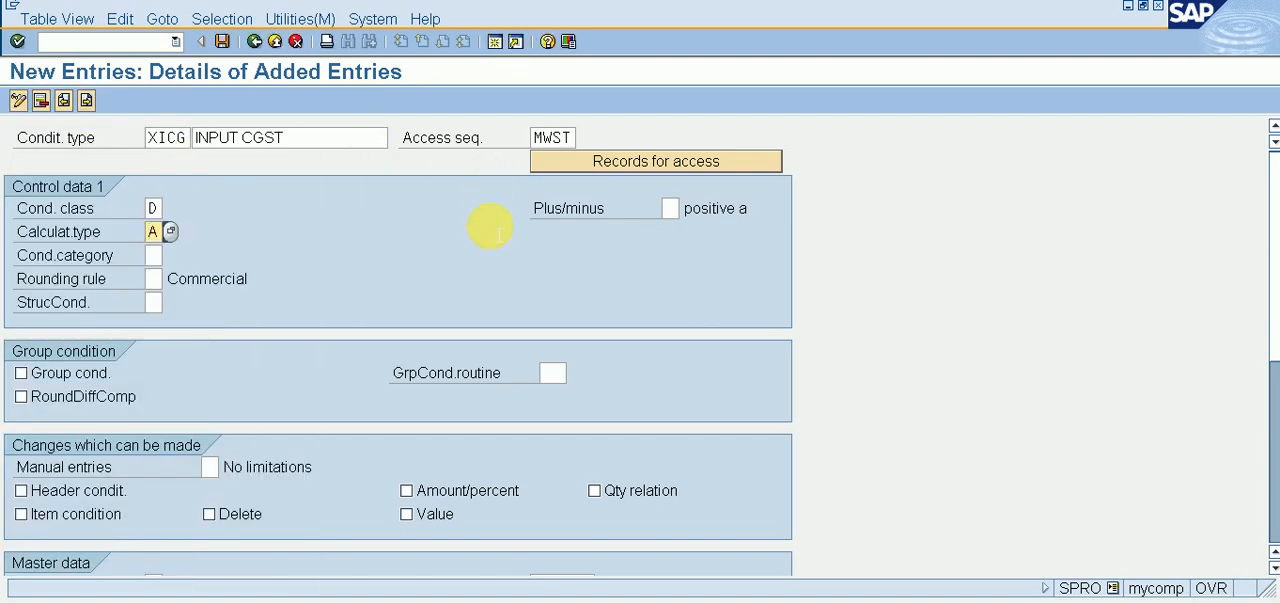
key(ctrl+s)
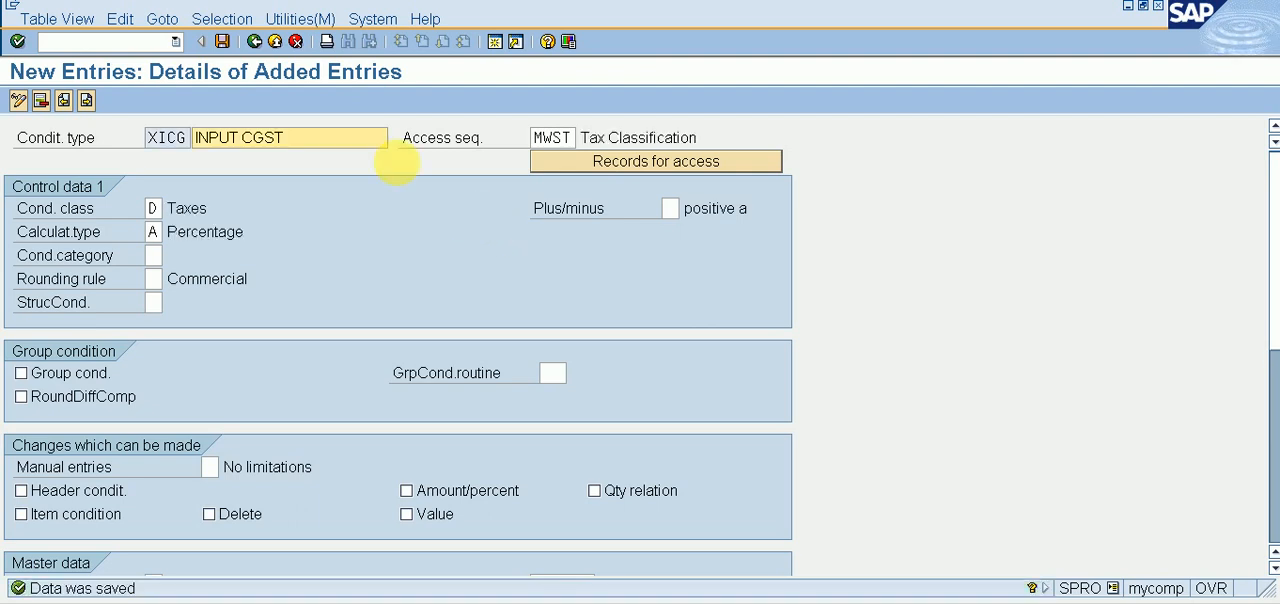
Step: Start a new condition type entry with the code XISG and the description INPUT SGST
click(94, 112)
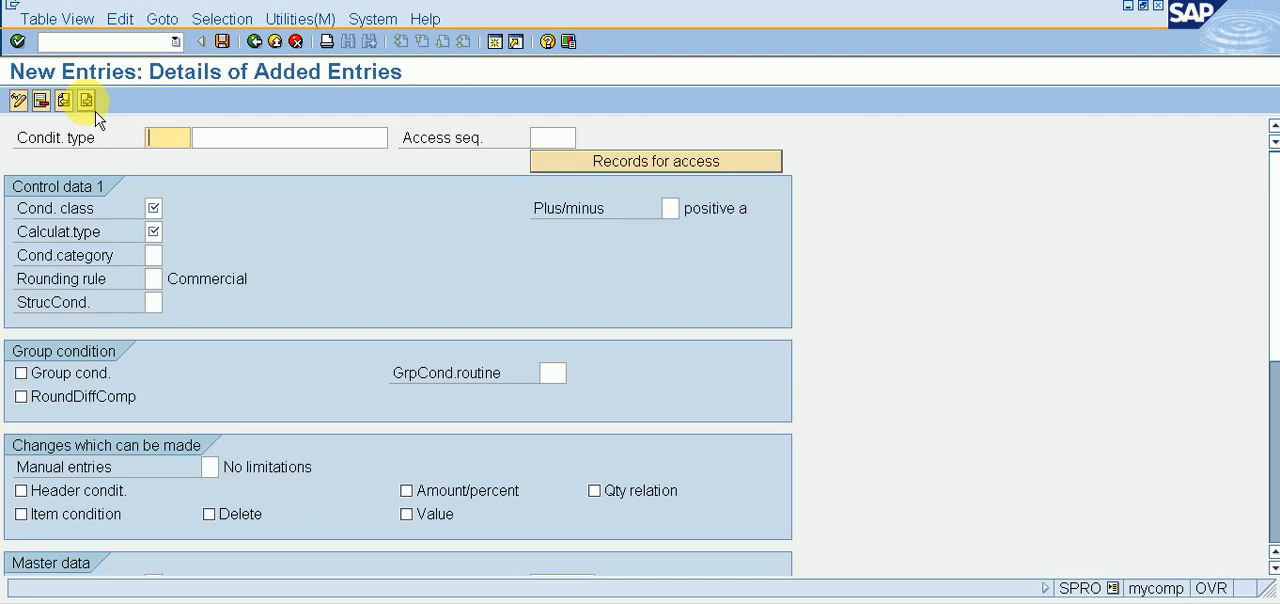
text(XI)
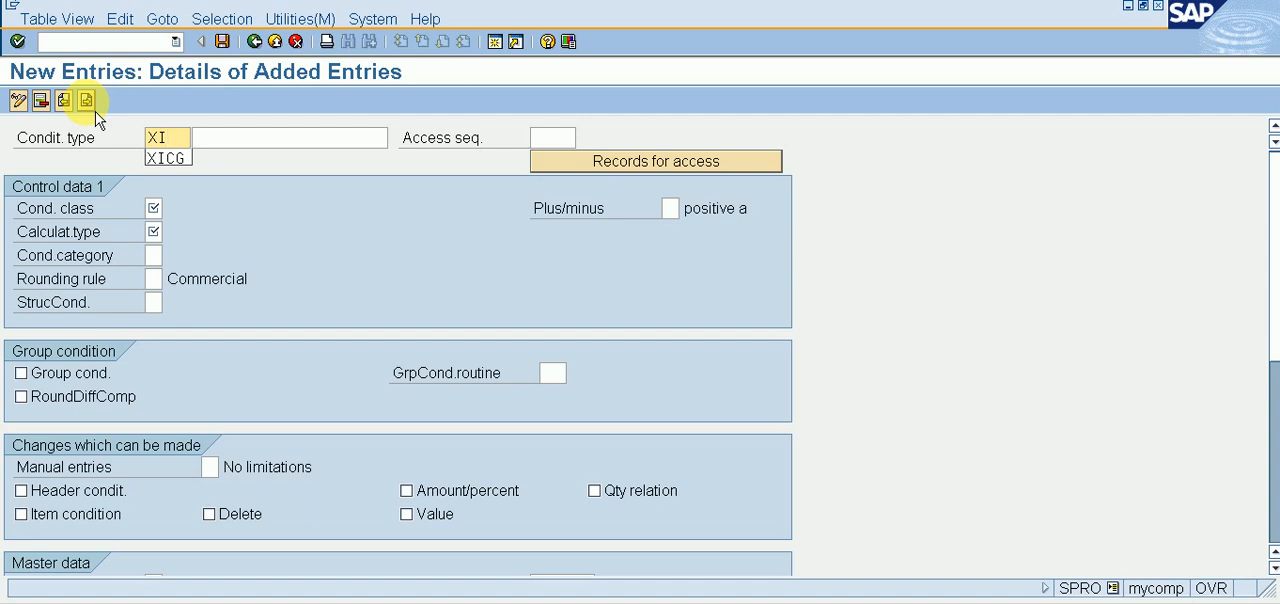
text(SG)
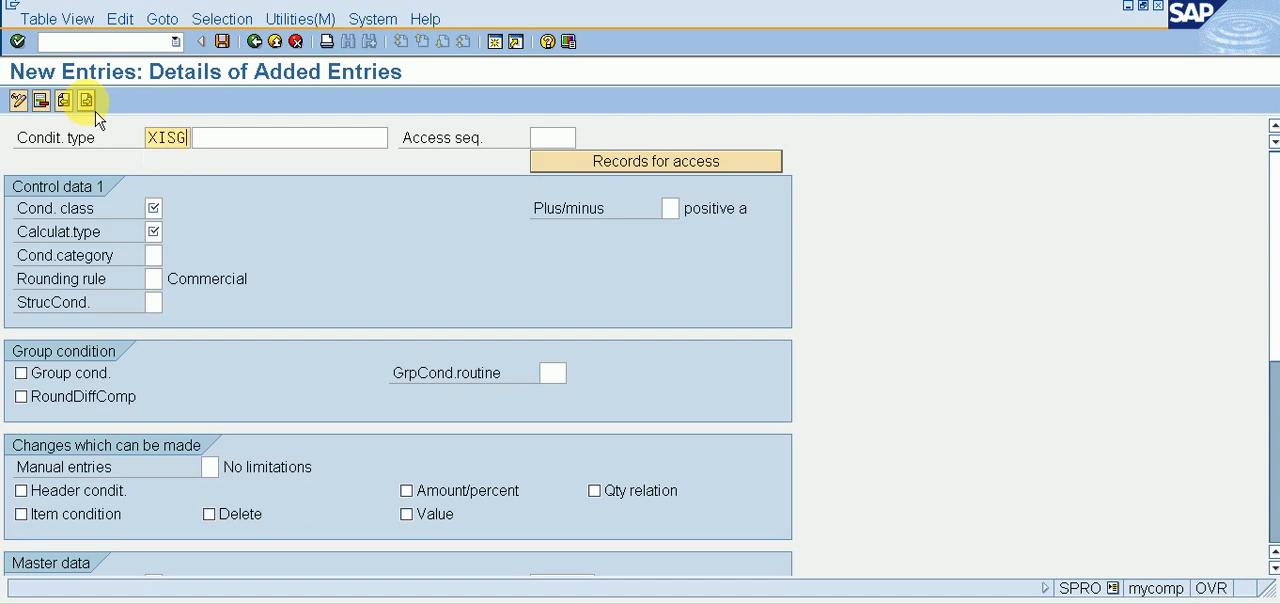
key(Tab)
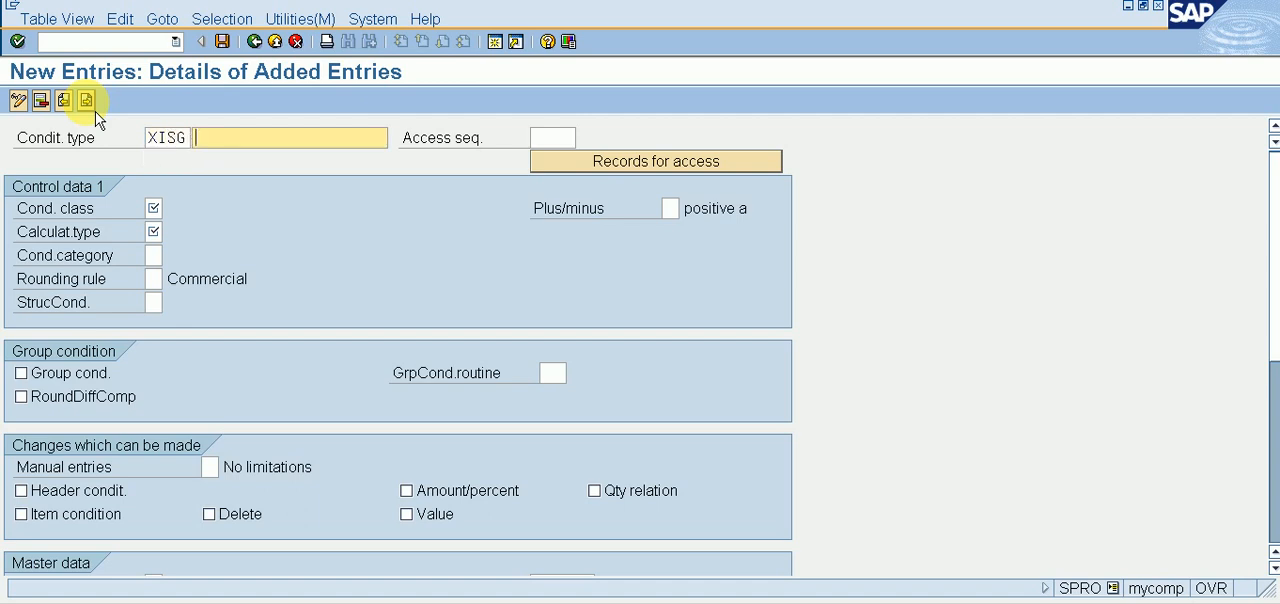
text(INPU)
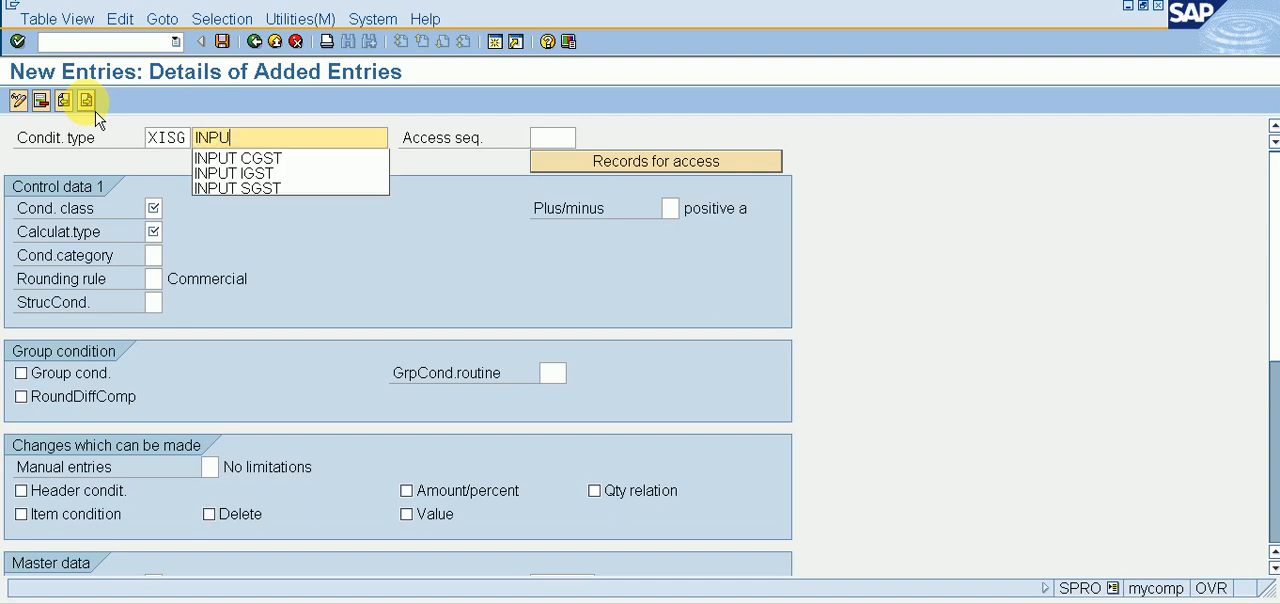
text(T SG)
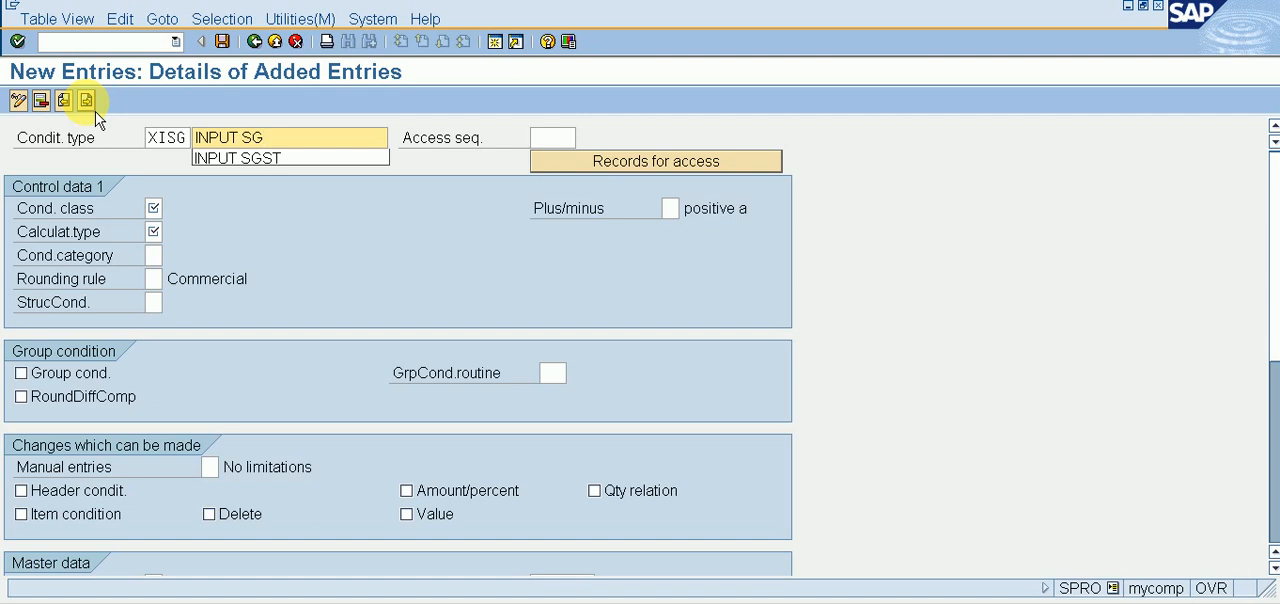
text(ST)
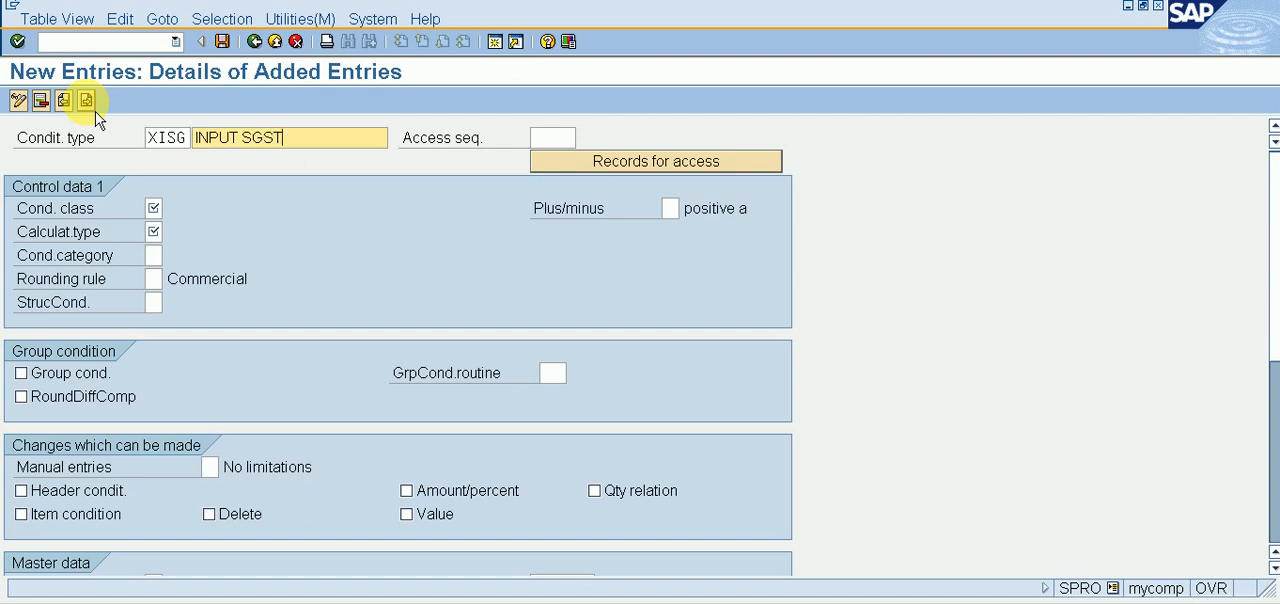
Step: Set the access sequence of condition type XISG to MWST
key(Tab)
text(MWST)
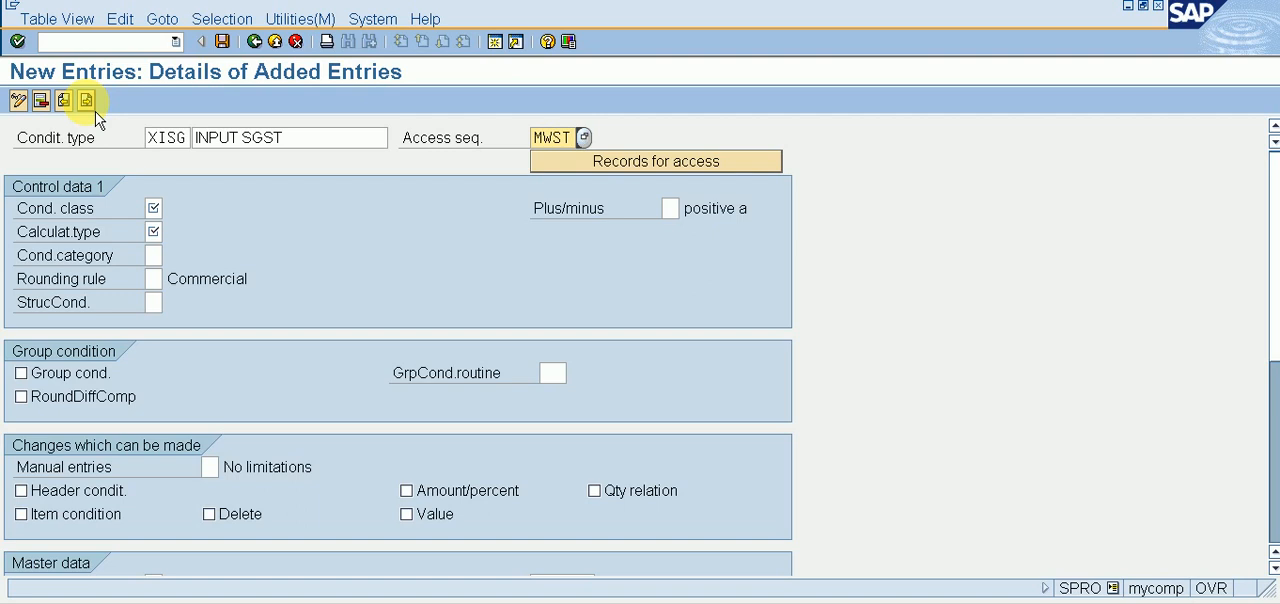
key(Return)
key(Tab)
Step: Set XISG's condition class to D (Taxes) and calculation type to A (Percentage), and save the entry
text(D)
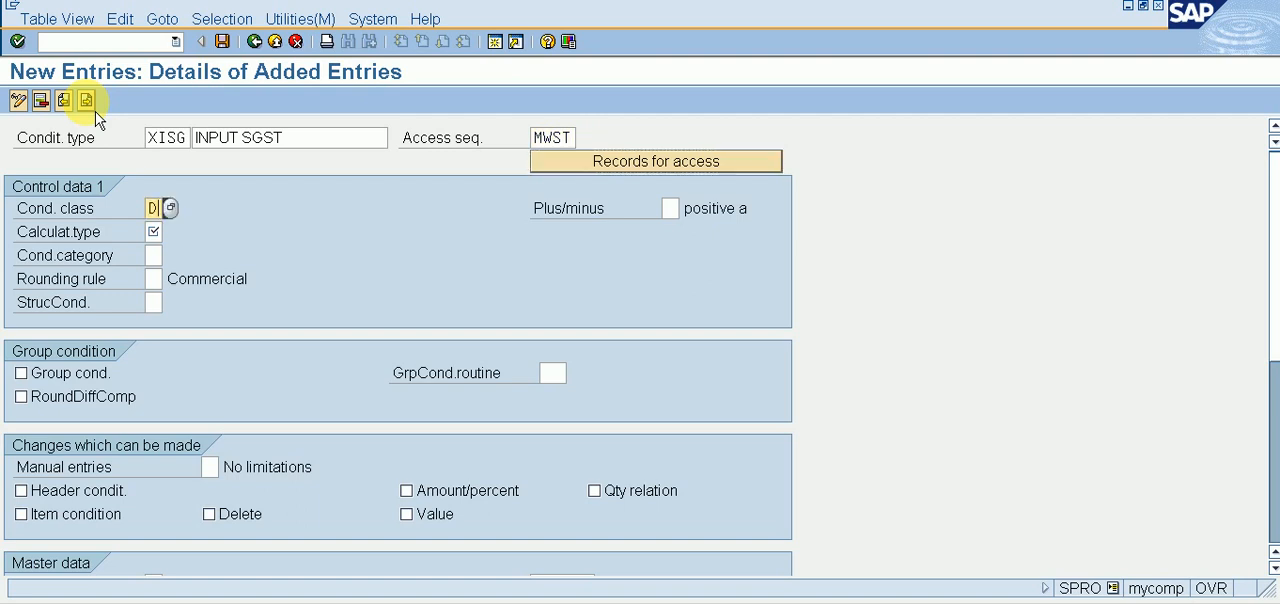
key(Tab)
key(Tab)
text(A)
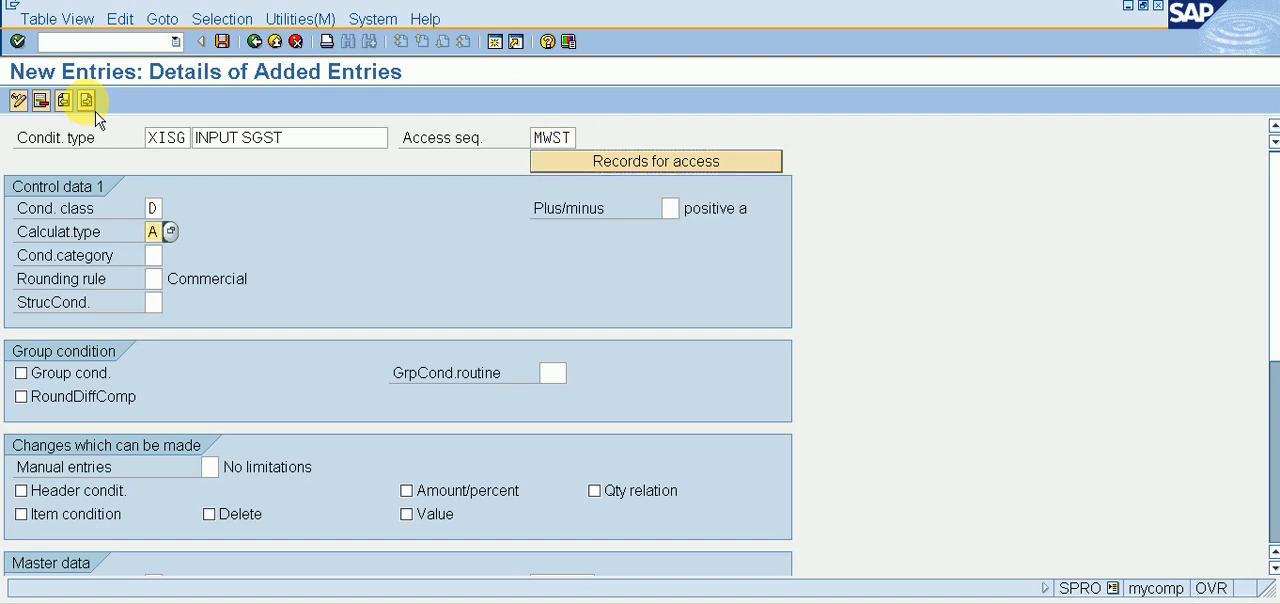
key(ctrl+s)
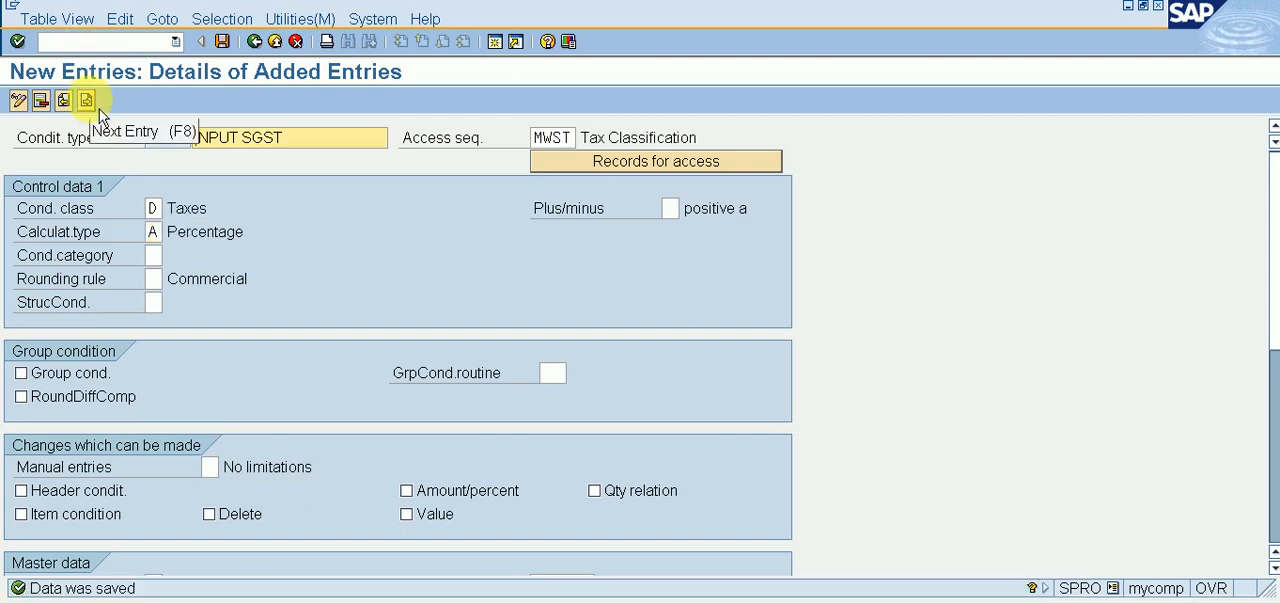
Step: Start a new condition type entry with the code XIIG and the description INPUT IGST
click(98, 108)
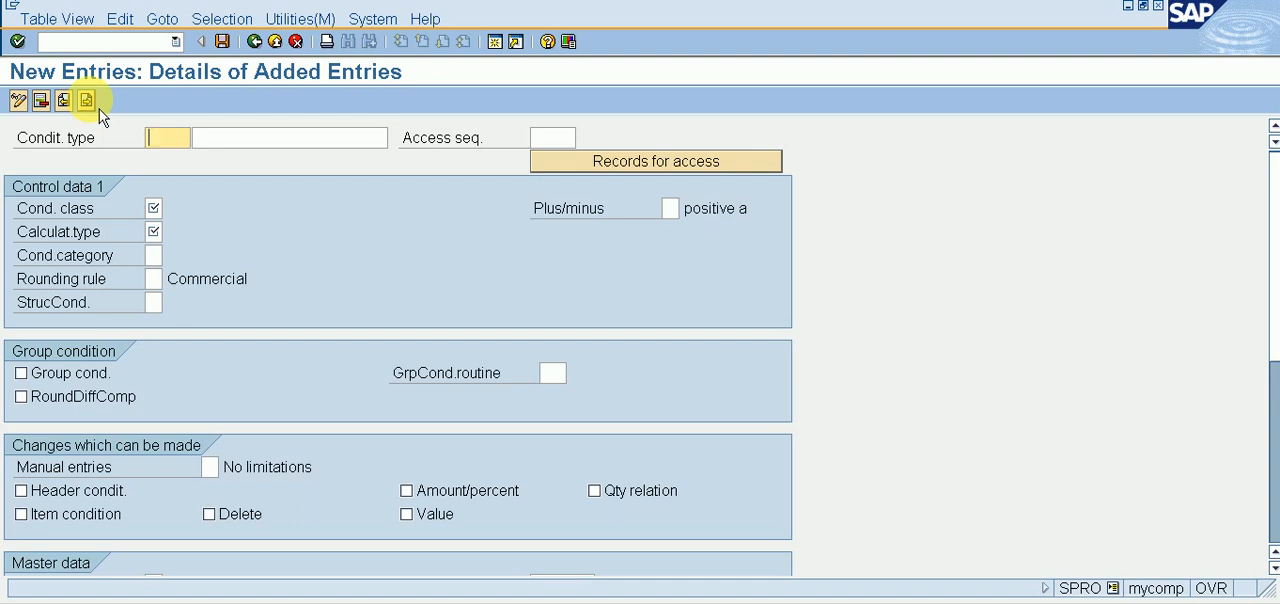
text(XIIG)
key(Tab)
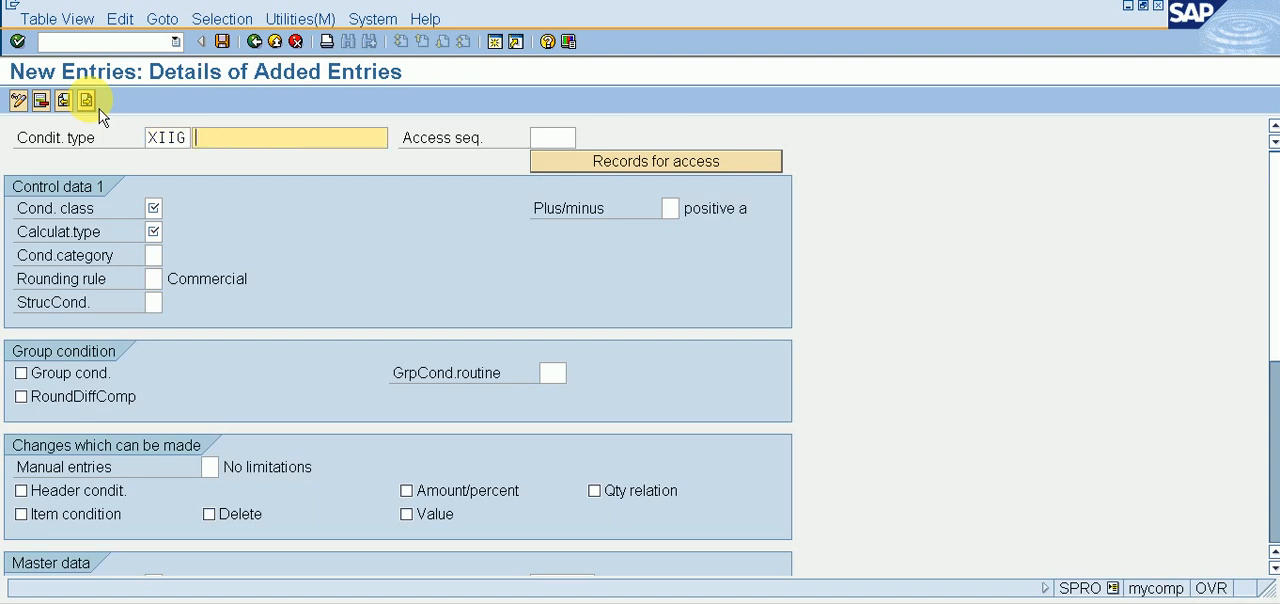
text(IN)
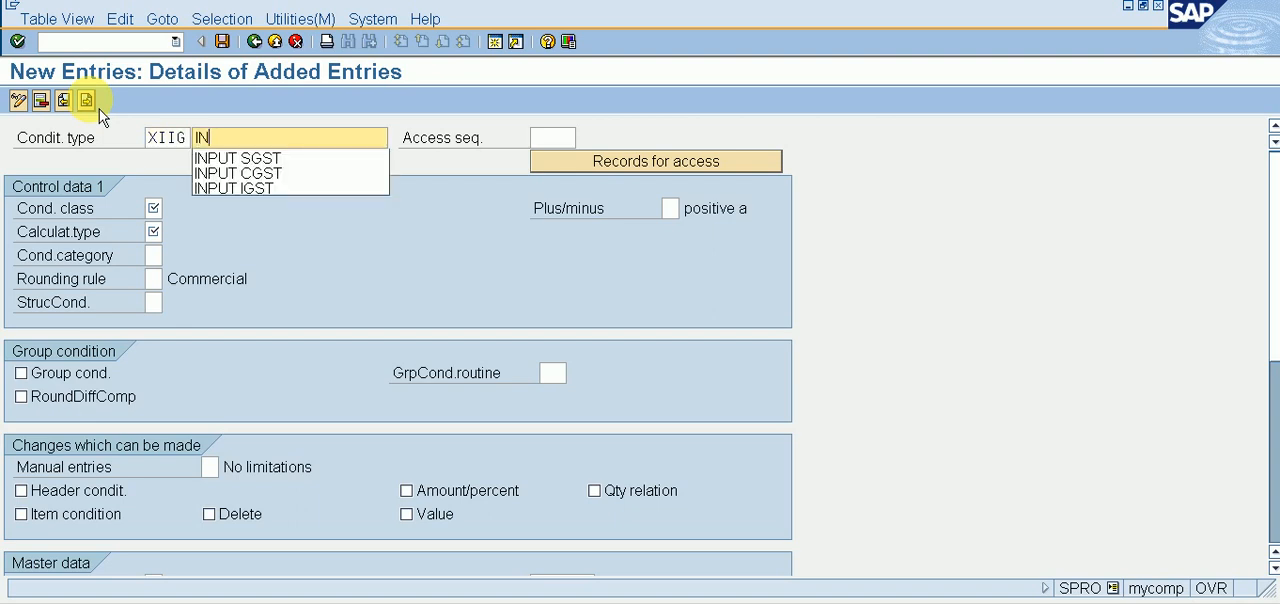
key(Down)
key(Down)
key(Down)
key(Return)
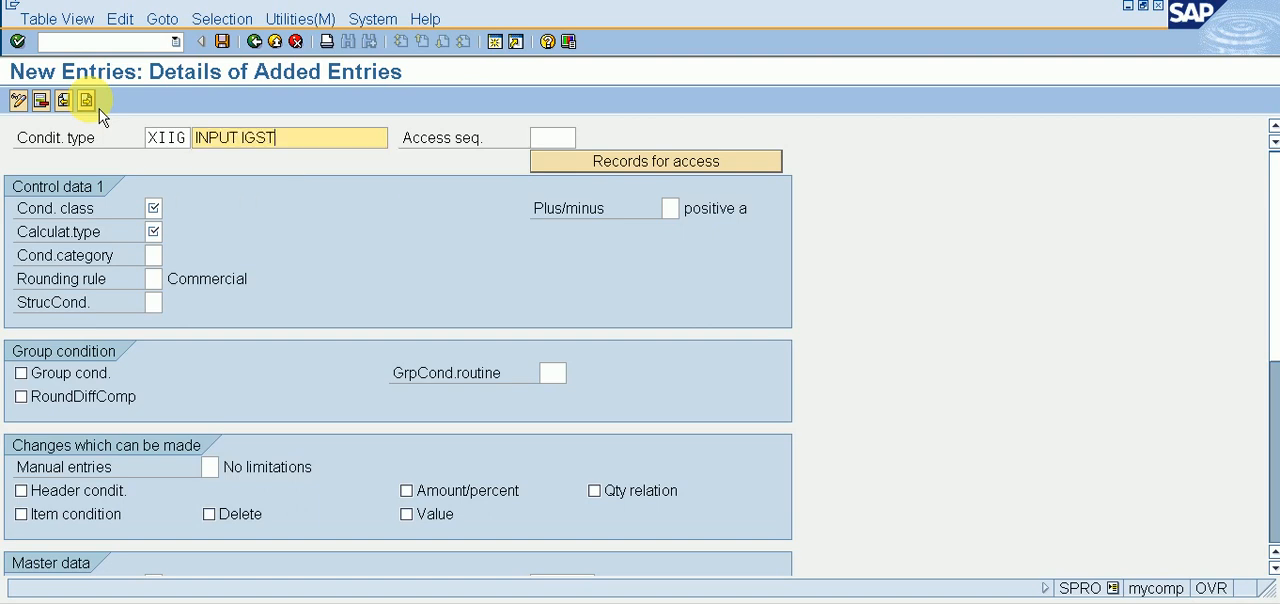
Step: Set the access sequence of condition type XIIG to MWST
key(Tab)
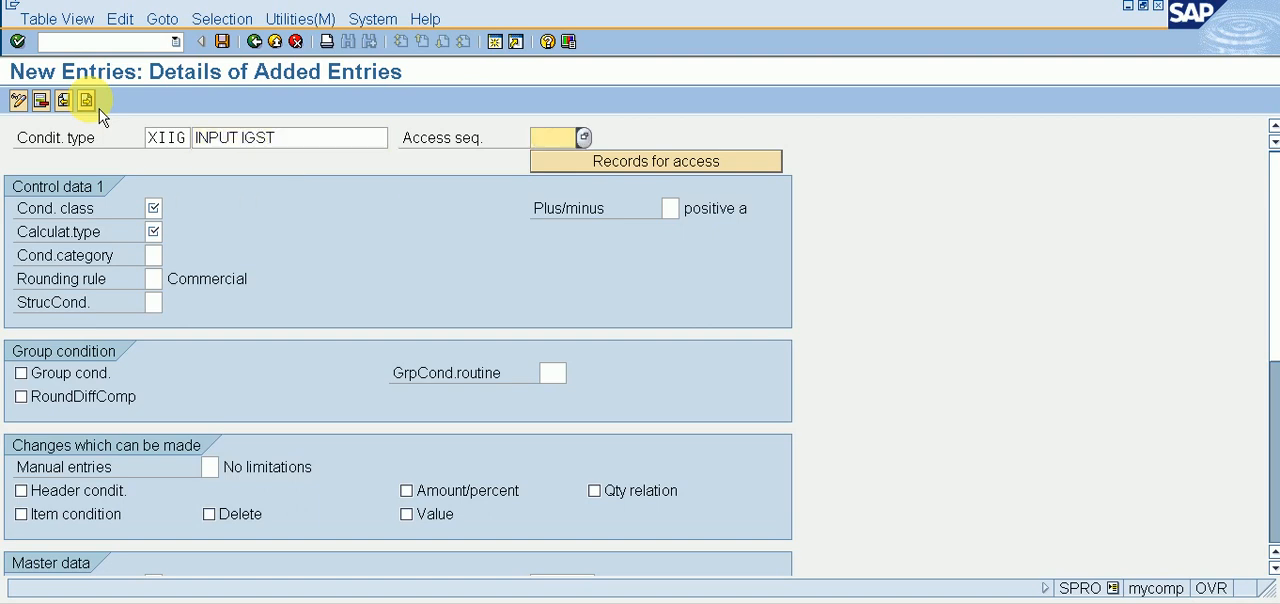
text(MWST)
key(Tab)
key(Tab)
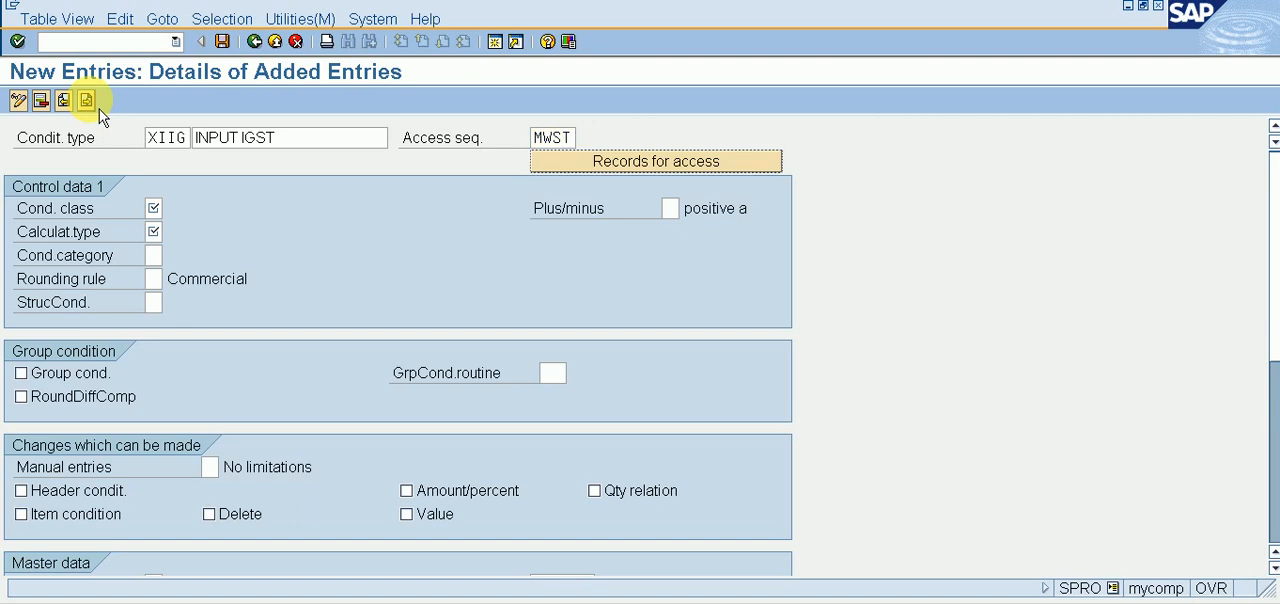
Step: Set XIIG's condition class to D (Taxes) and calculation type to A (Percentage), and save the entry
text(D)
key(Tab)
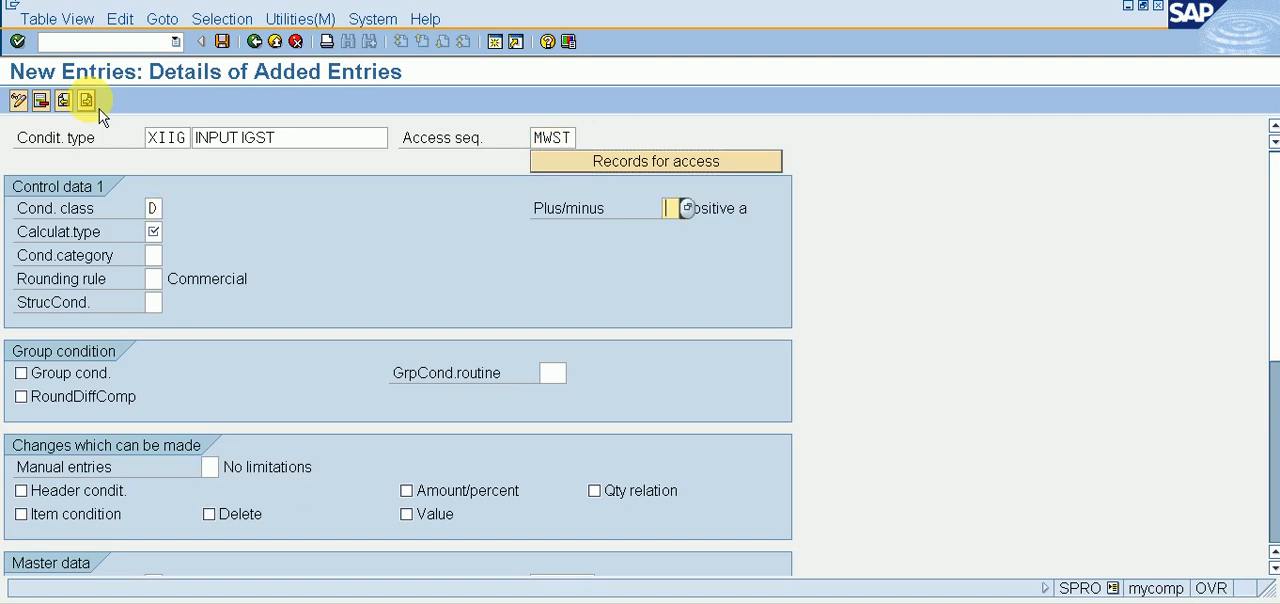
key(Tab)
text(A)
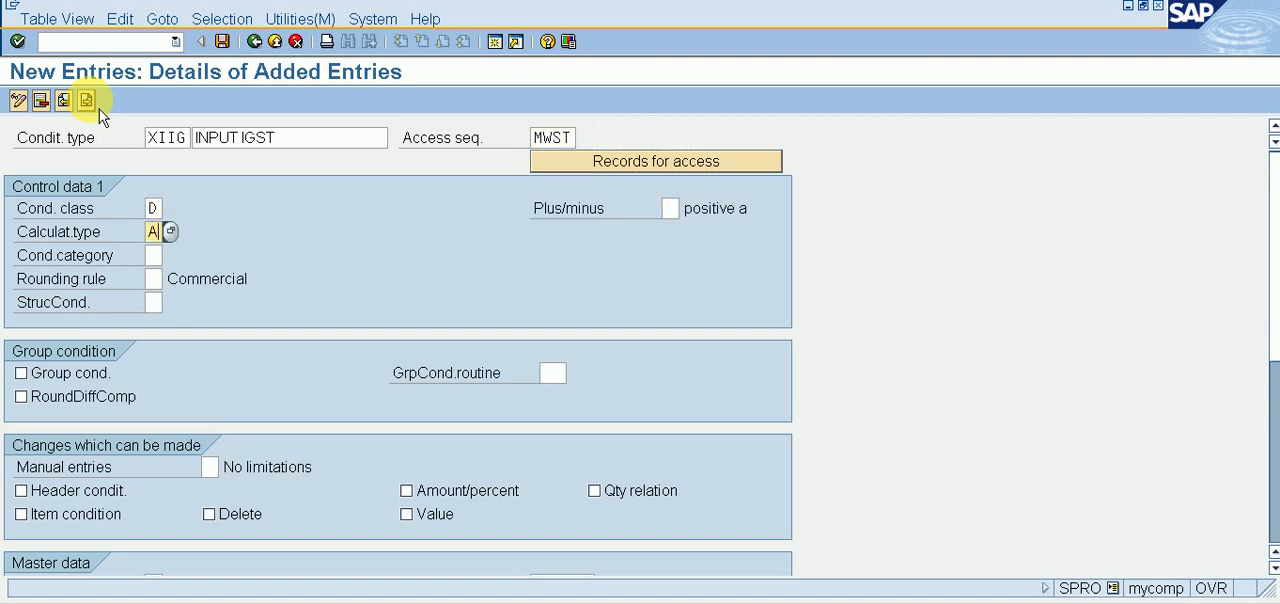
key(ctrl+s)
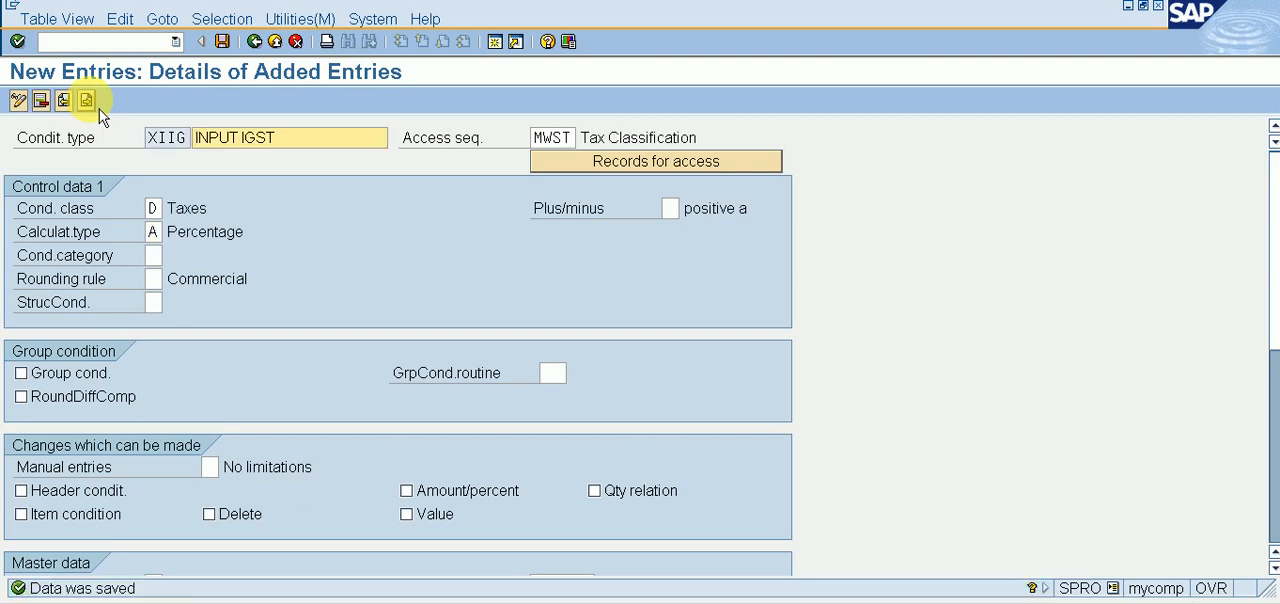
Step: Start a blank condition type entry and give it the code XOCG
click(94, 104)
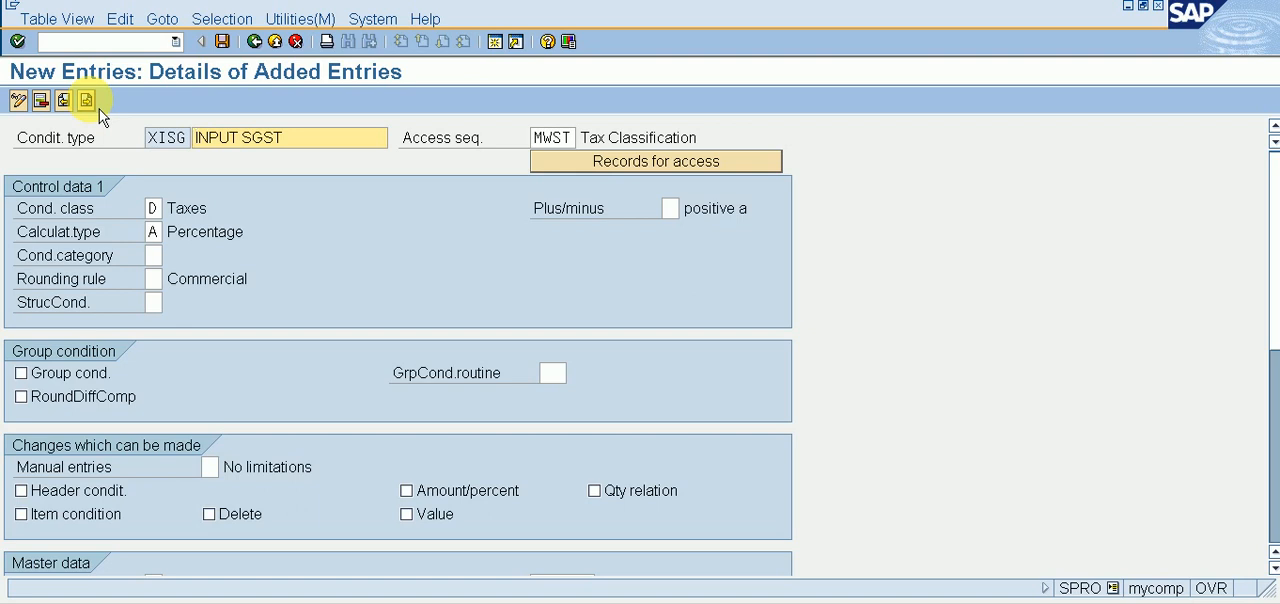
click(90, 103)
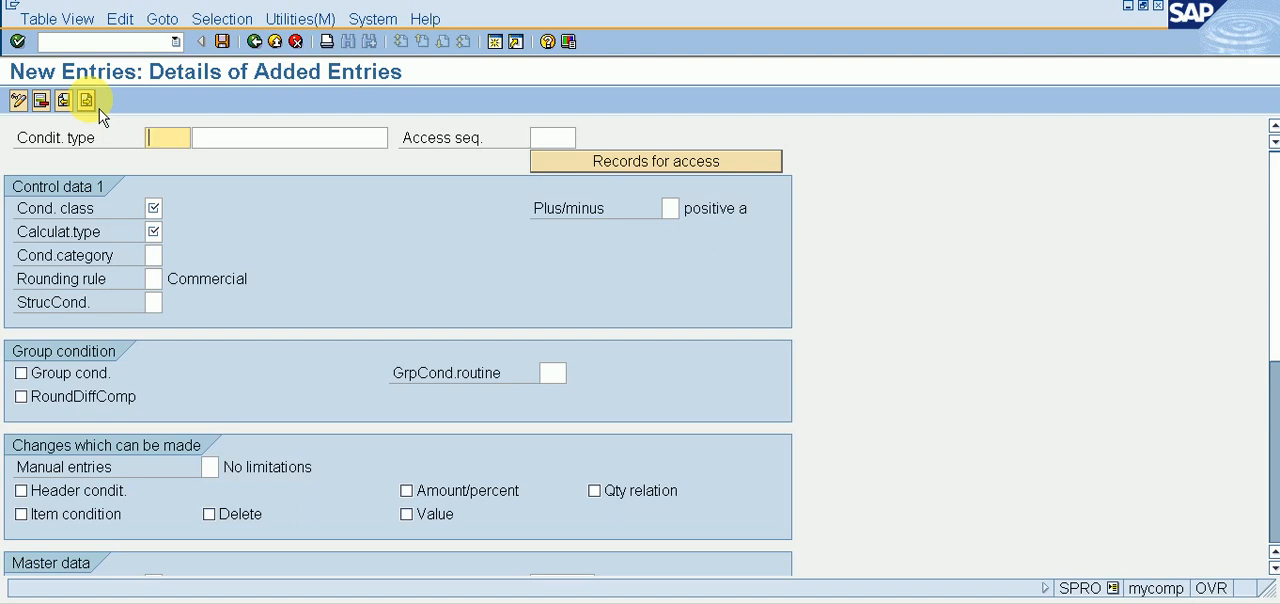
Step: Enter OUTPUT CGST as the description of condition type XOCG
text(X0CG)
key(Tab)
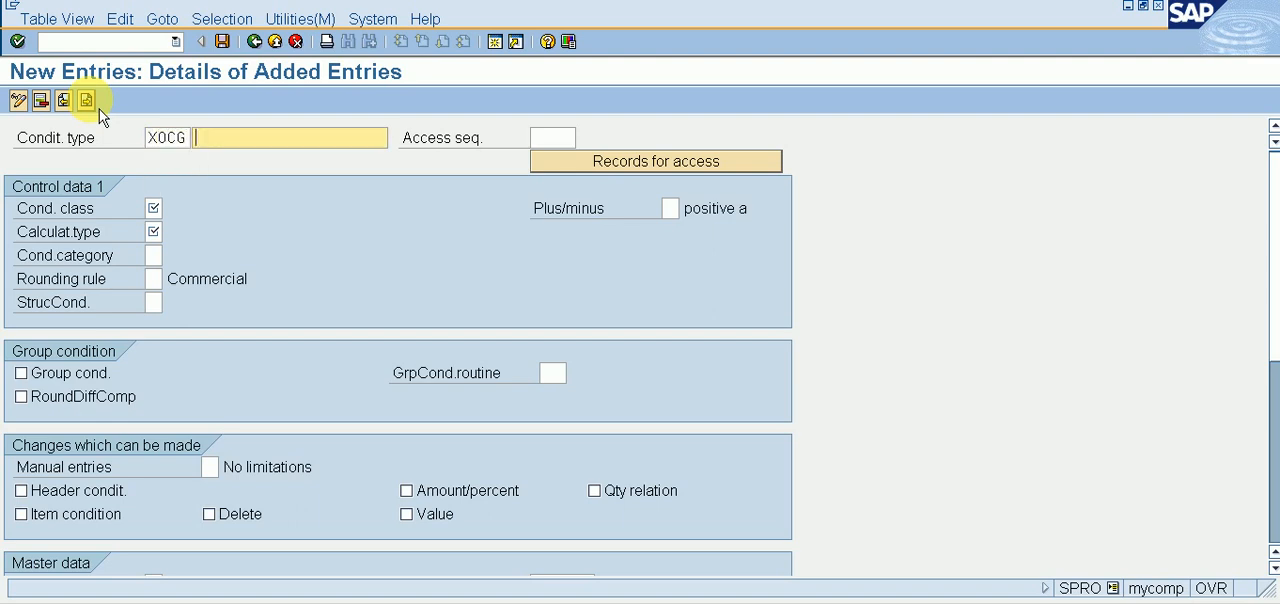
text(X)
key(BackSpace)
text(OU)
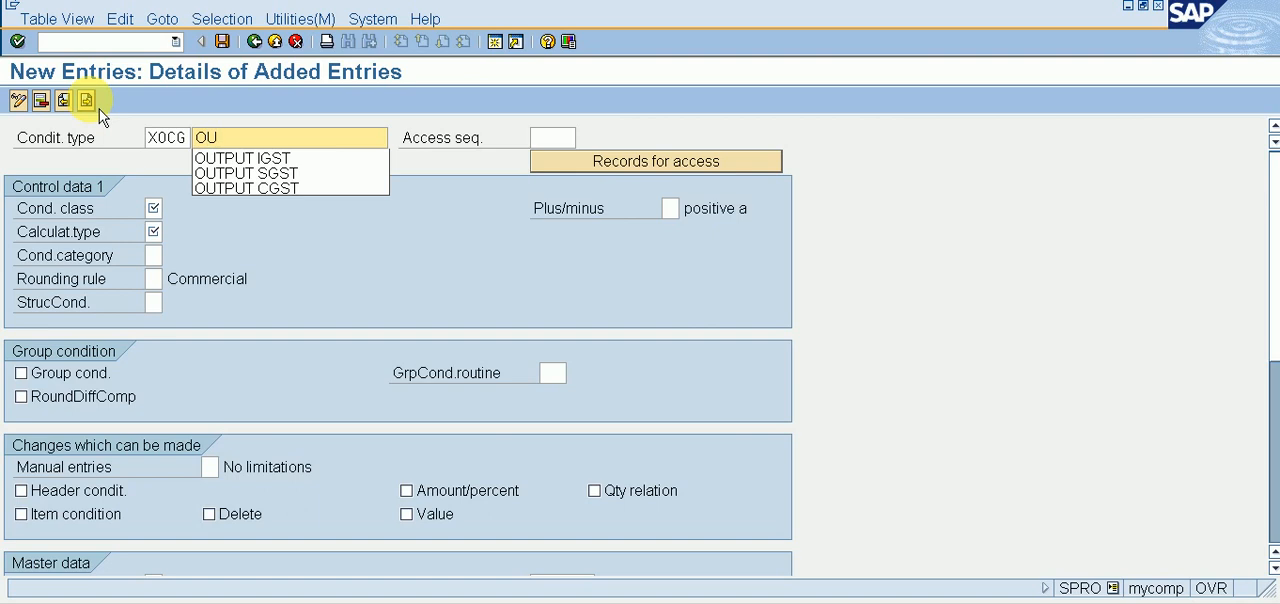
key(Down)
key(Down)
key(Down)
key(Return)
Step: Set the access sequence of condition type XOCG to MWST
key(Tab)
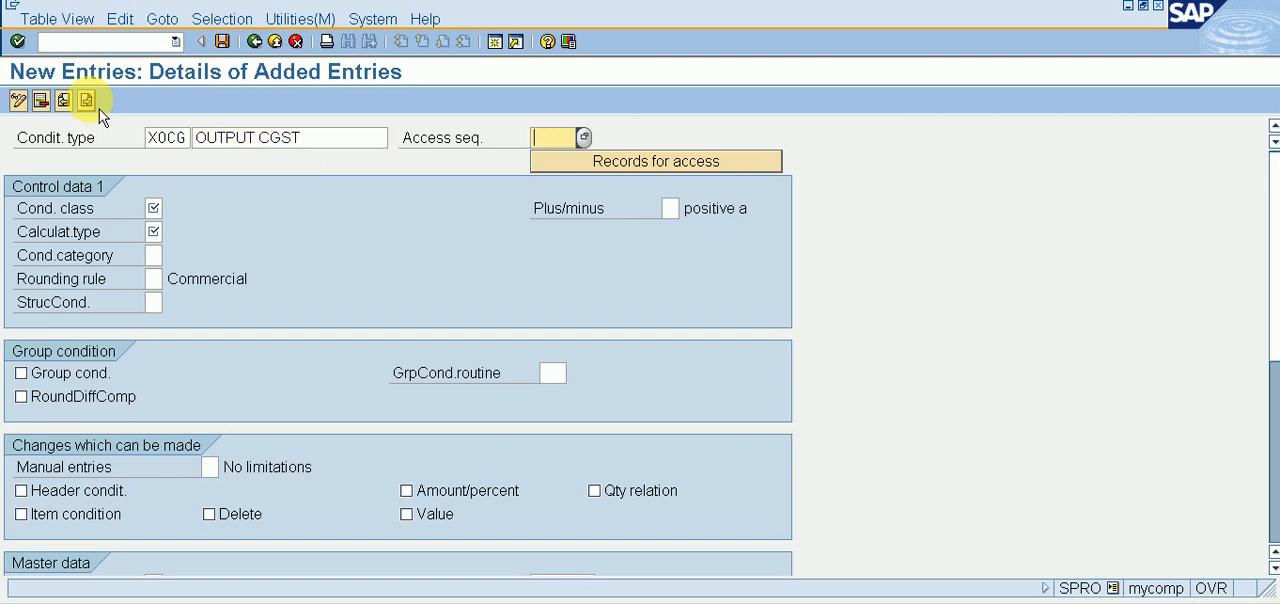
text(MWST)
key(Tab)
Step: Set XOCG's condition class to D (Taxes) and calculation type to A (Percentage), and save the entry
text(D)
key(Tab)
key(Tab)
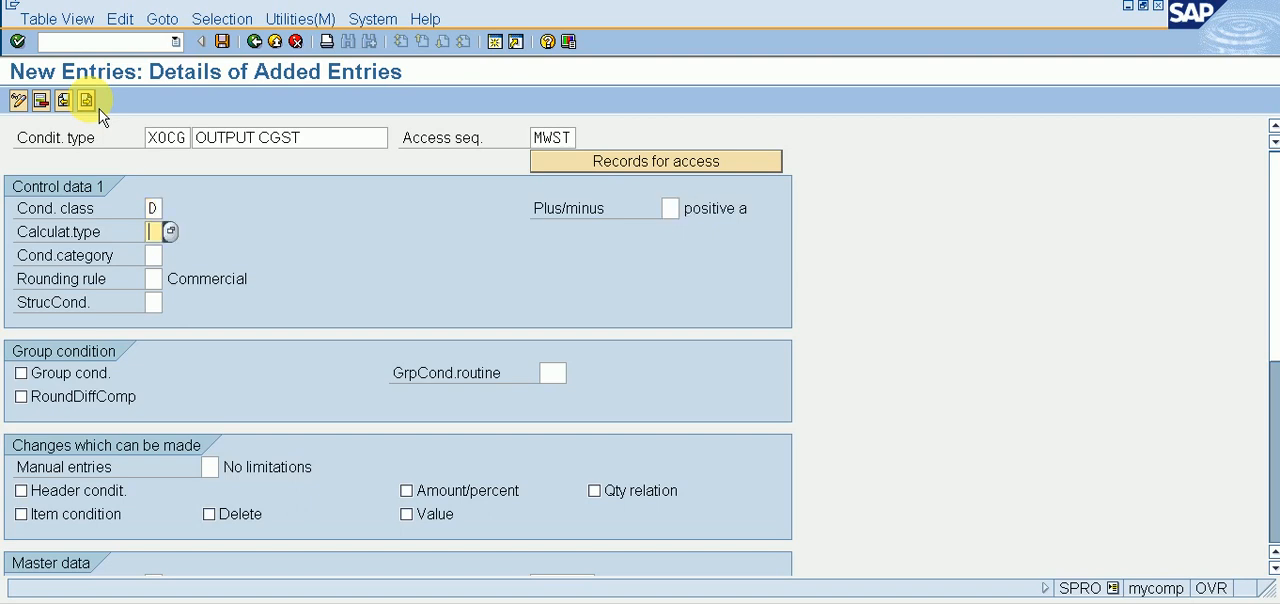
text(A)
key(ctrl+s)
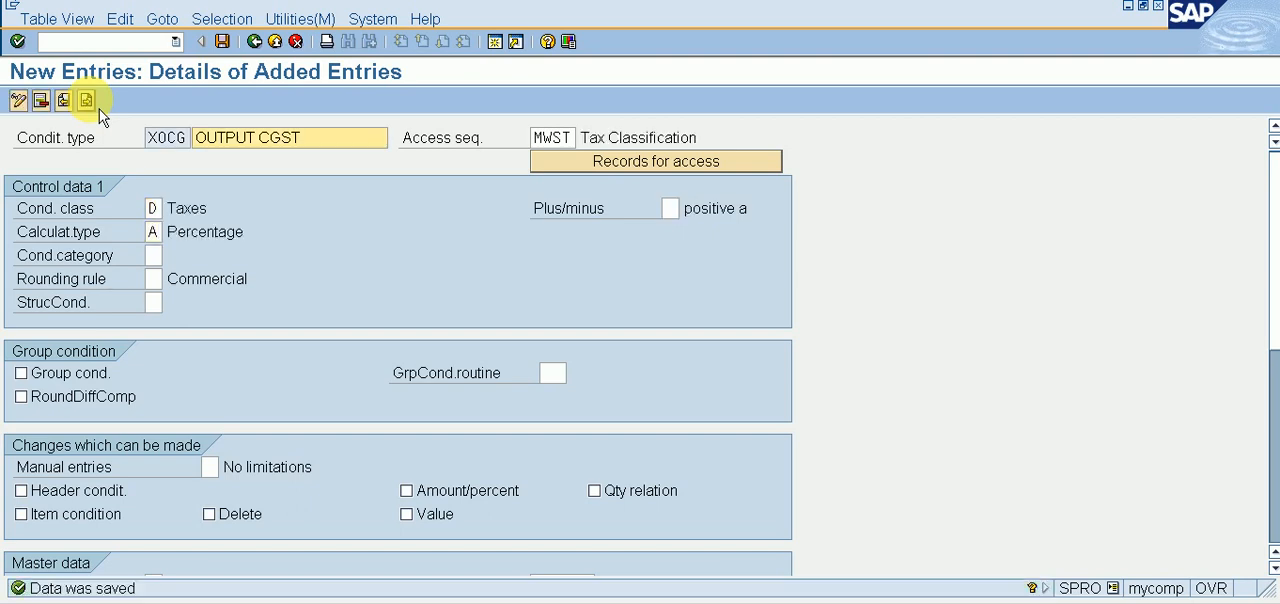
Step: Start a new condition type entry with the code XOSG and the description OUTPUT SGST
click(98, 108)
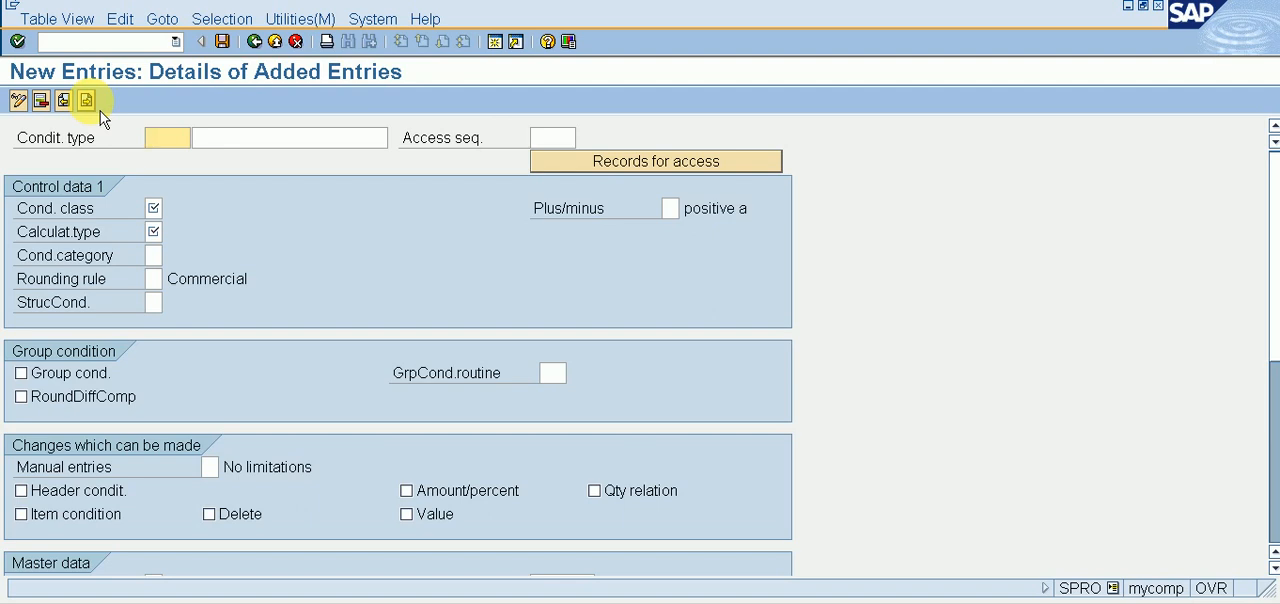
text(X)
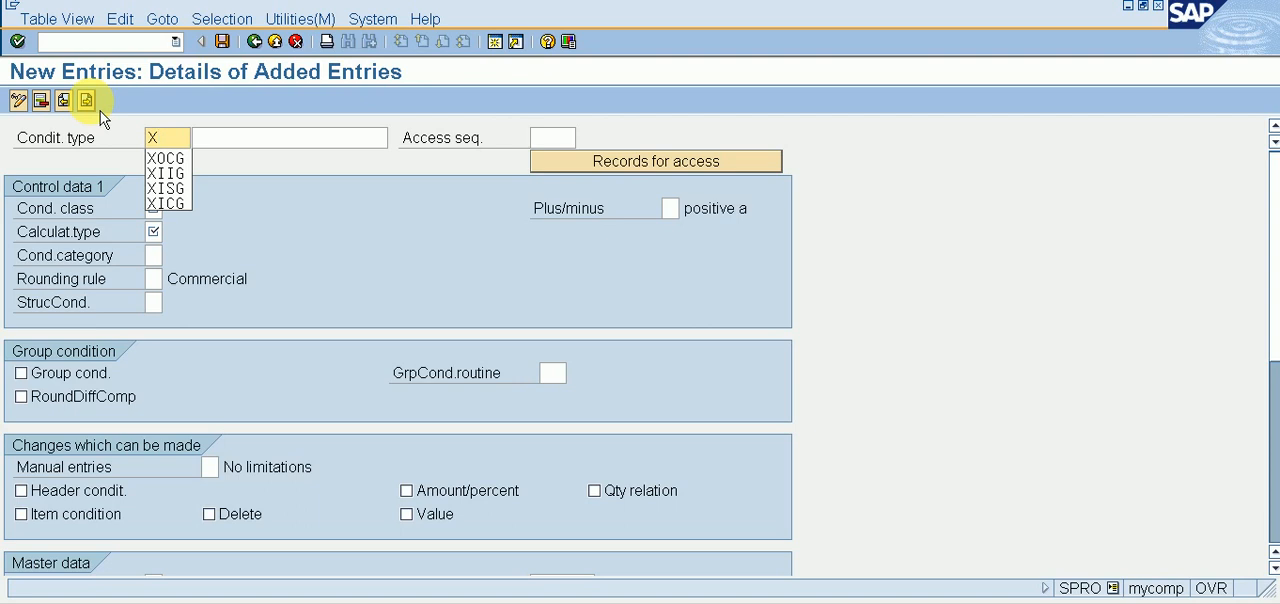
text(OSG)
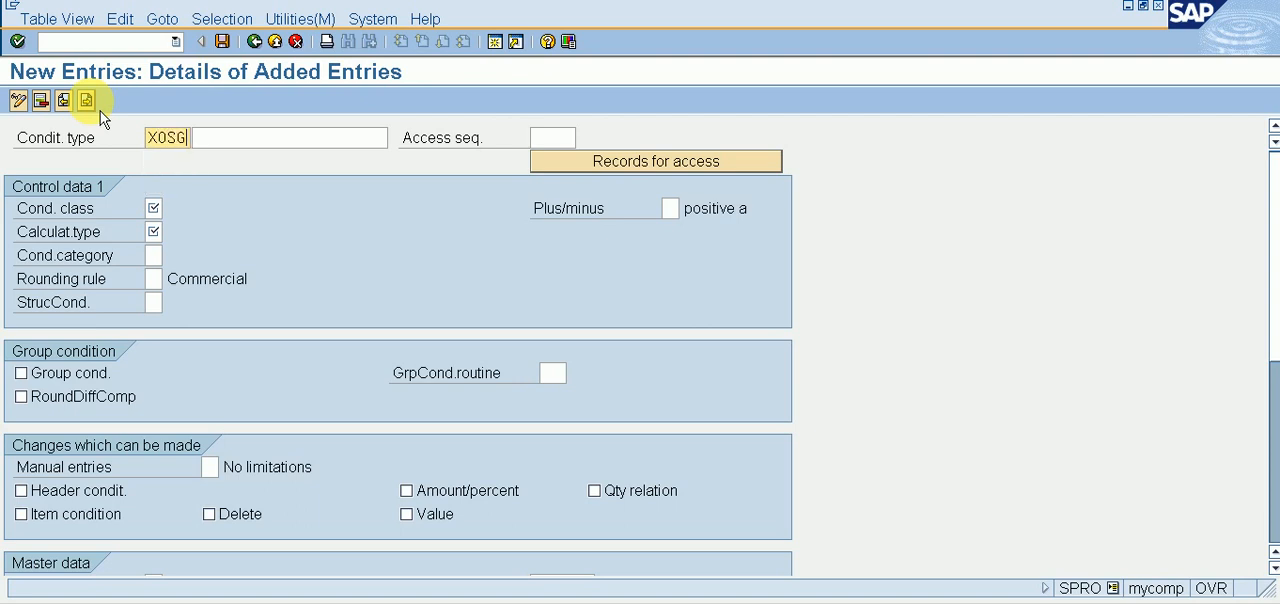
key(Tab)
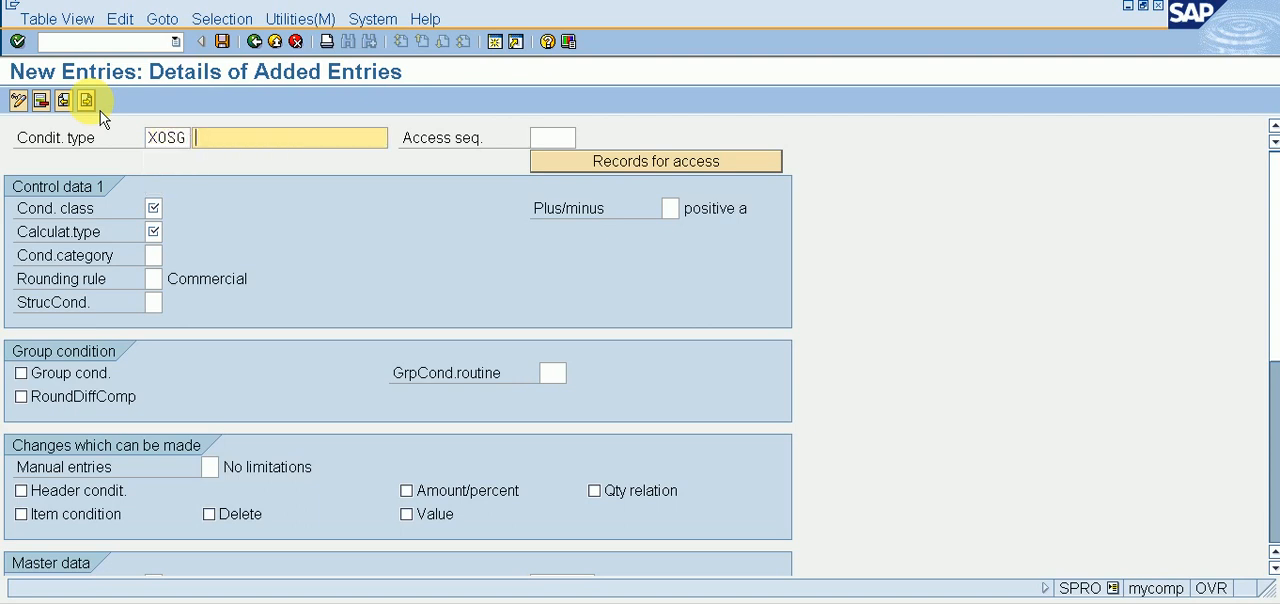
text(OU)
key(Down)
key(Down)
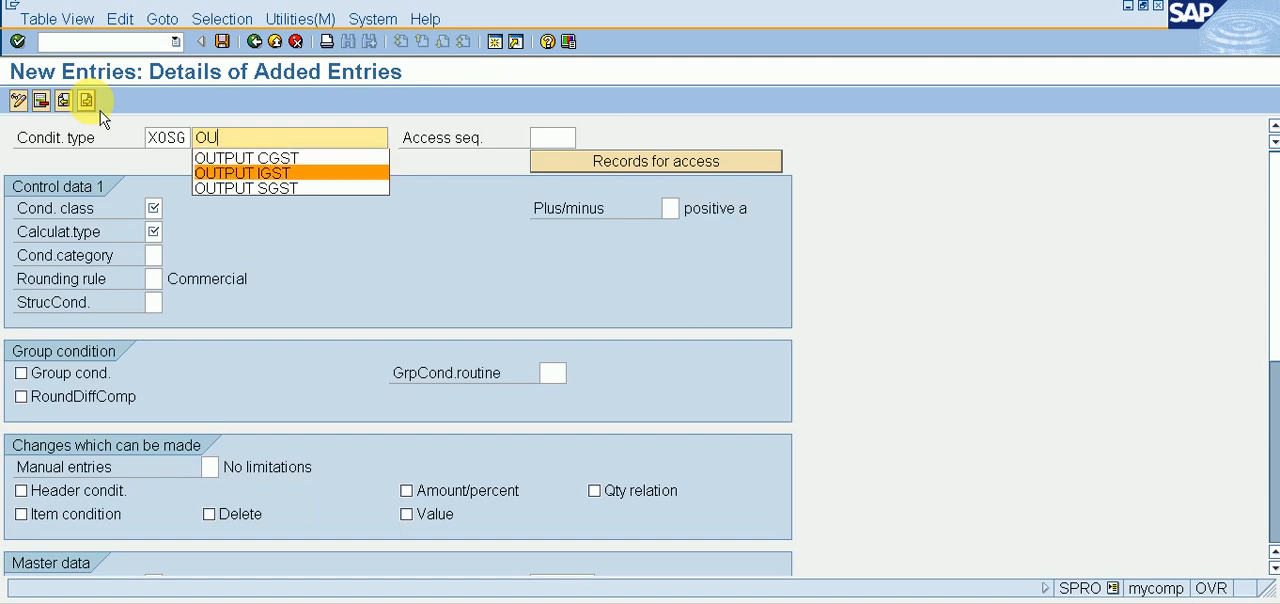
key(Down)
key(Return)
Step: Set the access sequence of condition type XOSG to MWST
key(Tab)
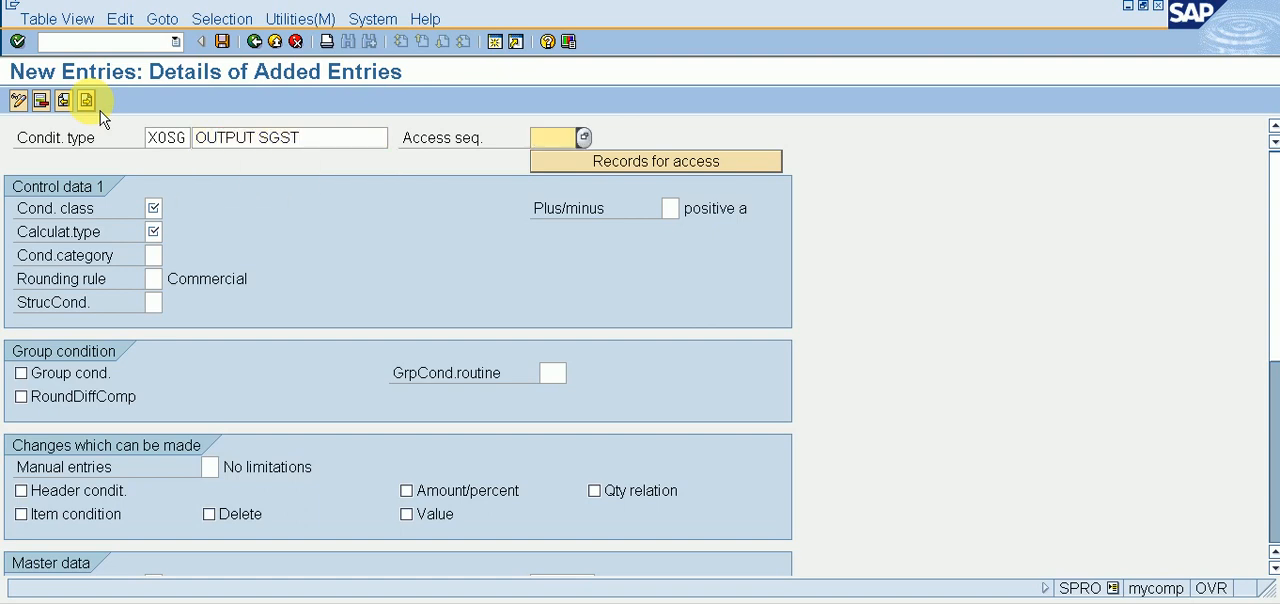
text(MWST)
key(Tab)
Step: Set XOSG's condition class to D (Taxes) and calculation type to A (Percentage), and save the entry
text(D)
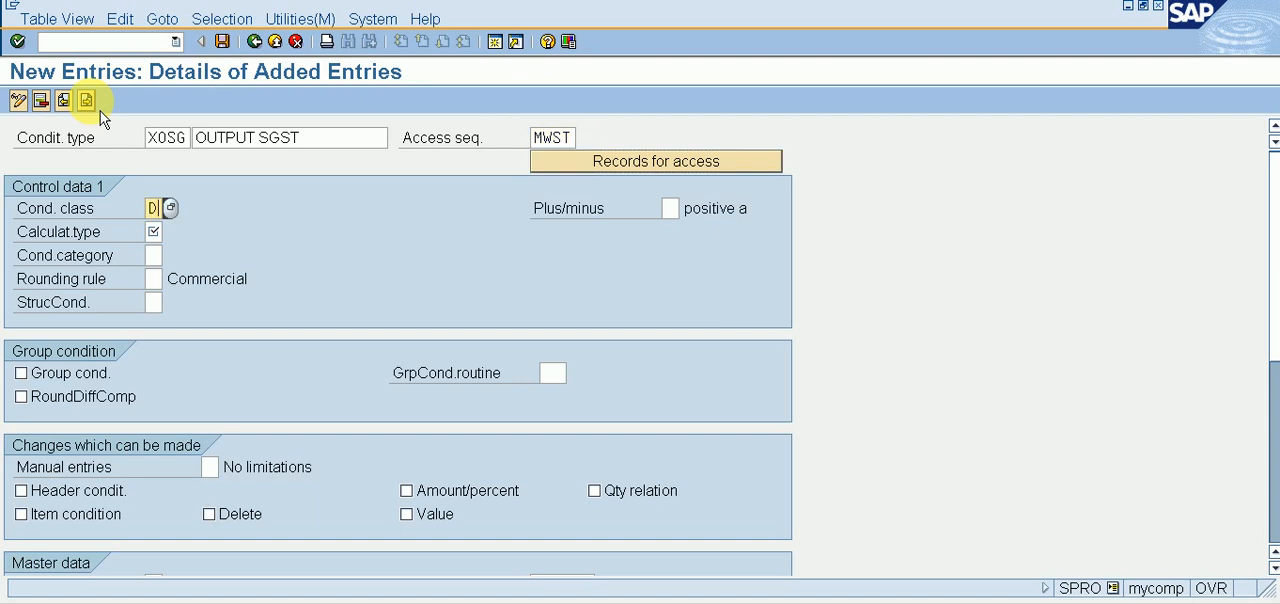
key(Tab)
text(A)
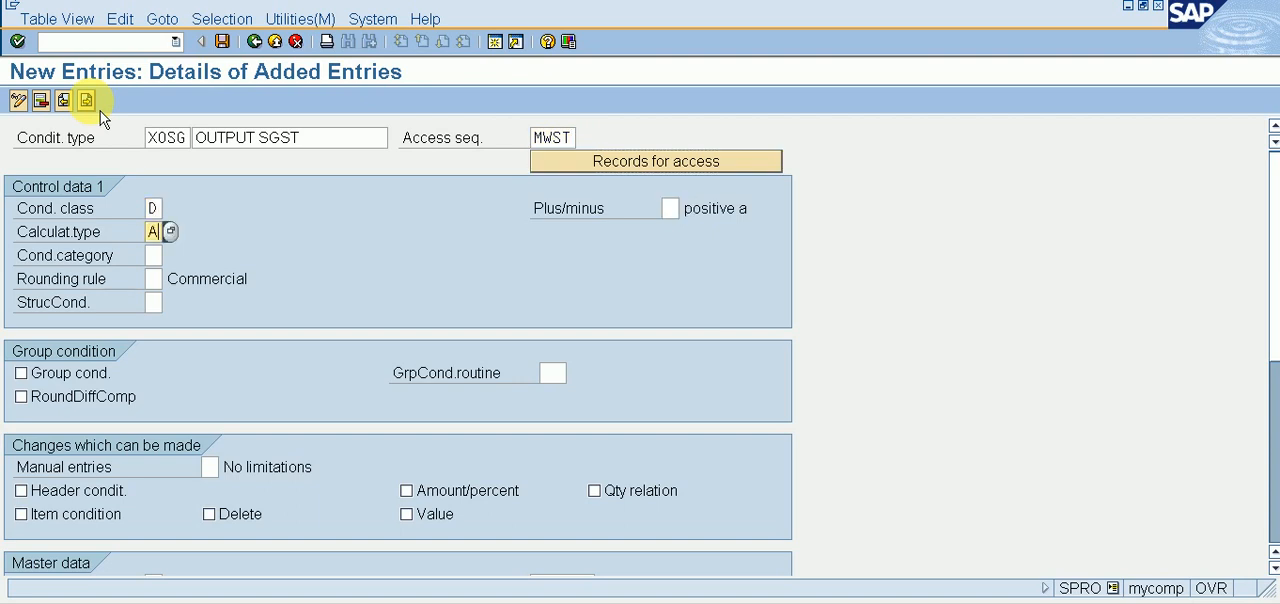
key(ctrl+s)
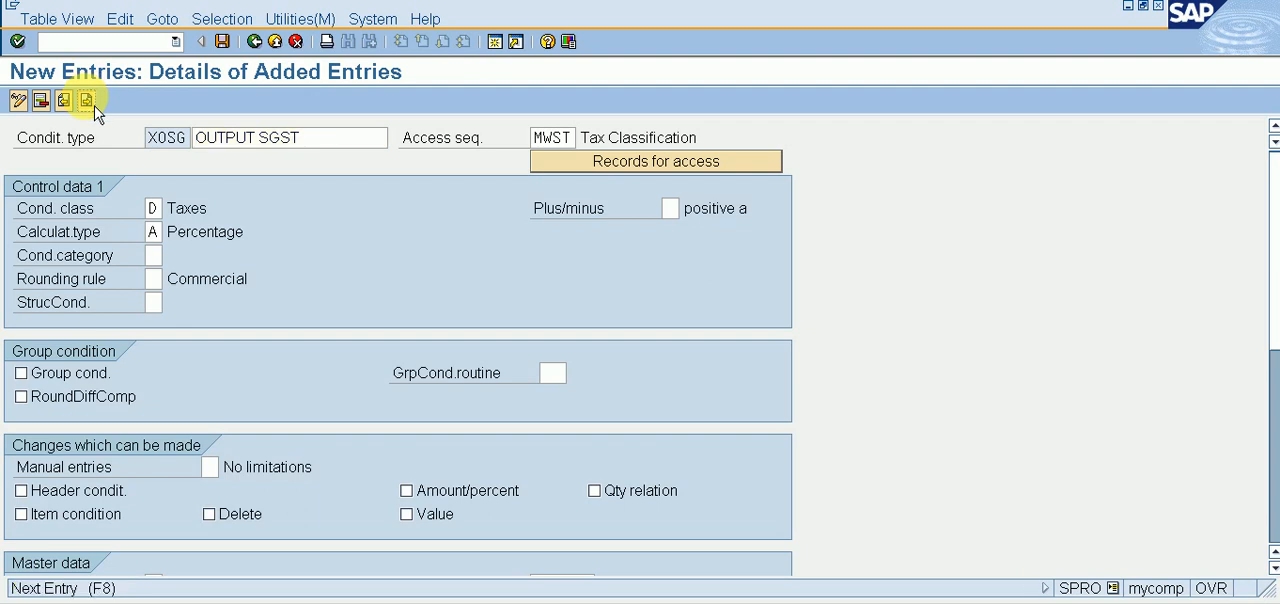
Step: Start a new condition type entry with the code XOIG and the description OUTPUT IGST
click(90, 102)
text(X)
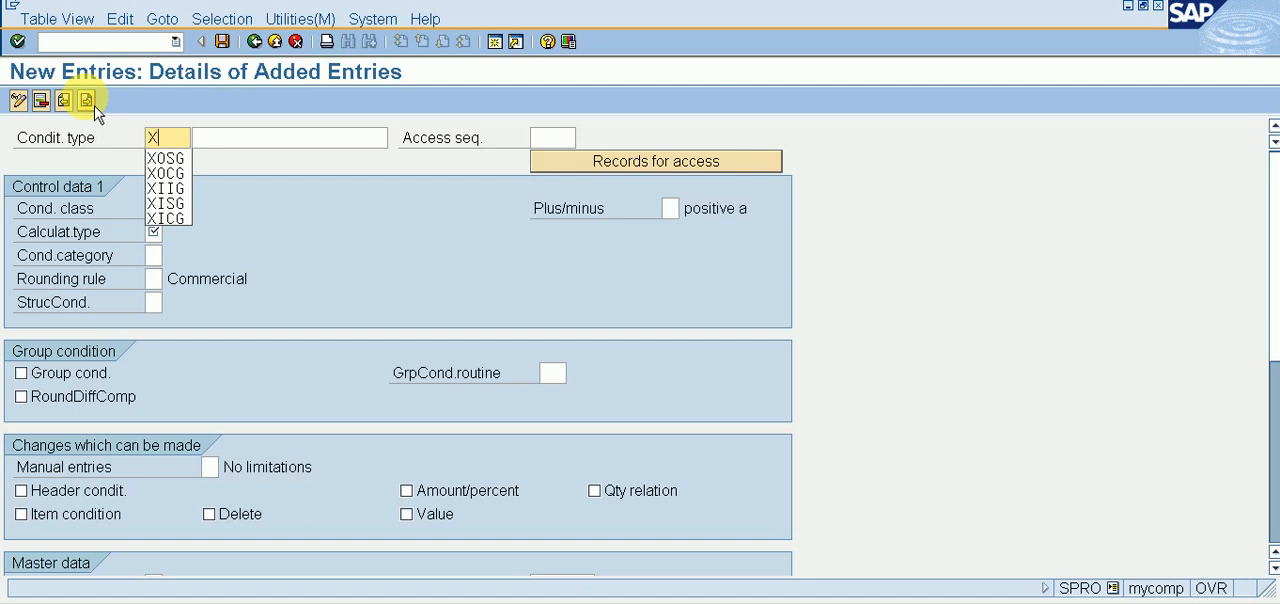
text(O)
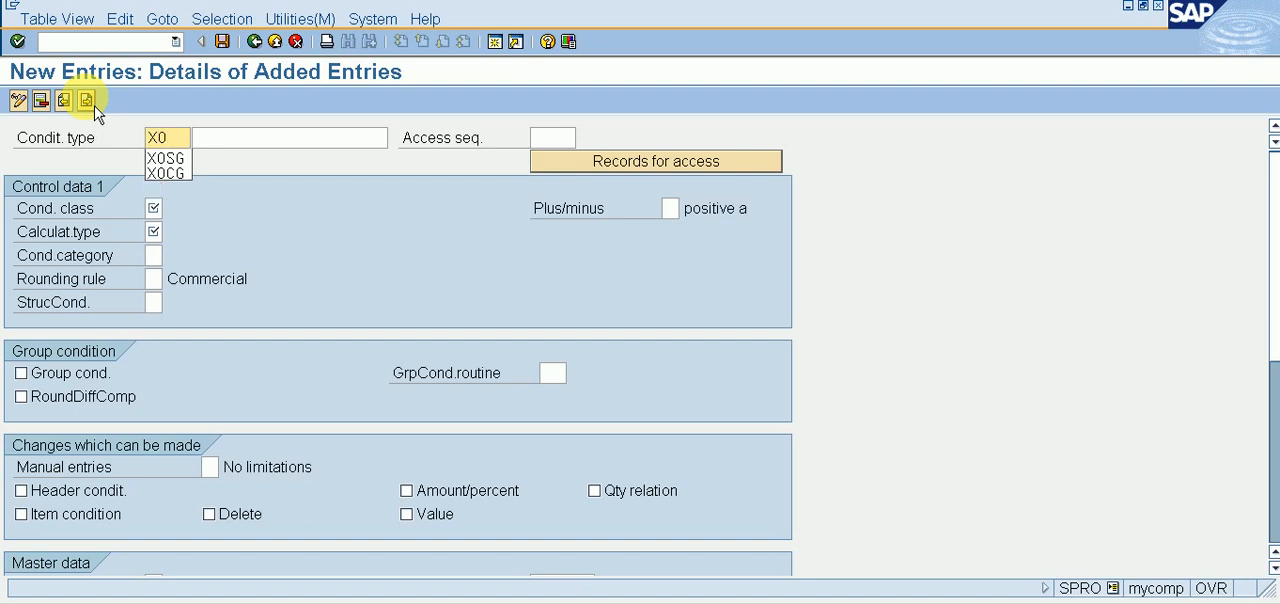
text(I)
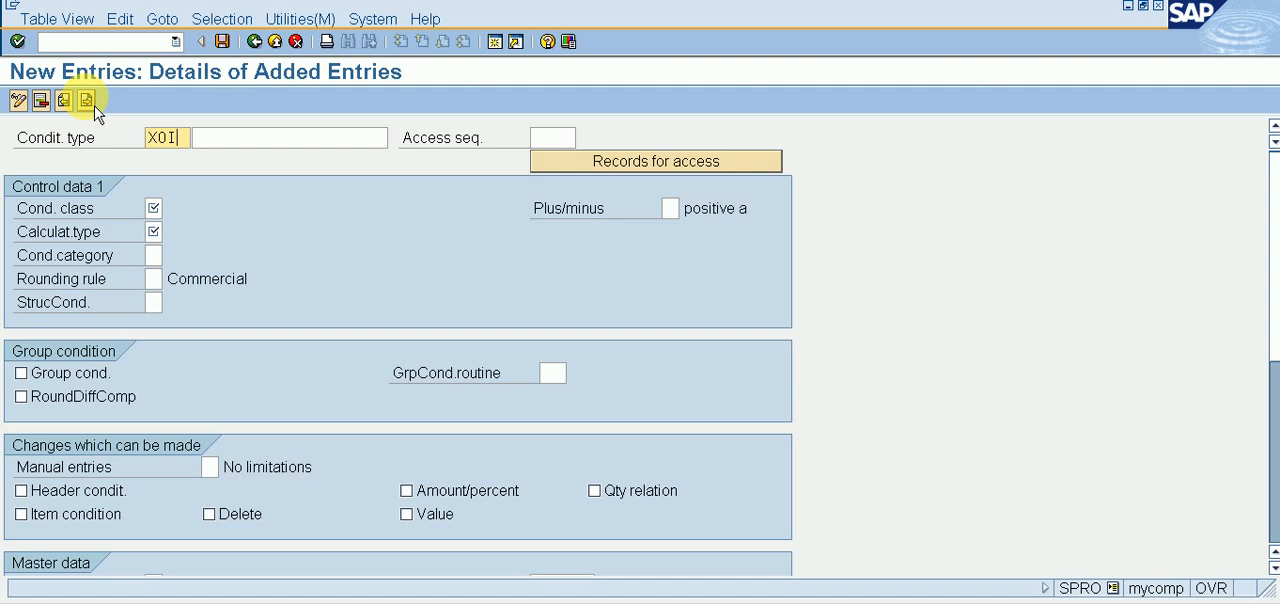
text(G)
key(Tab)
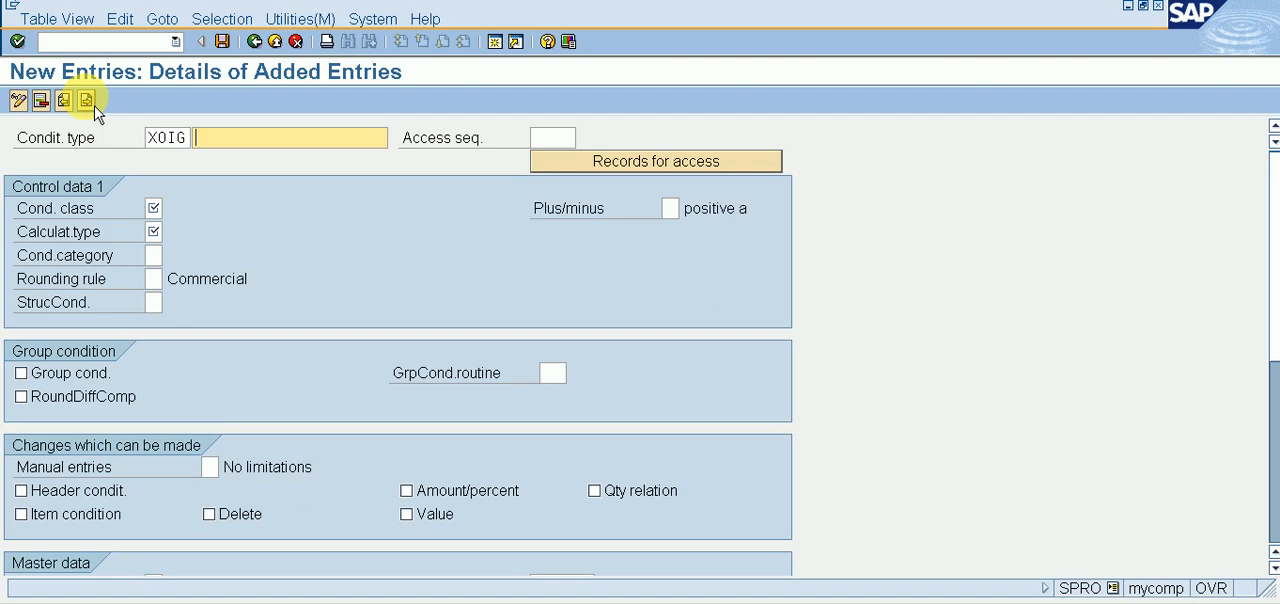
text(OU)
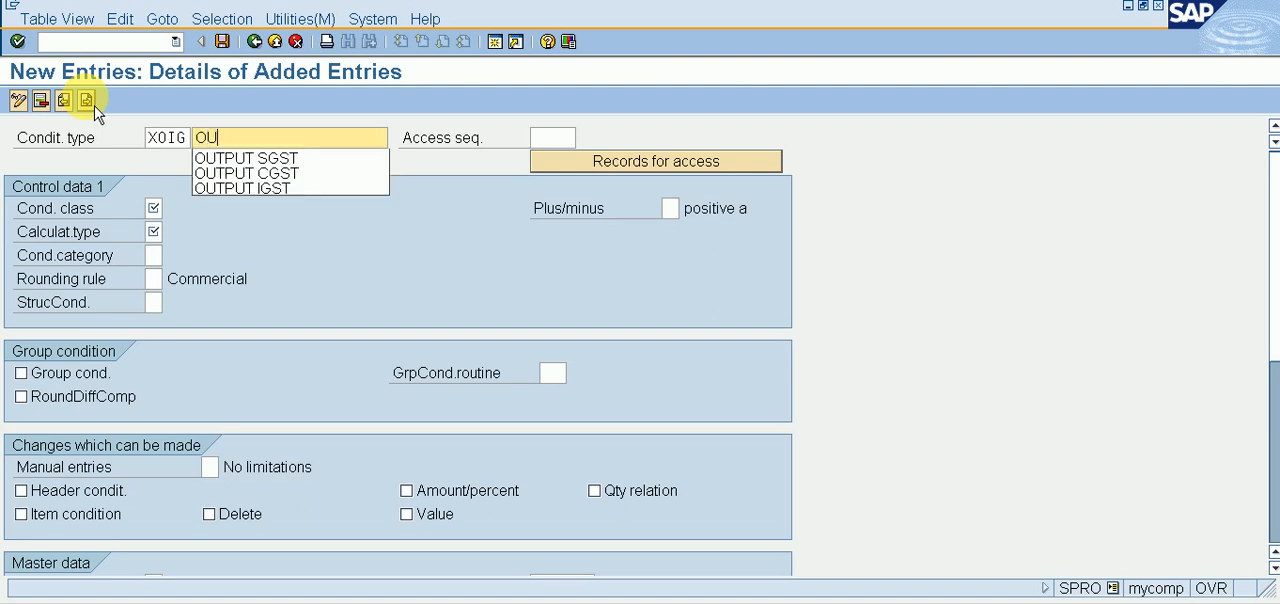
key(Down)
key(Down)
key(Down)
key(Return)
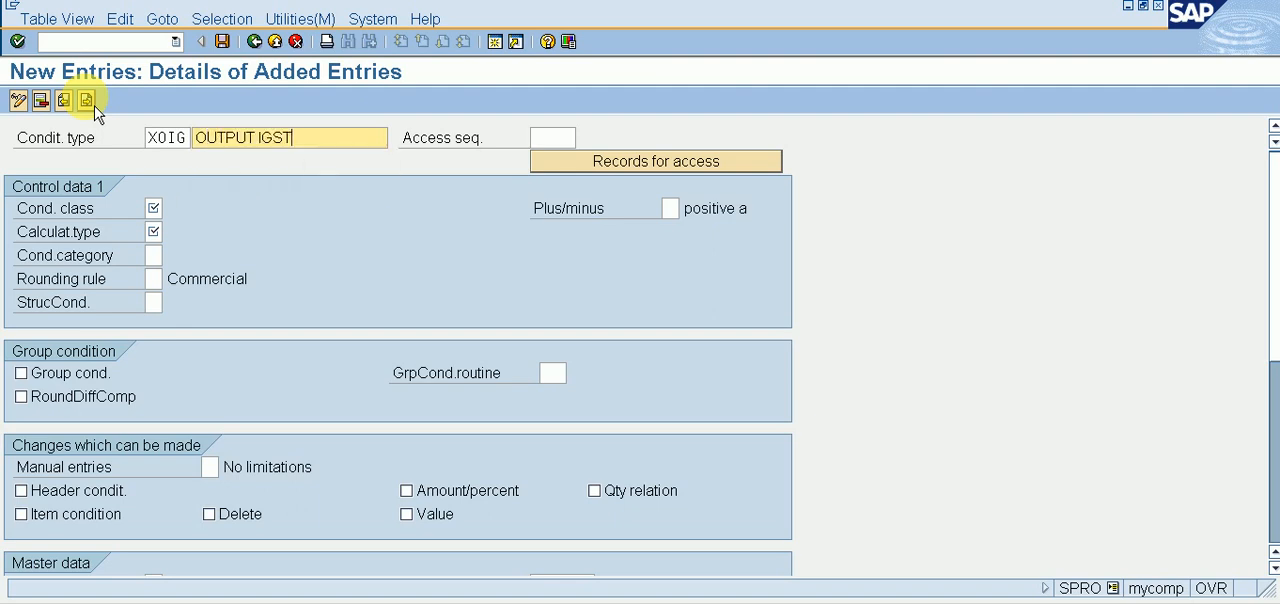
Step: Set XOIG's access sequence to MWST, condition class to D (Taxes) and calculation type to A (Percentage), and save the entry
key(Tab)
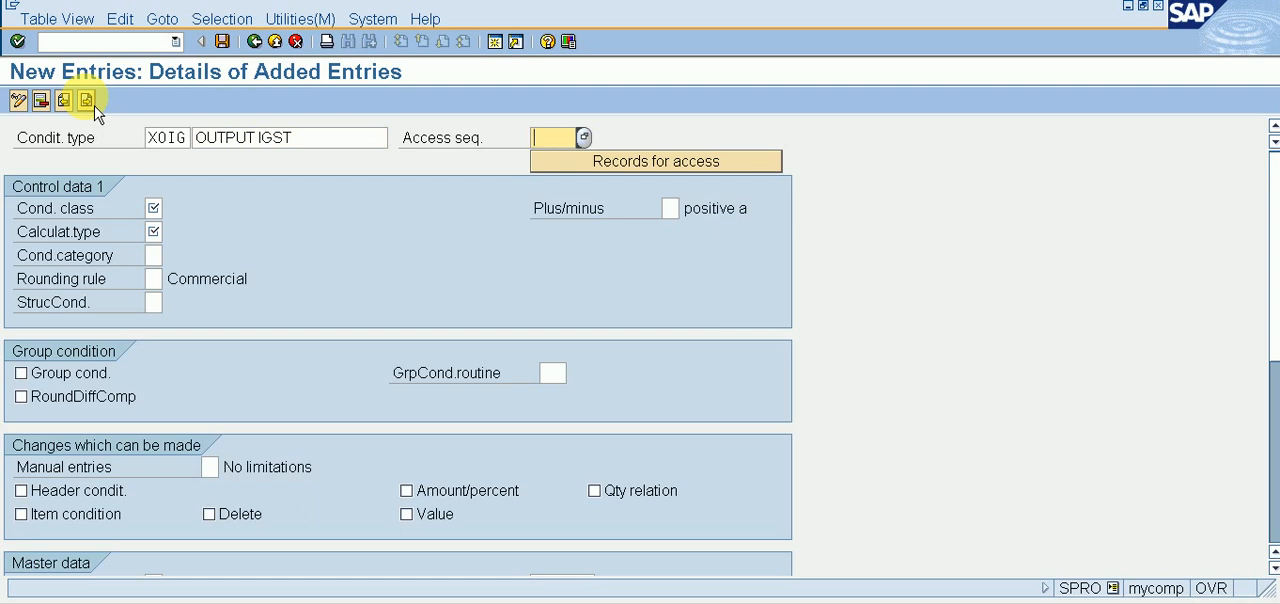
text(MWST)
key(Return)
text(D)
key(Tab)
key(Tab)
text(A)
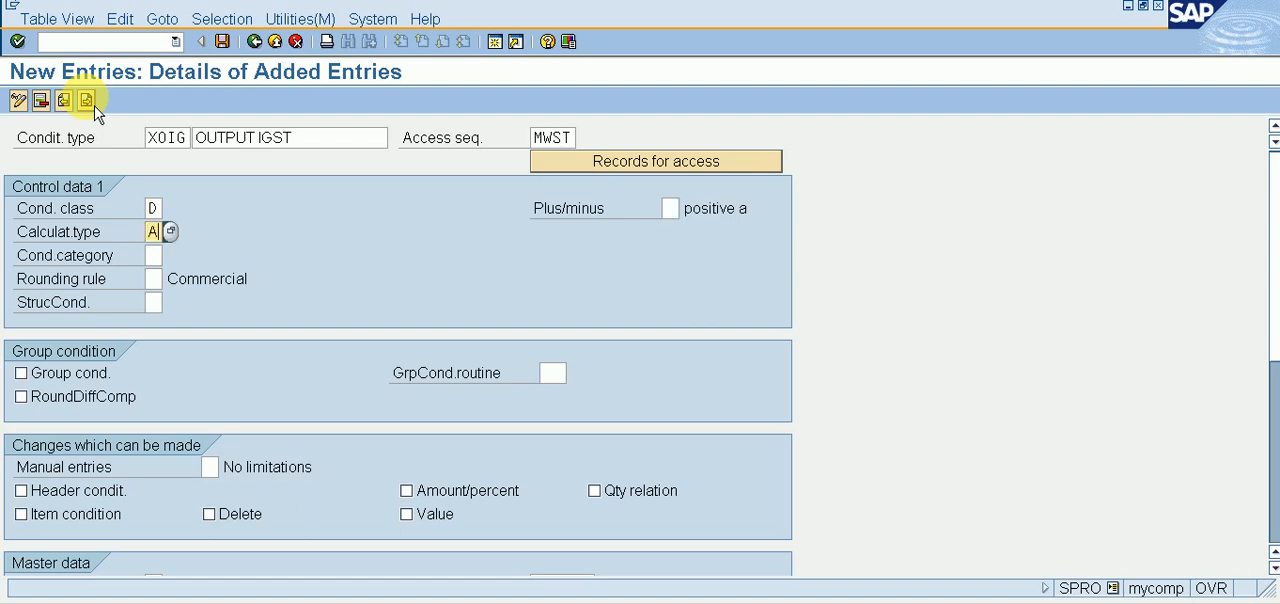
click(222, 41)
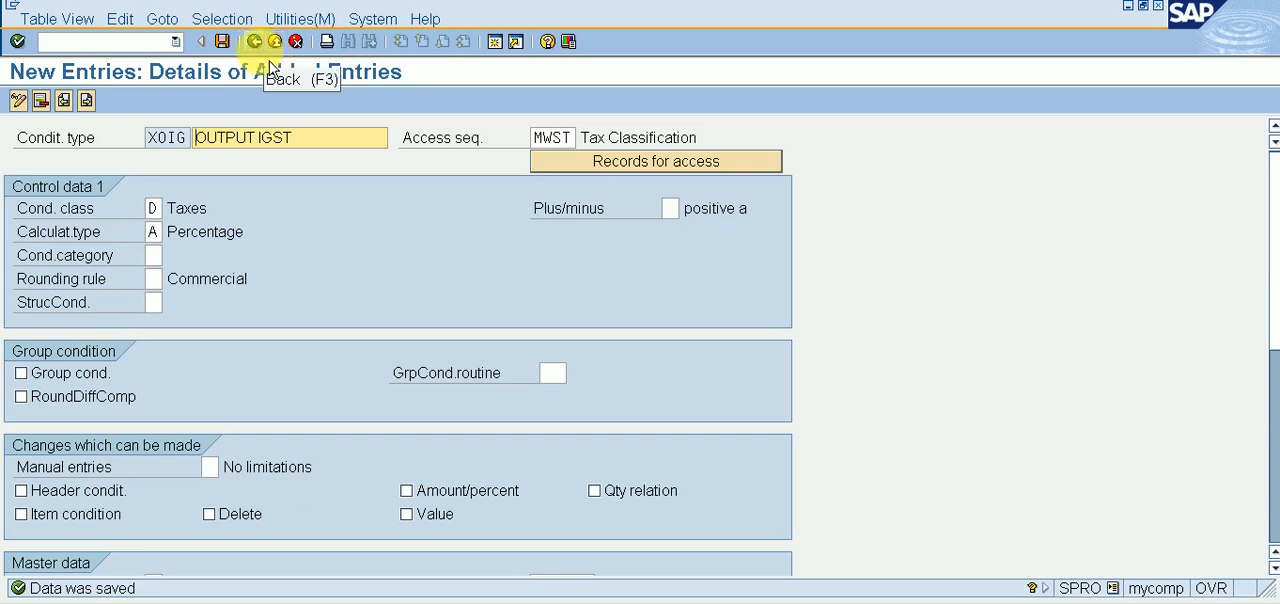
Step: Leave the condition type maintenance and open Check and Change Settings for Tax Processing under the tax Basic Settings
click(253, 41)
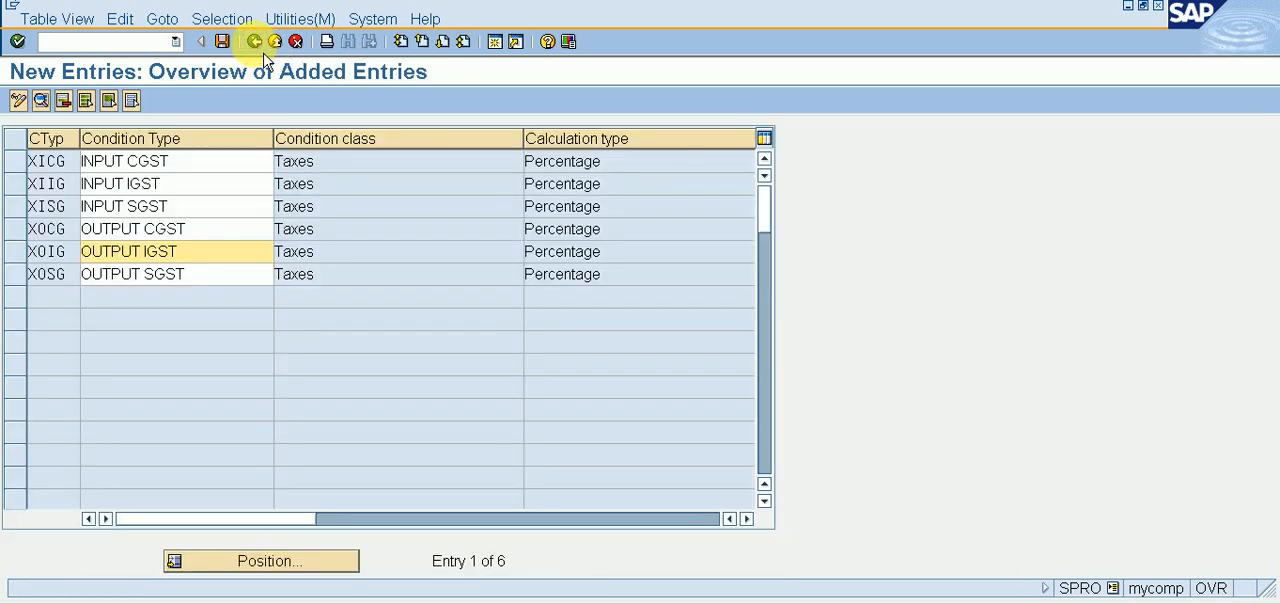
click(262, 50)
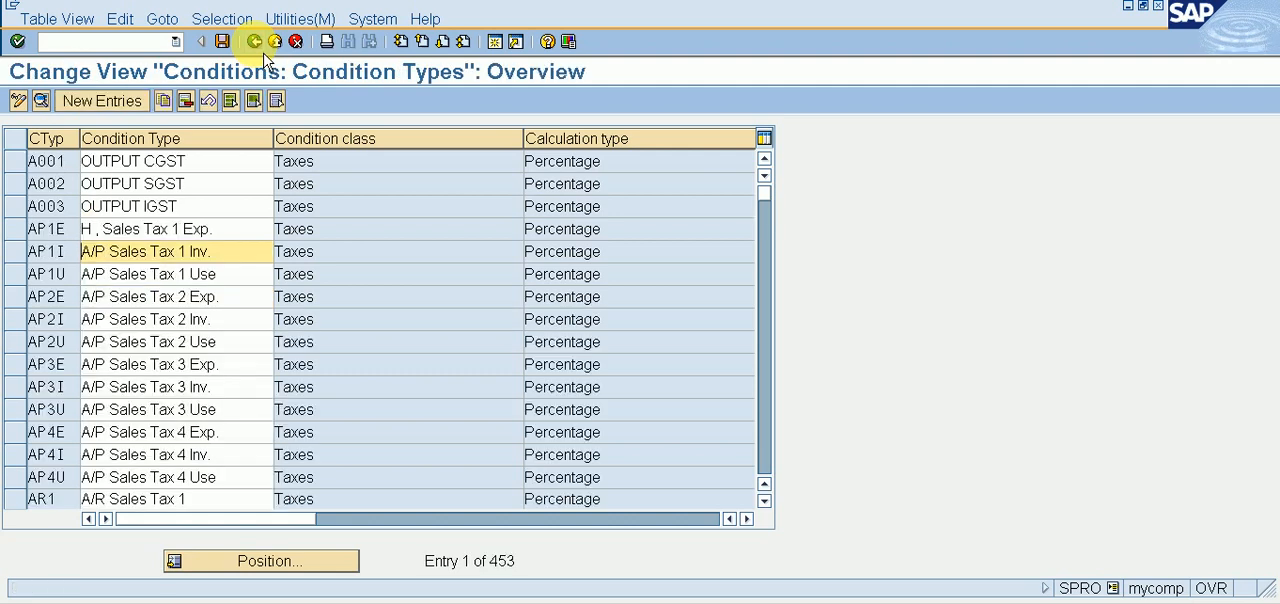
click(262, 50)
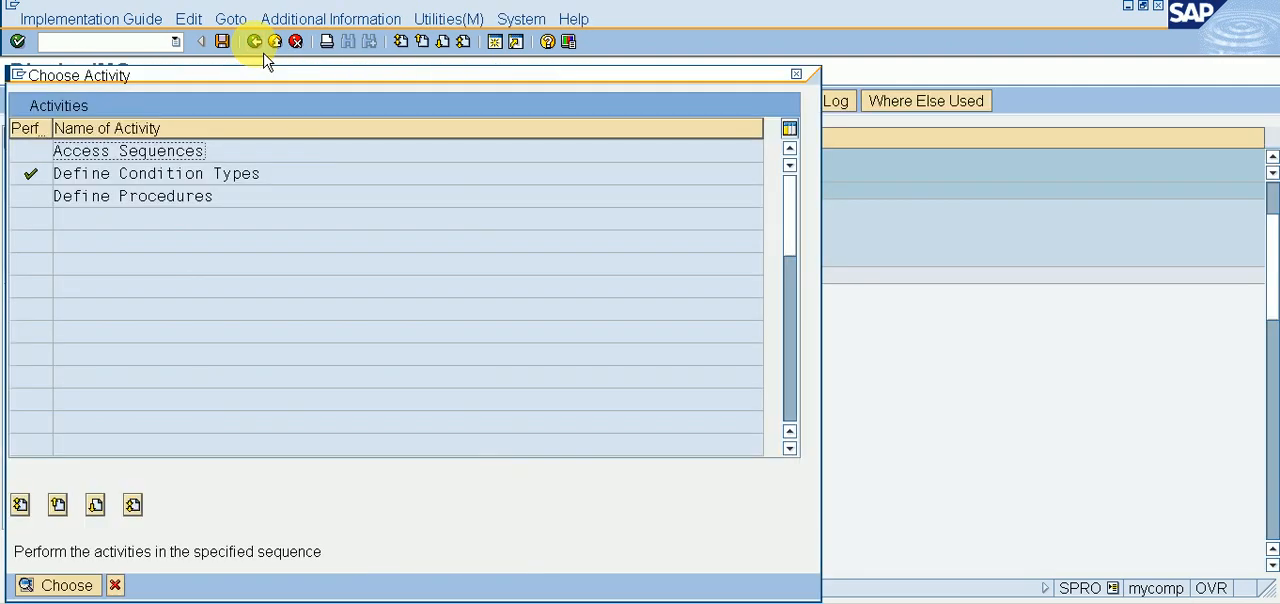
click(797, 75)
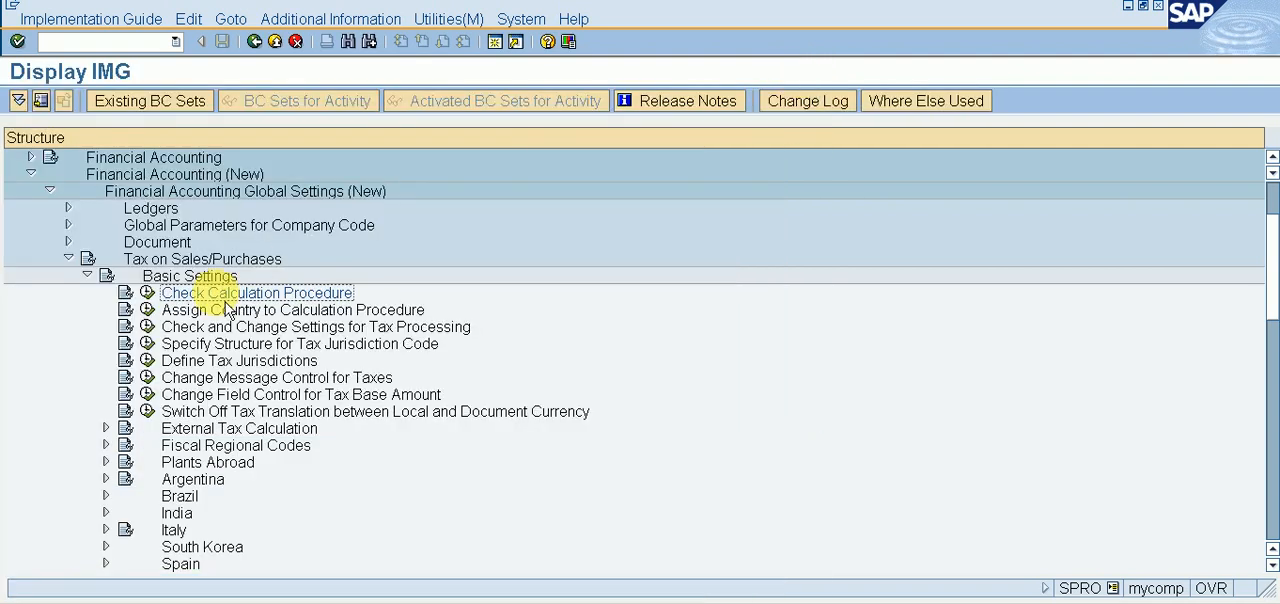
click(150, 327)
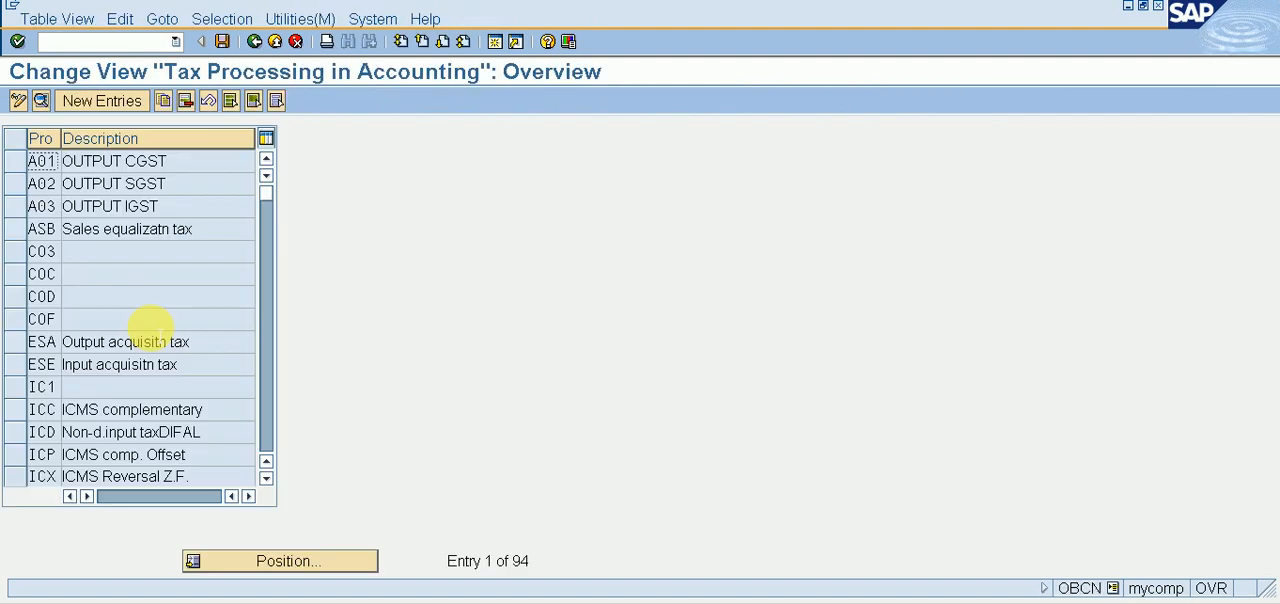
Step: Start a new tax processing entry with the process code X01 and the description INPUT CGST
click(127, 110)
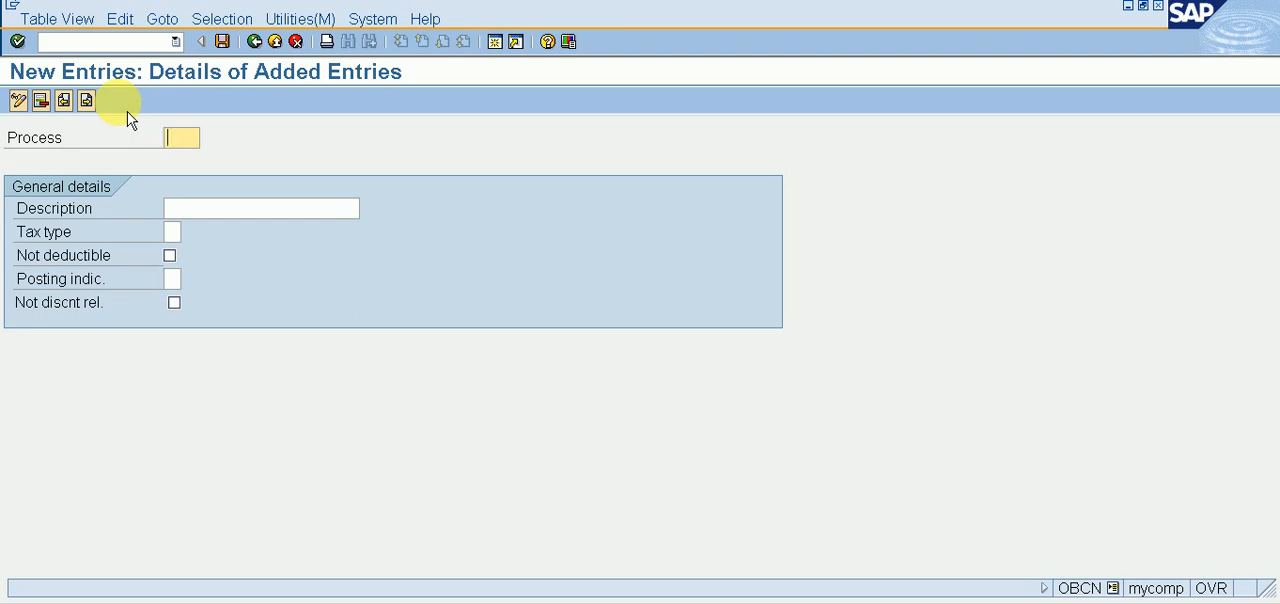
text(X01)
key(Tab)
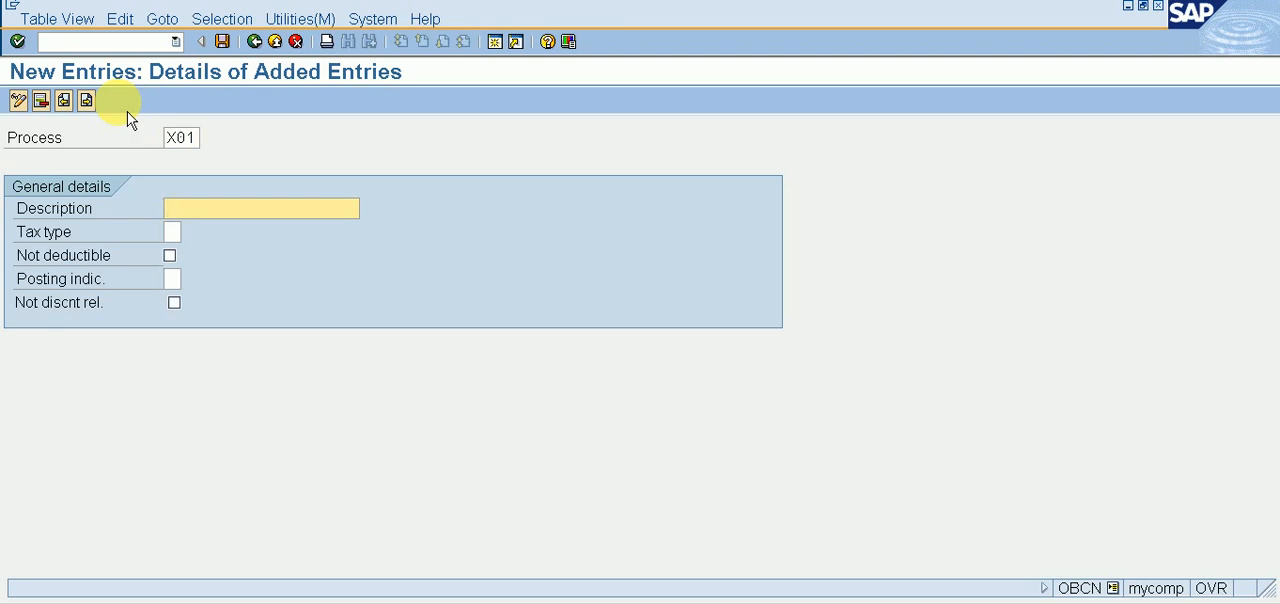
text(INPUT)
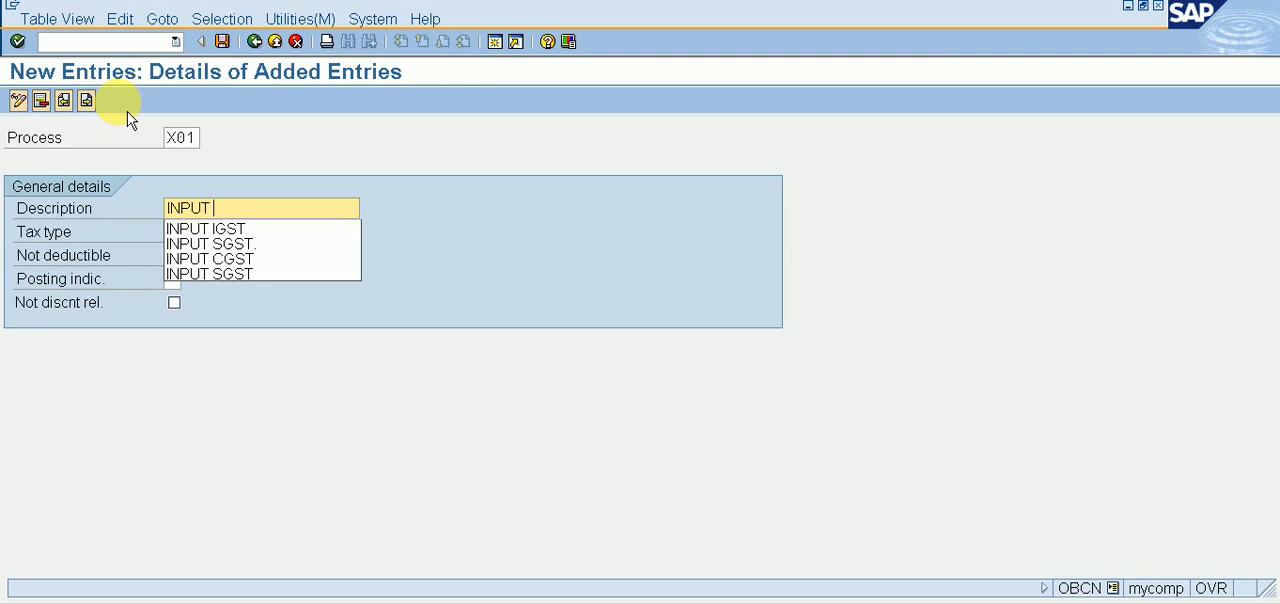
key(Down)
key(Down)
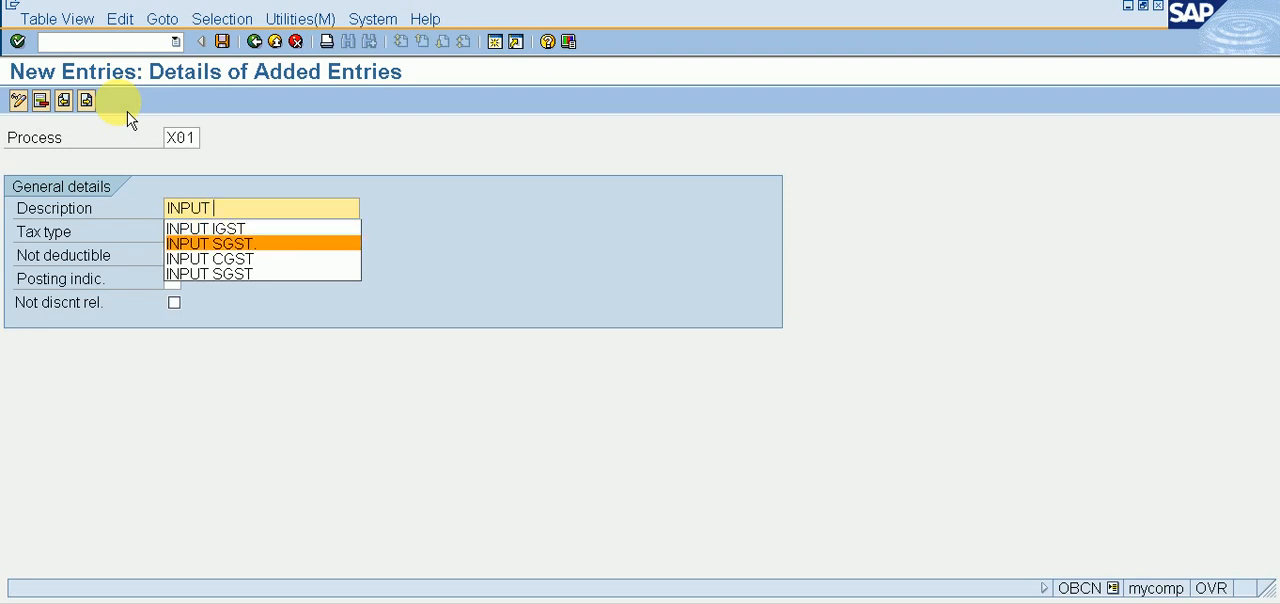
key(Down)
key(Return)
Step: Set process X01's tax type to 2 (Input tax) and posting indicator to 2 (Separate line item), and save the entry
key(Tab)
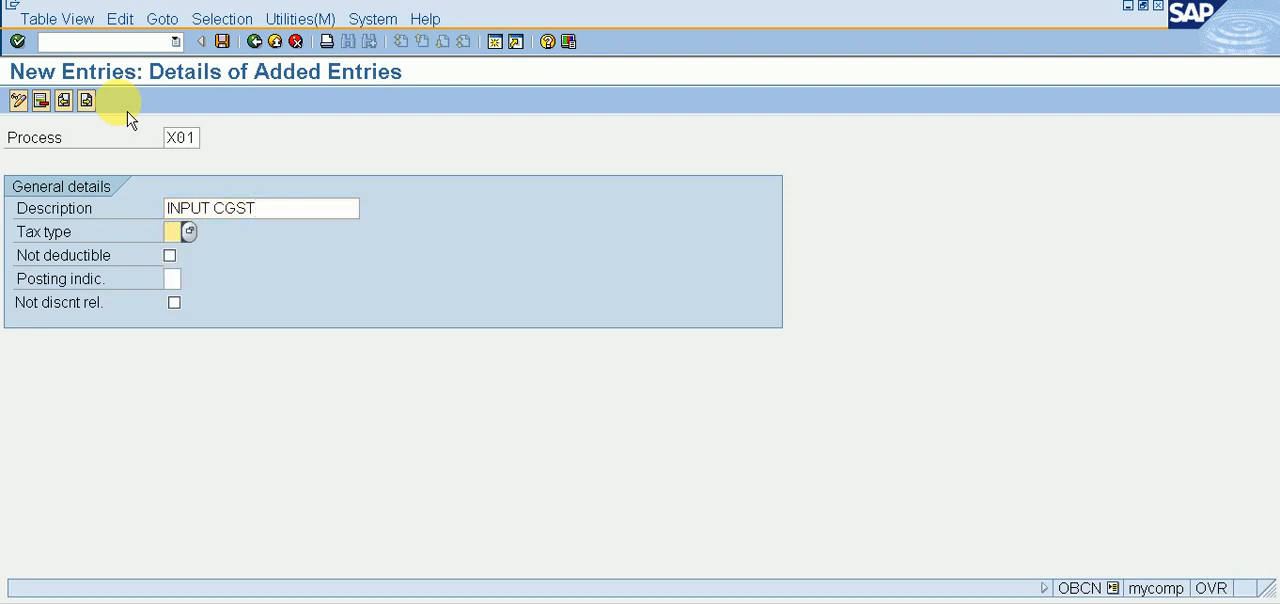
text(2)
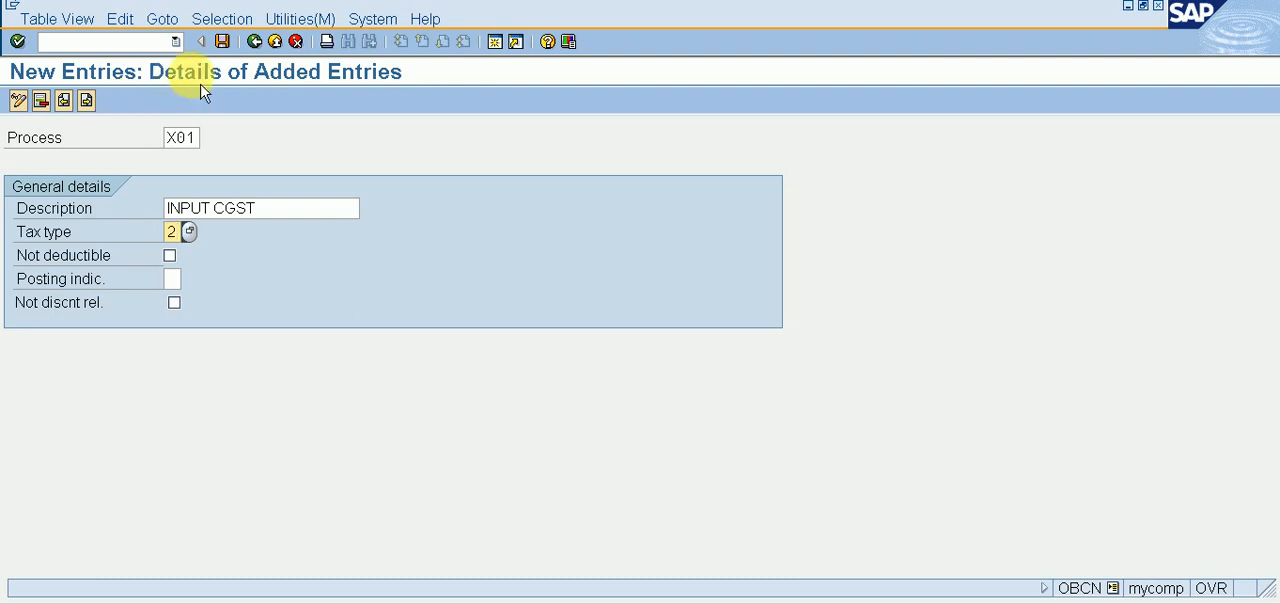
click(190, 232)
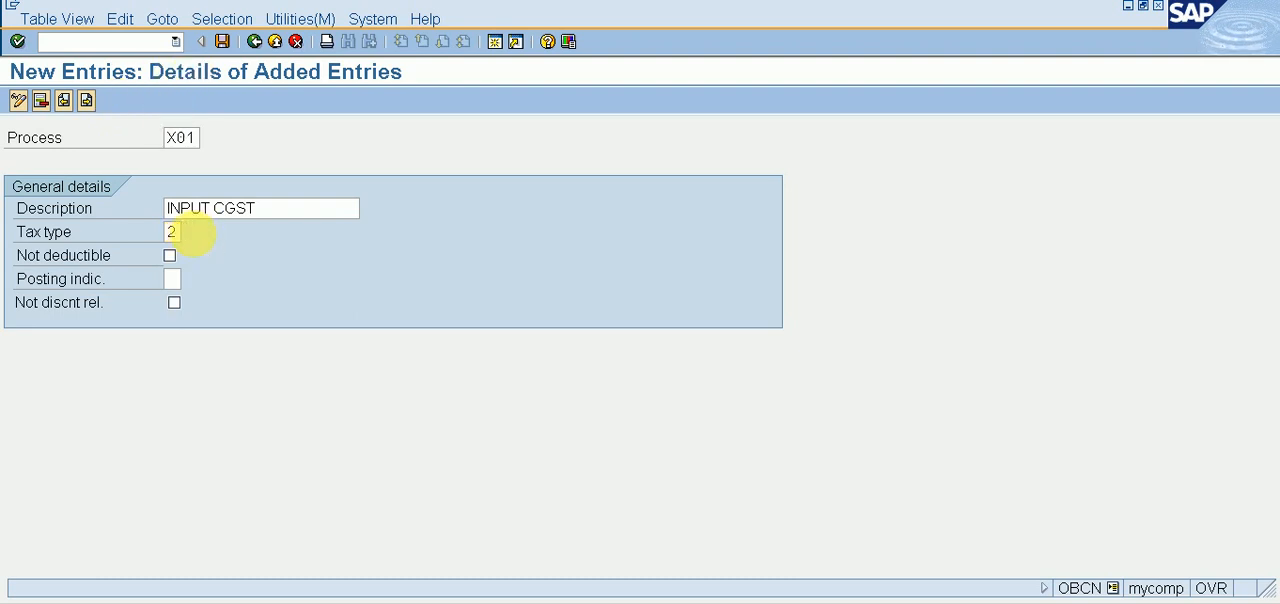
double_click(92, 198)
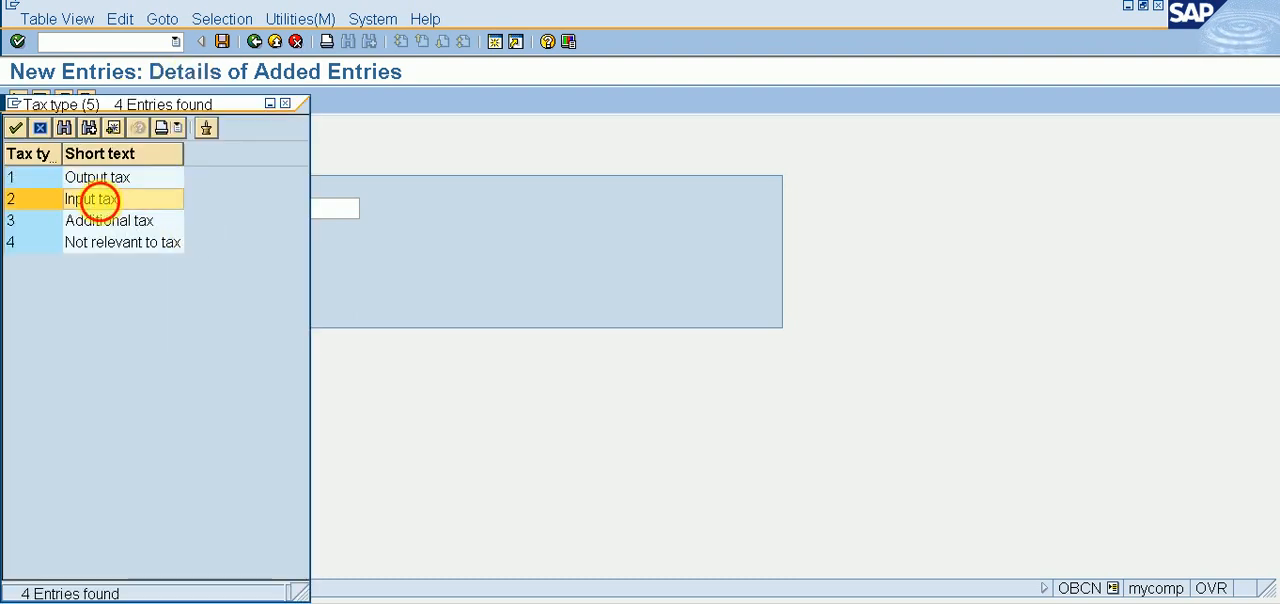
click(175, 280)
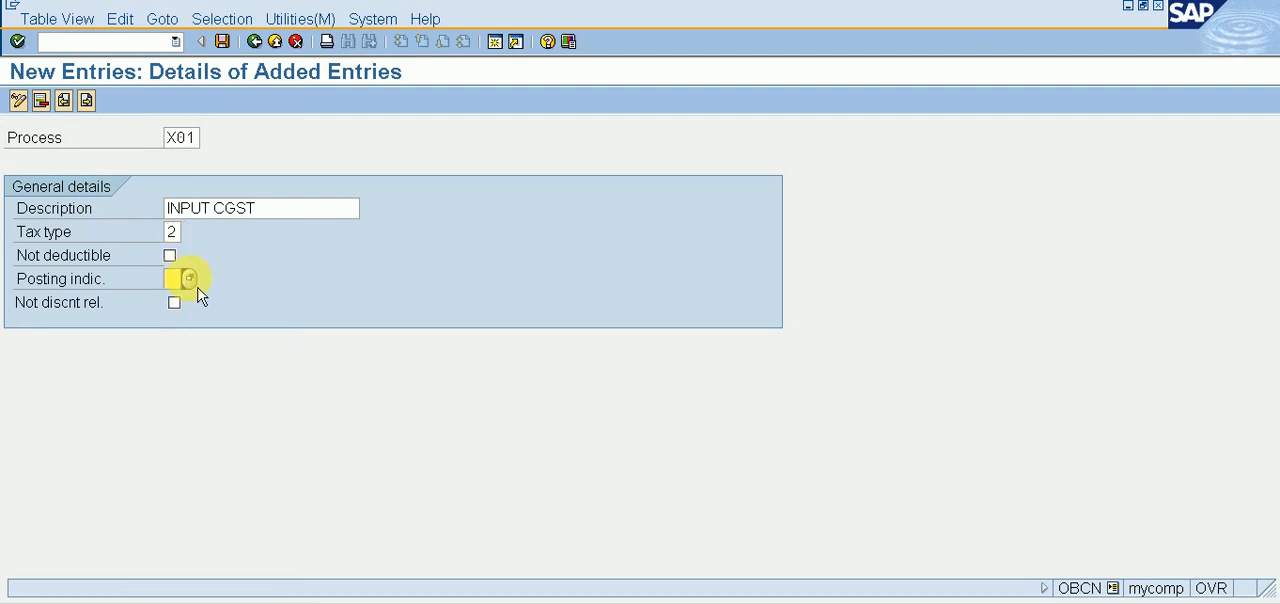
click(190, 280)
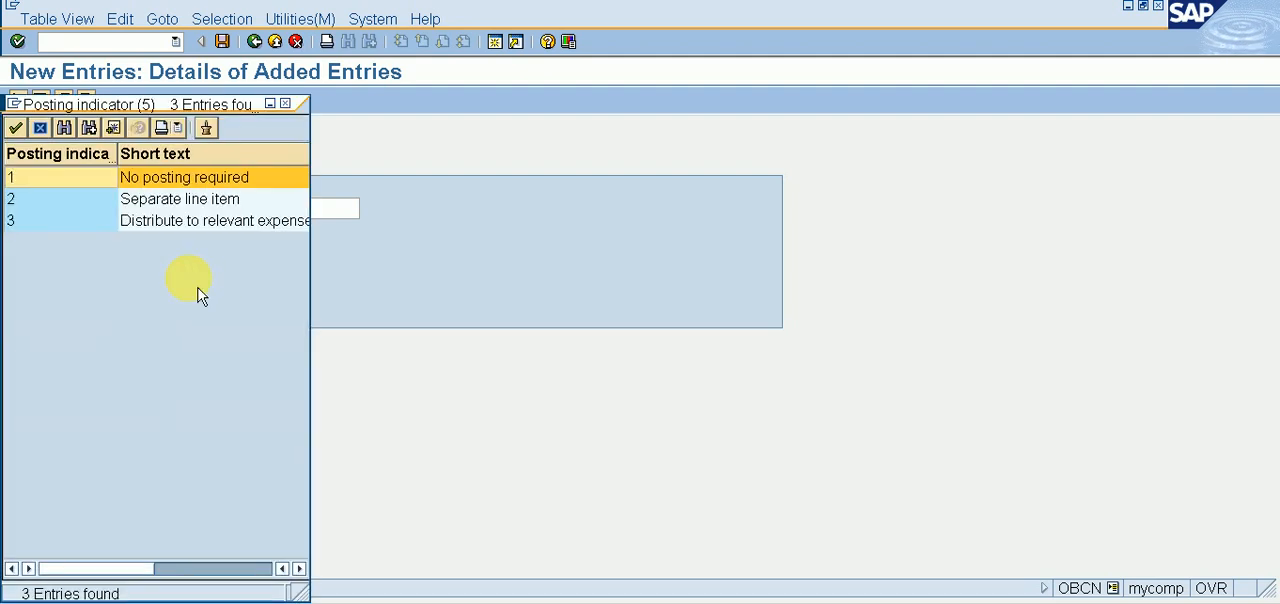
double_click(205, 205)
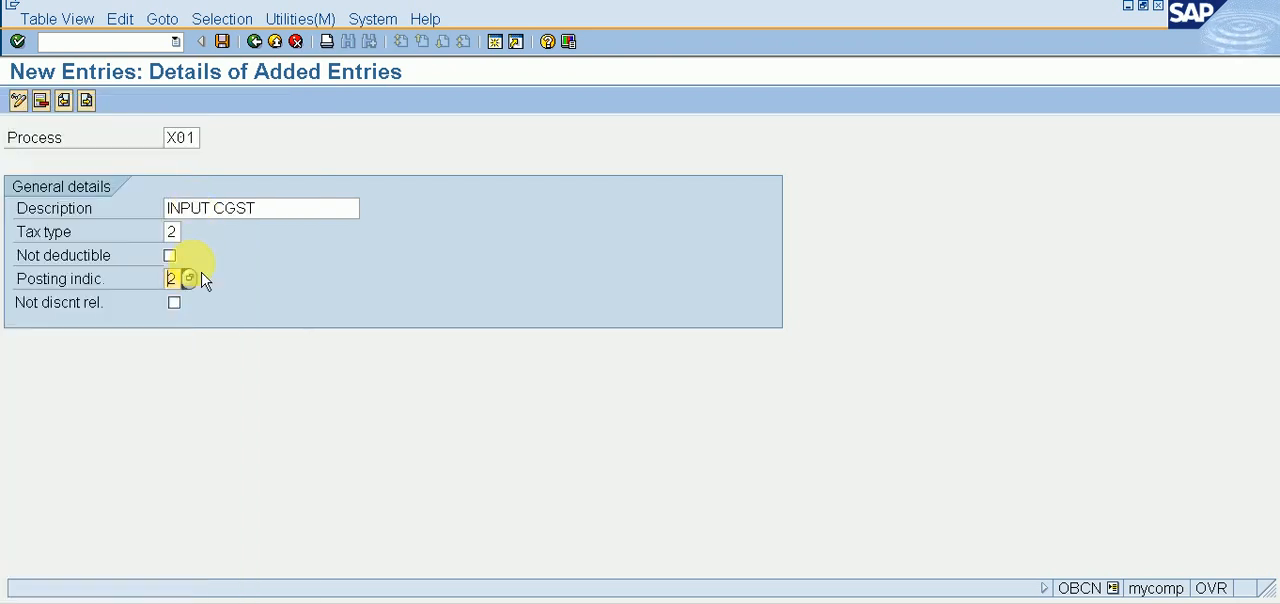
key(ctrl+s)
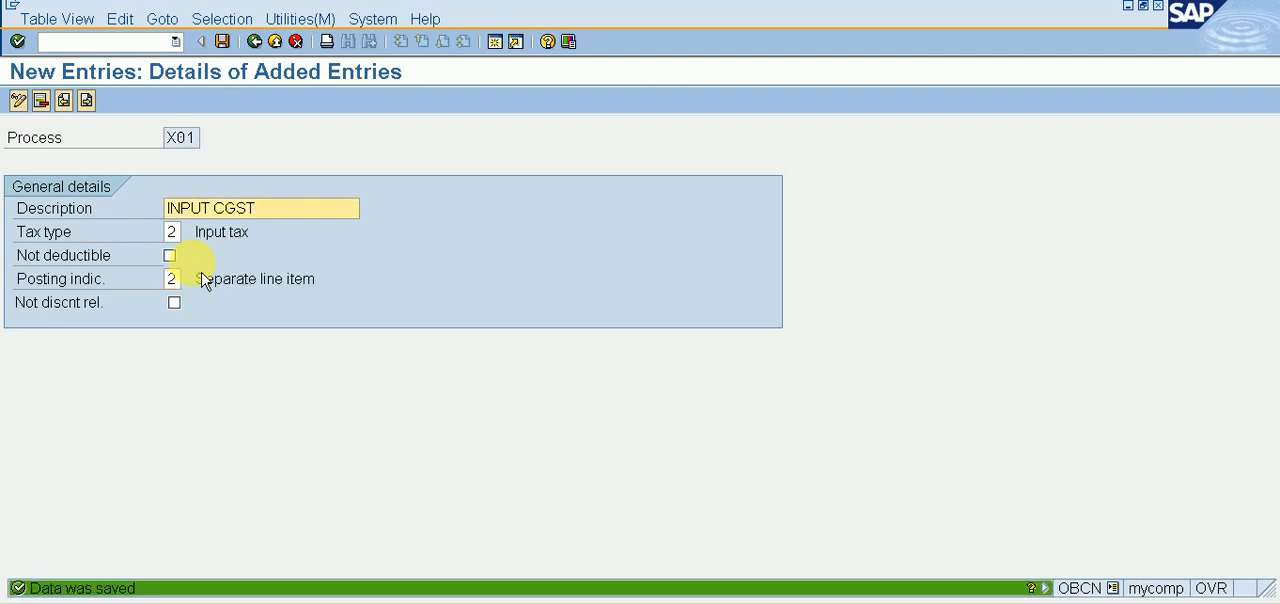
Step: Start a new tax processing entry with the process code X02 and the description INPUT SGST
click(86, 100)
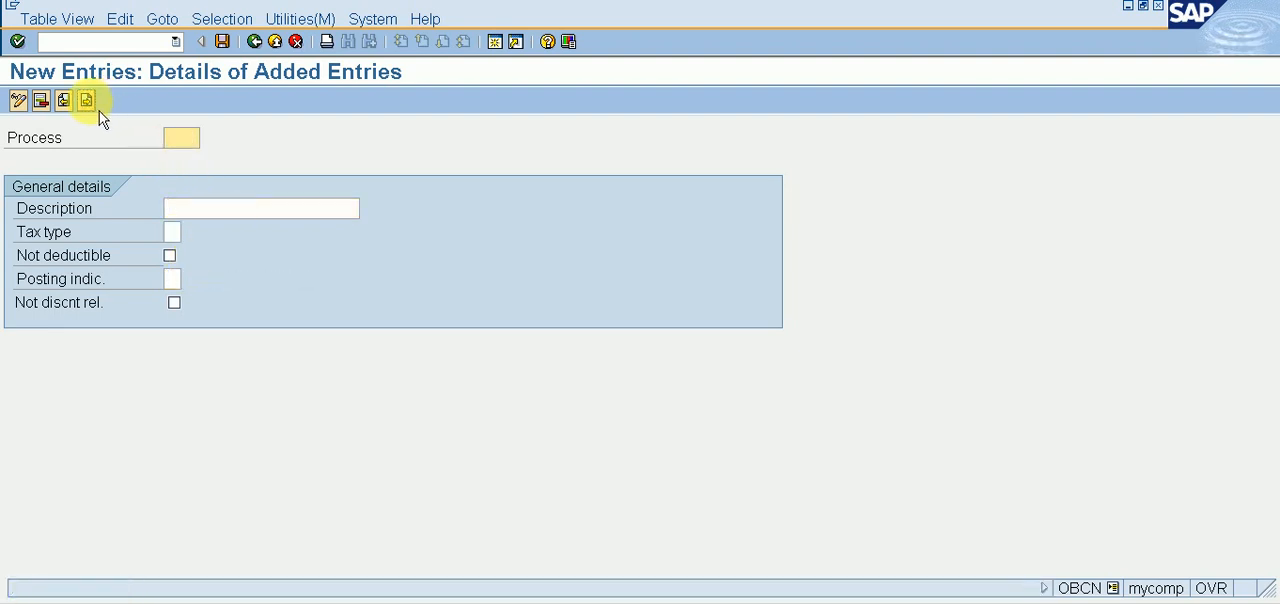
text(X02)
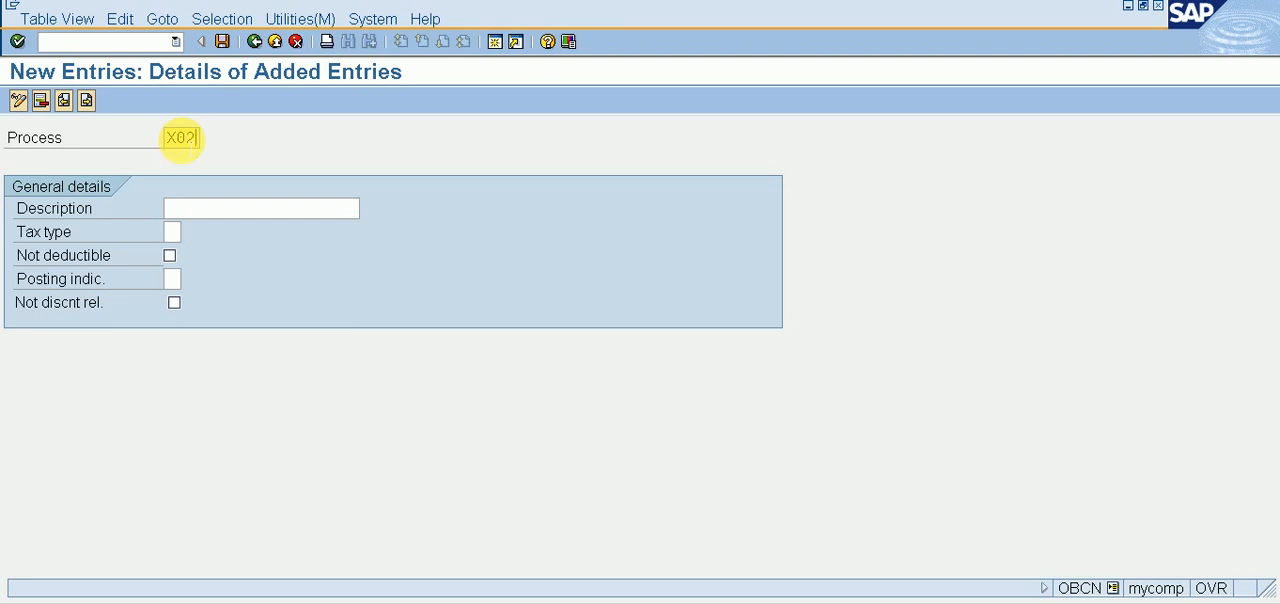
key(Tab)
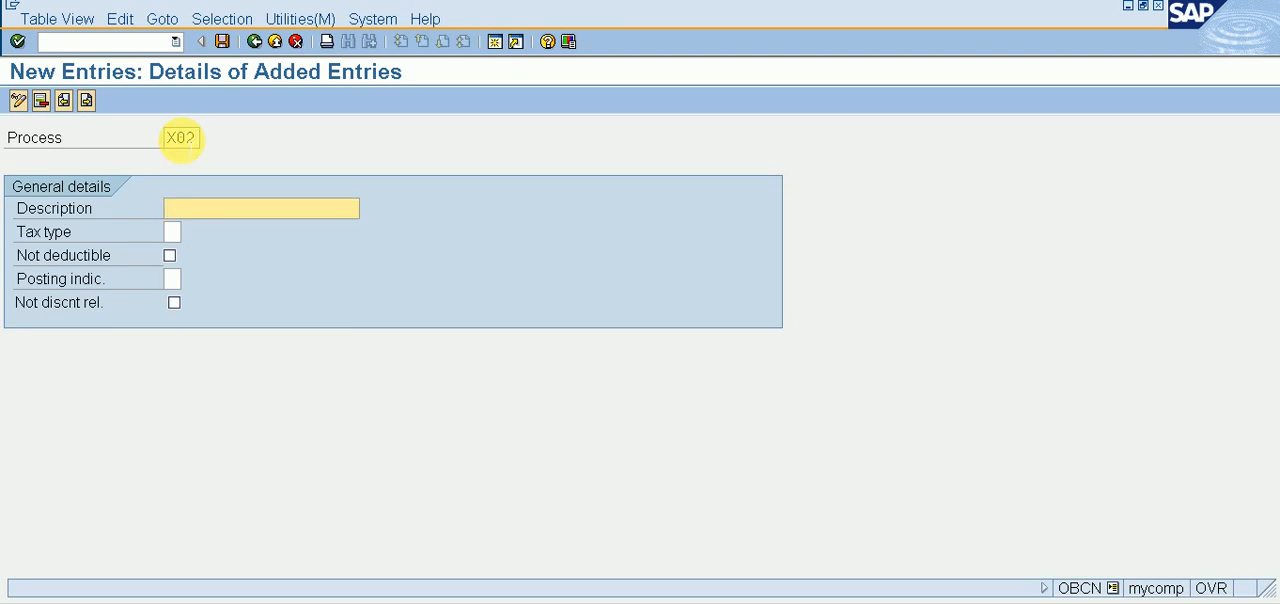
text(x)
key(BackSpace)
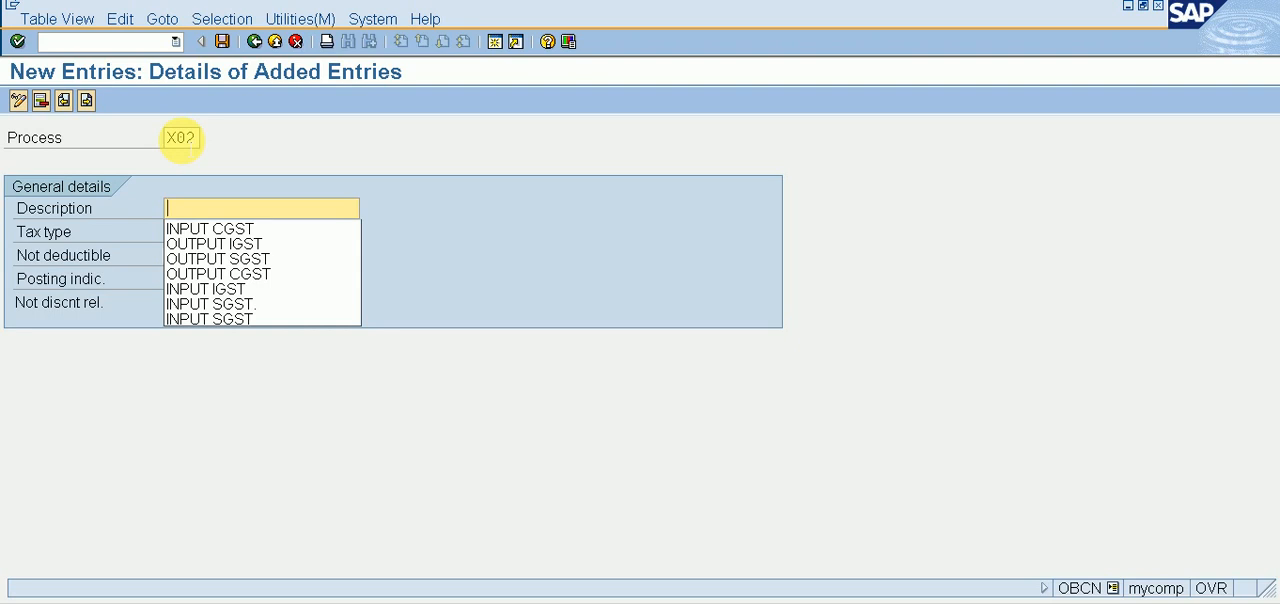
text(in)
key(Down)
key(Down)
key(Down)
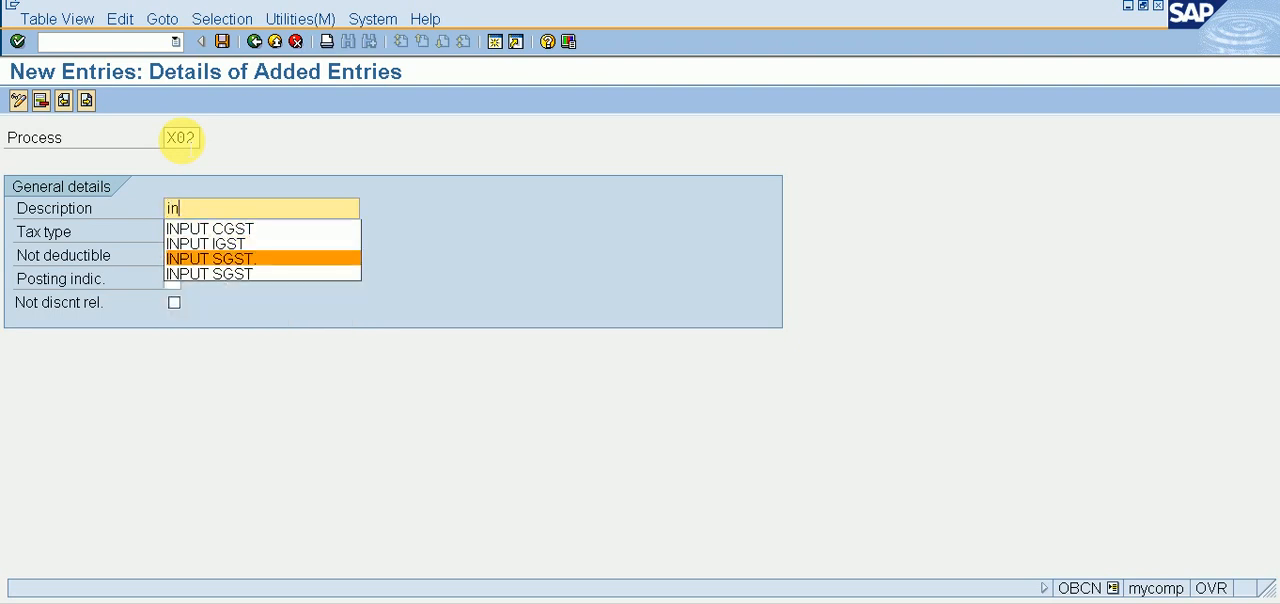
key(Return)
key(BackSpace)
Step: Set process X02's tax type to 2 (Input tax) and posting indicator to 2 (Separate line item), and save the entry
key(Tab)
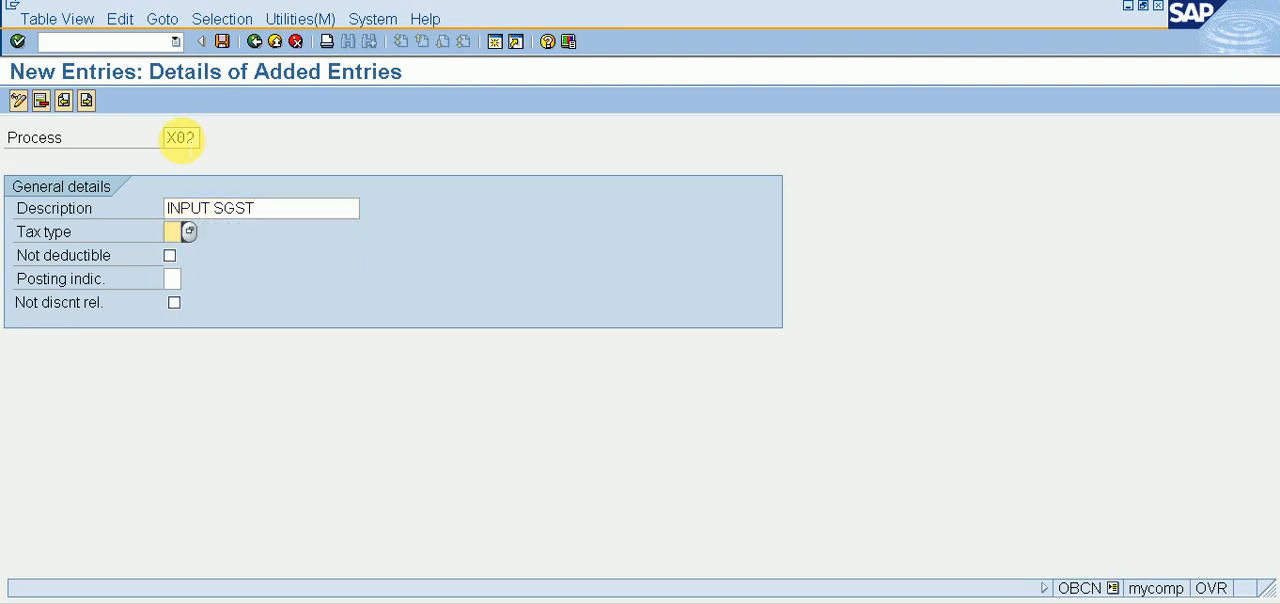
text(2)
key(Tab)
key(Tab)
text(2)
key(ctrl+s)
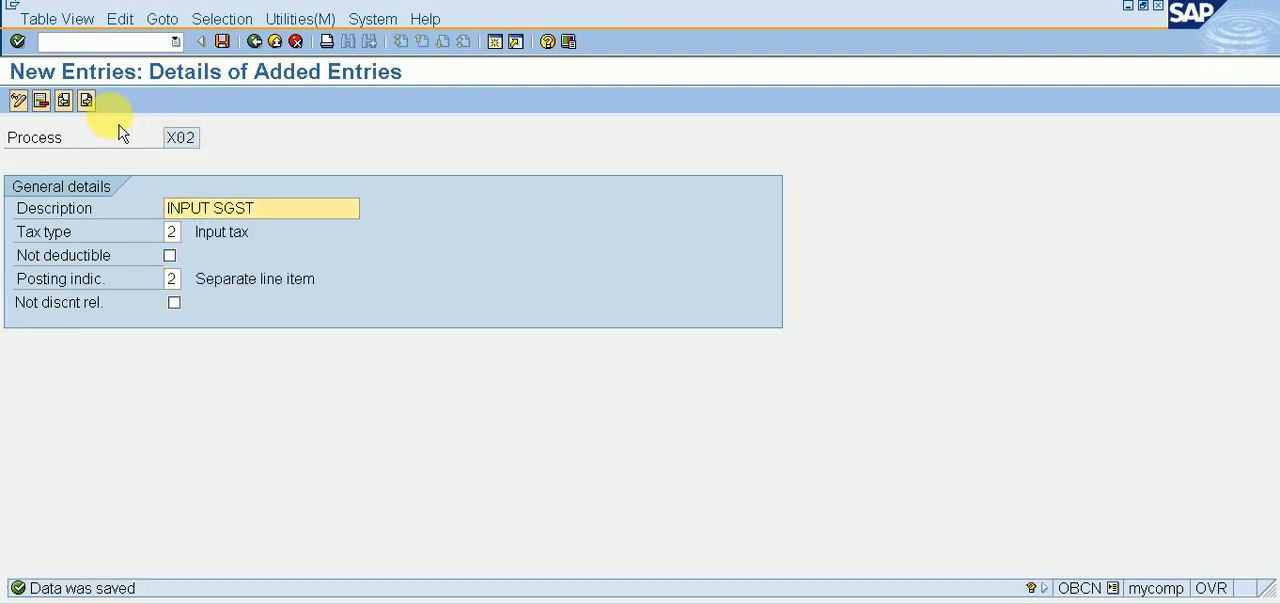
Step: Start a new tax processing entry with the process code X03 and the description INPUT IGST
click(86, 100)
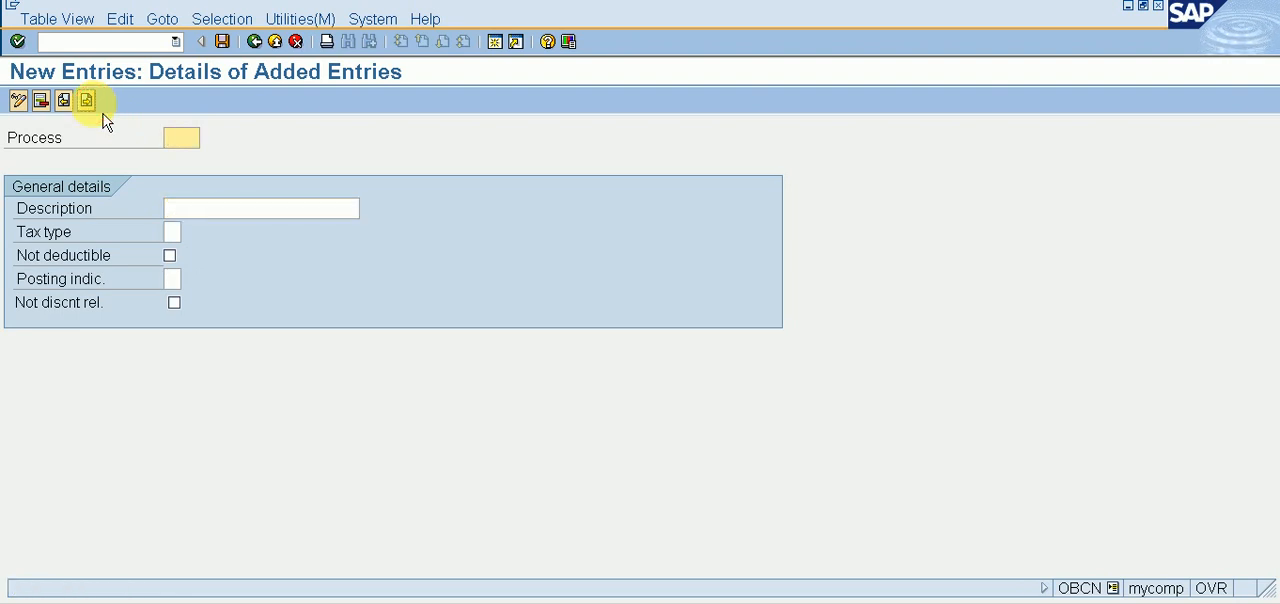
text(x02)
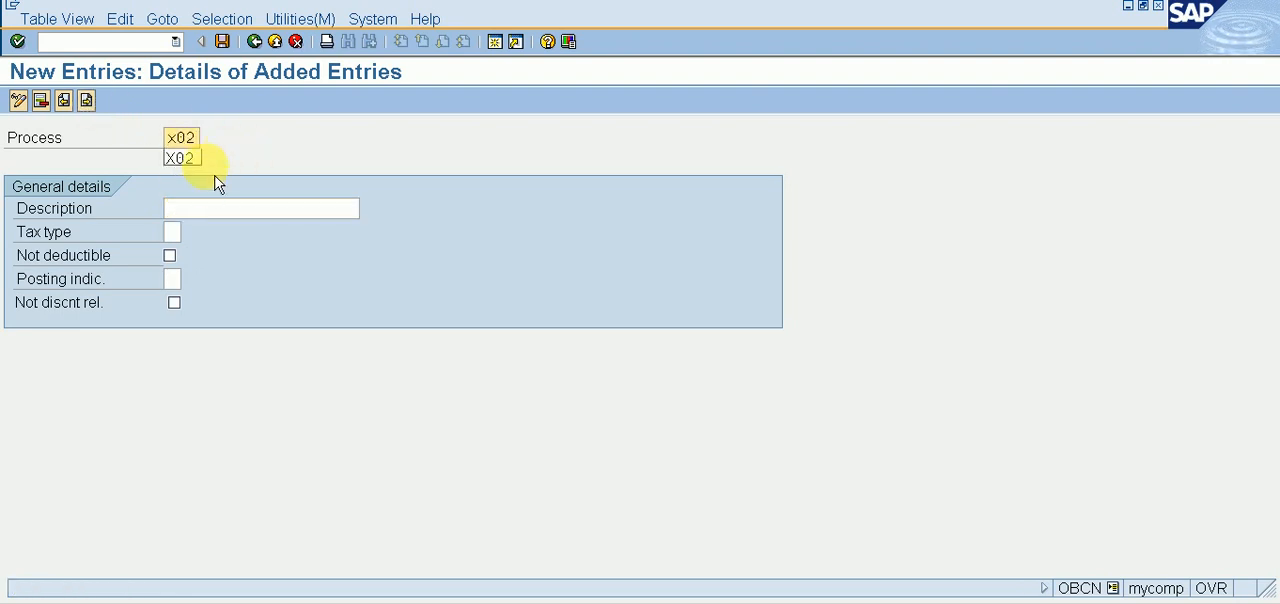
key(BackSpace)
text(3)
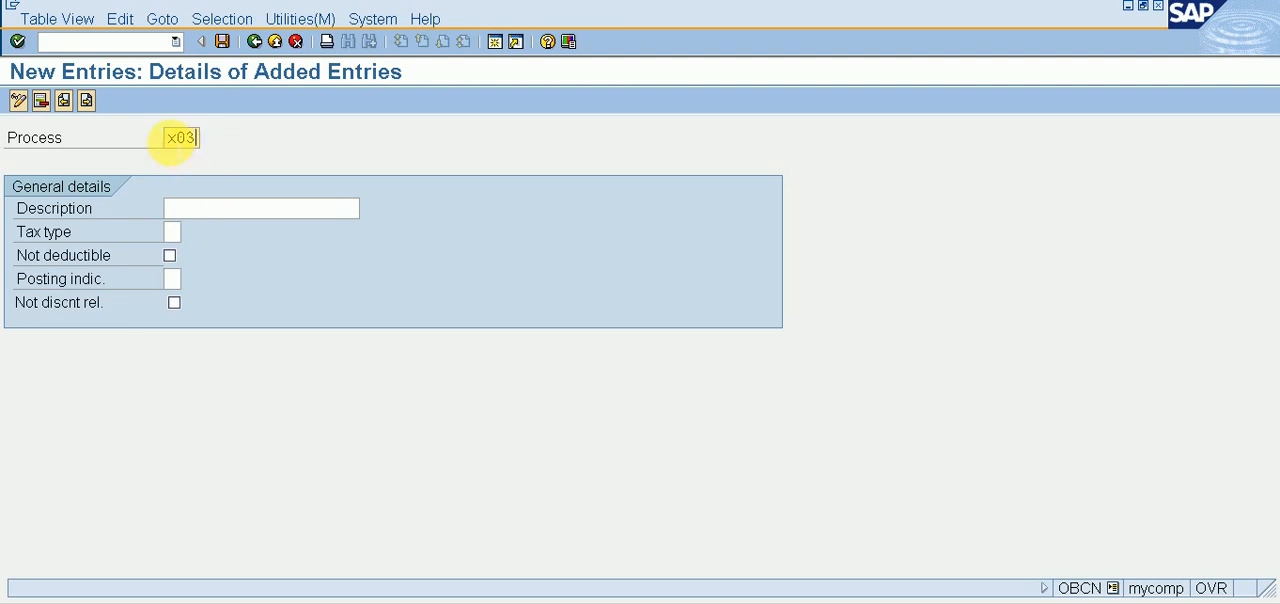
click(168, 138)
key(Return)
click(185, 209)
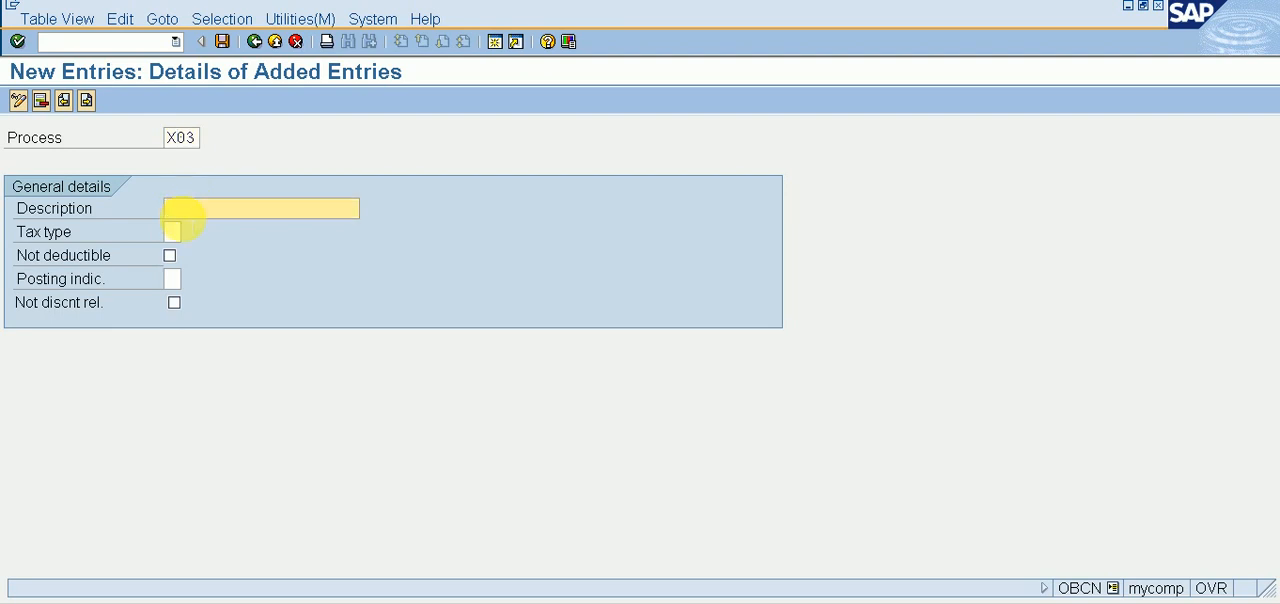
text(I)
key(Down)
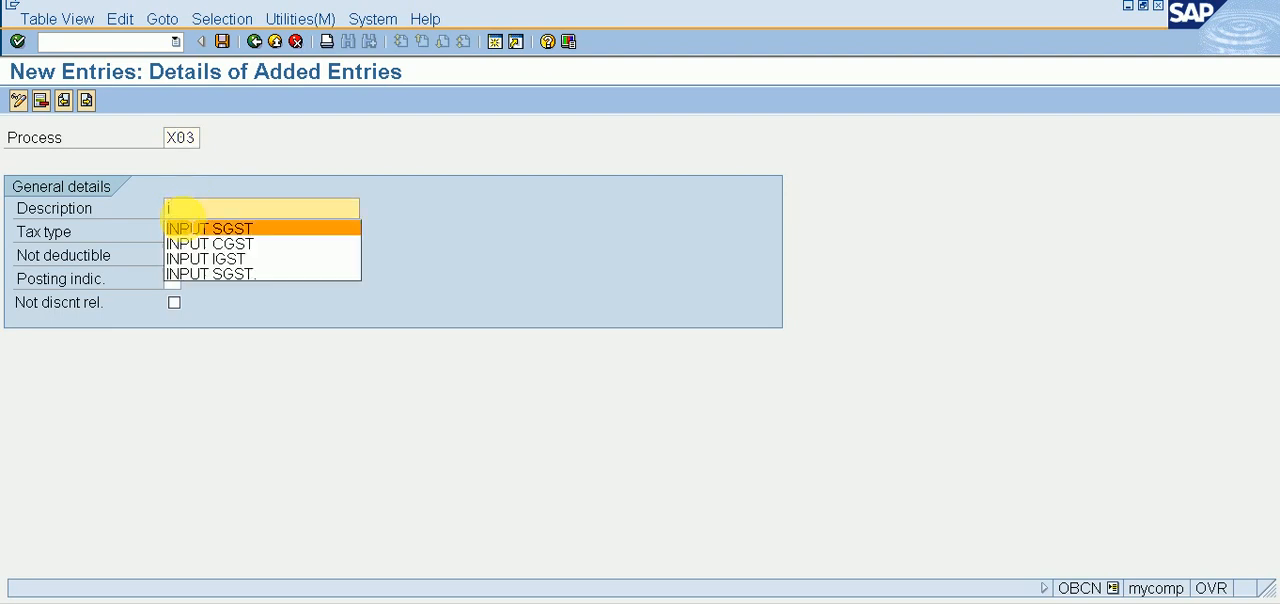
key(Down)
key(Down)
key(Return)
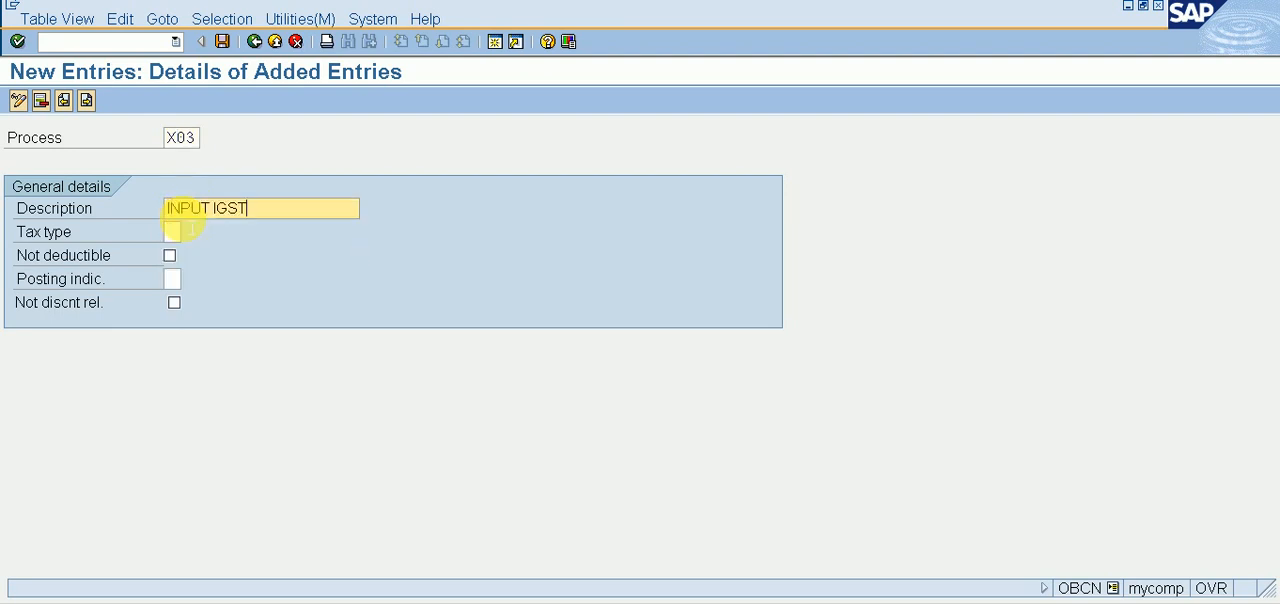
Step: Set process X03's tax type to 2 (Input tax) and posting indicator to 2 (Separate line item), and save the entry
click(184, 231)
text(2)
key(Tab)
key(Tab)
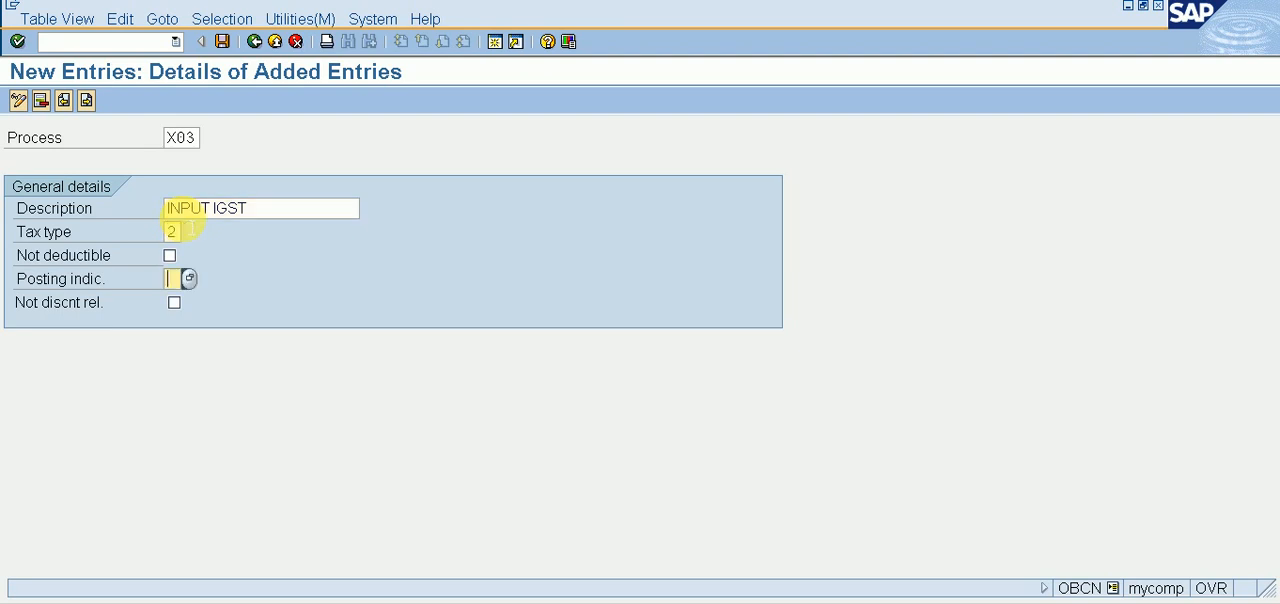
text(2)
key(ctrl+s)
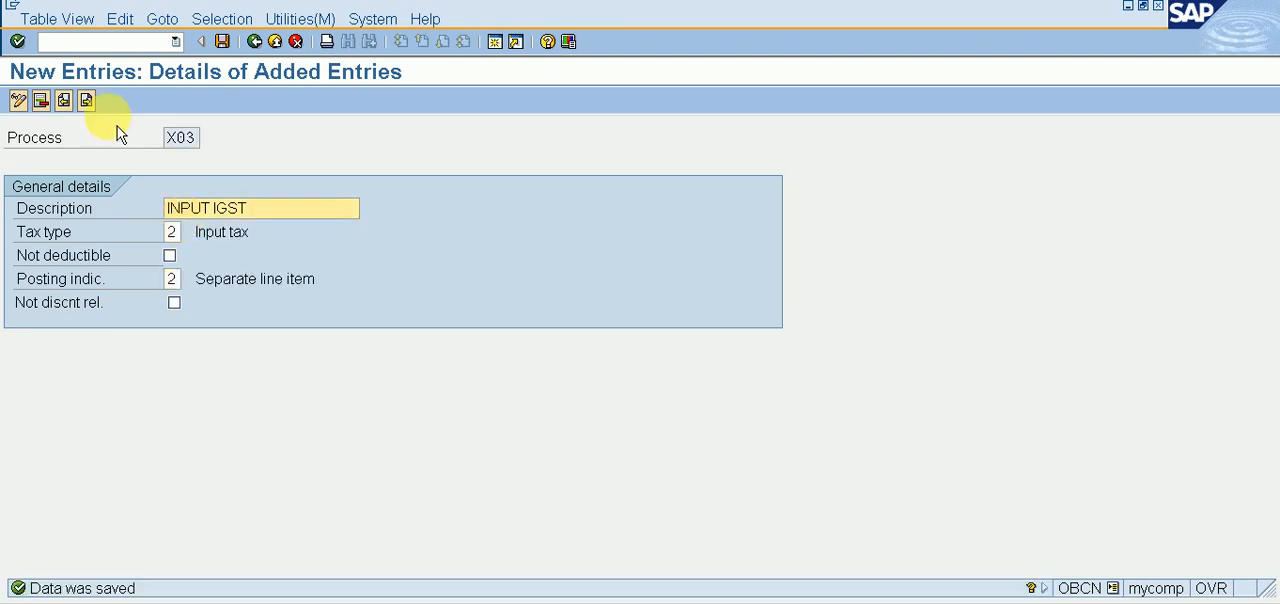
Step: Start a new tax processing entry with the process code Y01 and the description OUTPUT IGST
click(96, 104)
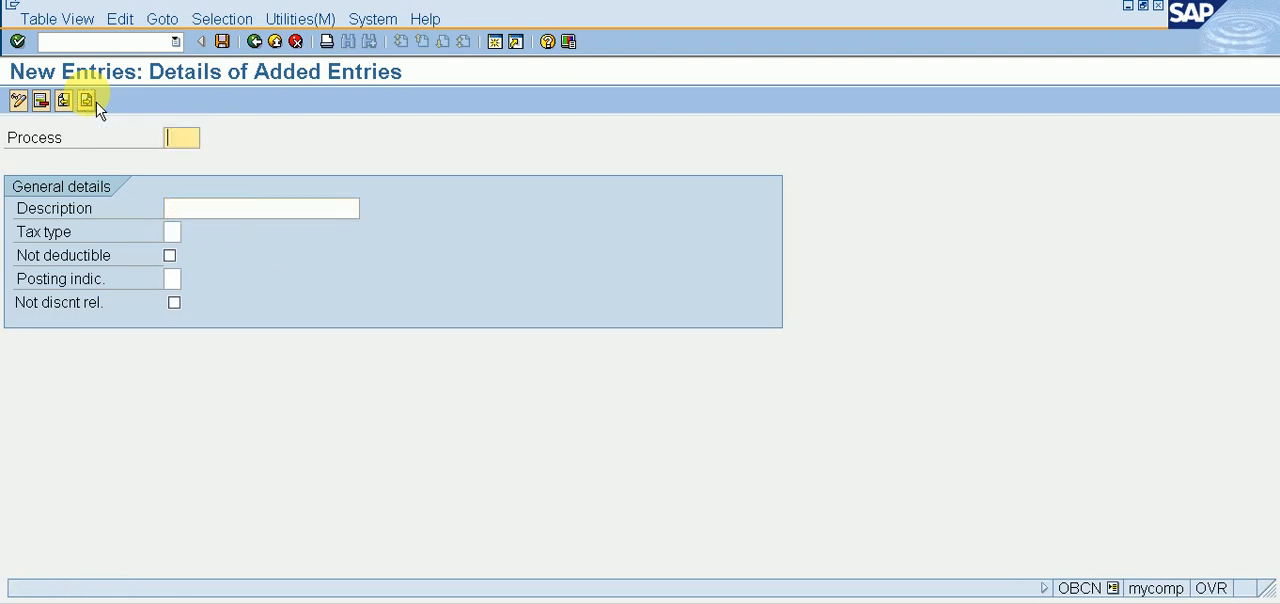
text(Y)
text(01)
click(216, 210)
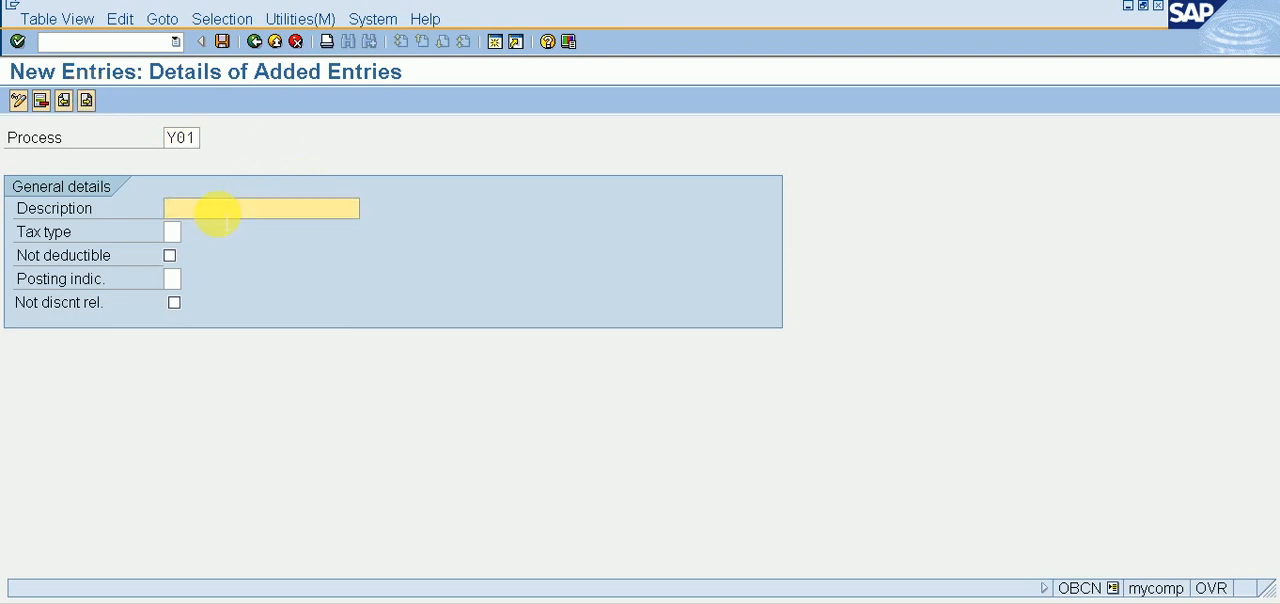
text(OU)
key(Down)
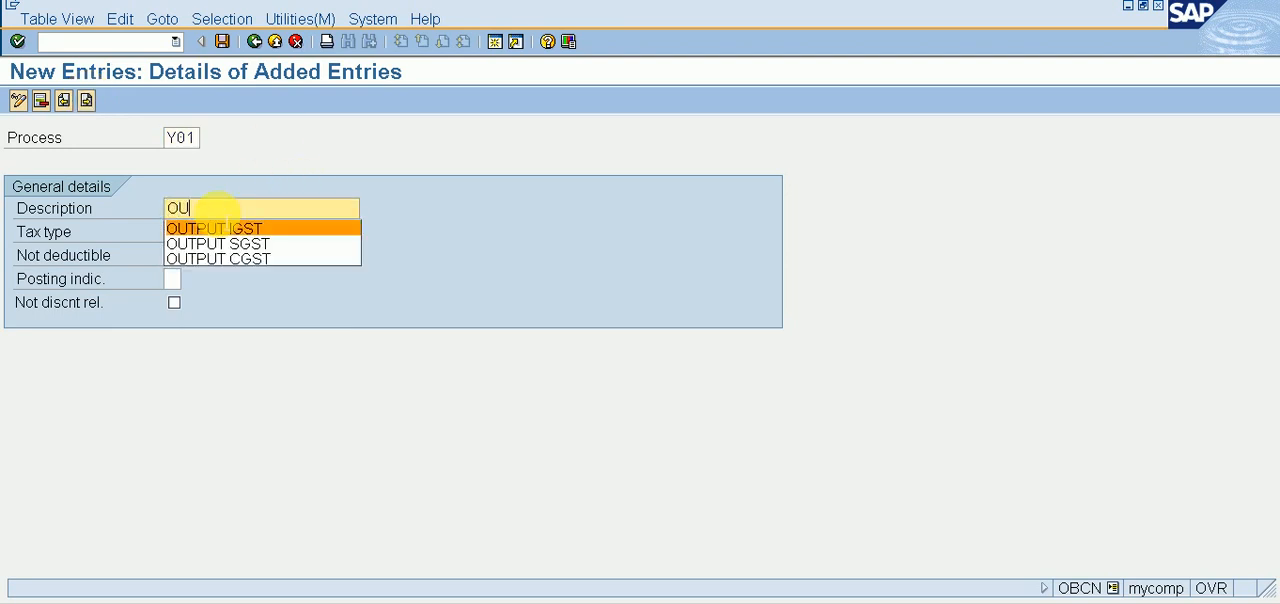
click(225, 226)
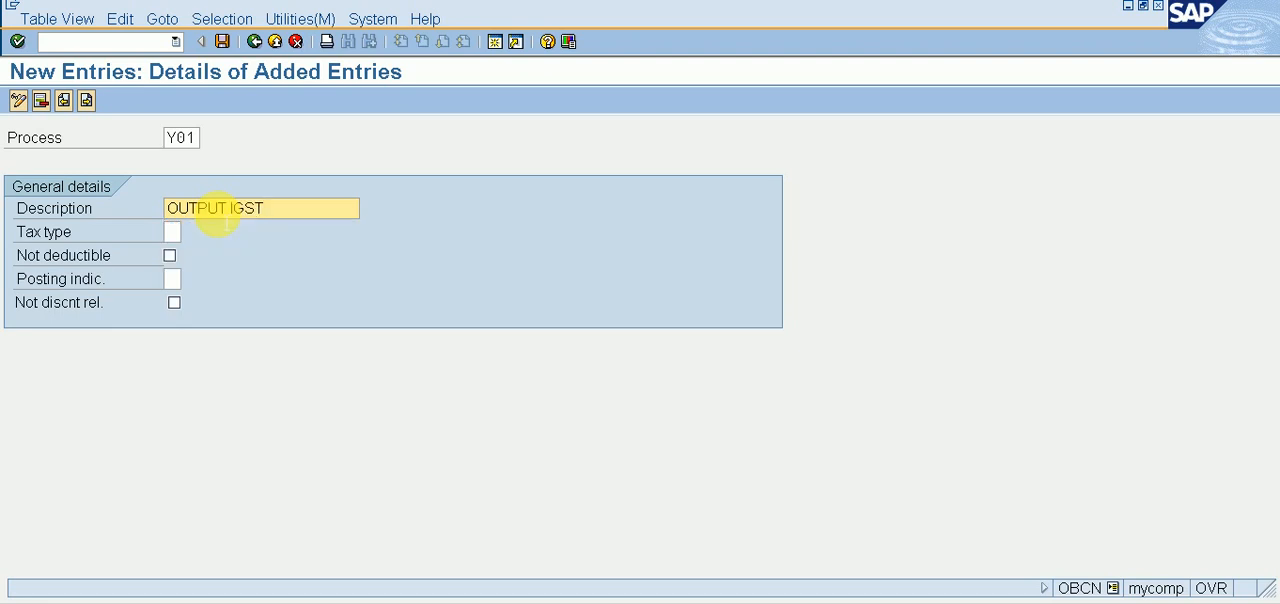
Step: Set process Y01's tax type to 1 (Output tax) and its posting indicator to 2 (Separate line item)
key(Tab)
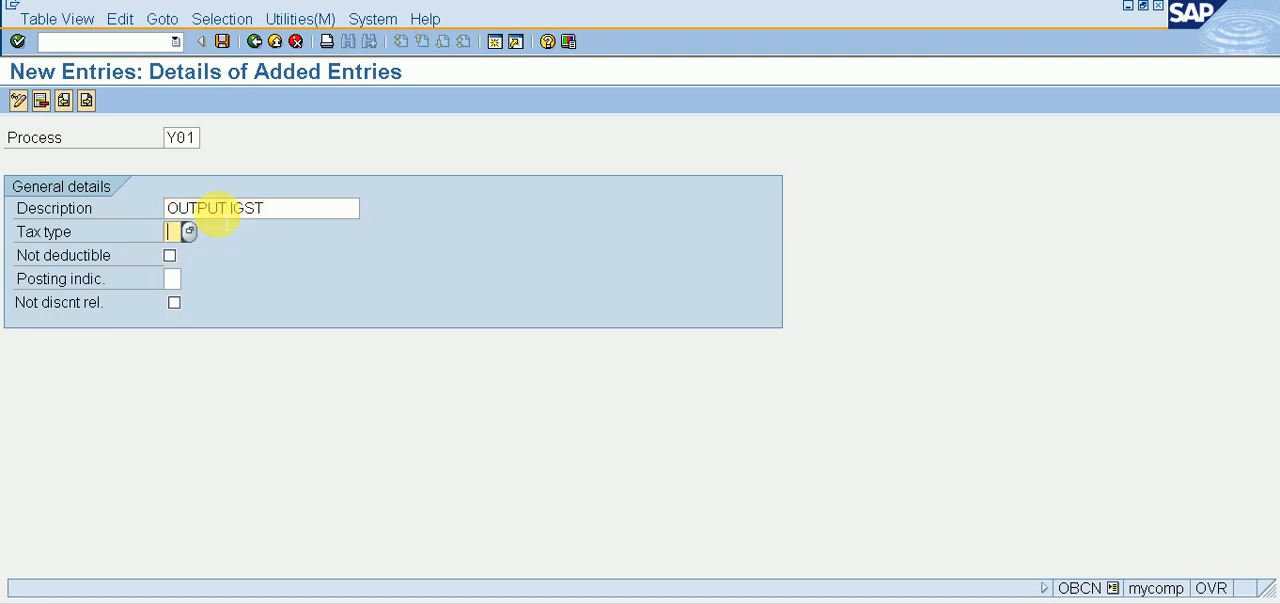
key(F4)
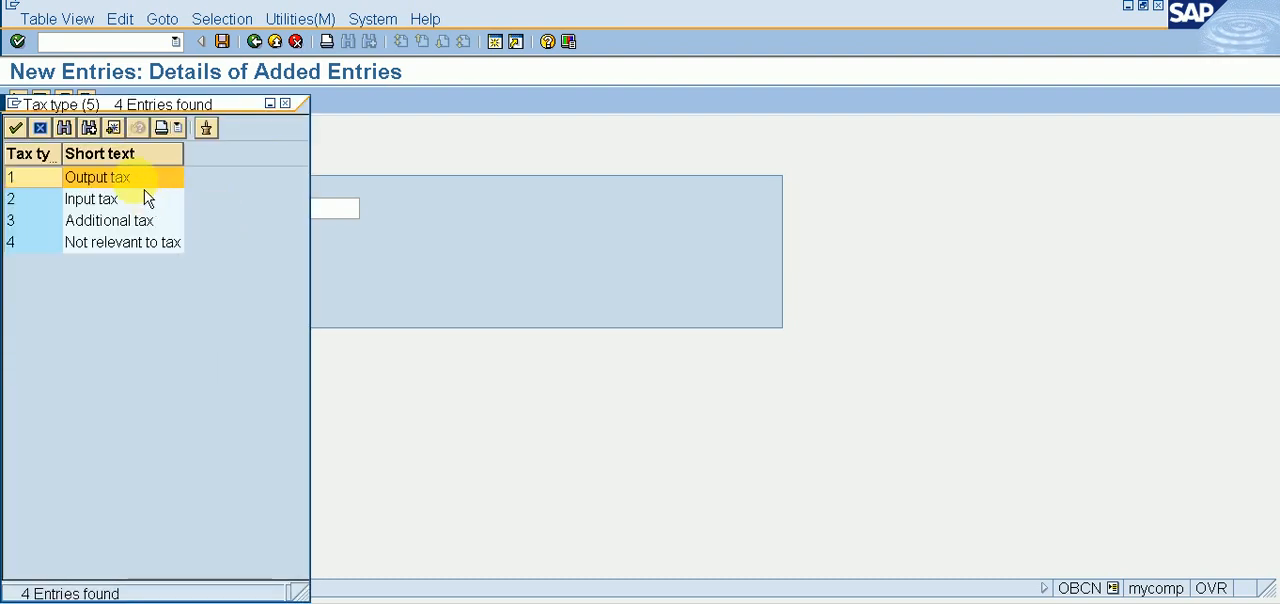
double_click(143, 180)
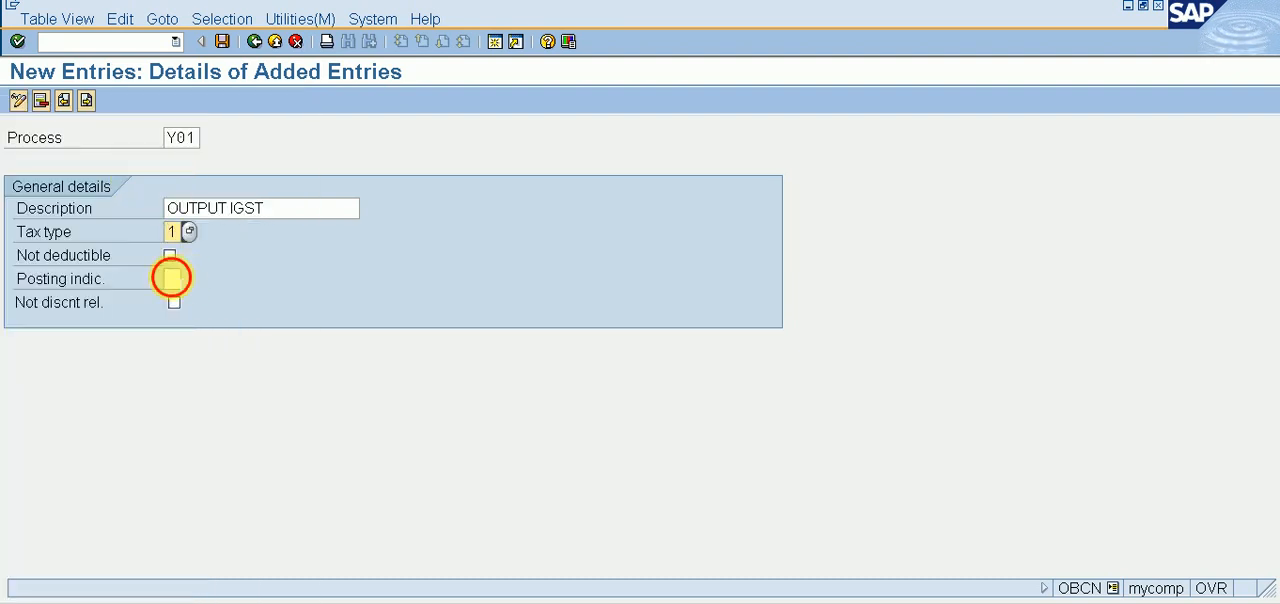
click(175, 279)
text(2)
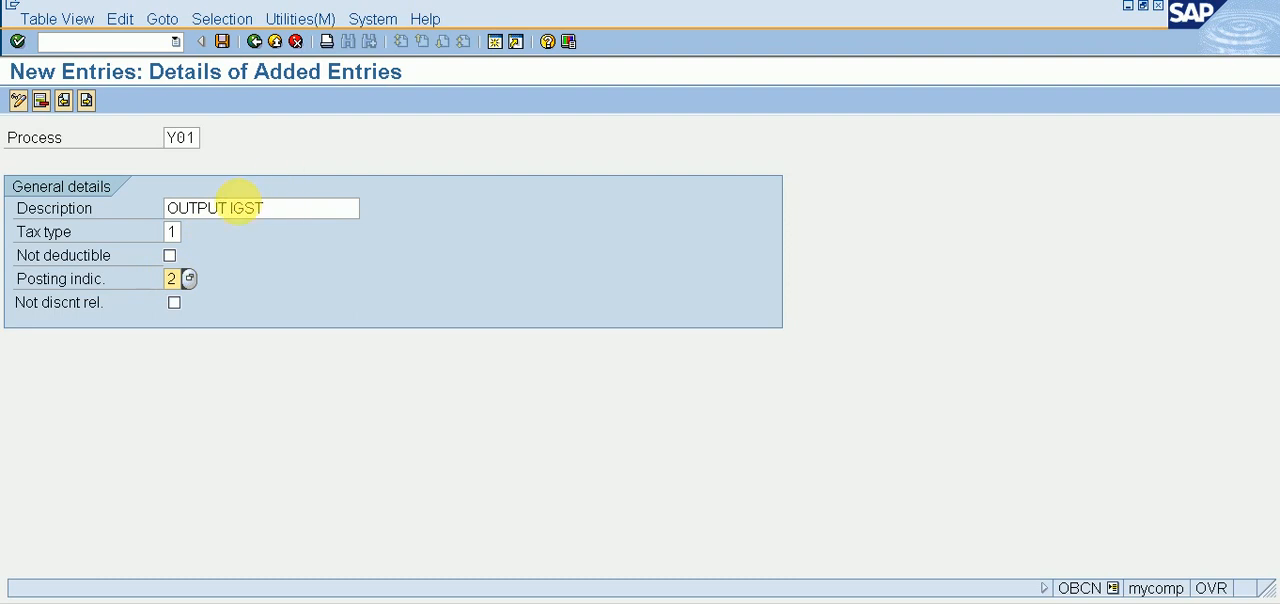
Step: Correct process Y01's description to OUTPUT CGST and save the entry
click(231, 208)
text(C)
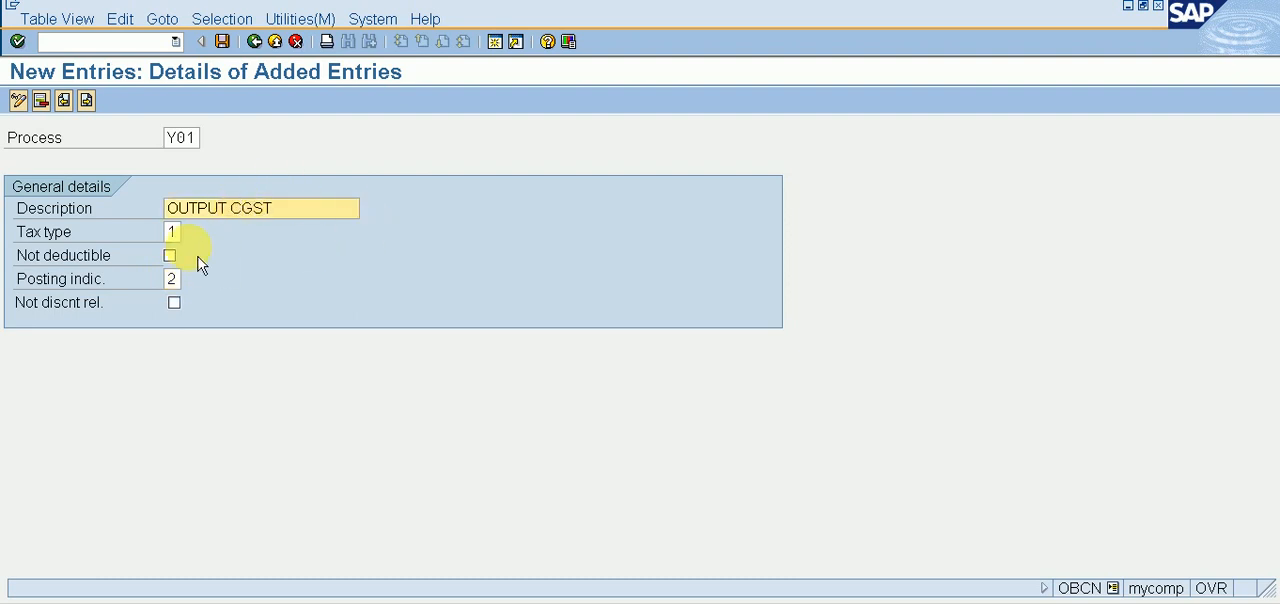
key(ctrl+s)
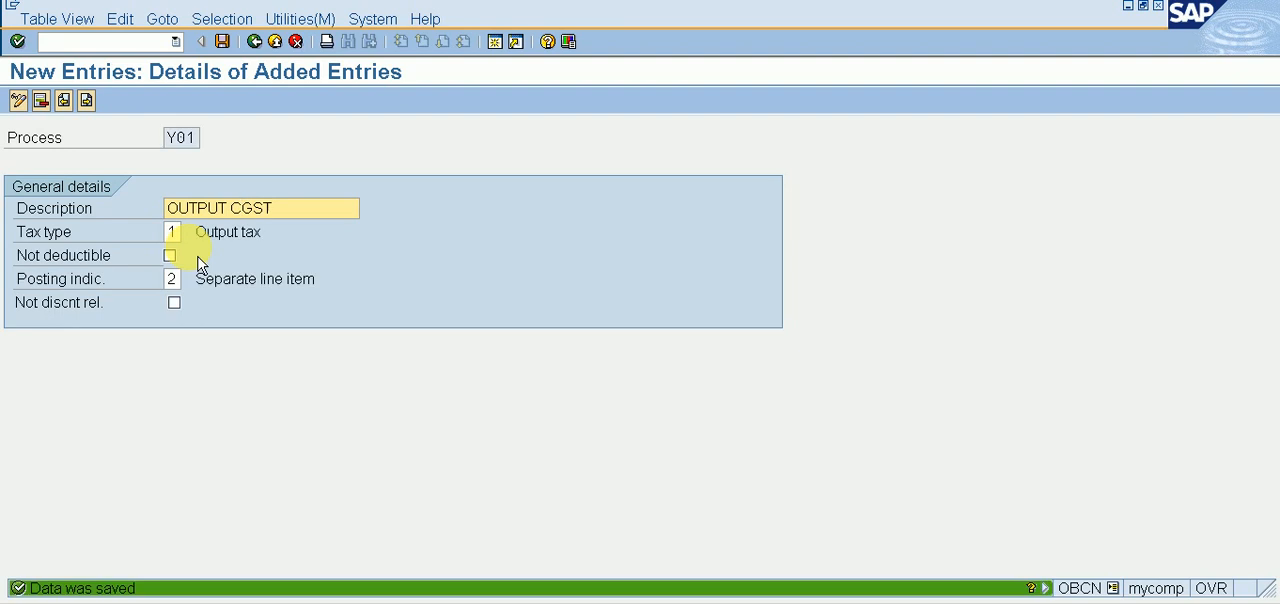
Step: Start a new tax processing entry with the process code Y02 and the description OUTPUT SGST
click(94, 106)
text(Y02)
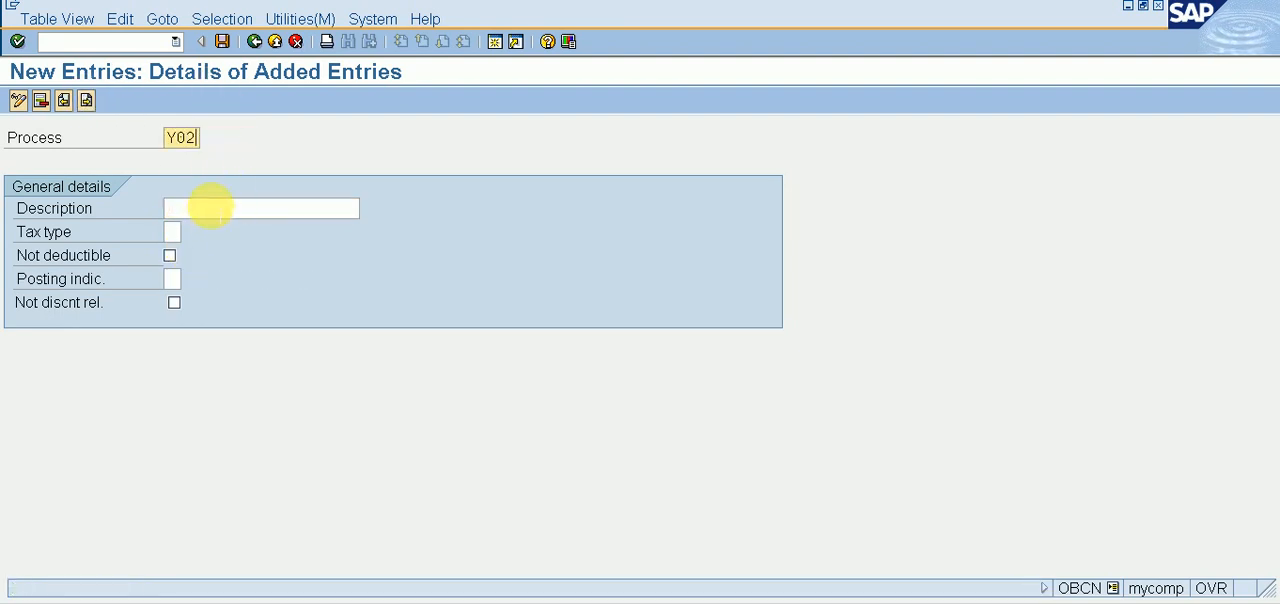
click(215, 210)
text(O)
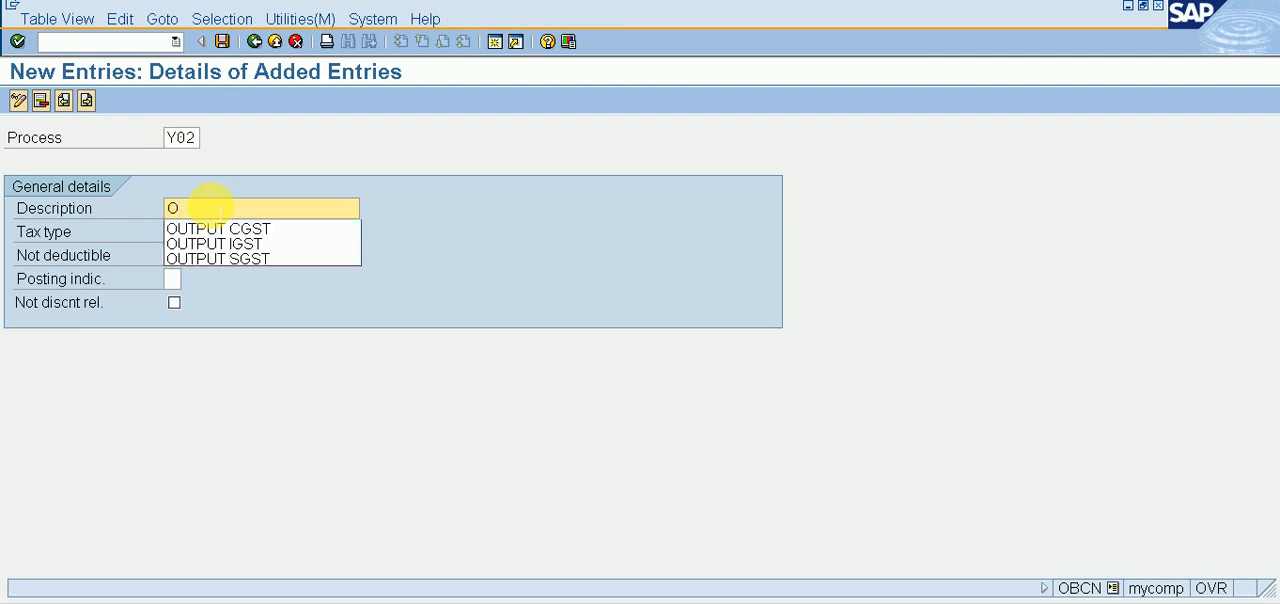
key(Down)
key(Down)
key(Down)
key(Return)
Step: Set process Y02's tax type to 1 (Output tax) and posting indicator to 2 (Separate line item), and save the entry
key(Tab)
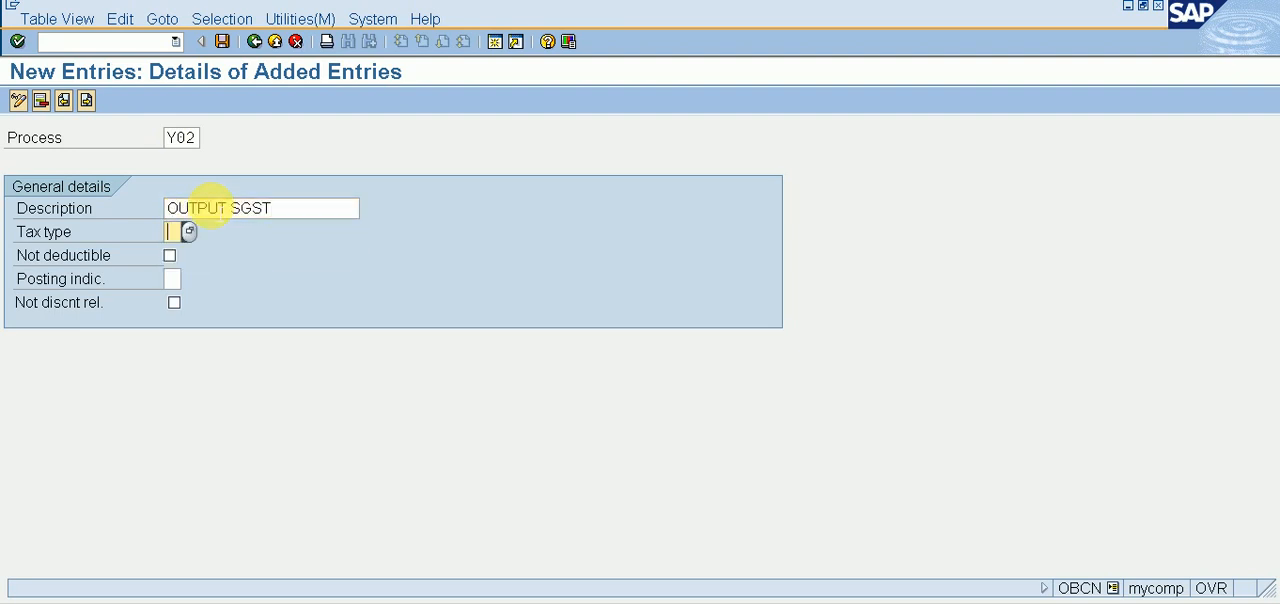
text(1)
key(Tab)
key(Tab)
text(2)
key(ctrl+s)
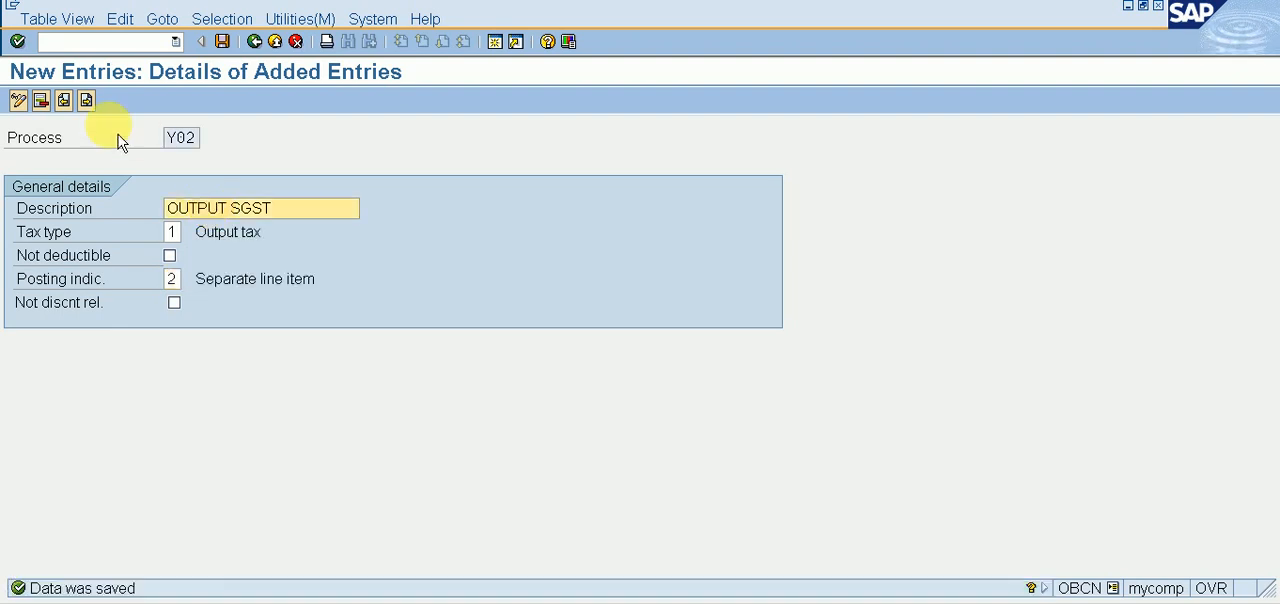
Step: Start a new tax processing entry with the process code Y03 and the description OUTPUT IGST
click(87, 101)
text(Y)
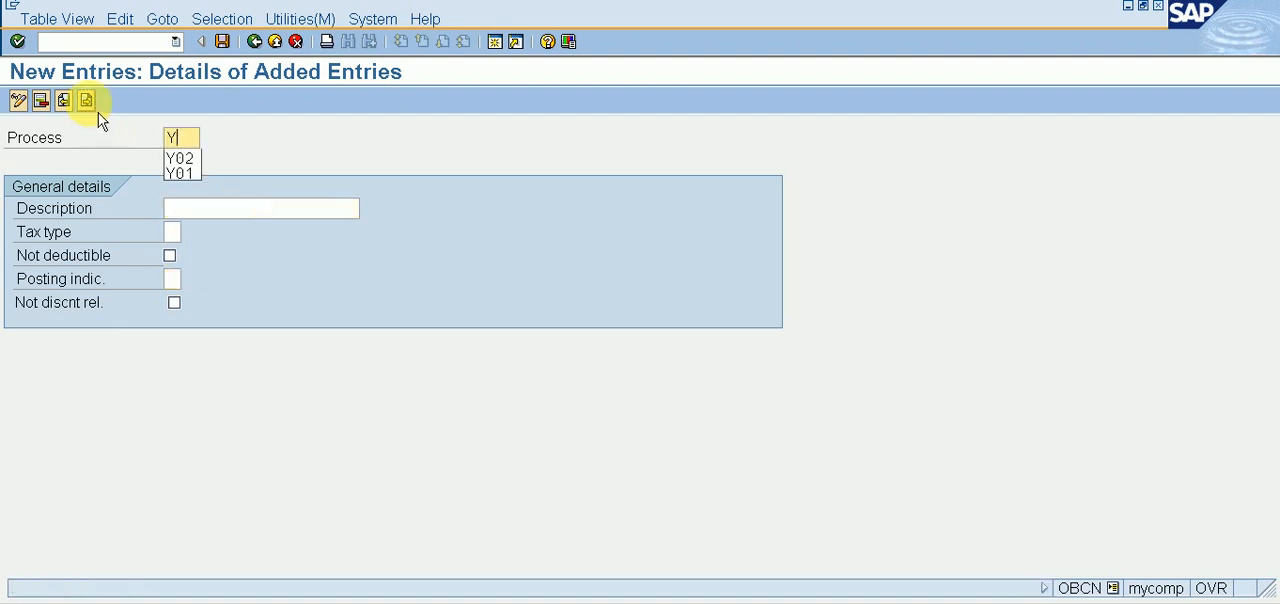
text(03)
key(Tab)
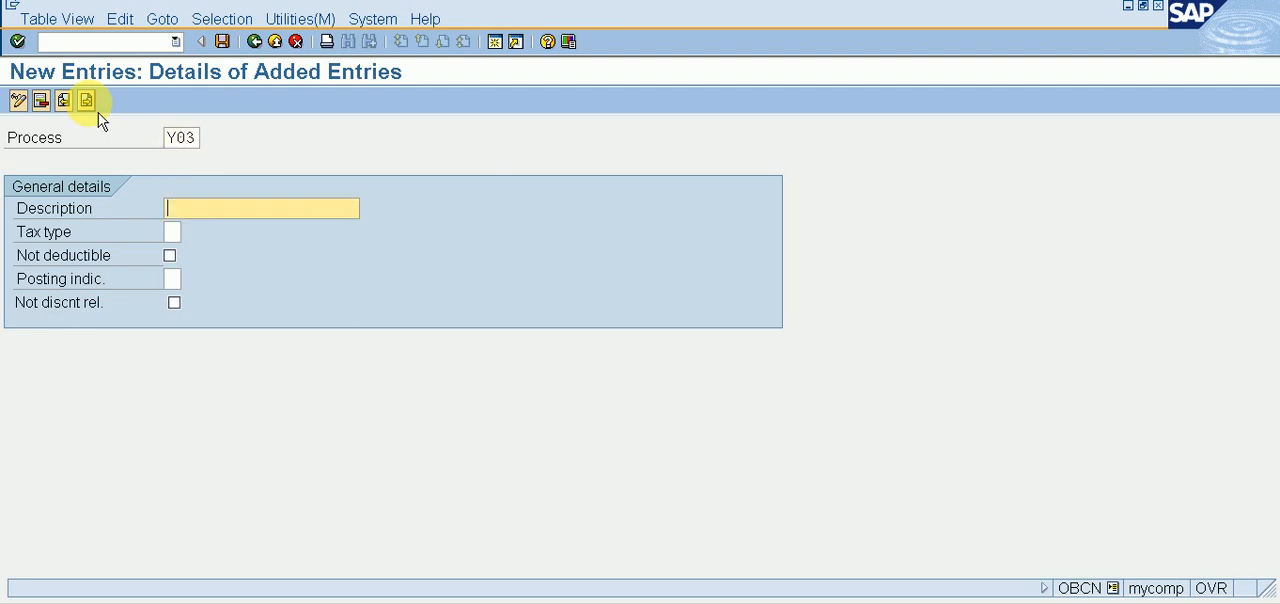
text(OU)
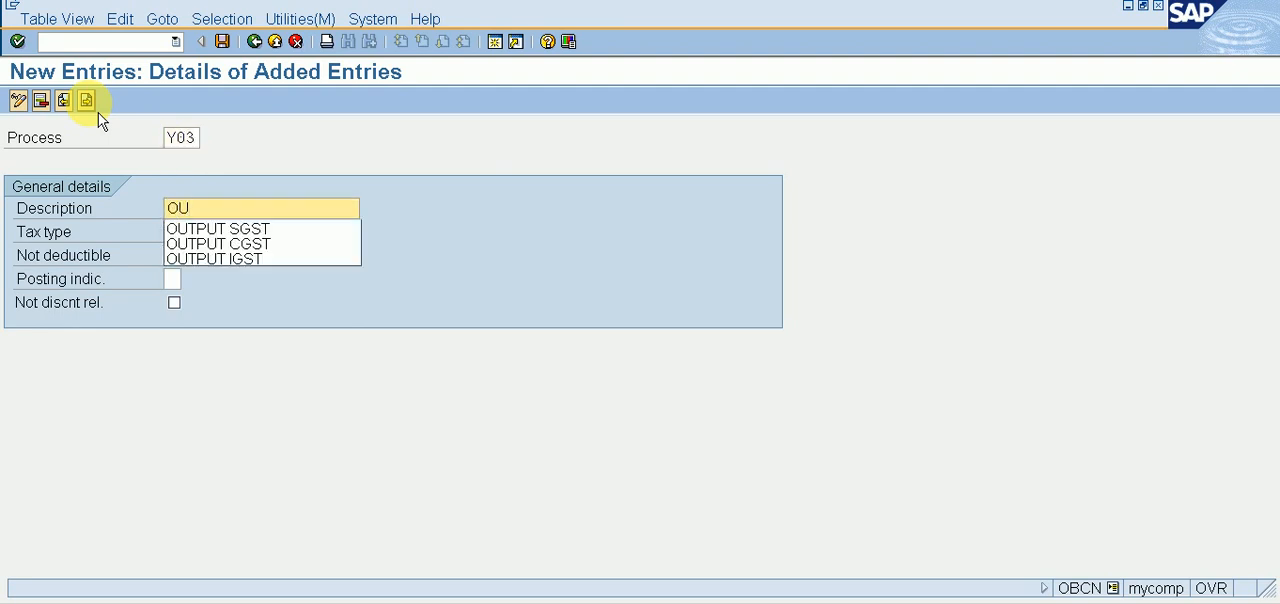
click(212, 259)
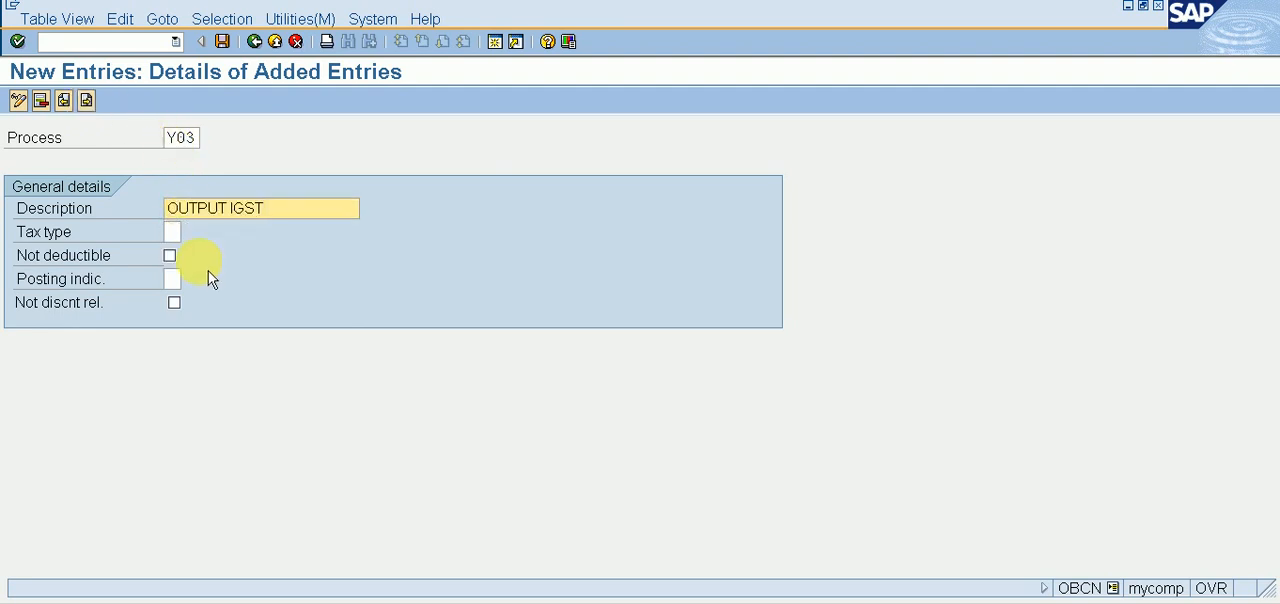
Step: Set process Y03's tax type to 1 (Output tax) and posting indicator to 2 (Separate line item), and save the entry
click(172, 232)
text(1)
key(Tab)
key(Tab)
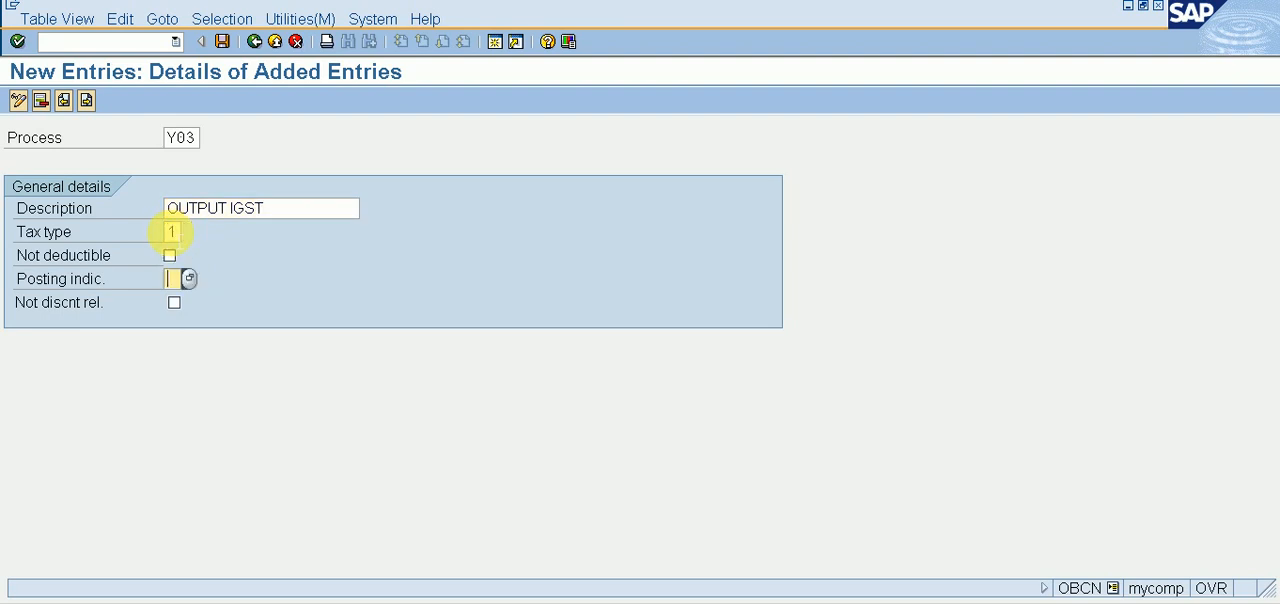
text(2)
key(ctrl+s)
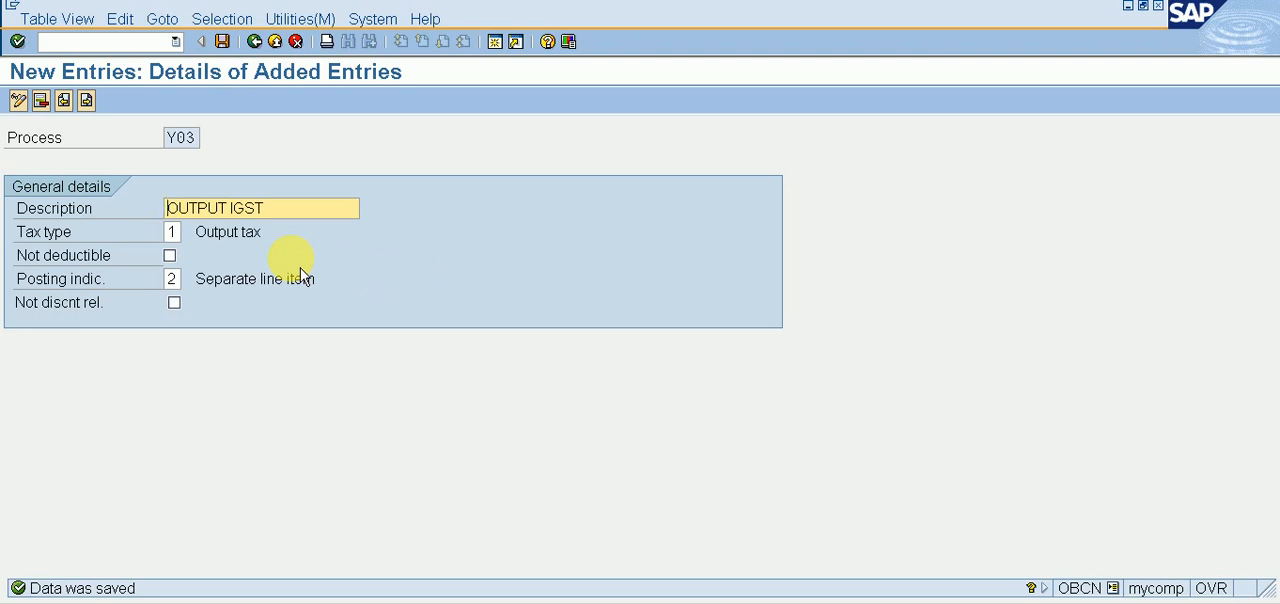
Step: Return to the implementation guide and open the Define Procedures activity of Check Calculation Procedure
click(256, 44)
click(253, 41)
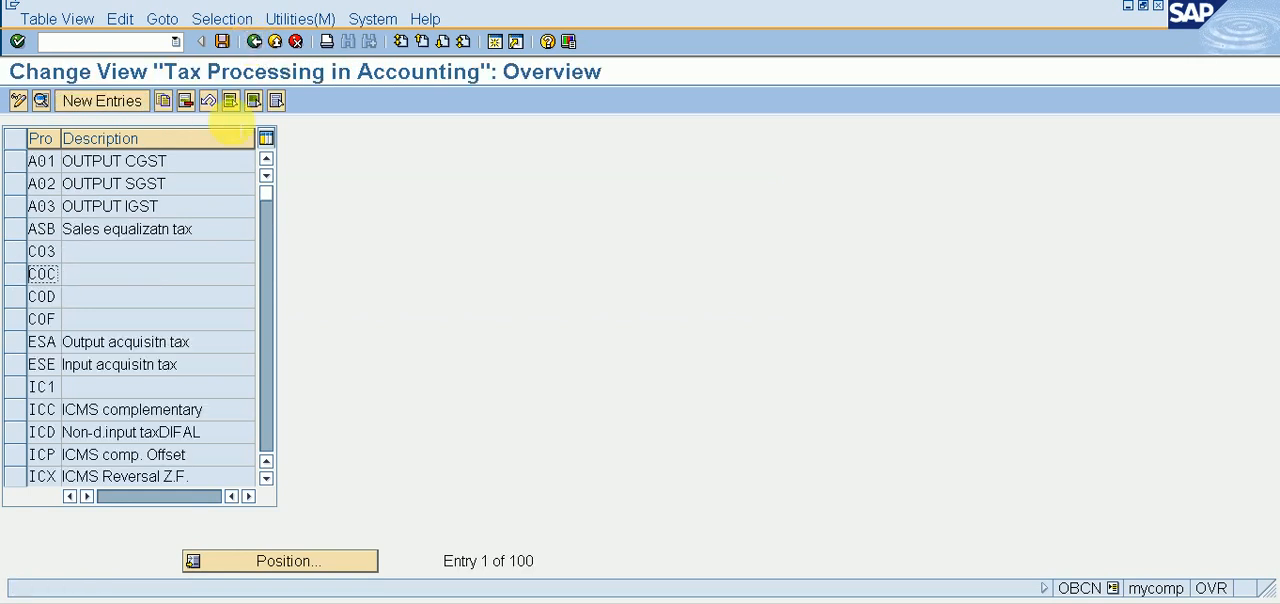
click(274, 42)
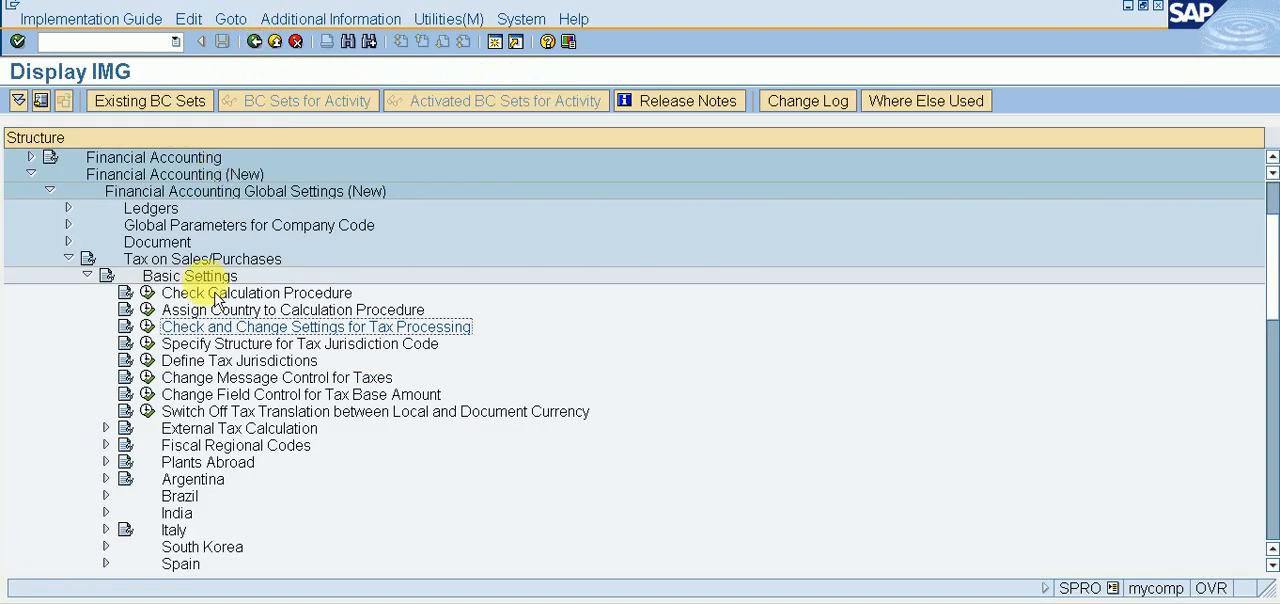
click(147, 294)
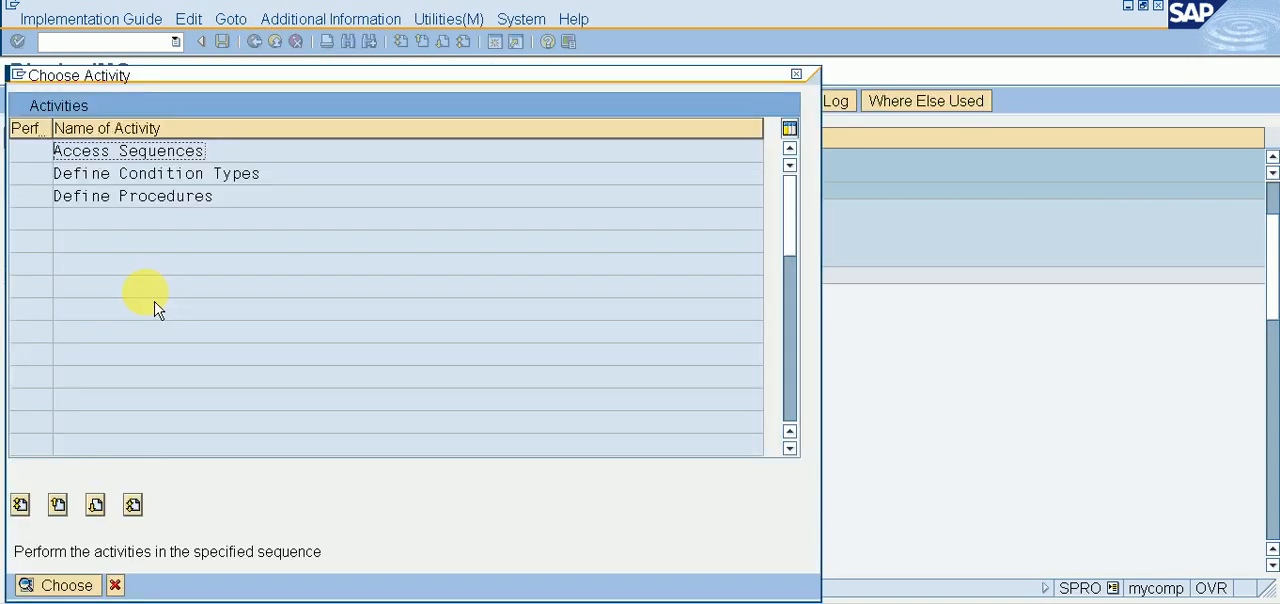
click(137, 195)
double_click(140, 197)
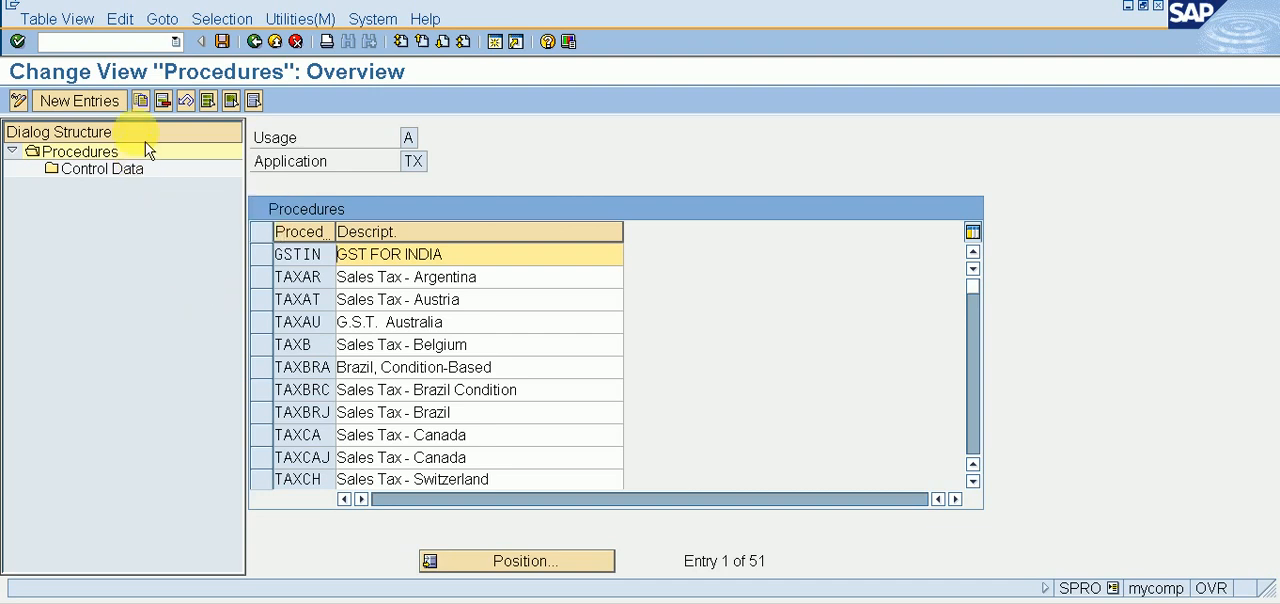
Step: Add a new calculation procedure GSTXY with the description GST FOR INDIA
click(105, 104)
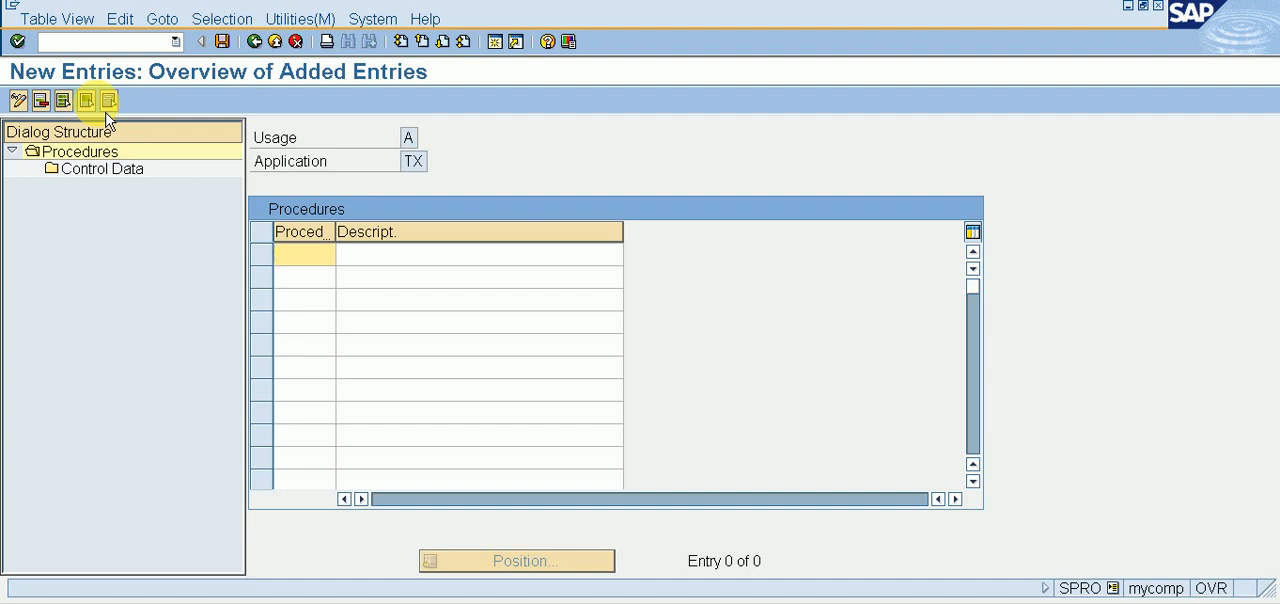
text(GST)
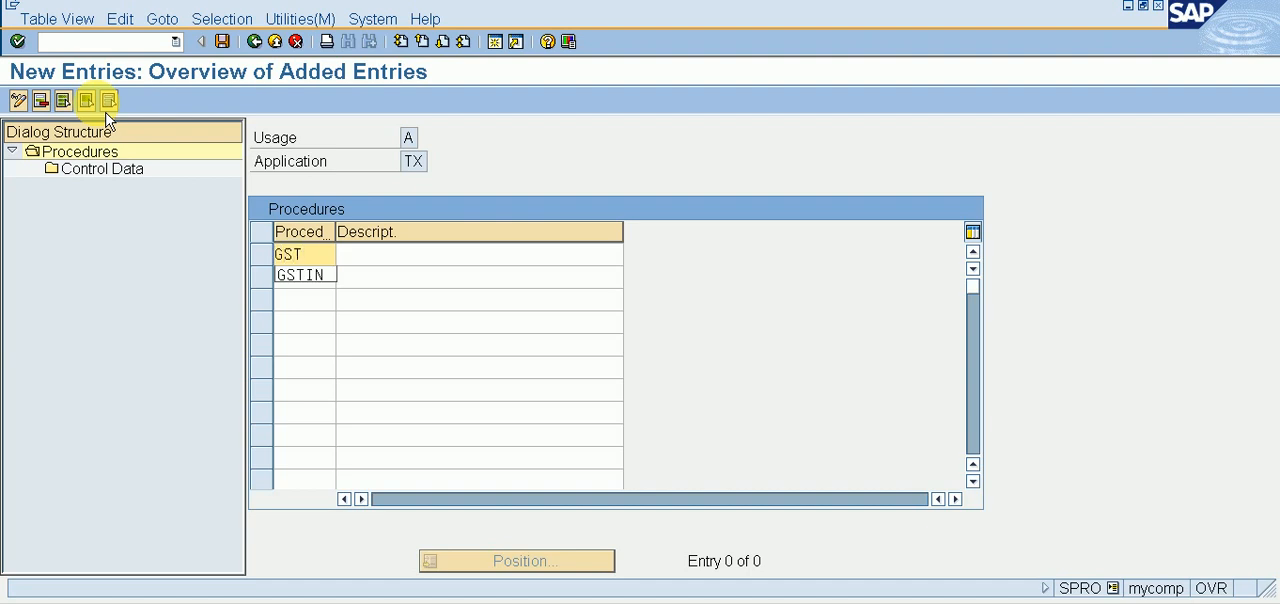
text(XY)
key(Tab)
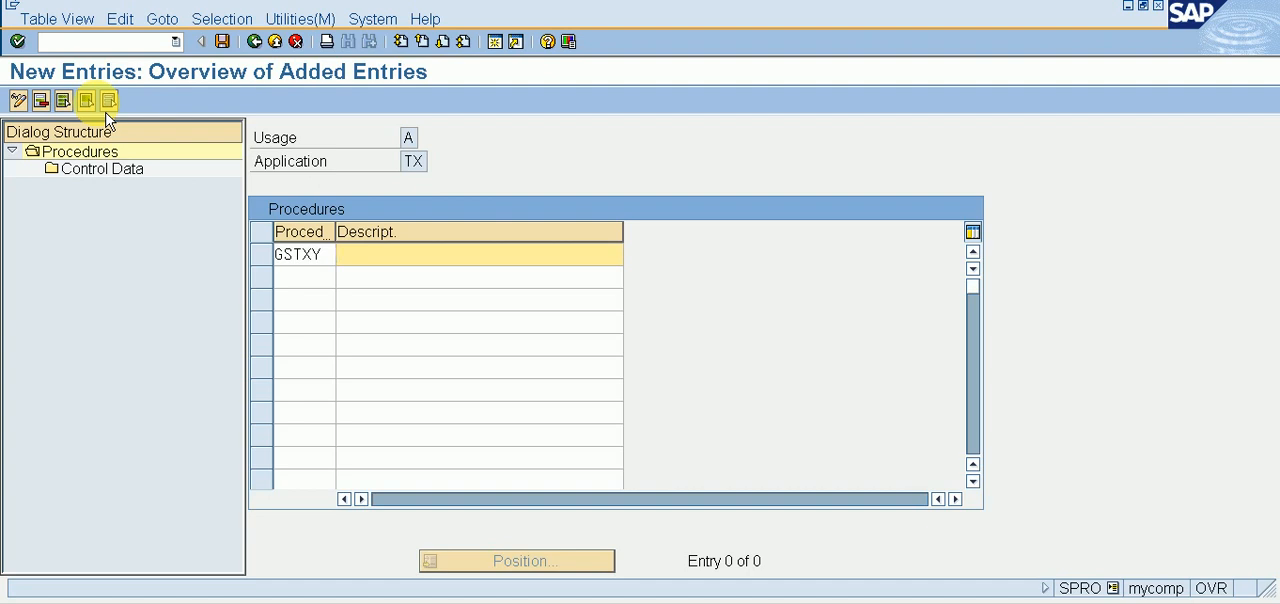
text(GST)
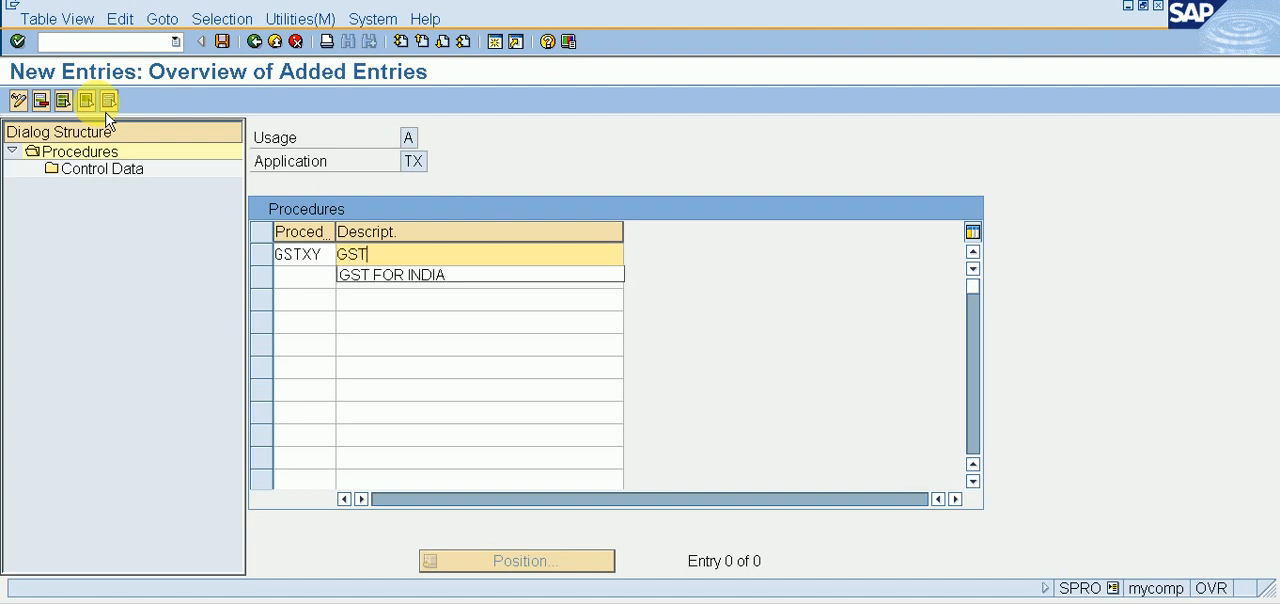
key(Down)
key(Return)
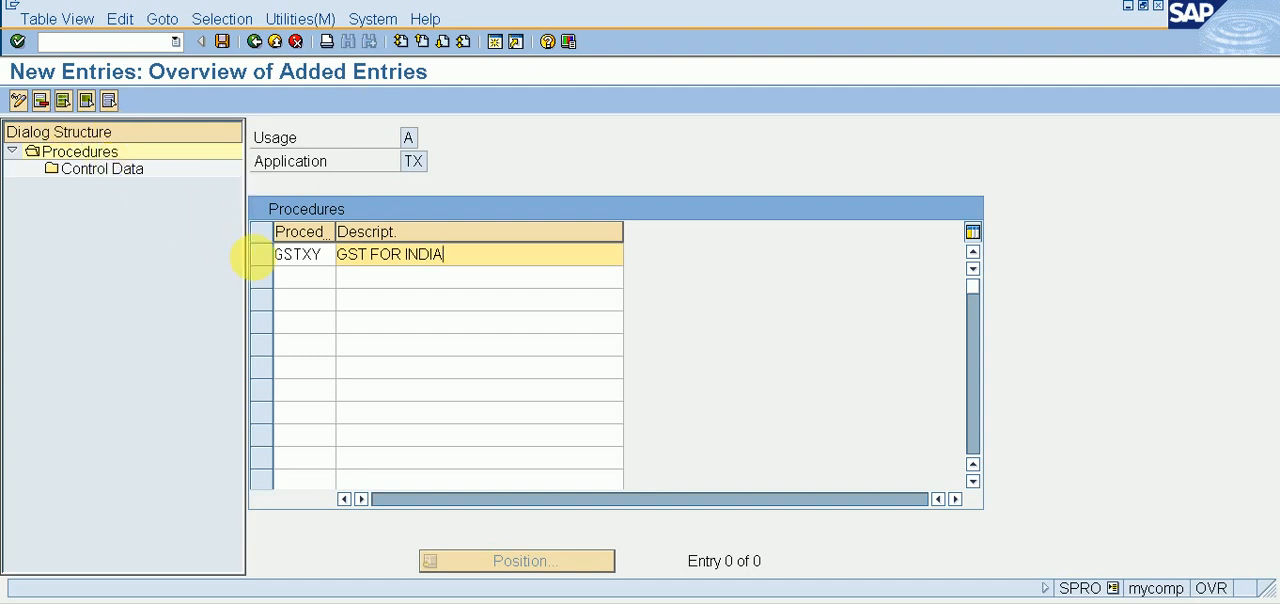
Step: Open the Control Data of procedure GSTXY for new entries
click(127, 174)
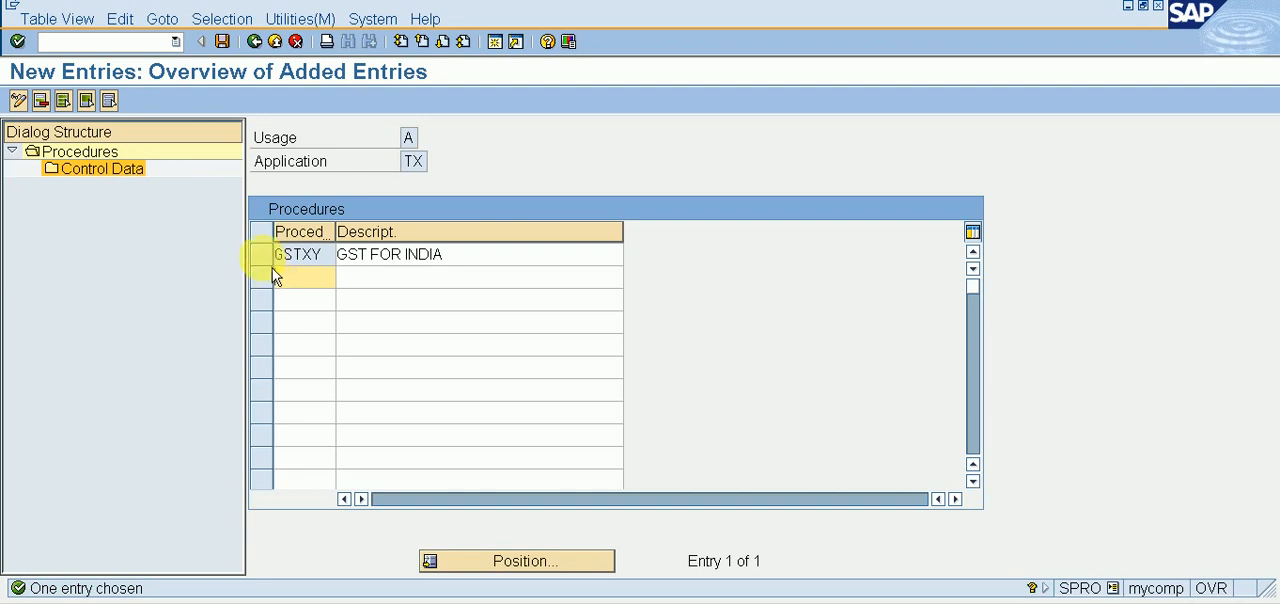
double_click(148, 183)
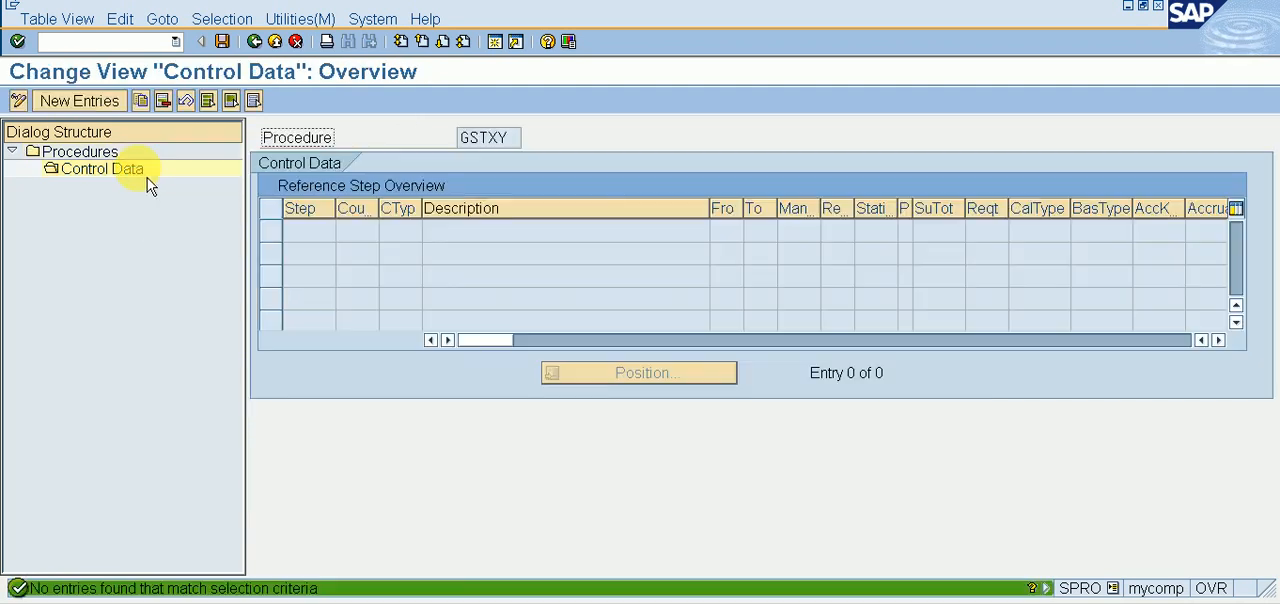
click(84, 106)
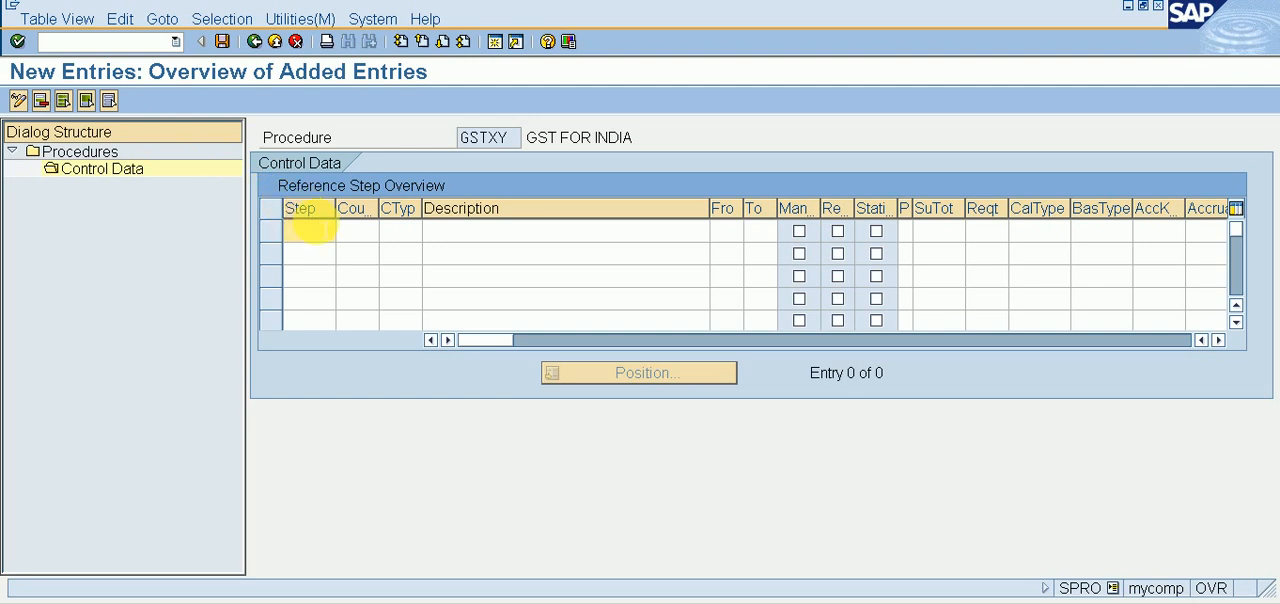
Step: Add step 100 with condition type BASB to the procedure's control data
text(100)
key(Tab)
key(Tab)
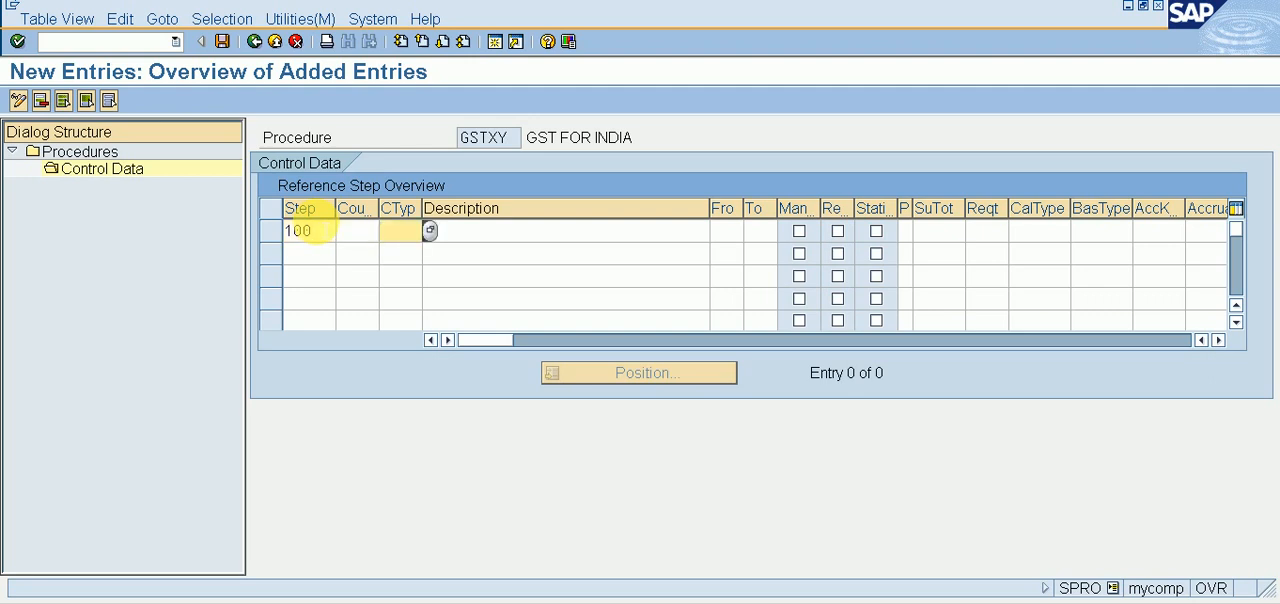
text(BA)
key(Down)
key(Return)
key(Tab)
Step: Enter step number 200 in the second control data row and go to its condition type
key(Down)
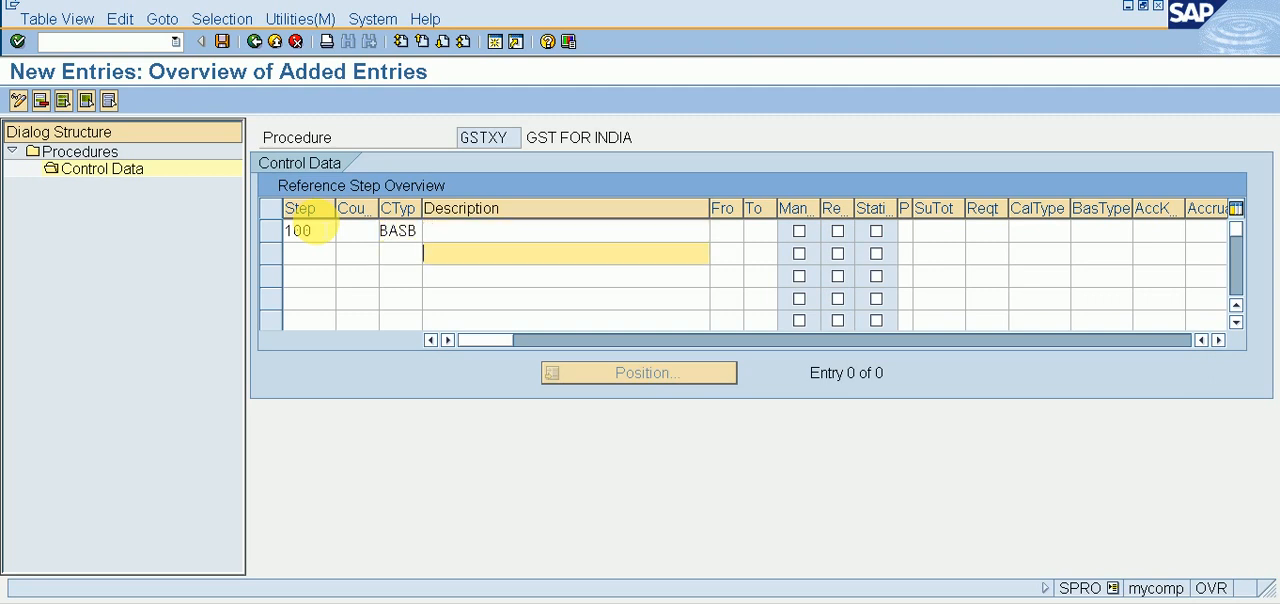
key(shift+Tab)
key(shift+Tab)
key(shift+Tab)
text(200)
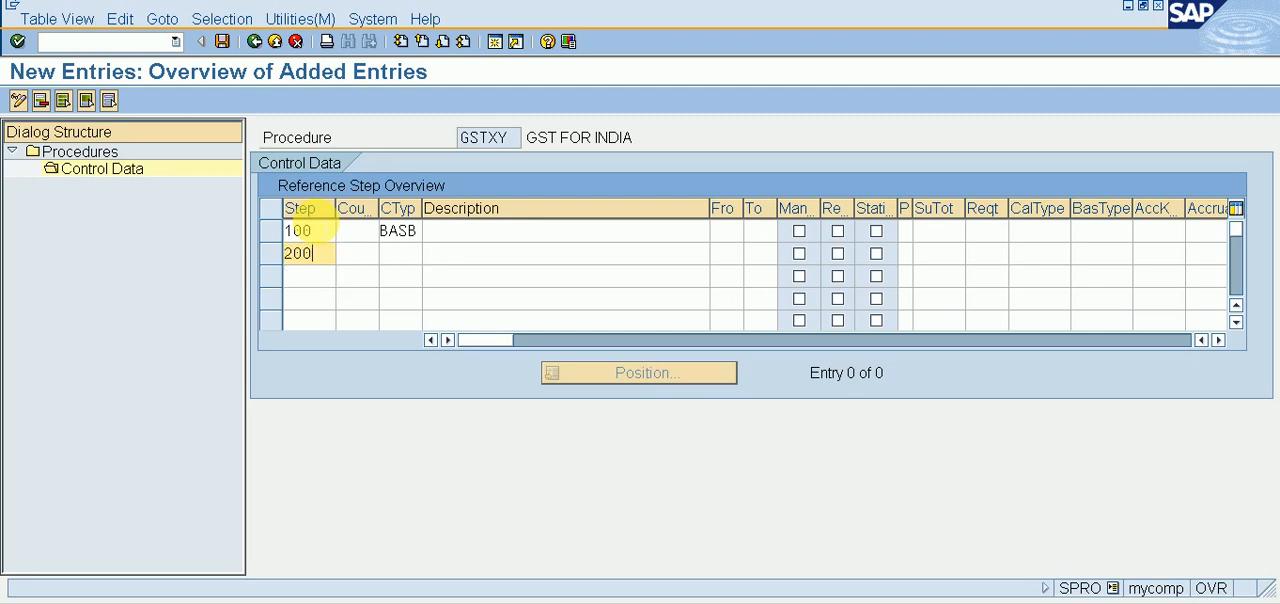
key(Tab)
key(Tab)
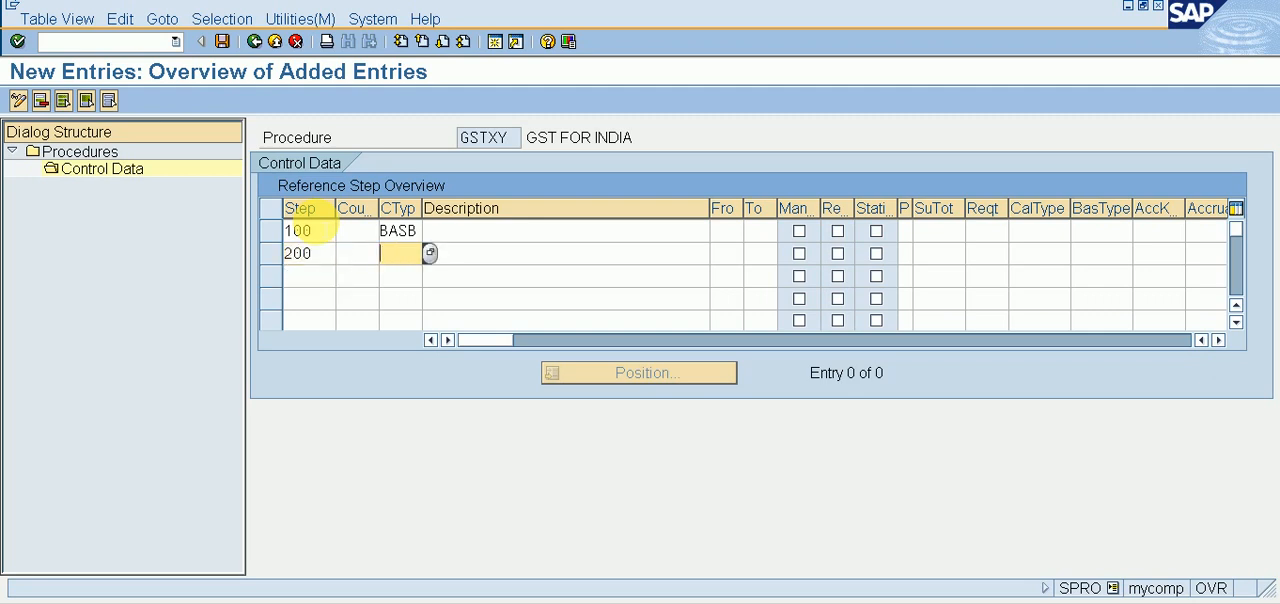
text(A00)
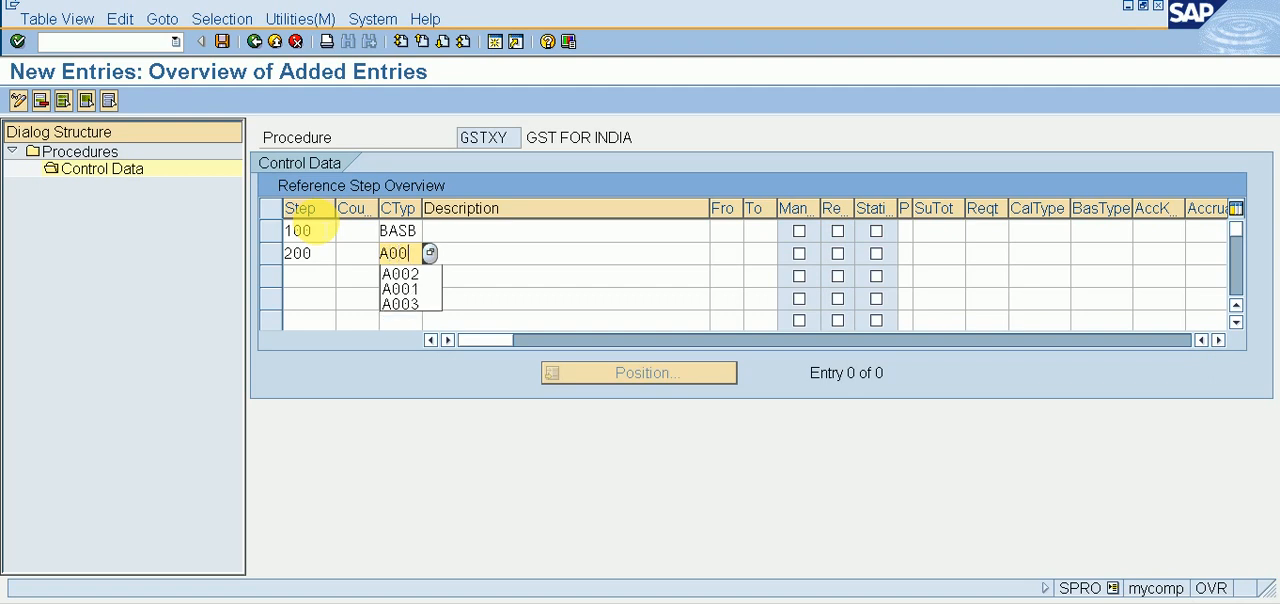
key(BackSpace)
key(BackSpace)
key(BackSpace)
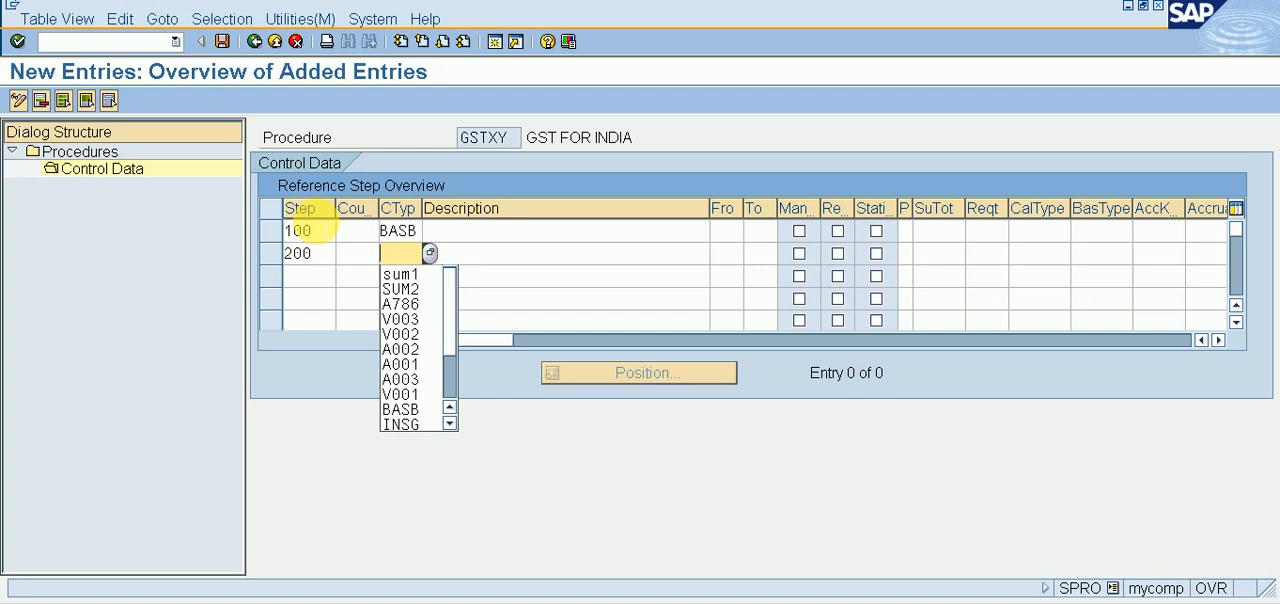
text(X)
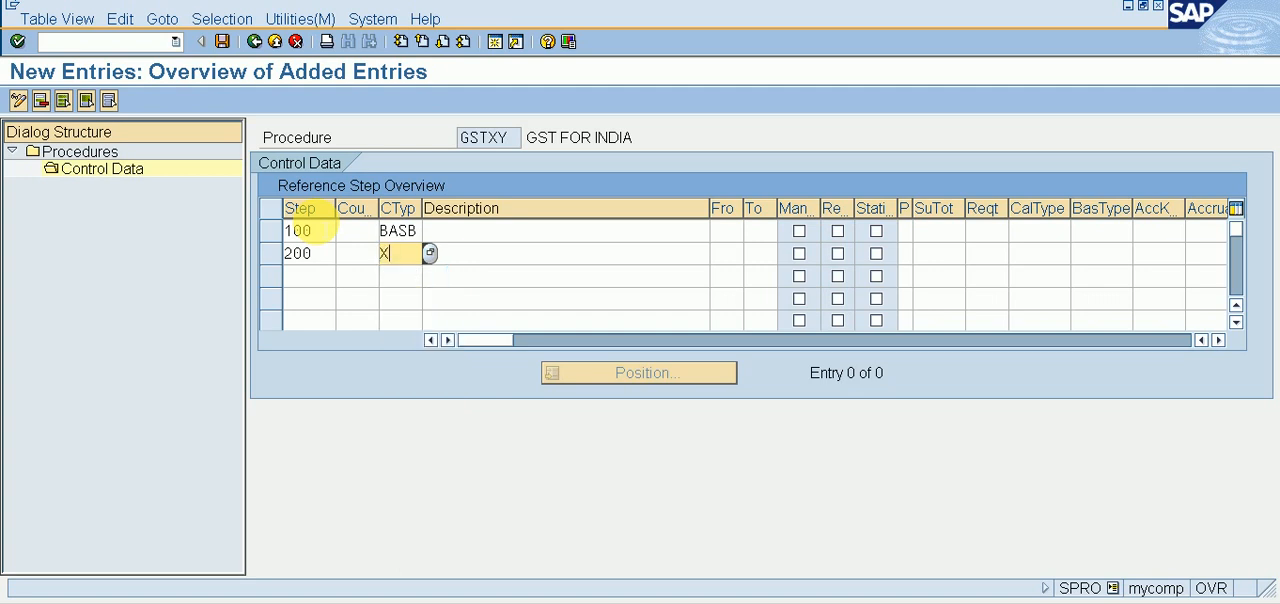
key(BackSpace)
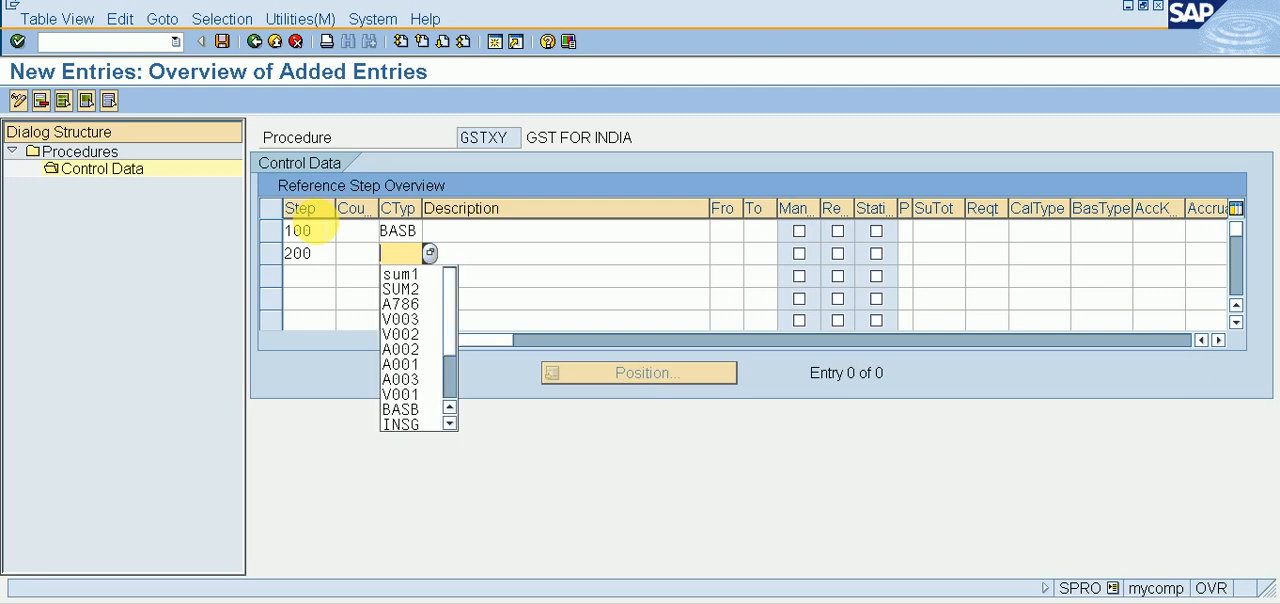
Step: Set step 200's condition type to XOCG and its From step to 100
text(X)
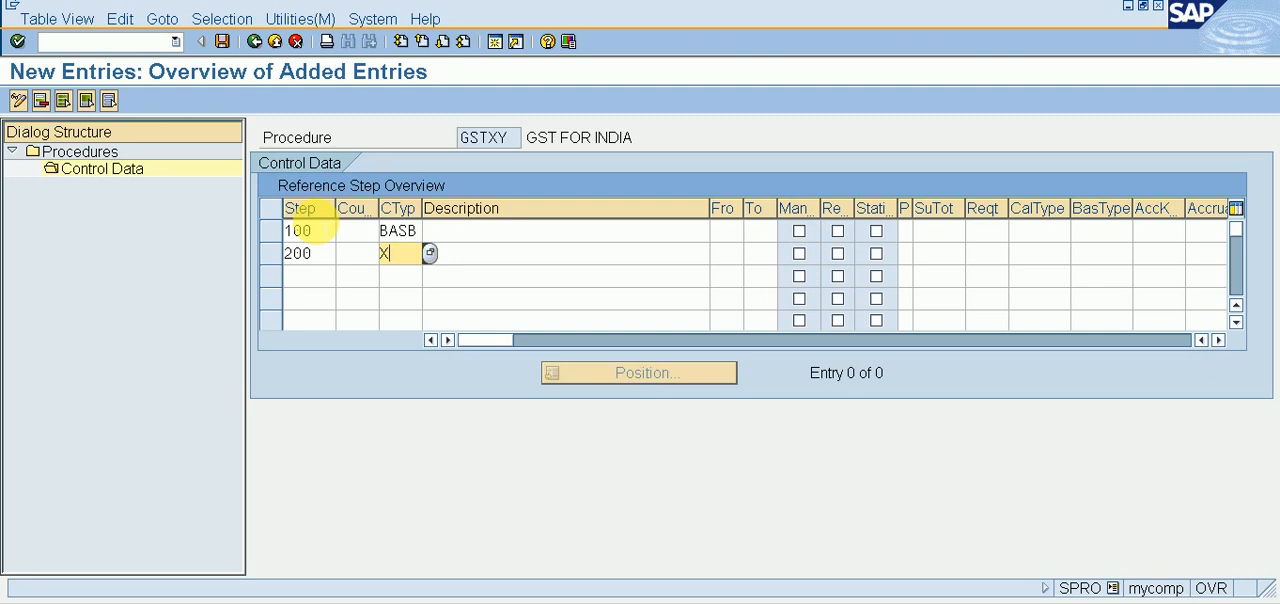
text(0)
text(CG)
key(Tab)
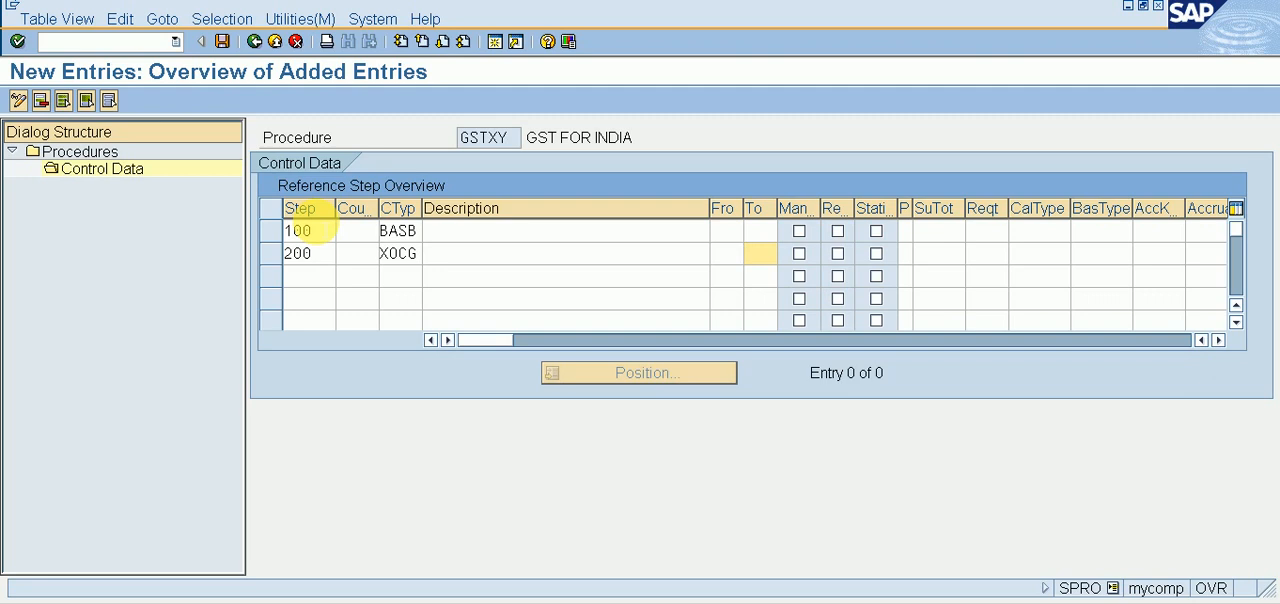
key(shift+Tab)
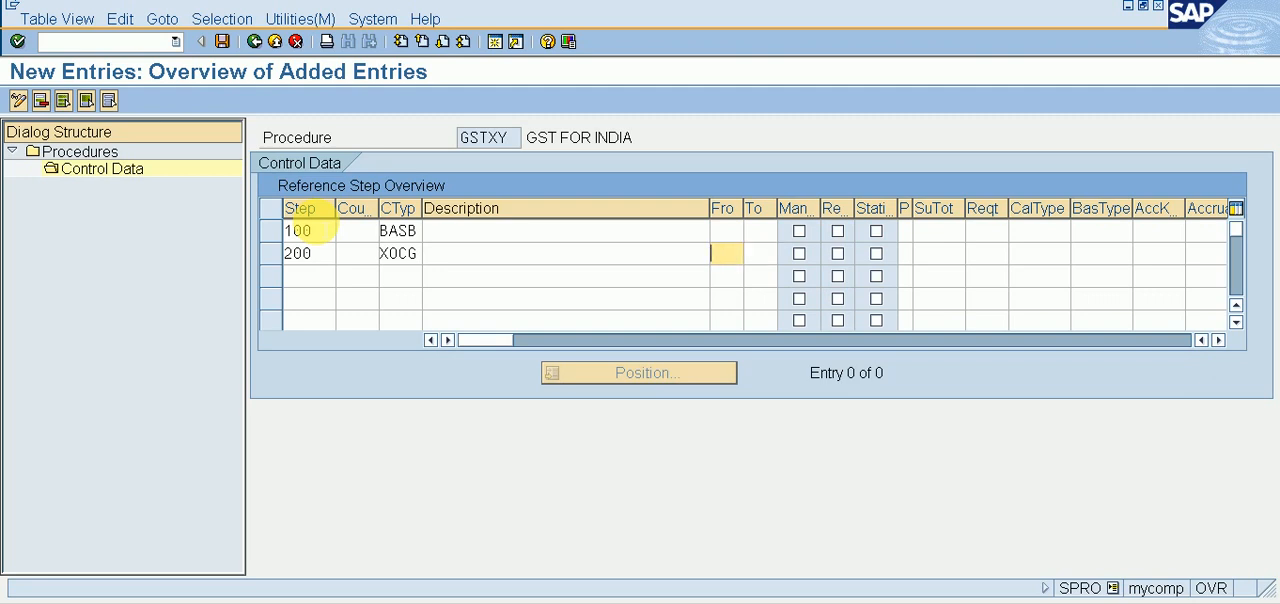
text(100)
key(Tab)
key(Tab)
key(Tab)
key(Tab)
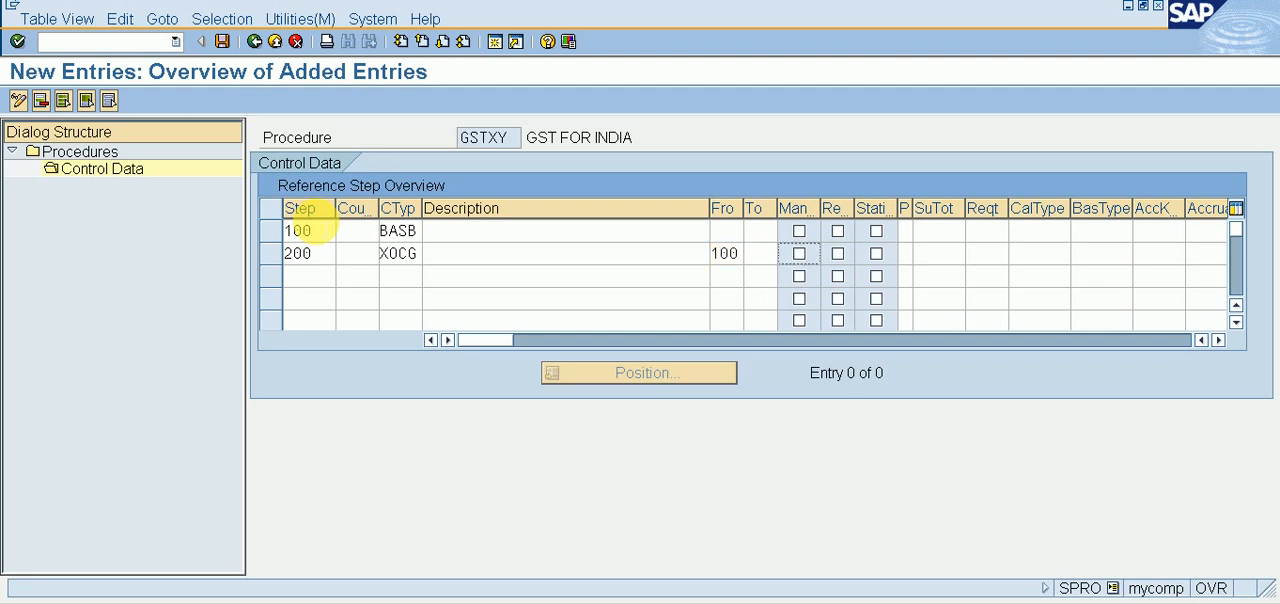
Step: Assign account key Y01 (OUTPUT CGST) to step 200 from the list of possible account keys
key(Tab)
key(Tab)
key(Tab)
key(Tab)
key(Tab)
key(Tab)
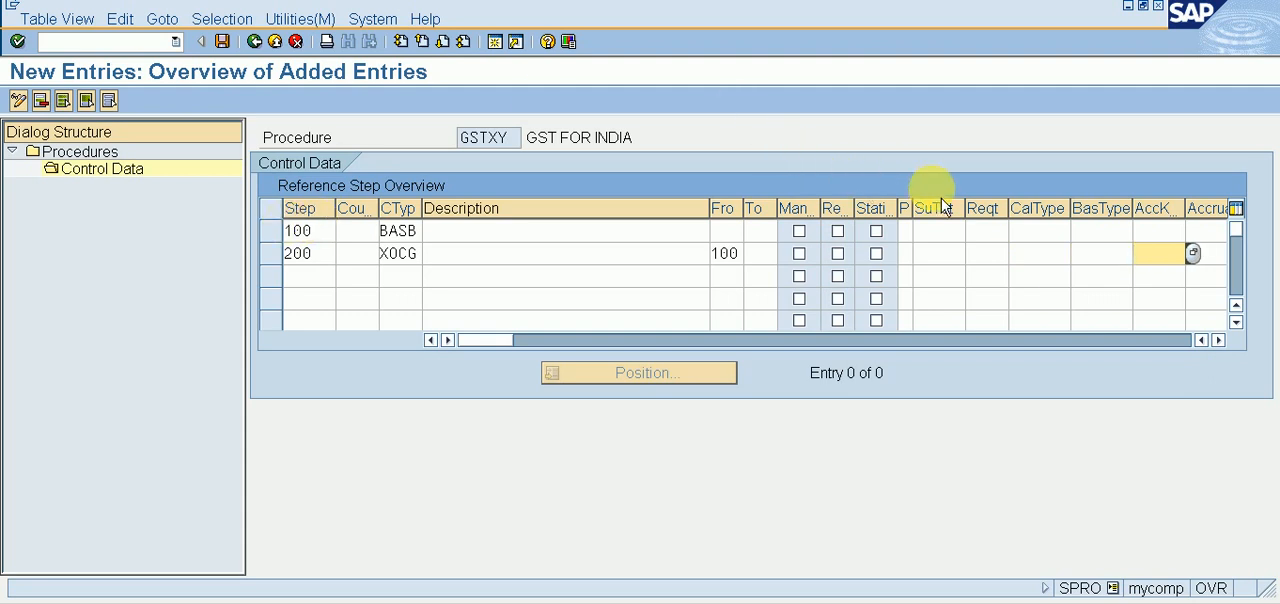
click(1194, 253)
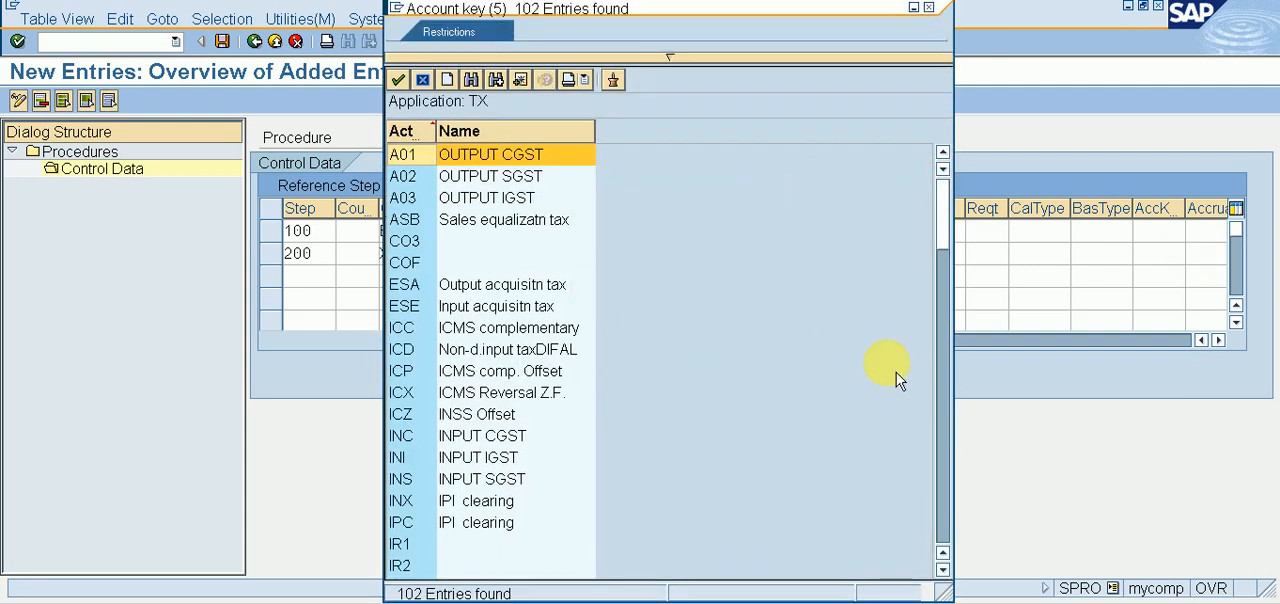
click(943, 374)
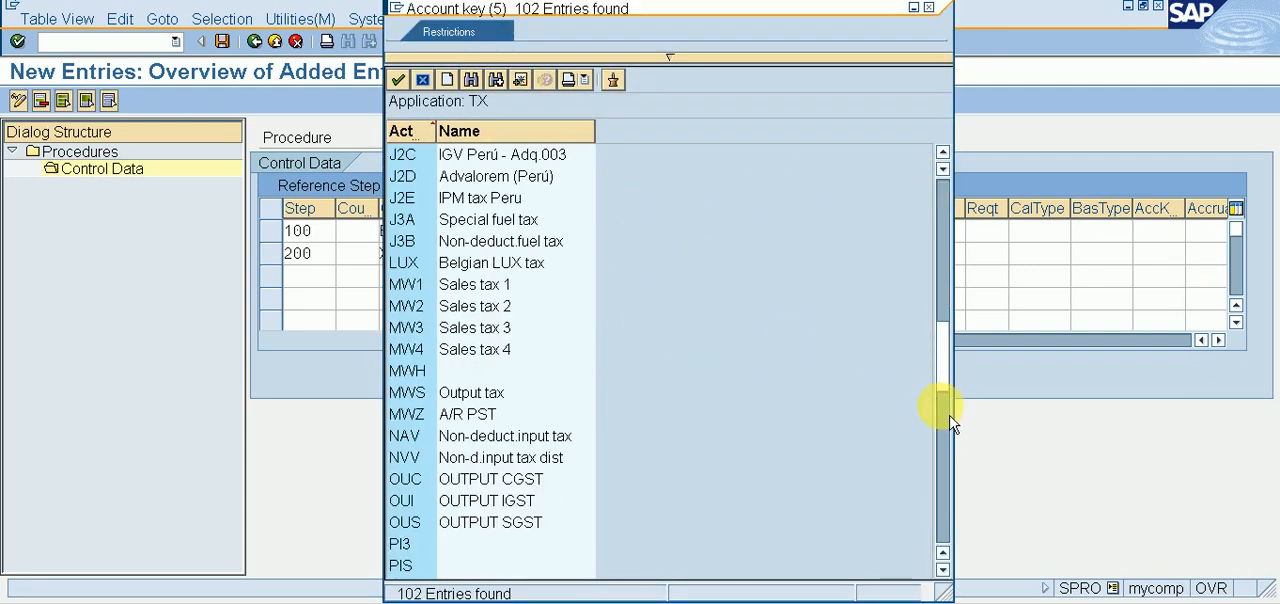
click(943, 420)
click(943, 500)
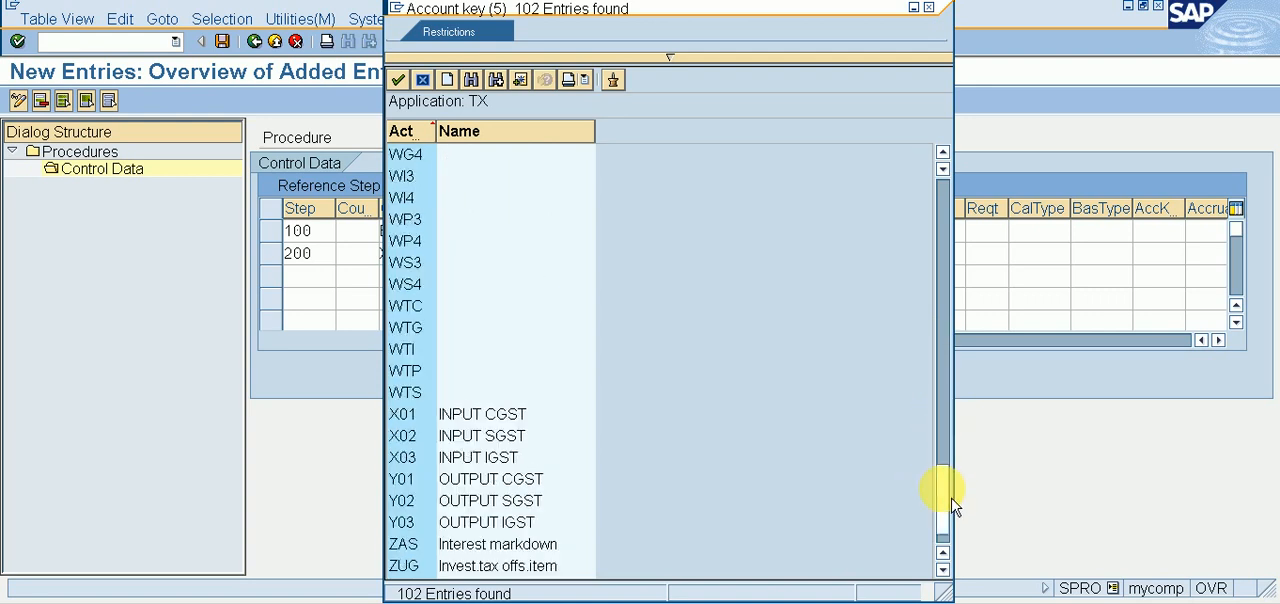
double_click(432, 484)
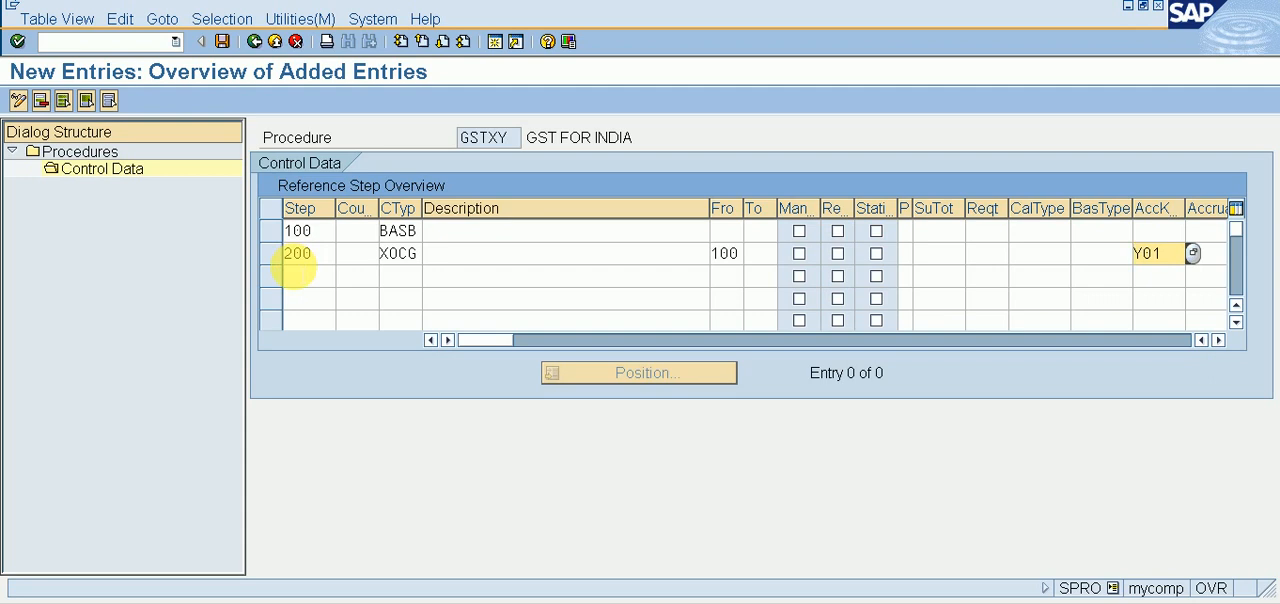
Step: Add step 300 with condition type XOSG in the third control data row
click(298, 274)
text(300)
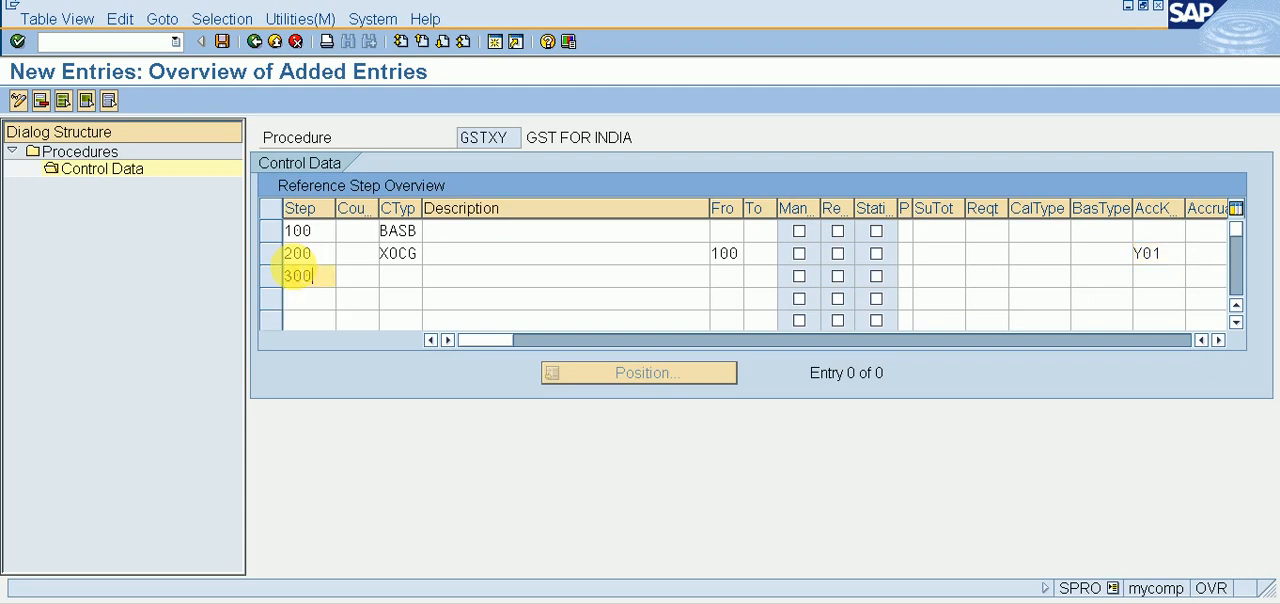
key(Tab)
key(Tab)
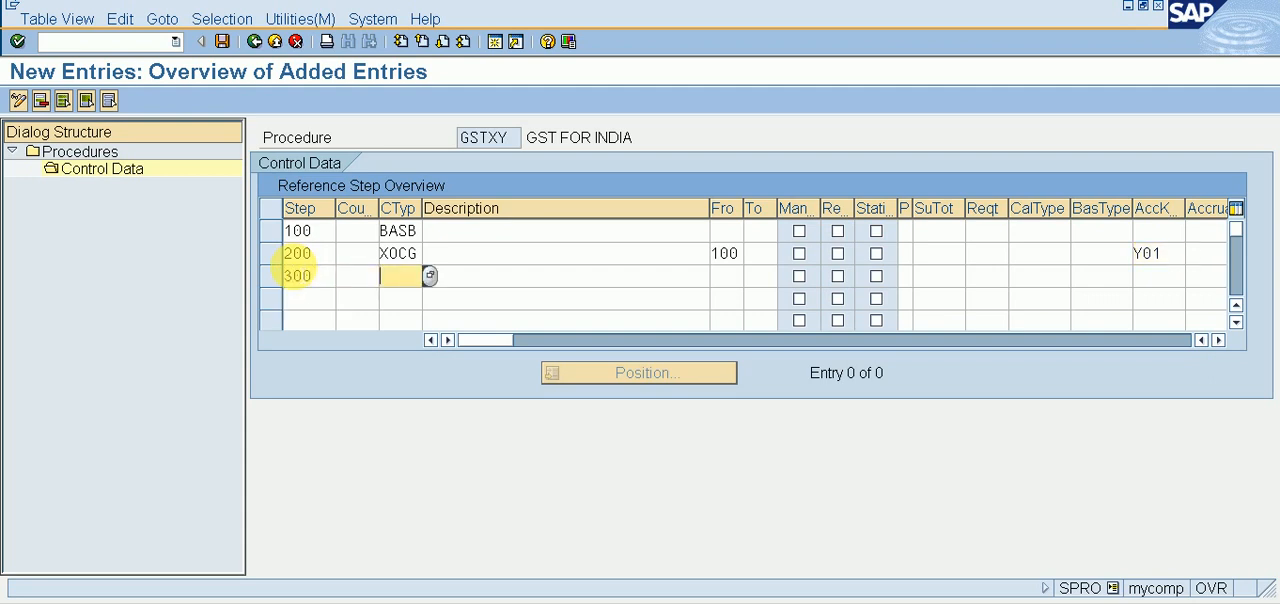
text(X)
text(0SG)
Step: Set step 300's From step to 100 and its account key to Y02
key(Tab)
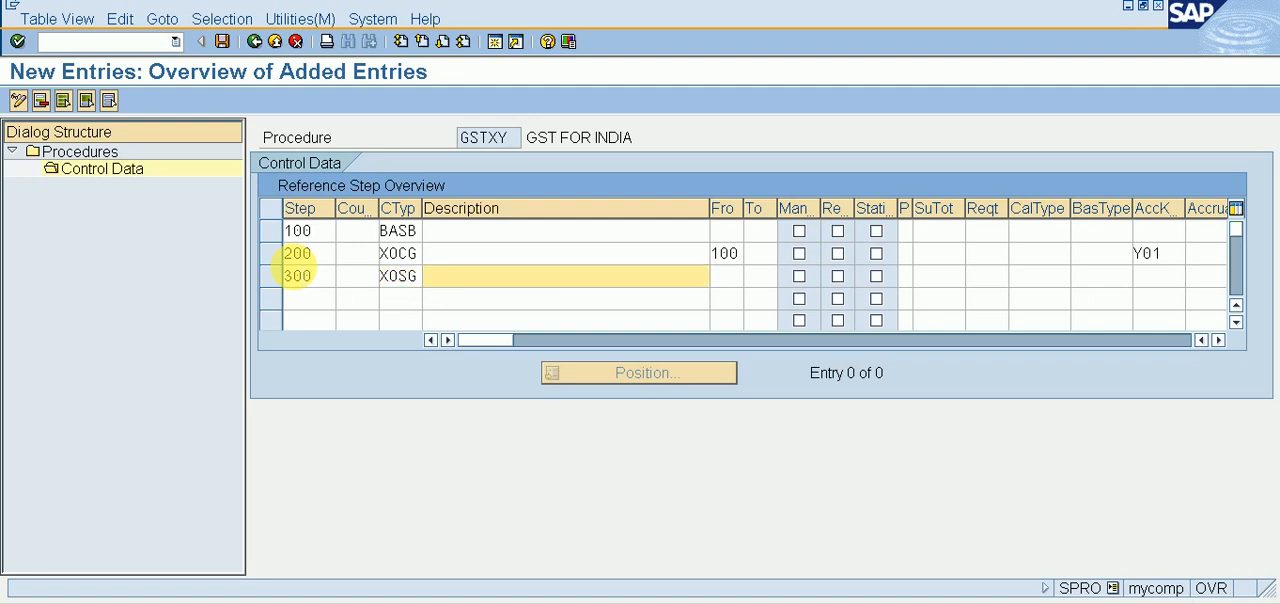
key(Tab)
text(100)
key(Tab)
key(Tab)
key(Tab)
key(Tab)
key(Tab)
key(Tab)
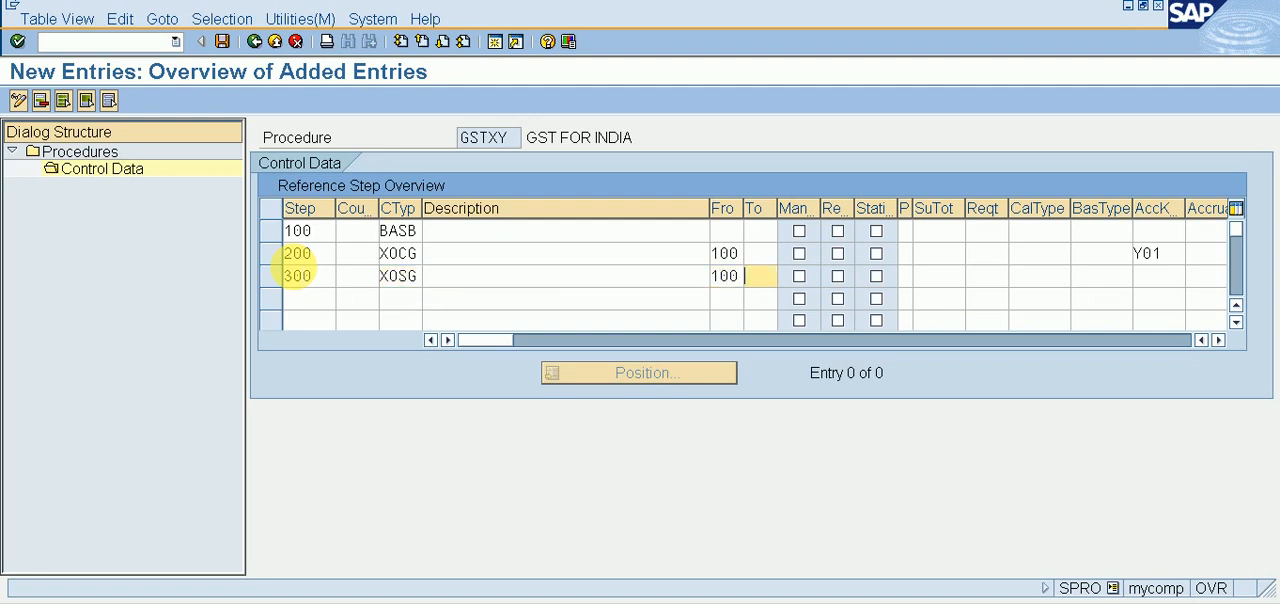
key(Tab)
key(Tab)
key(Tab)
key(Tab)
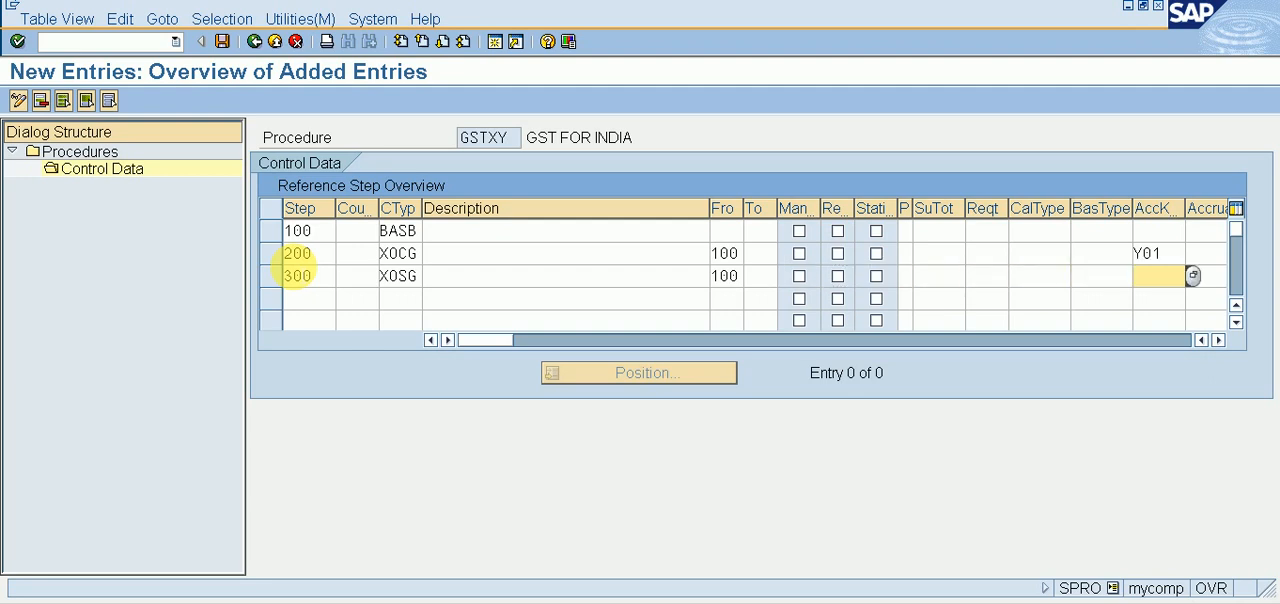
text(Y02)
key(Return)
Step: Add step 400 with condition type XOIG in the fourth control data row
text(400)
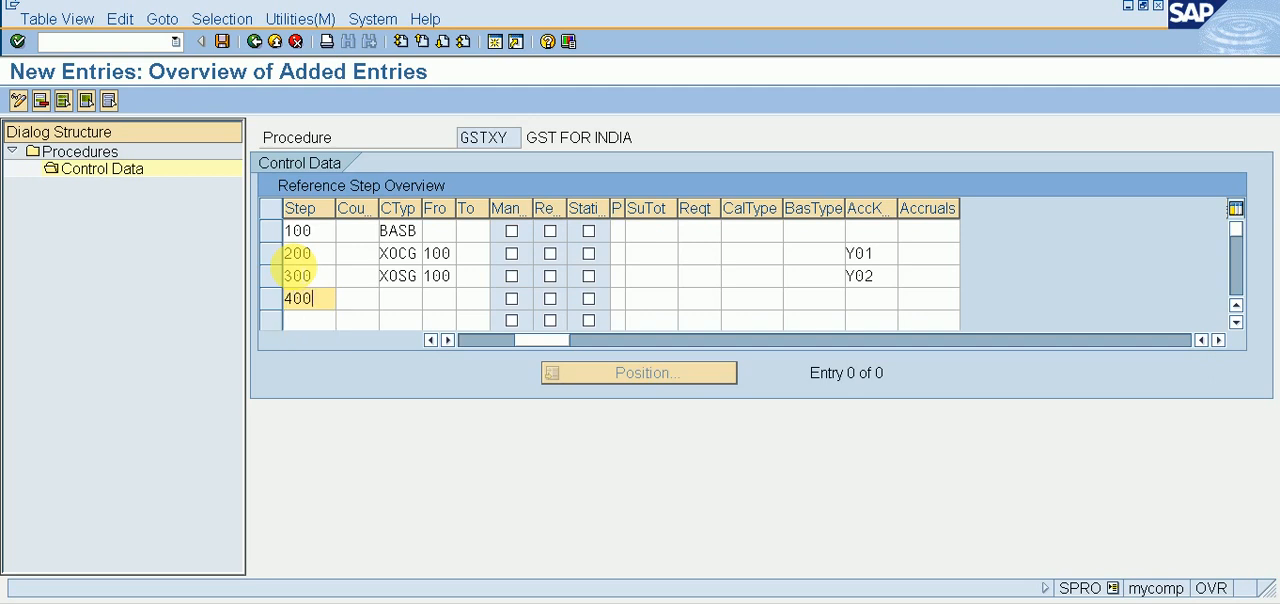
key(Tab)
key(Tab)
text(X)
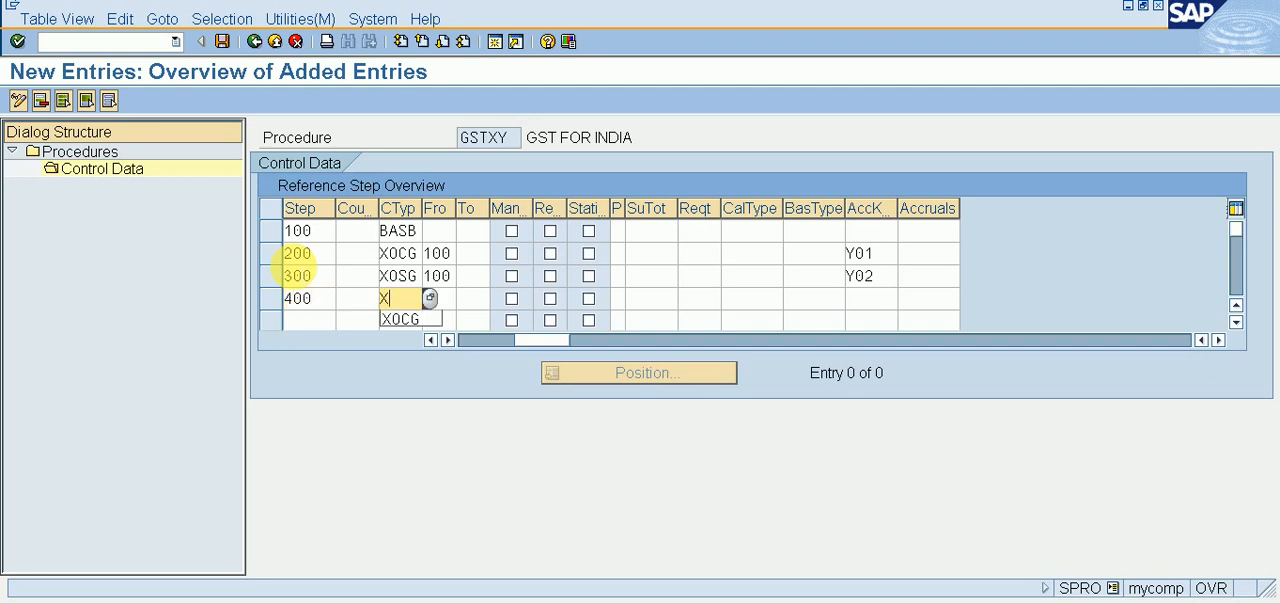
text(0IG)
key(Return)
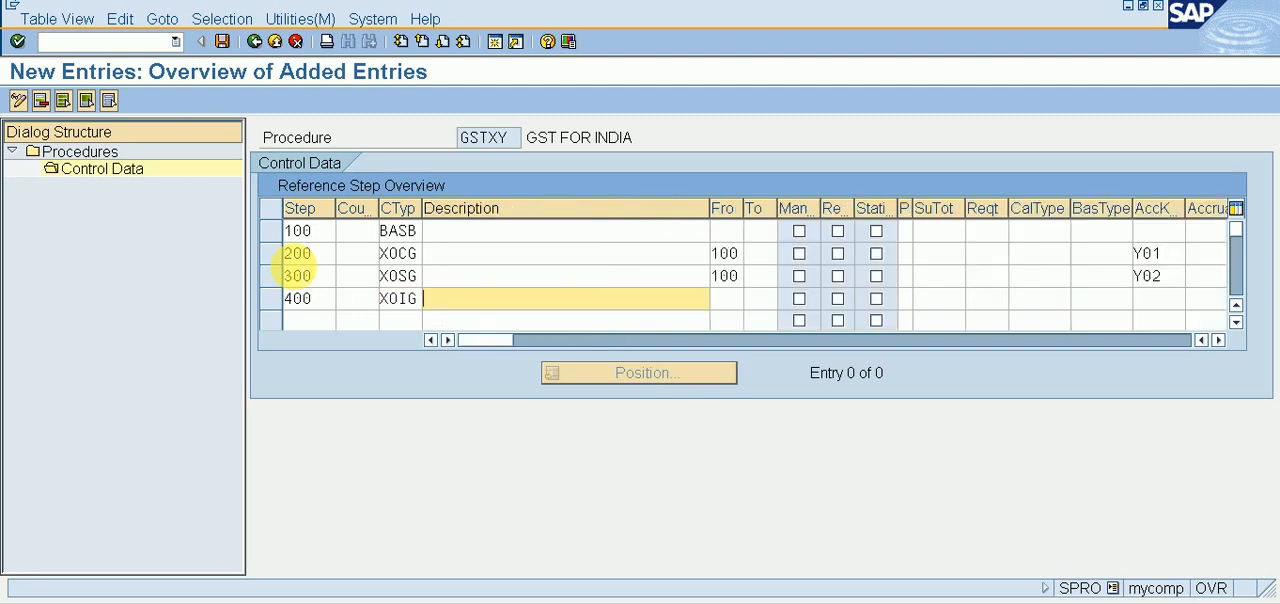
Step: Set step 400's From step to 100 and its account key to Y03
key(Tab)
text(100)
key(Tab)
key(Tab)
key(Tab)
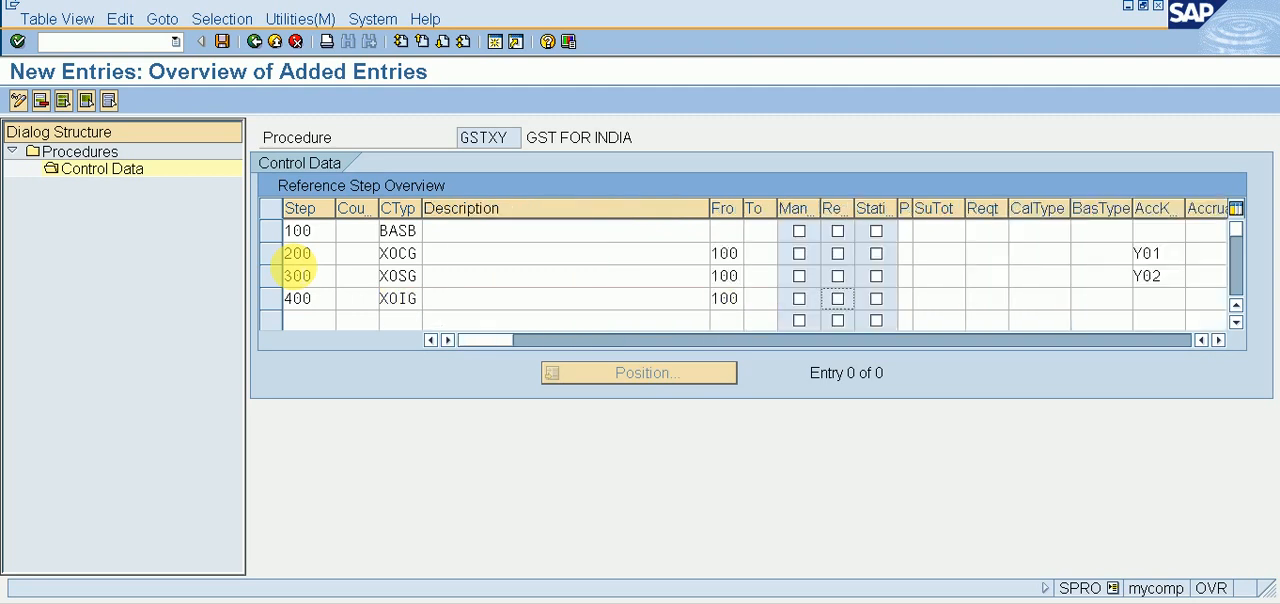
key(Tab)
key(Tab)
key(Tab)
key(Tab)
key(Tab)
key(Tab)
key(Tab)
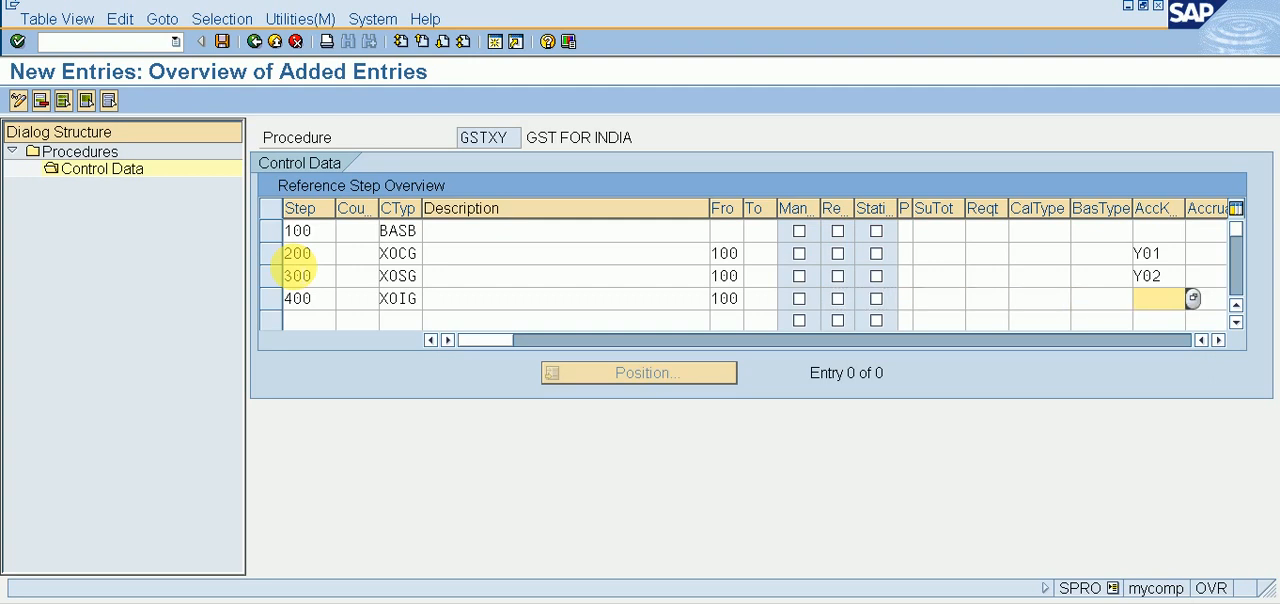
text(Y02)
key(BackSpace)
text(3)
key(Tab)
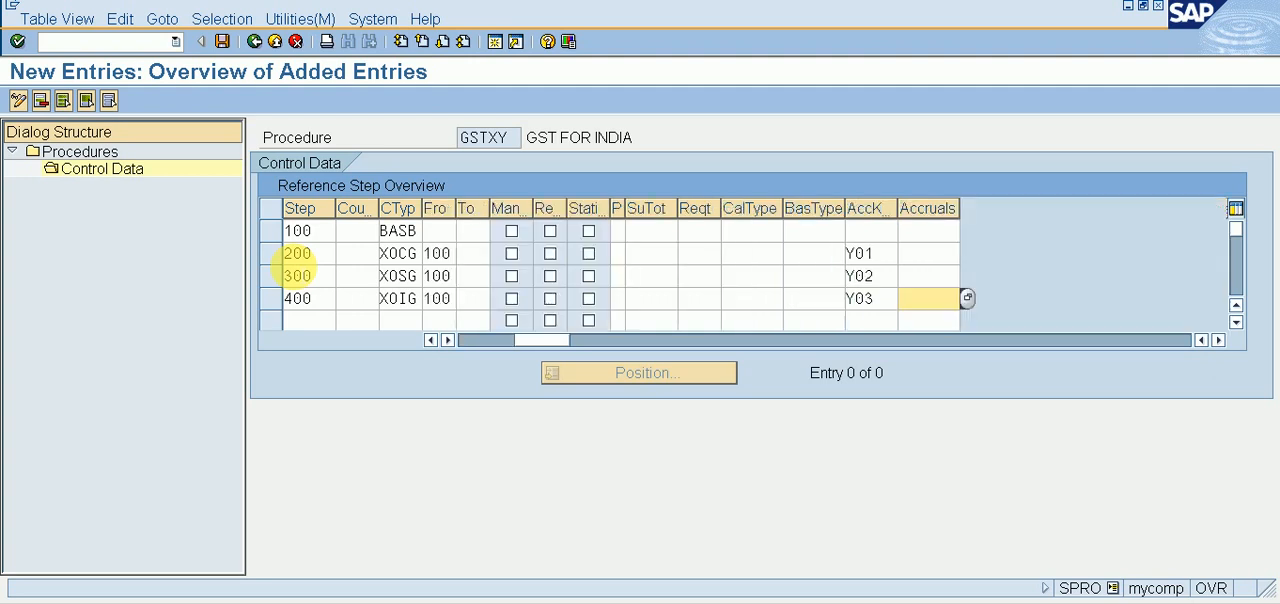
Step: Add step 500 with condition type XICG in the fifth control data row
key(Tab)
text(500)
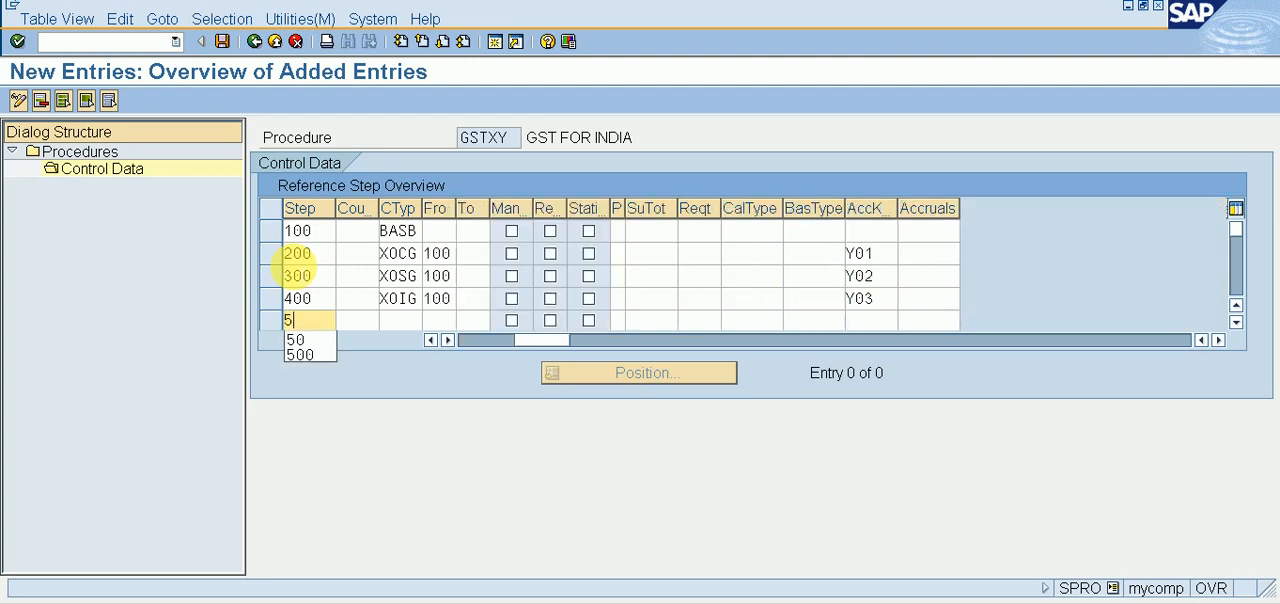
key(Tab)
key(Tab)
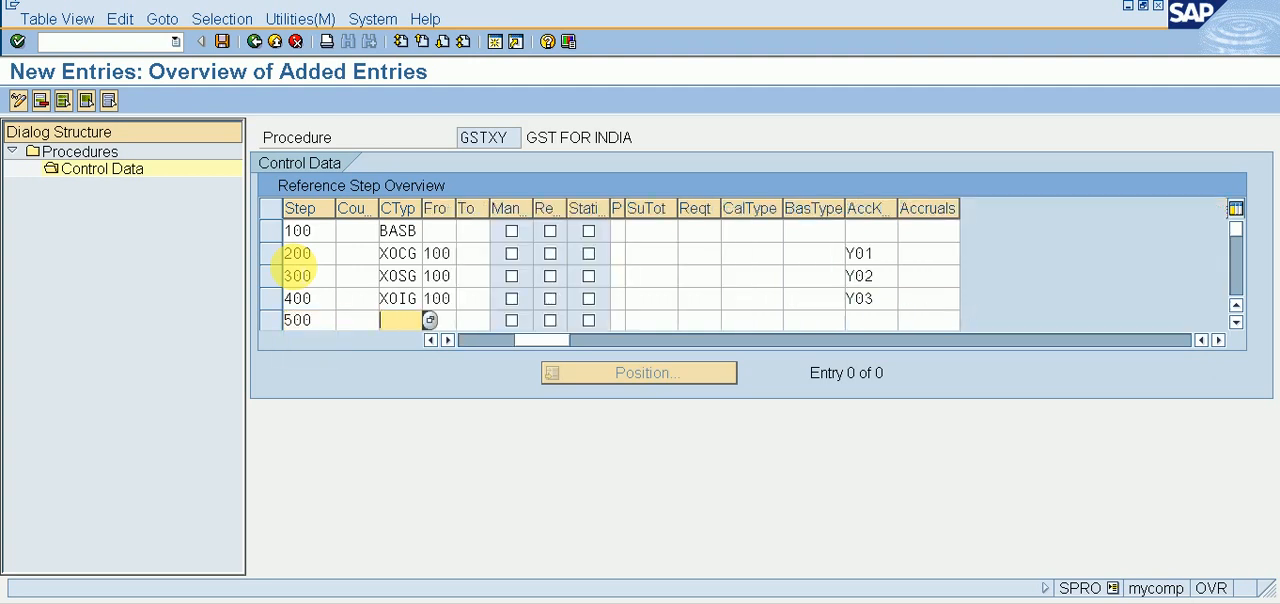
text(XICG)
key(Tab)
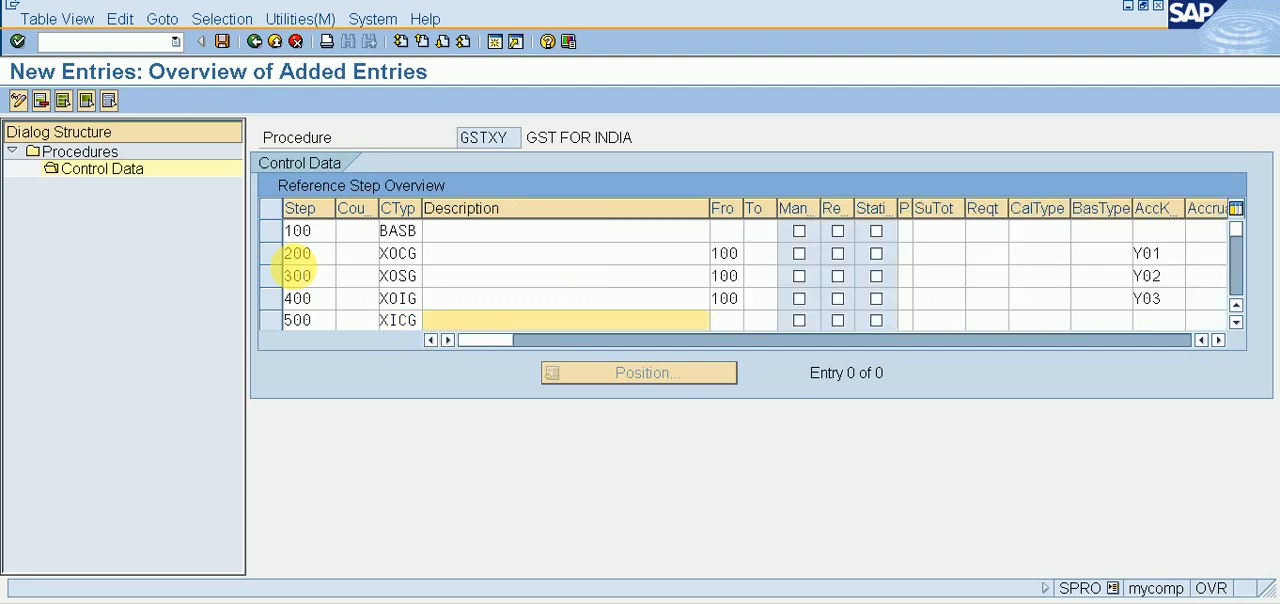
Step: Set step 500's From step to 100 and its account key to X01
key(Tab)
text(100)
key(Tab)
key(Tab)
key(Tab)
key(Tab)
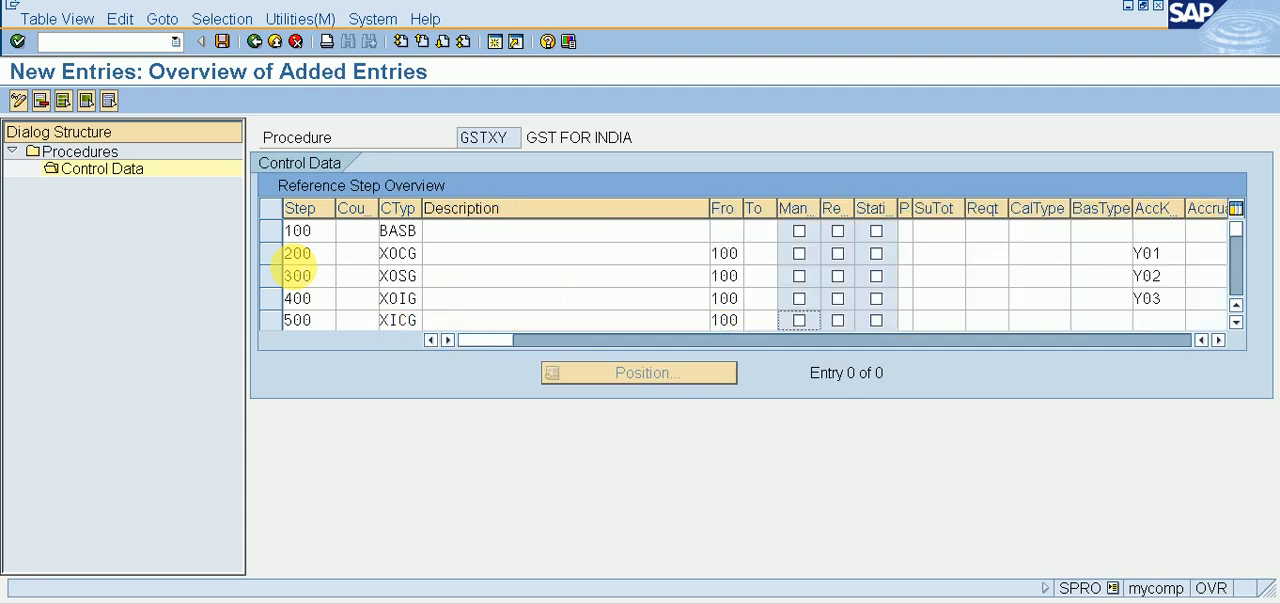
key(Tab)
key(Tab)
key(Tab)
key(Tab)
key(Tab)
key(Tab)
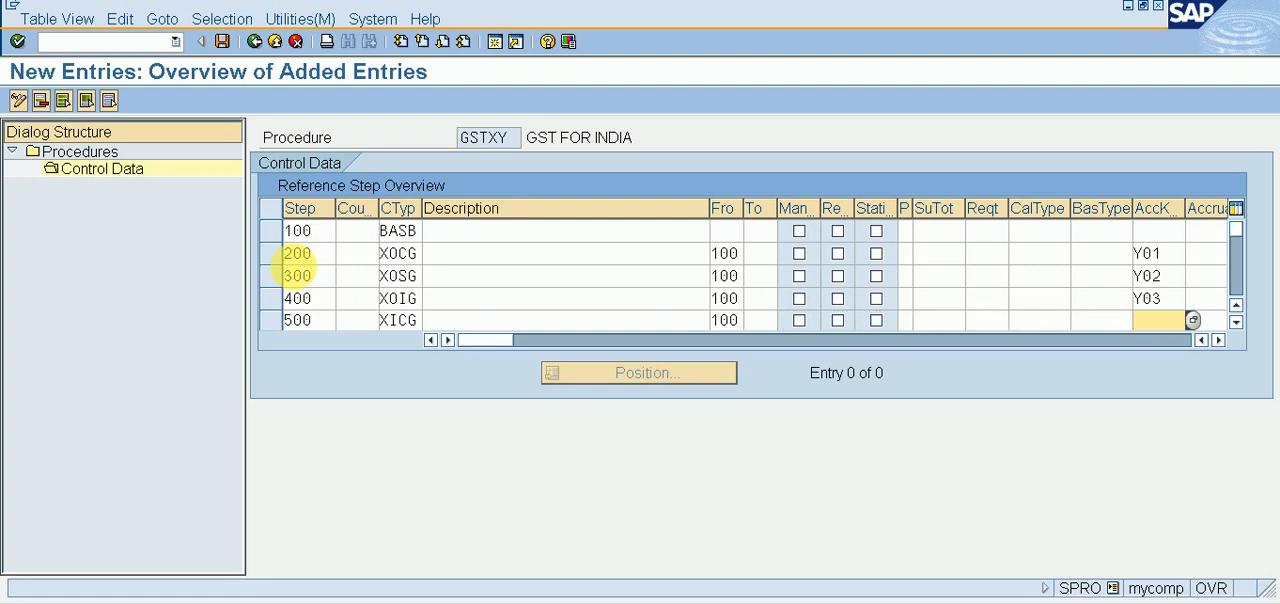
text(X01)
key(Return)
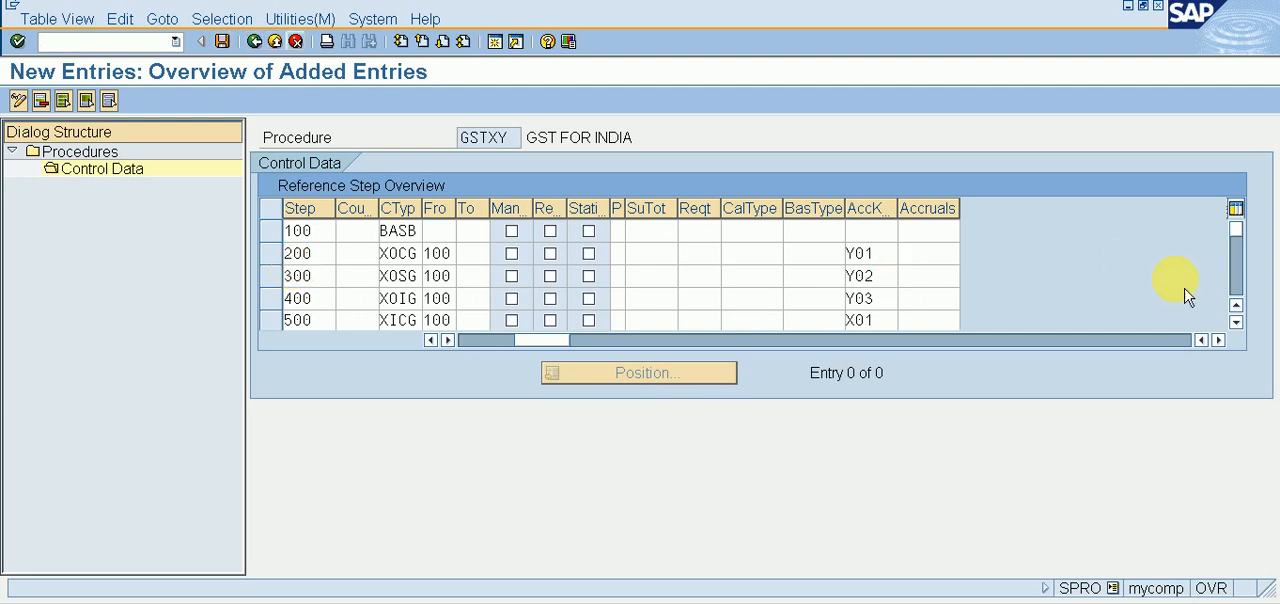
Step: Add step 600 with condition type XISG in the first empty row below step 500
click(1236, 322)
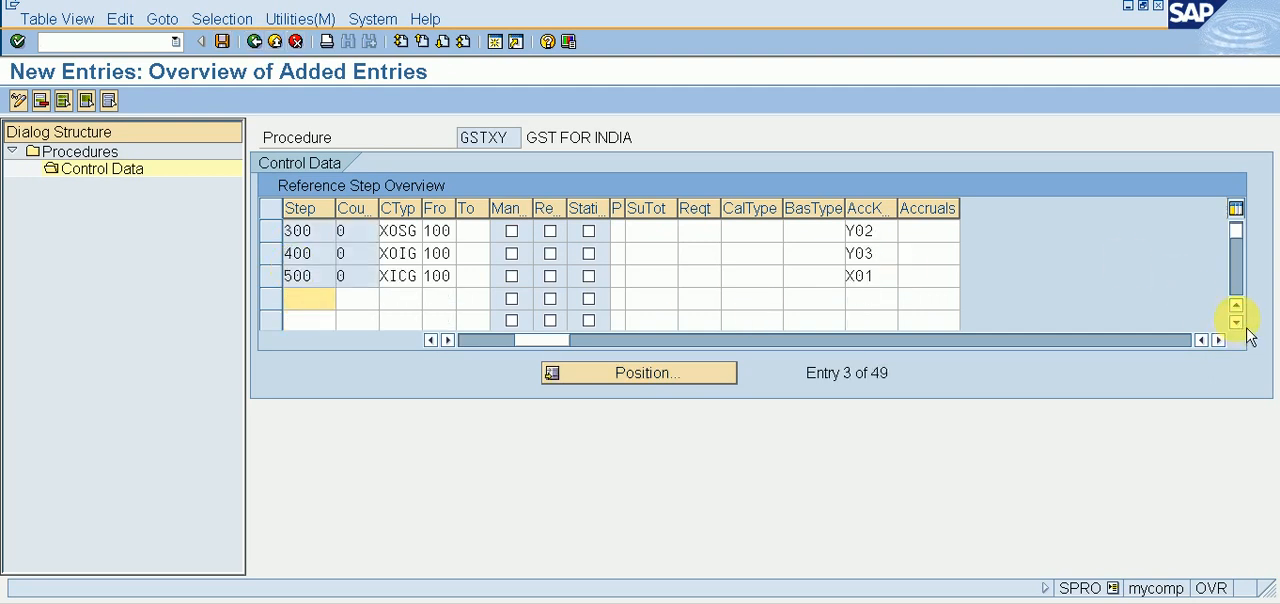
click(1236, 322)
text(600)
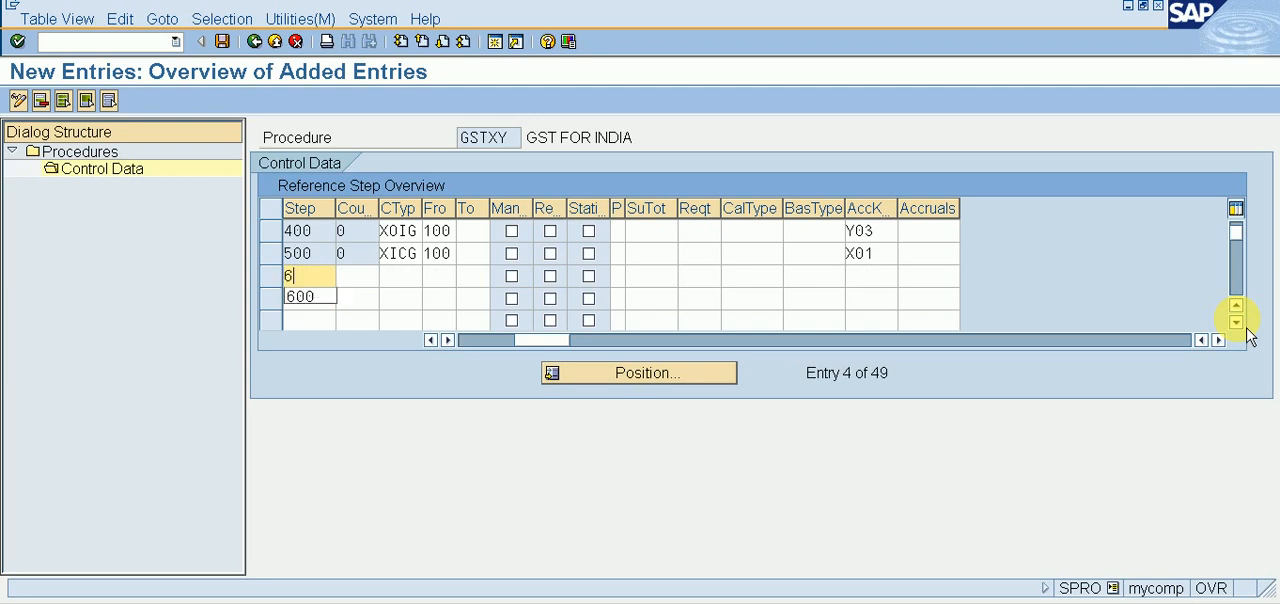
key(Tab)
key(Tab)
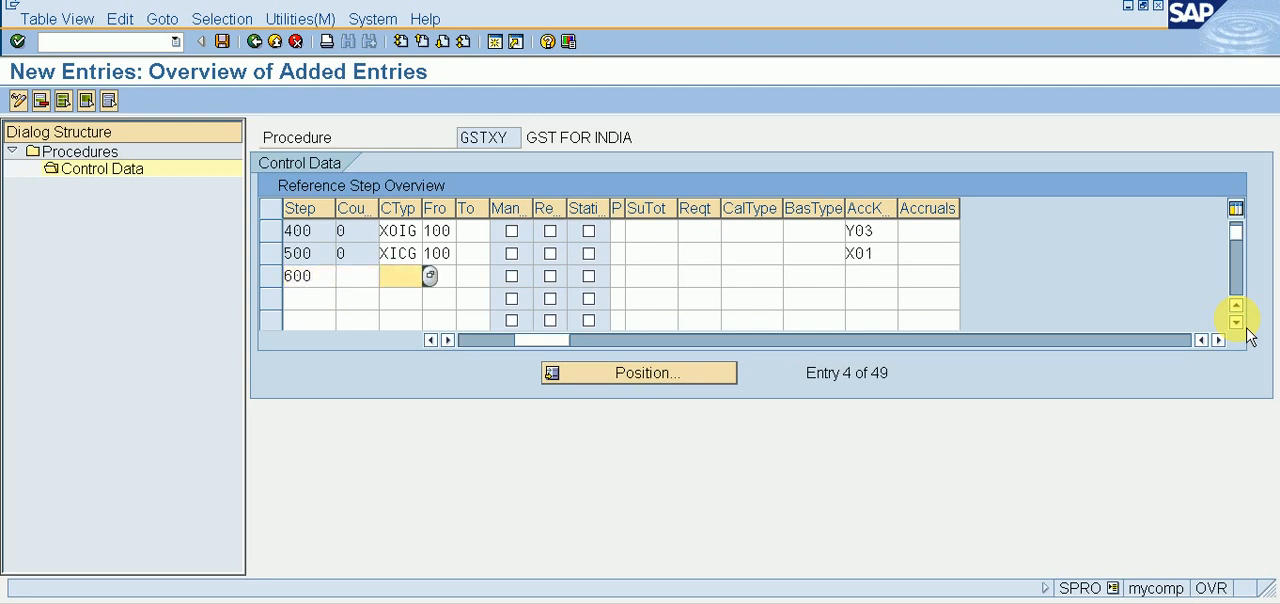
text(X)
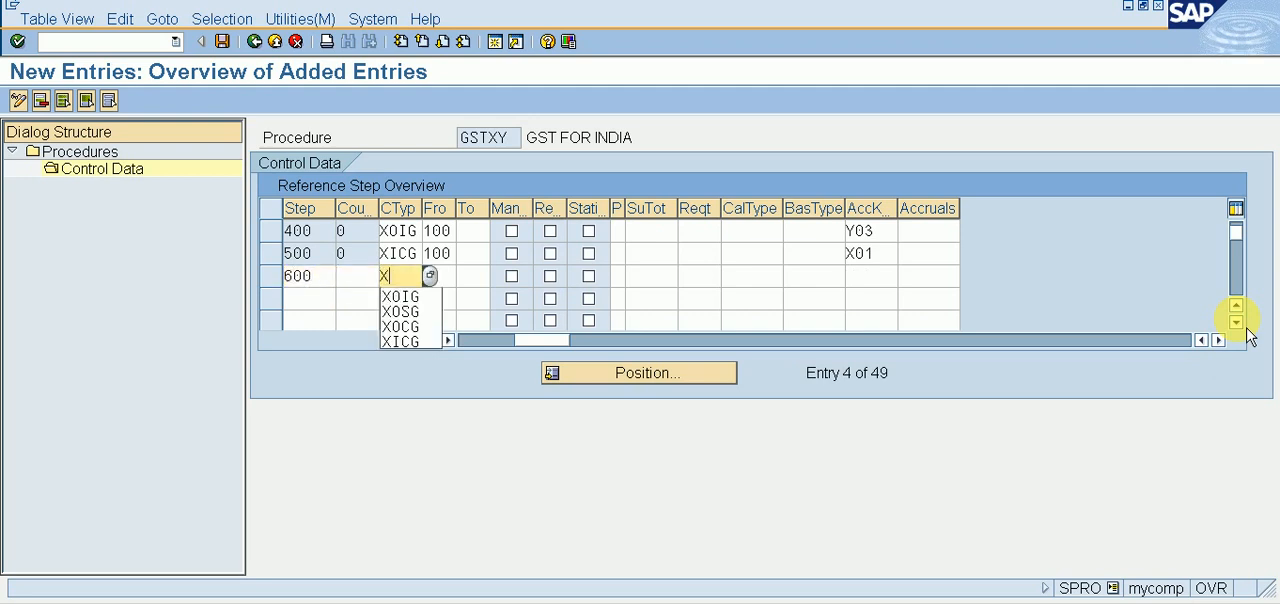
text(ISG)
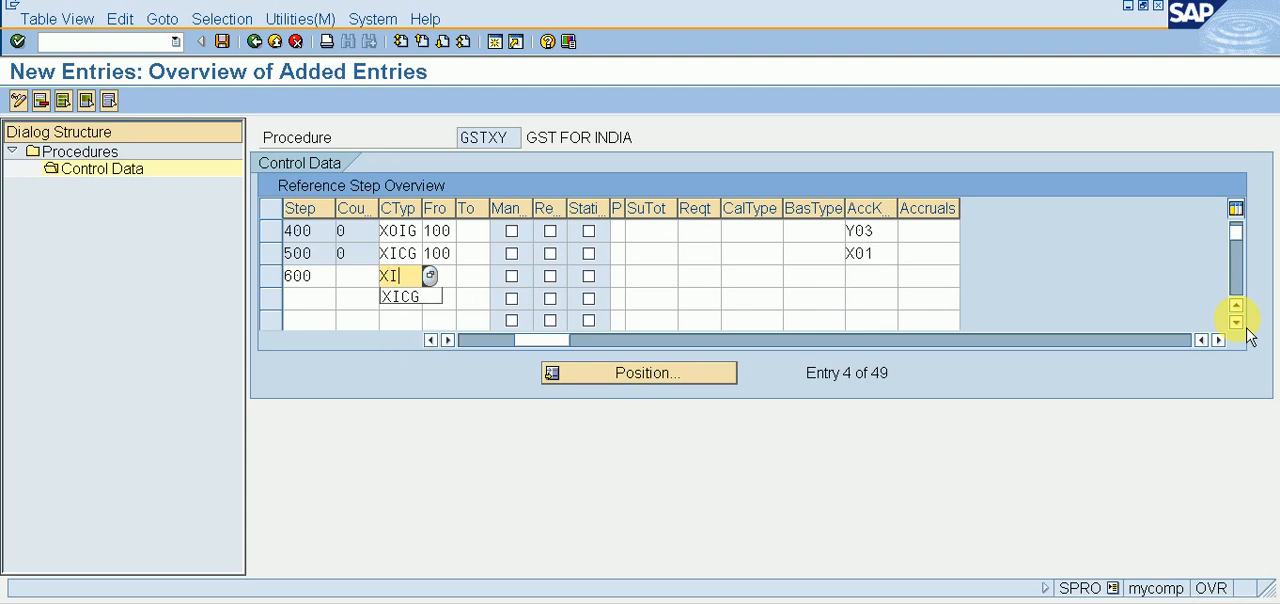
key(Tab)
Step: Set step 600's From step to 100 and its account key to X02
key(Tab)
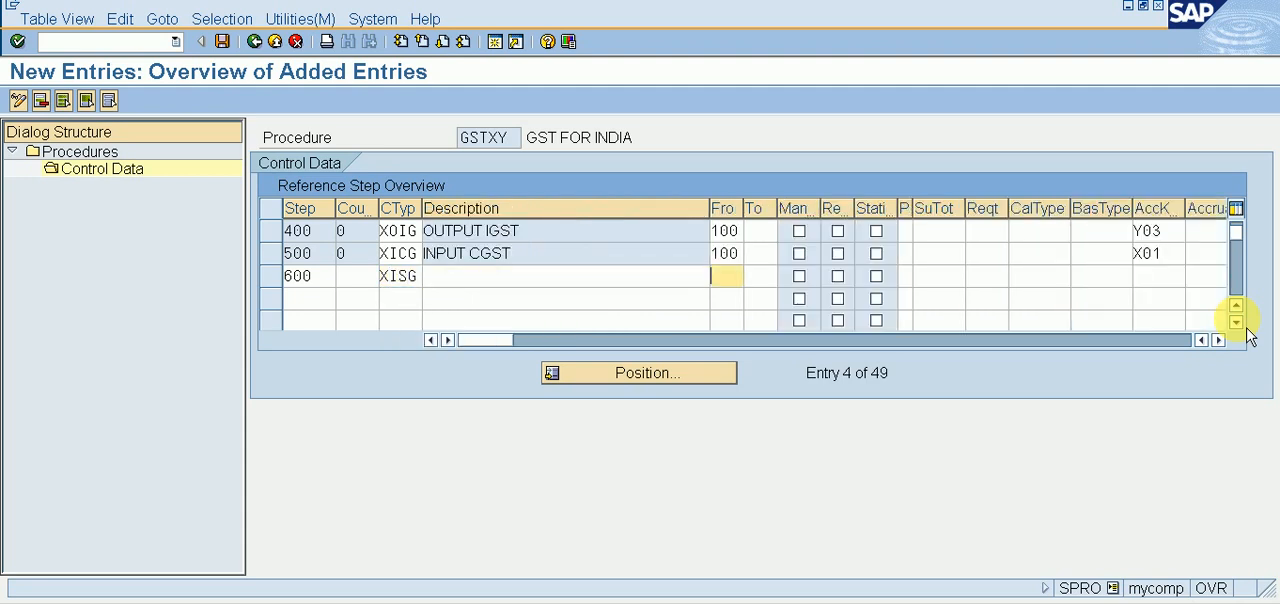
text(100)
key(Tab)
key(Tab)
key(Tab)
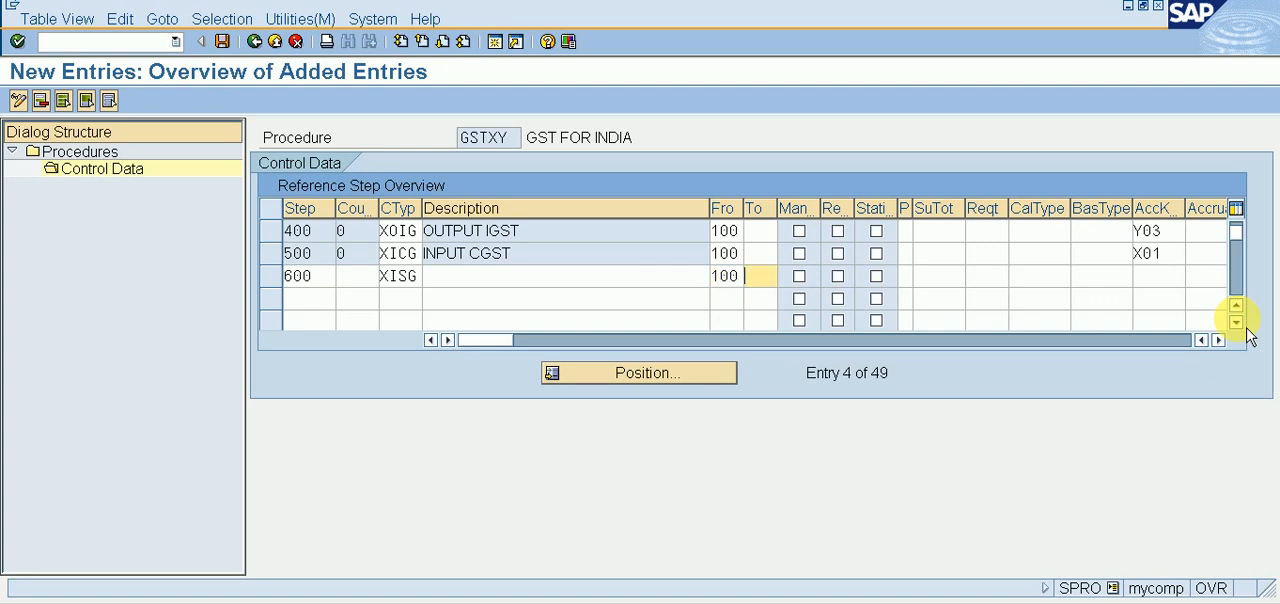
key(Tab)
key(Tab)
key(Tab)
key(Tab)
key(Tab)
key(Tab)
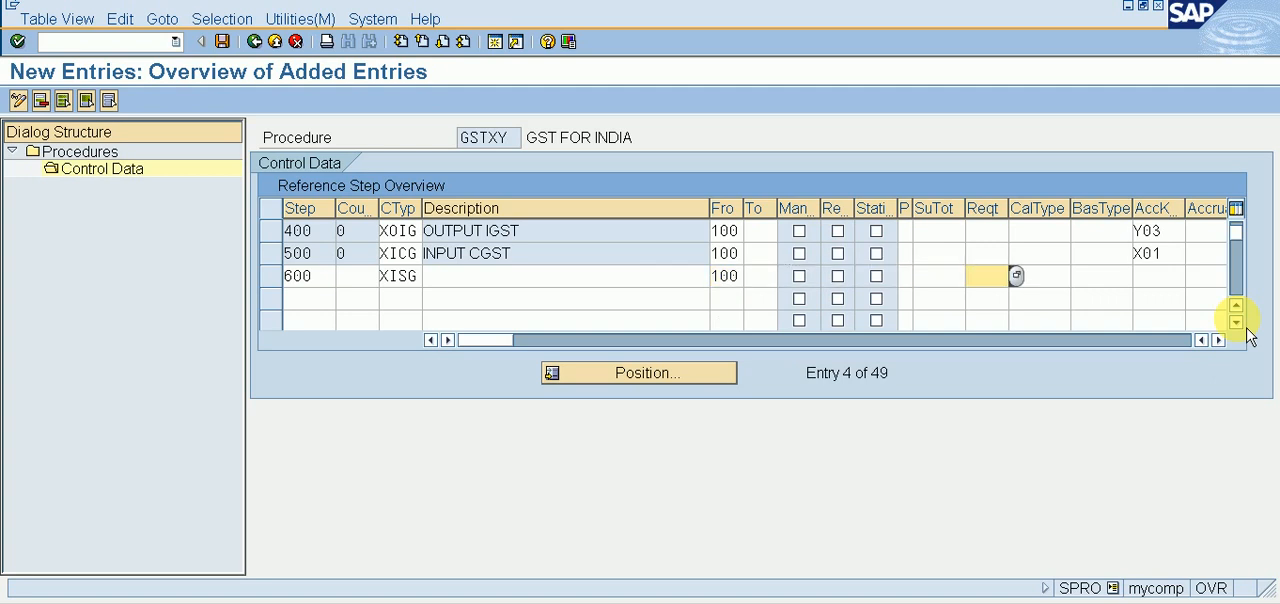
key(Tab)
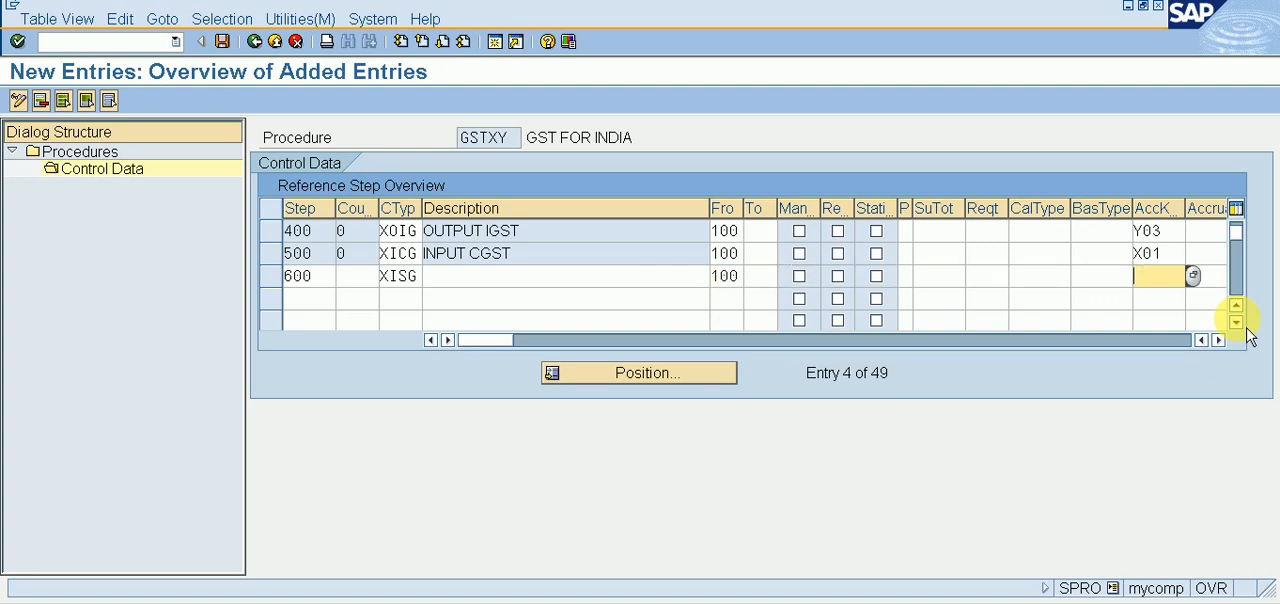
text(X01)
key(BackSpace)
text(2)
Step: Add step 700 with condition type XIIG in the row below step 600
key(Tab)
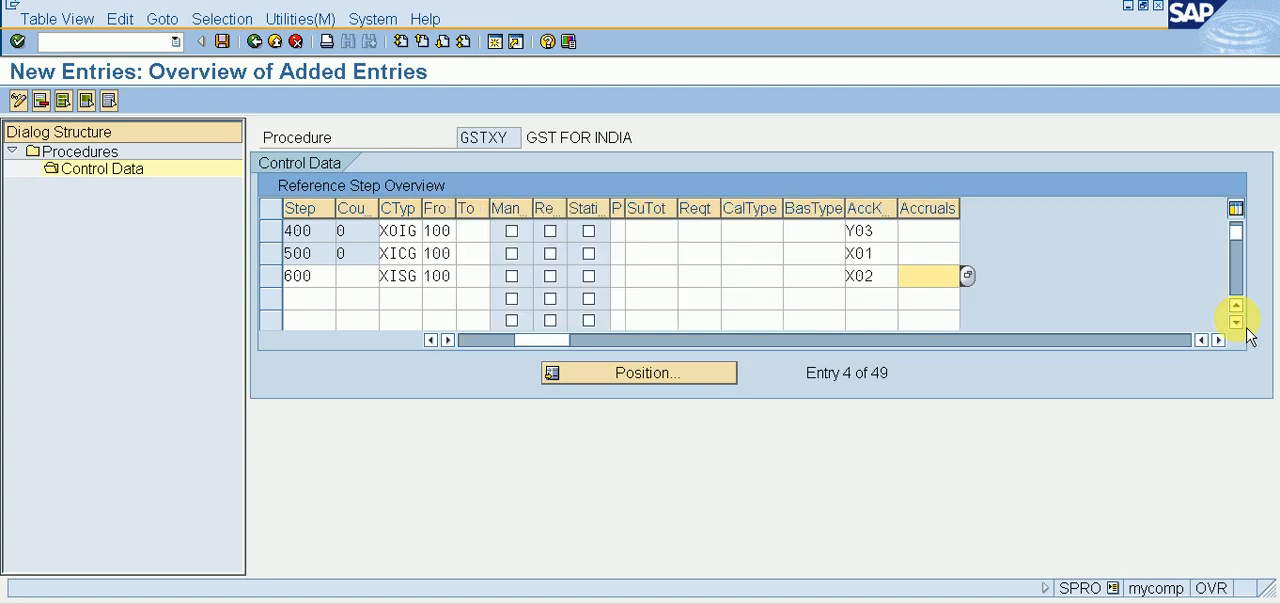
key(Tab)
text(700)
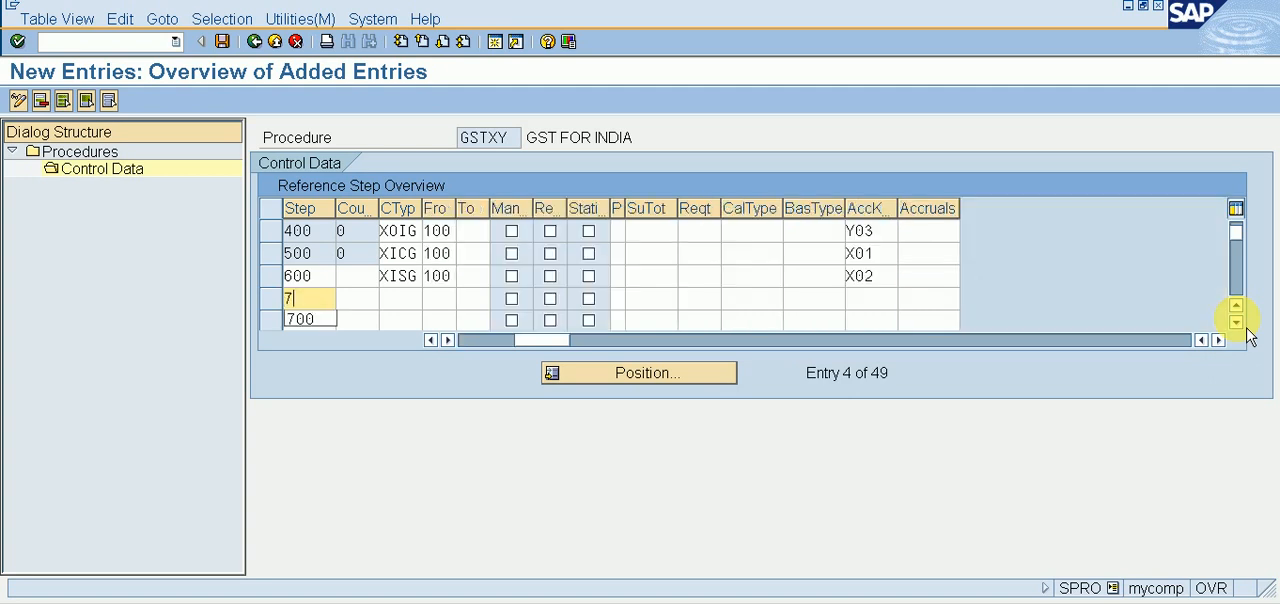
key(Tab)
key(Tab)
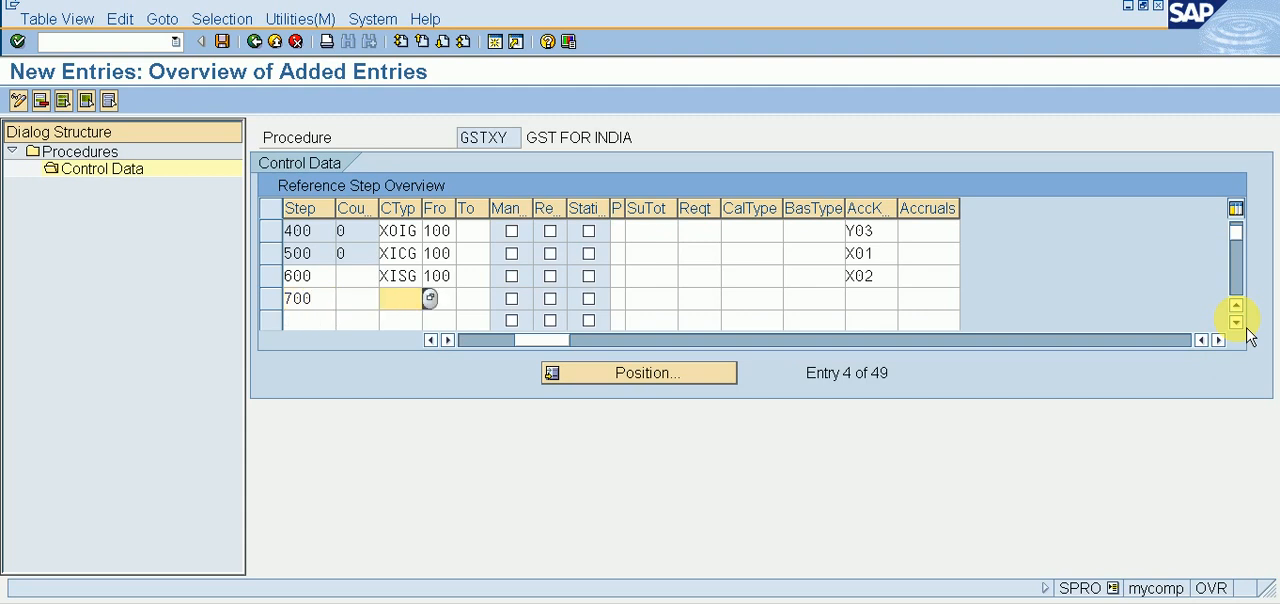
text(X)
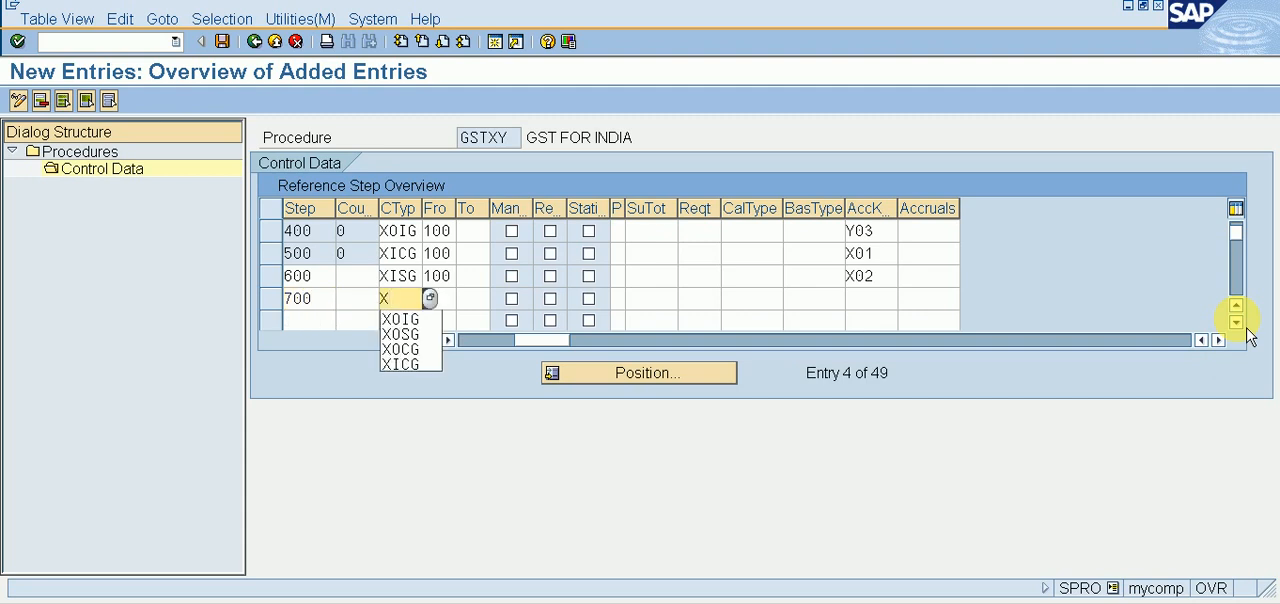
text(IIG)
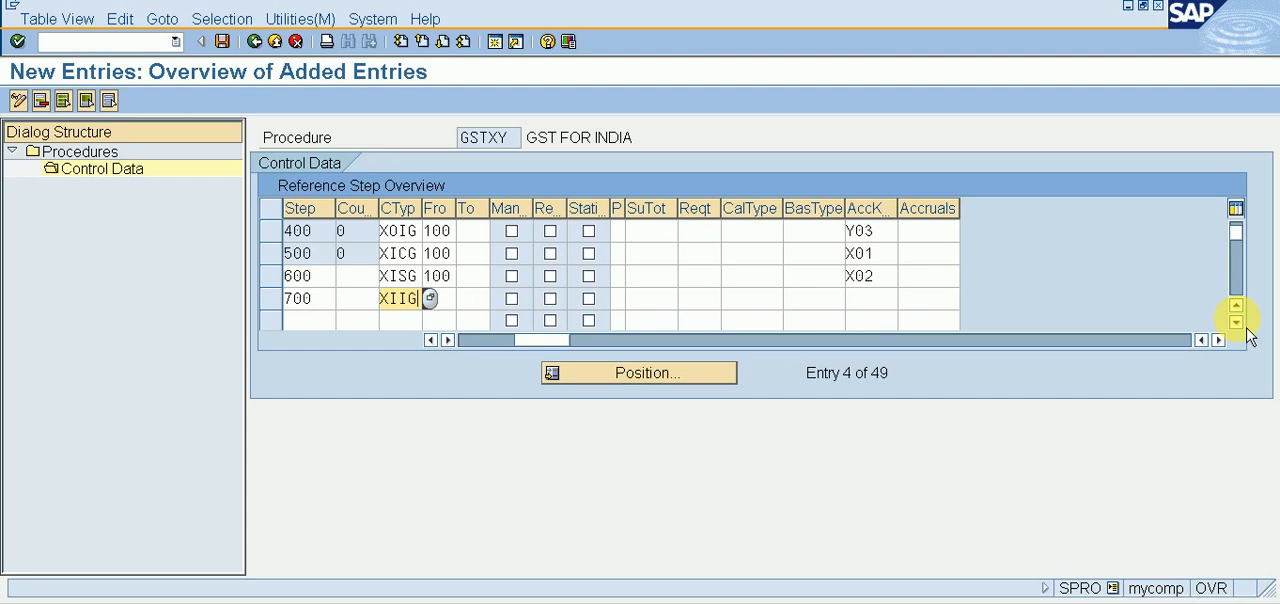
key(Tab)
Step: Set step 700's From step to 100 and its account key to X03
key(Tab)
text(100)
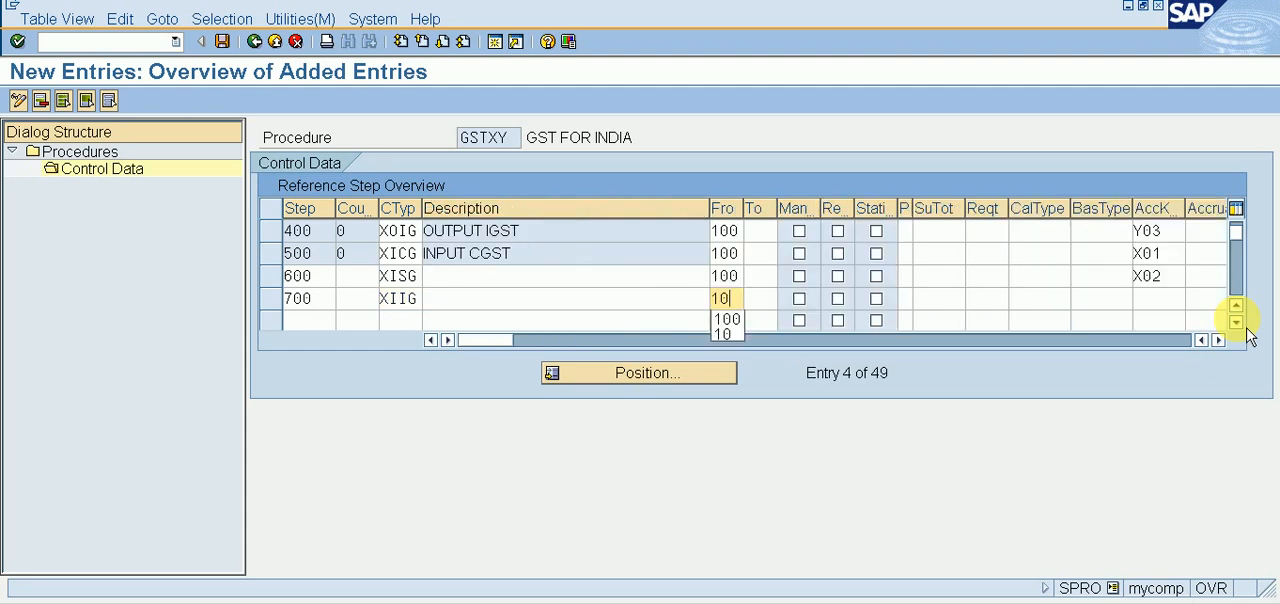
key(Tab)
key(Tab)
key(Tab)
key(Tab)
key(Tab)
key(Tab)
key(Tab)
key(Tab)
key(Tab)
key(Tab)
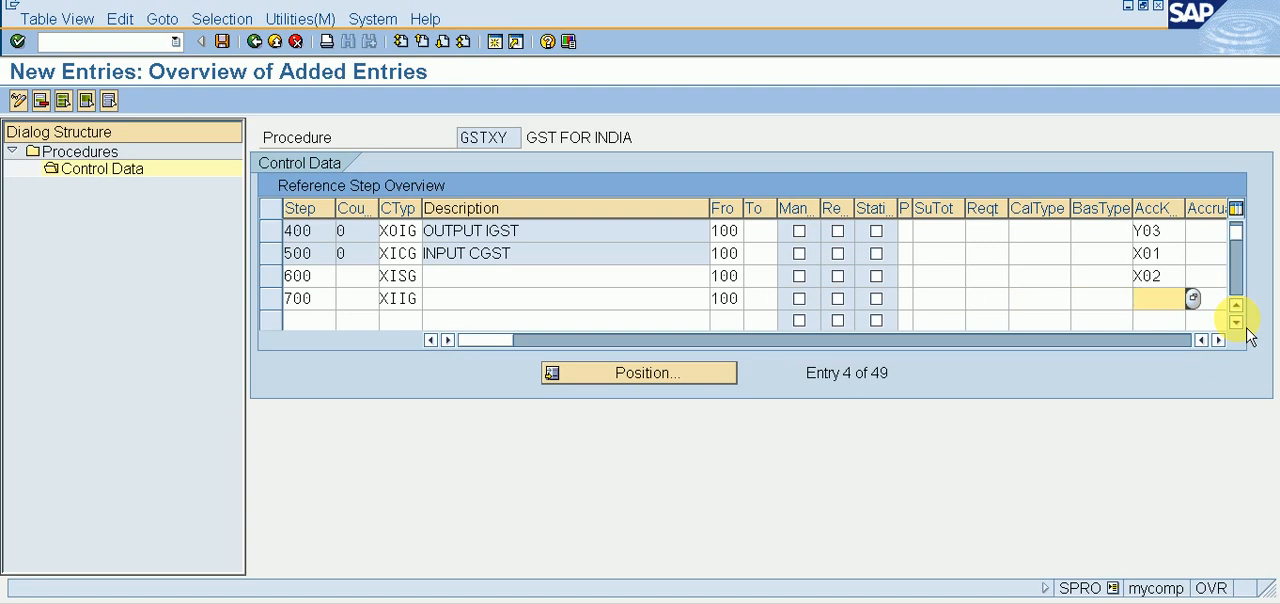
text(X03)
key(Return)
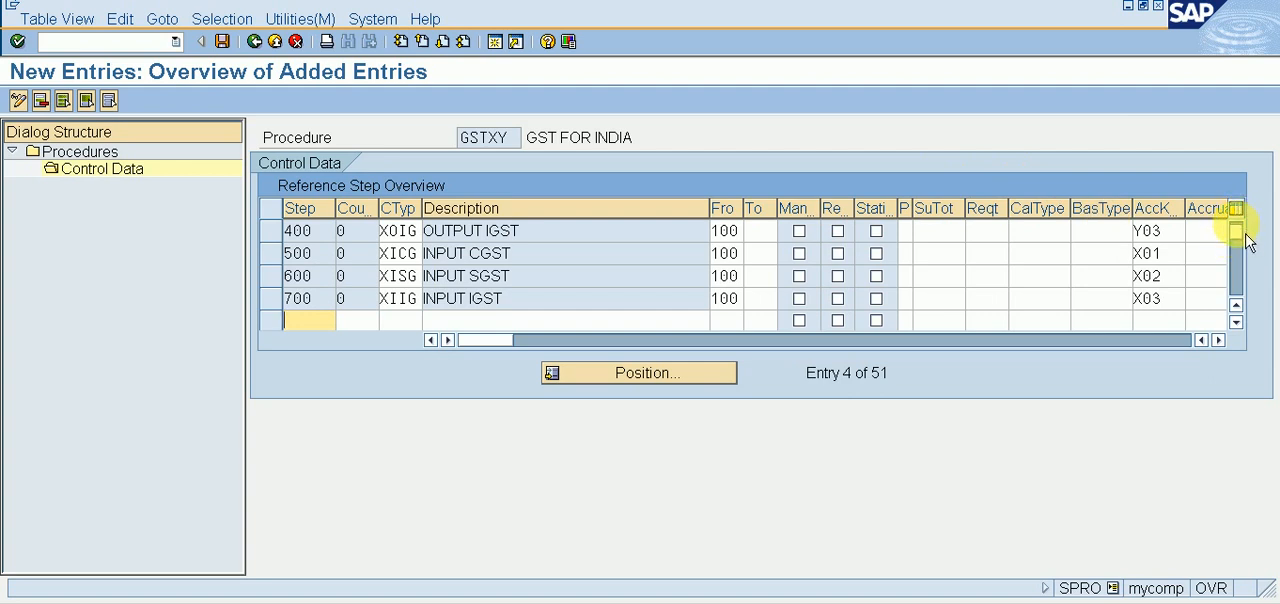
Step: Save the GSTXY control data and return to the implementation guide structure
drag(1239, 239, 1238, 232)
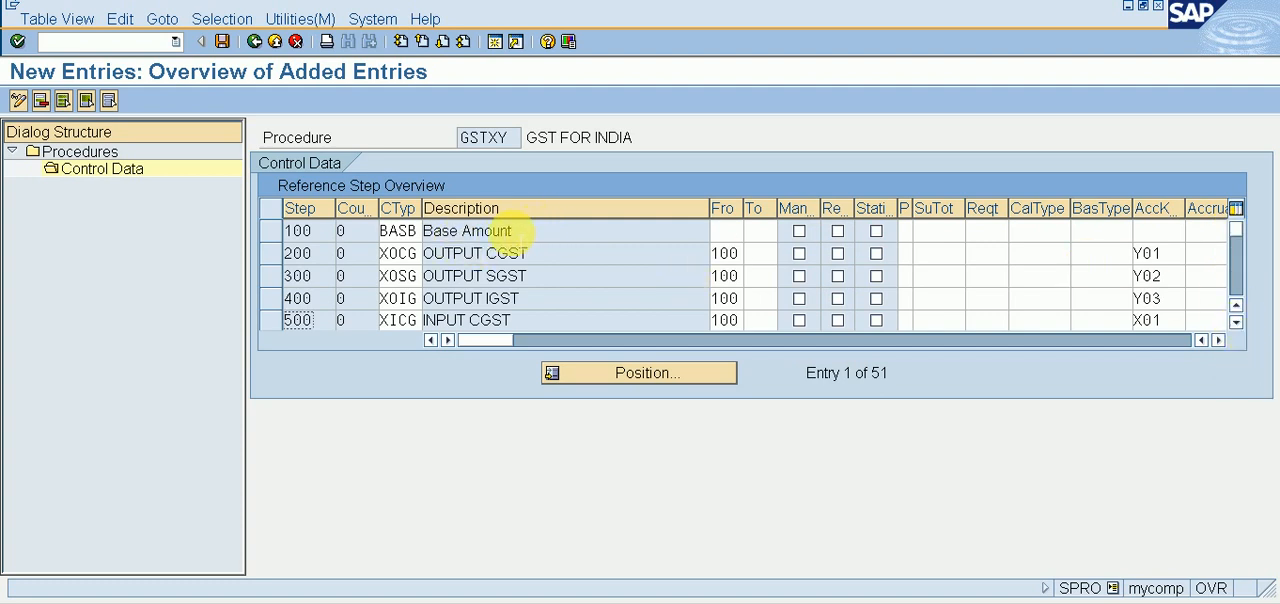
click(222, 42)
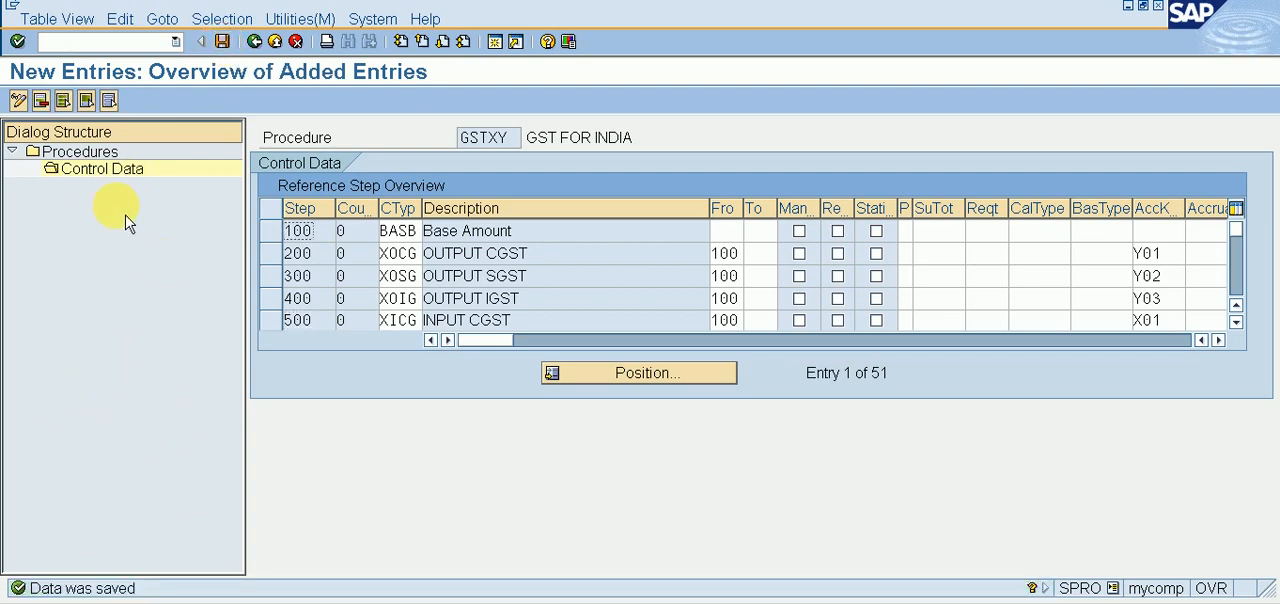
click(263, 57)
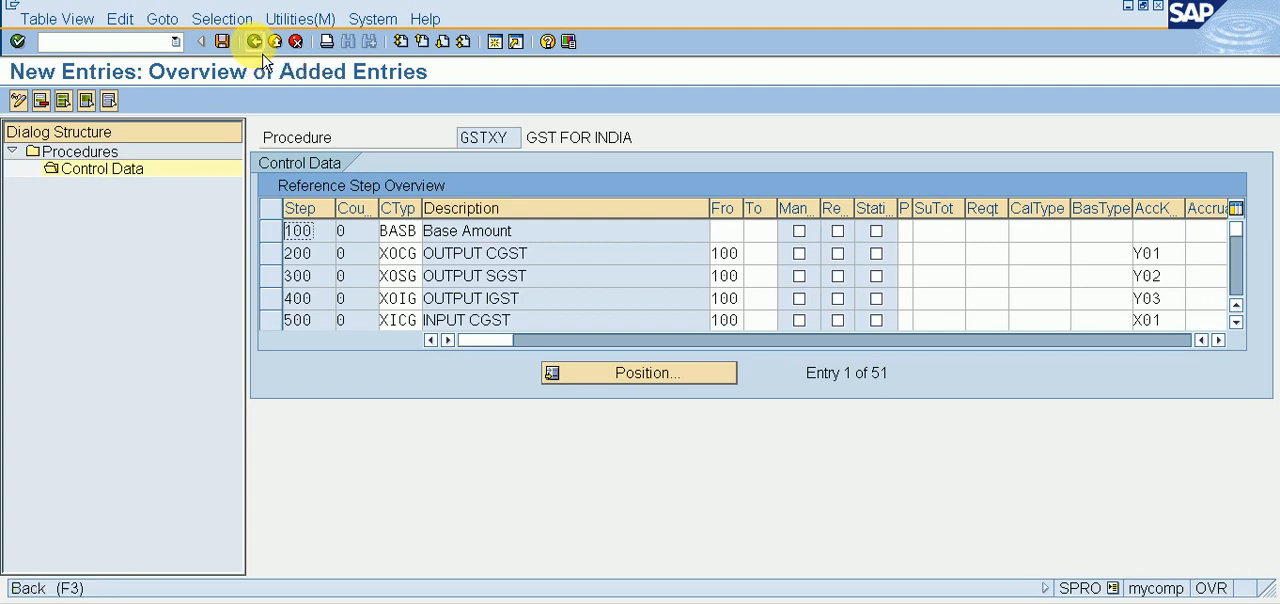
click(263, 57)
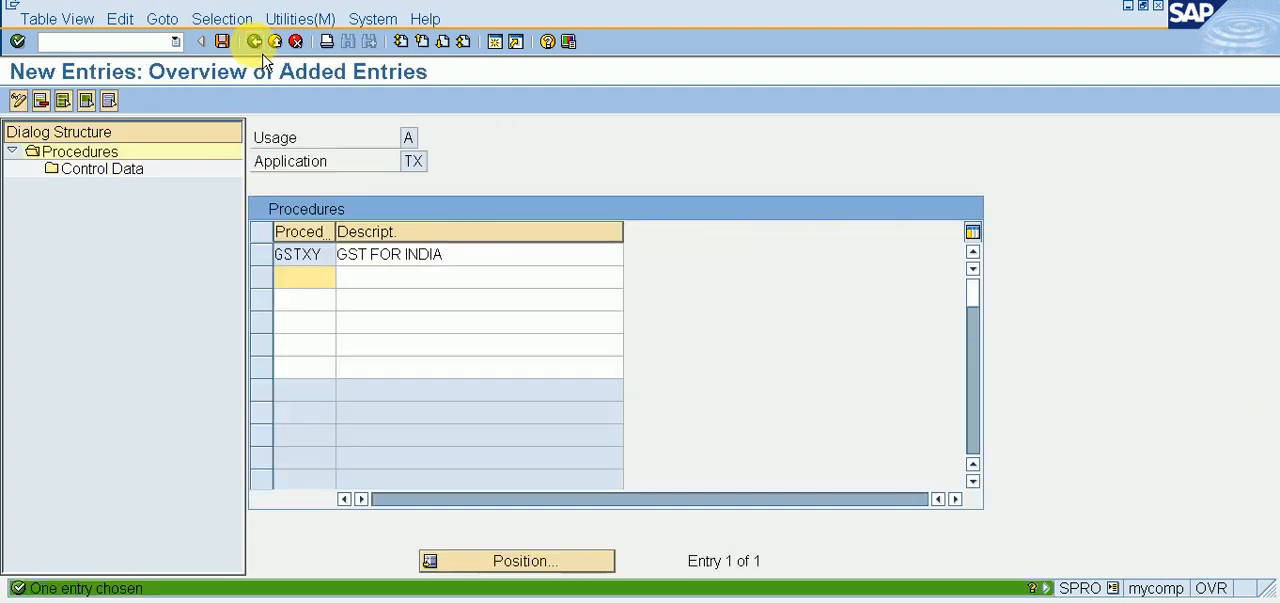
click(263, 58)
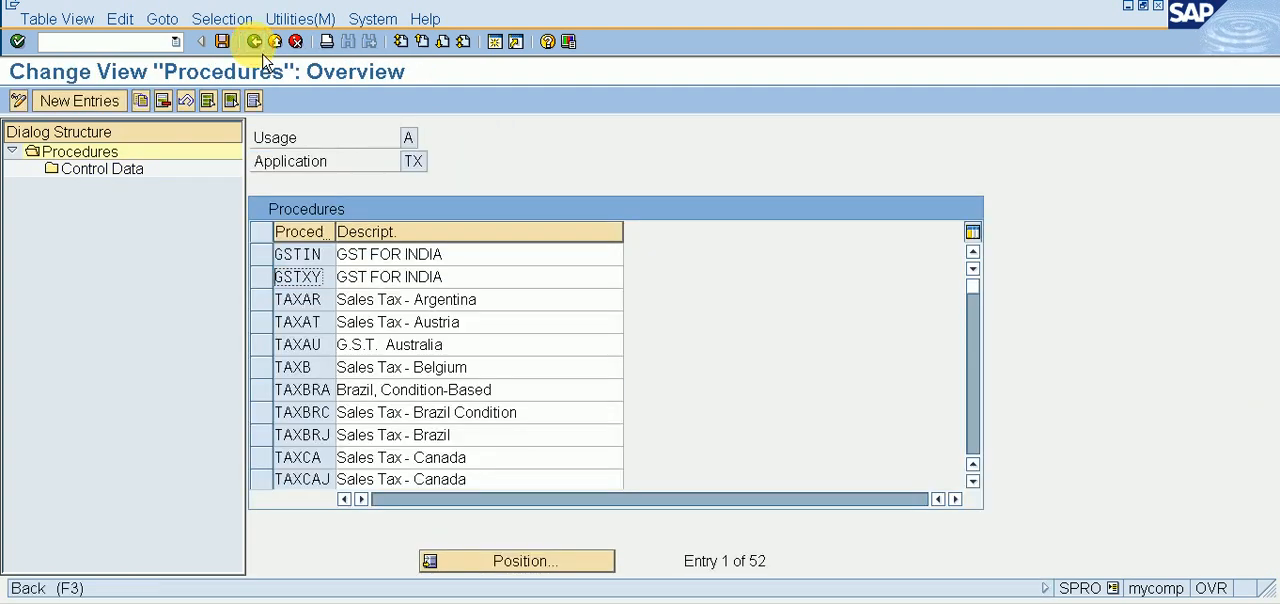
click(256, 43)
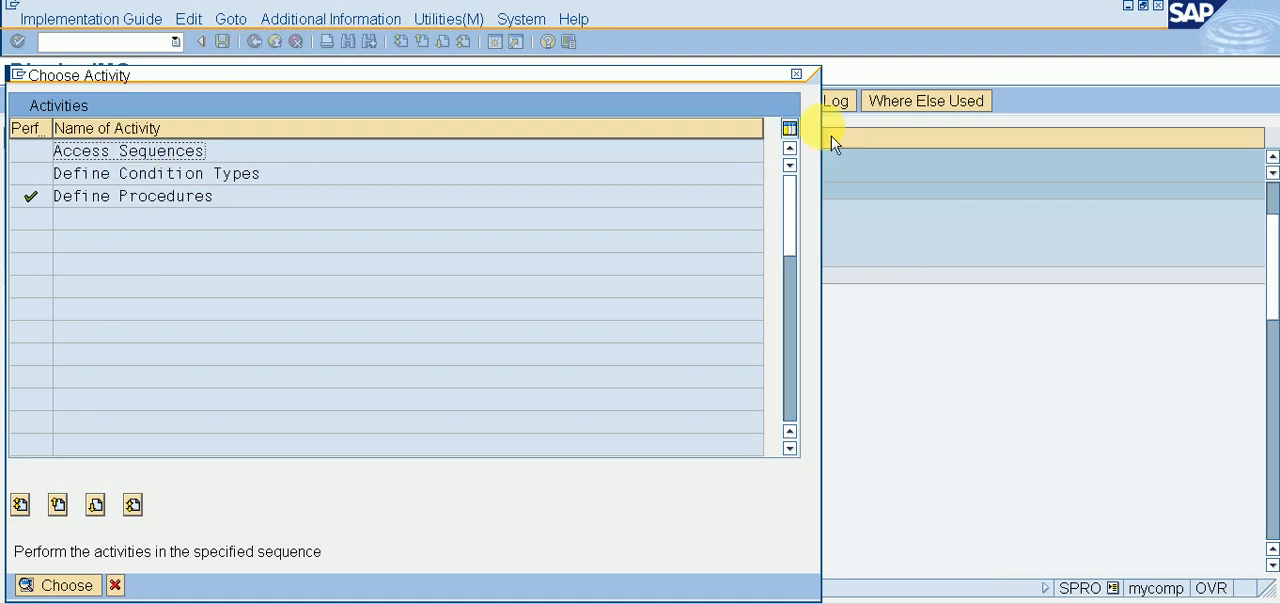
click(796, 74)
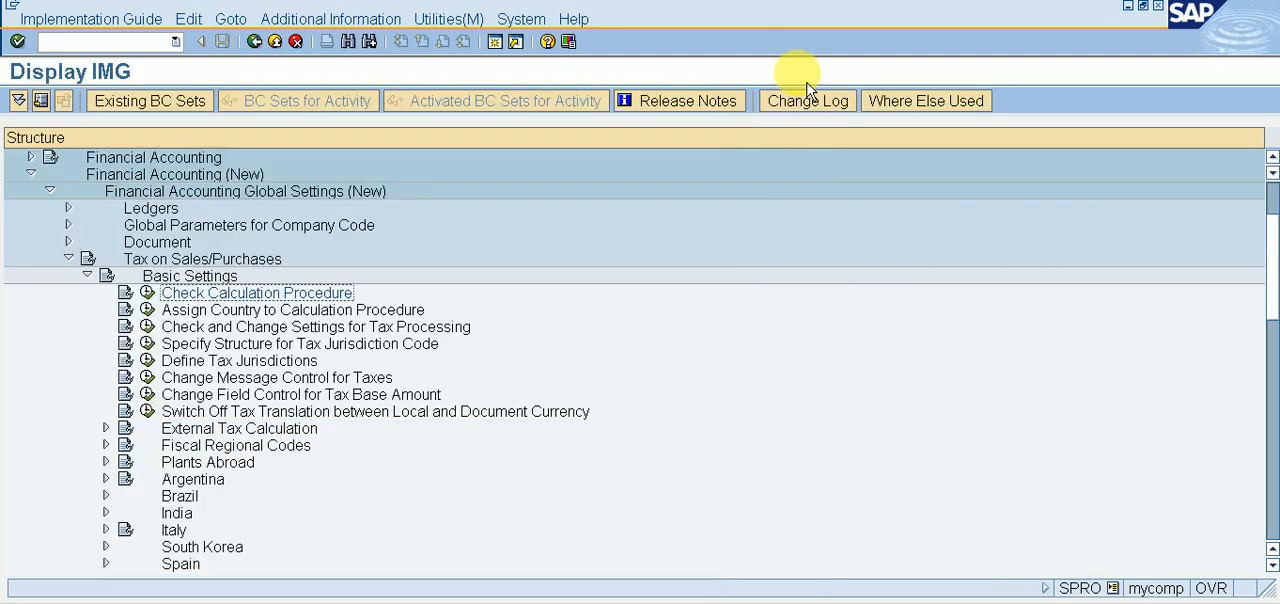
Step: Open the Assign Country to Calculation Procedure activity and position the country list at IN
click(156, 322)
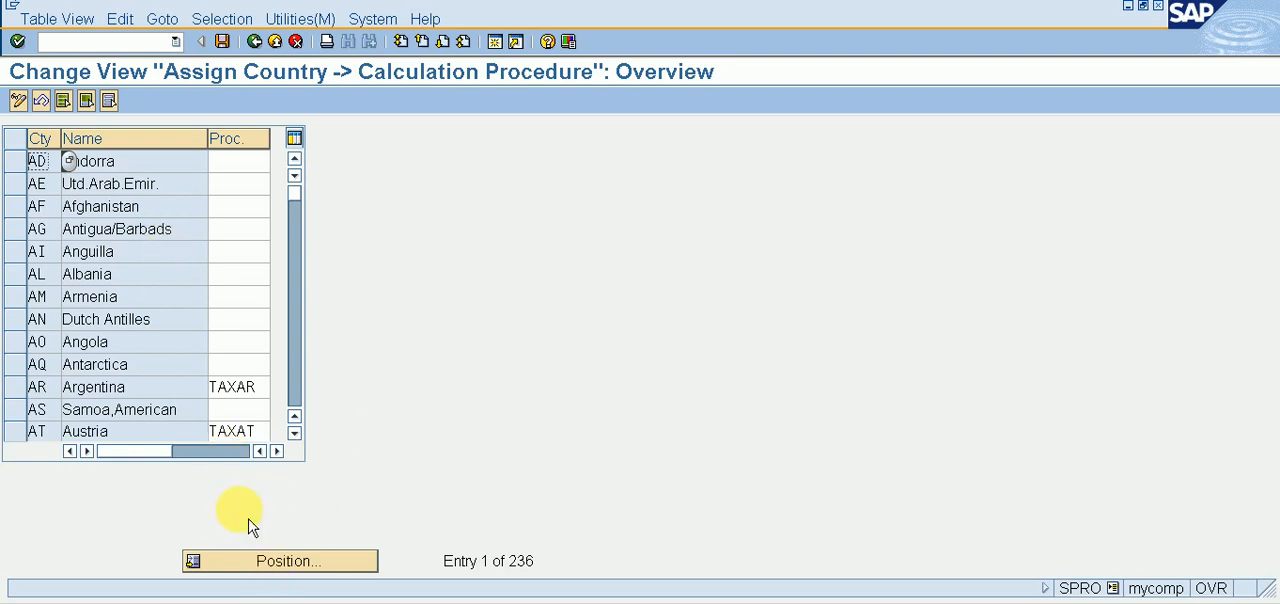
click(250, 562)
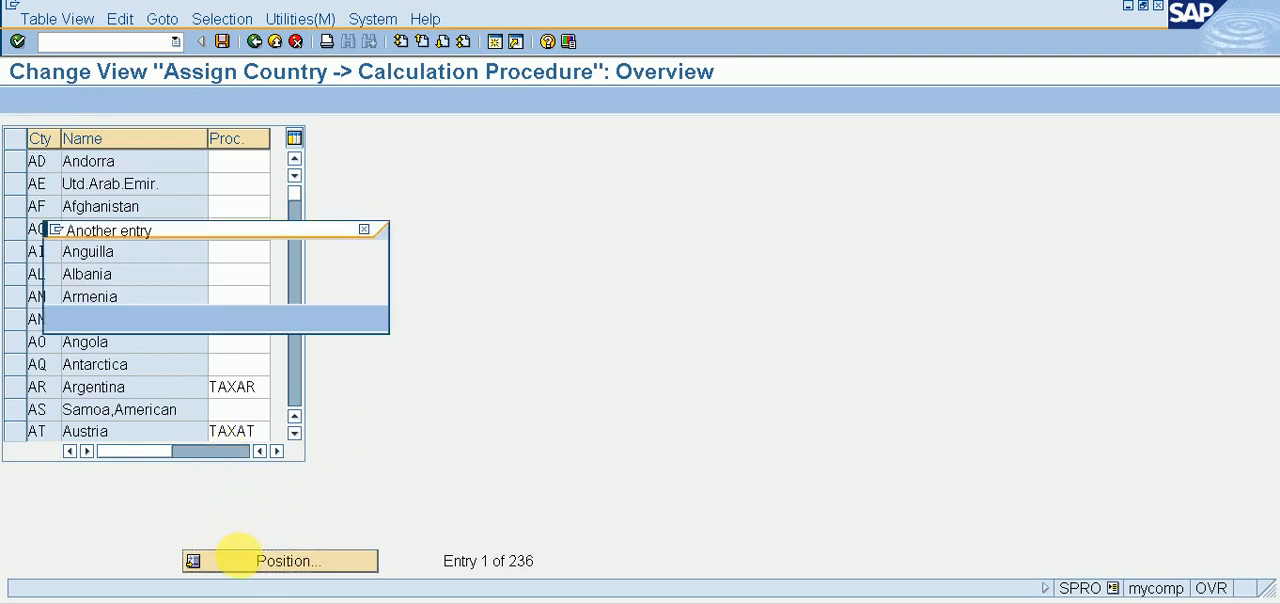
text(IN)
key(Return)
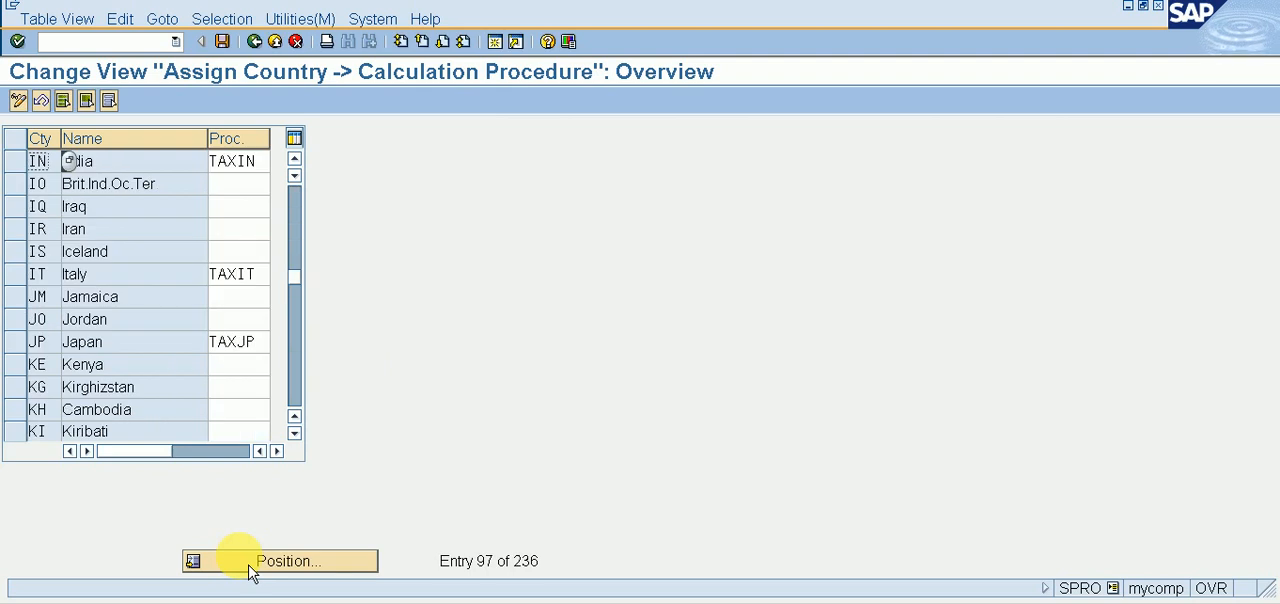
Step: Assign calculation procedure GSTXY to India and save the country assignment
click(214, 164)
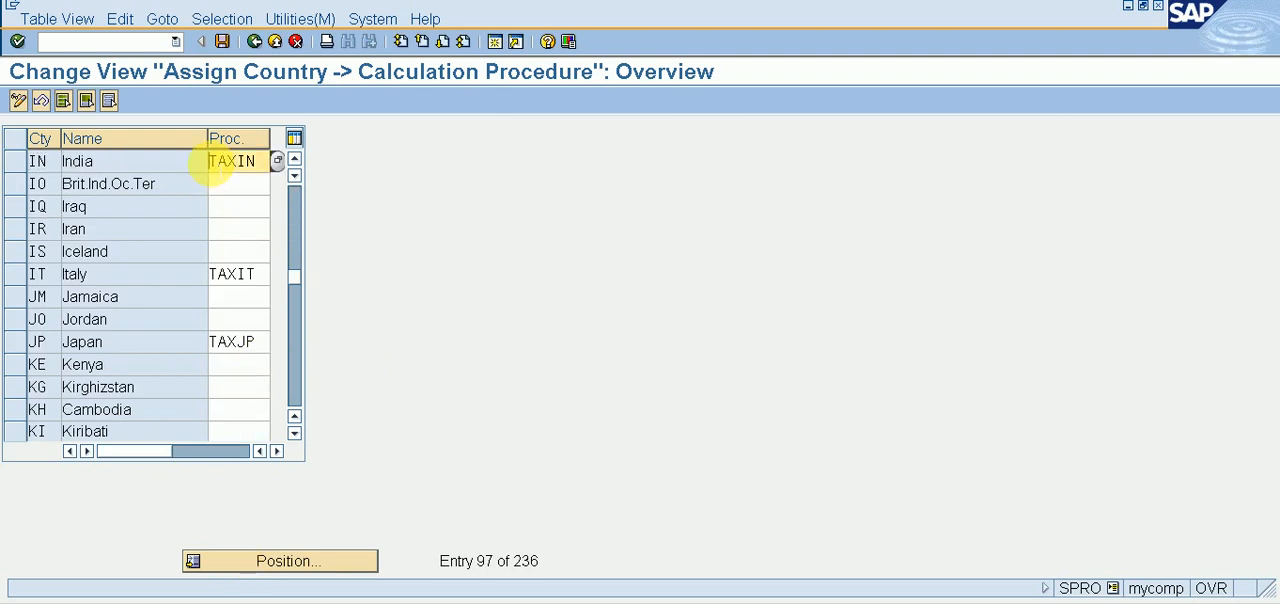
text(GSTXY)
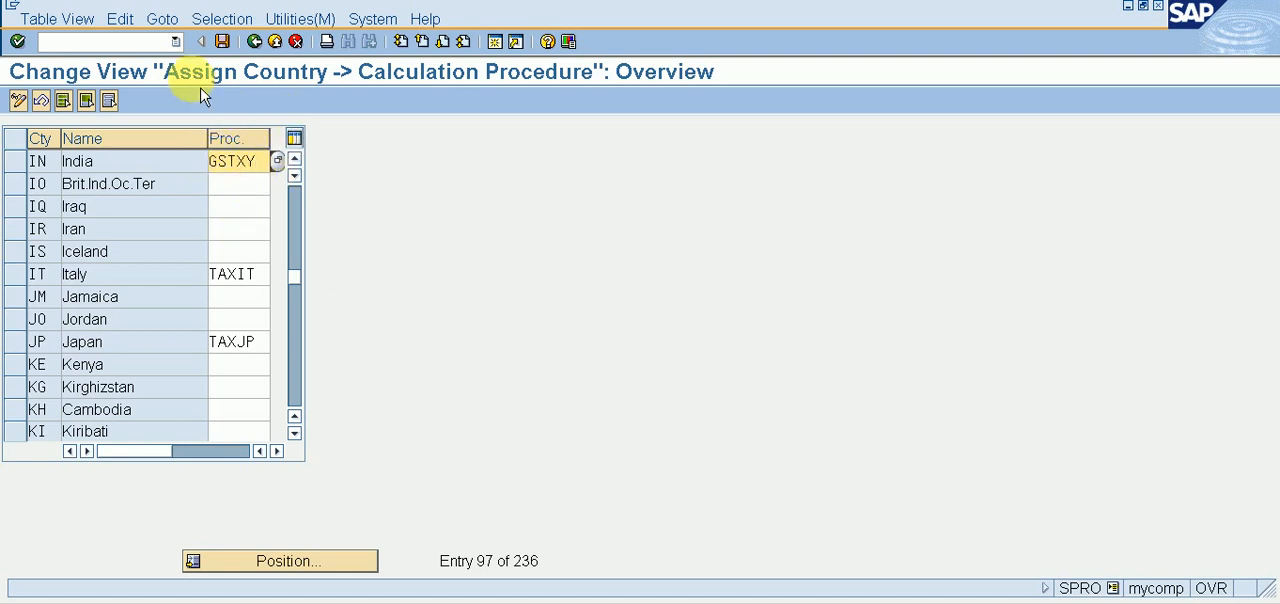
click(222, 41)
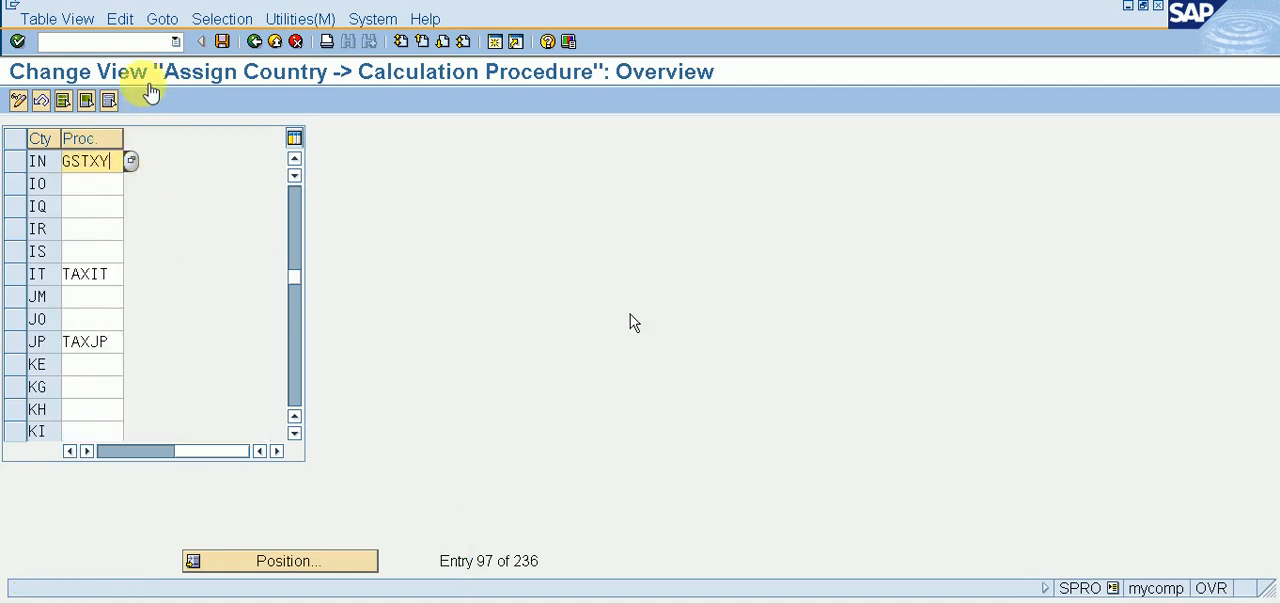
click(266, 52)
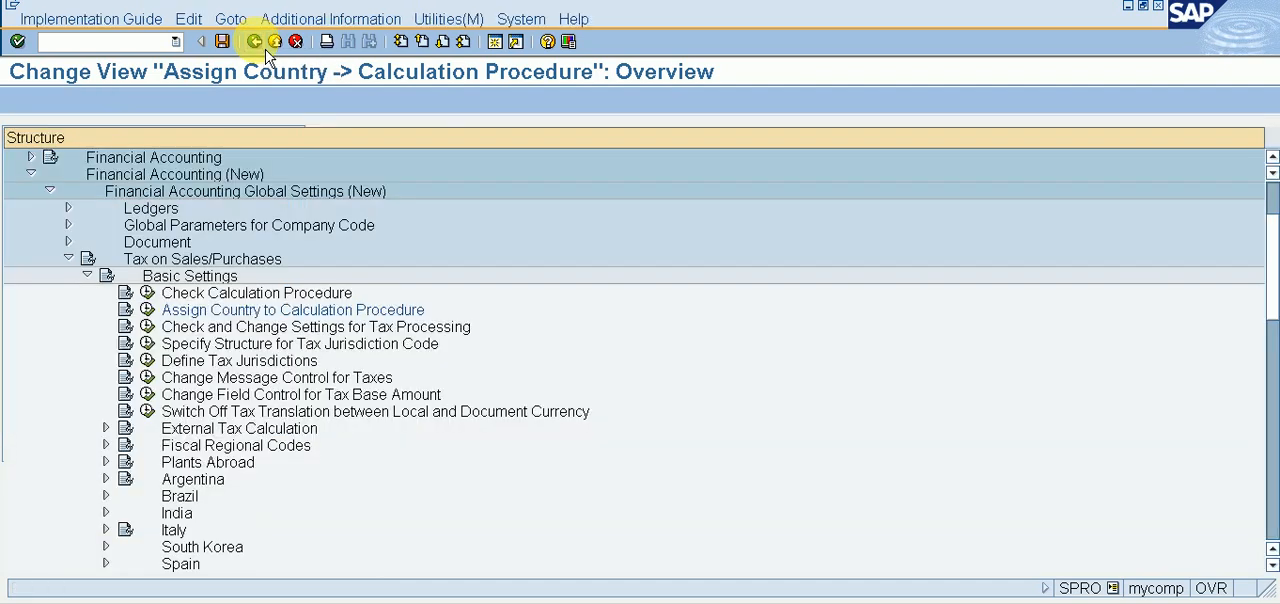
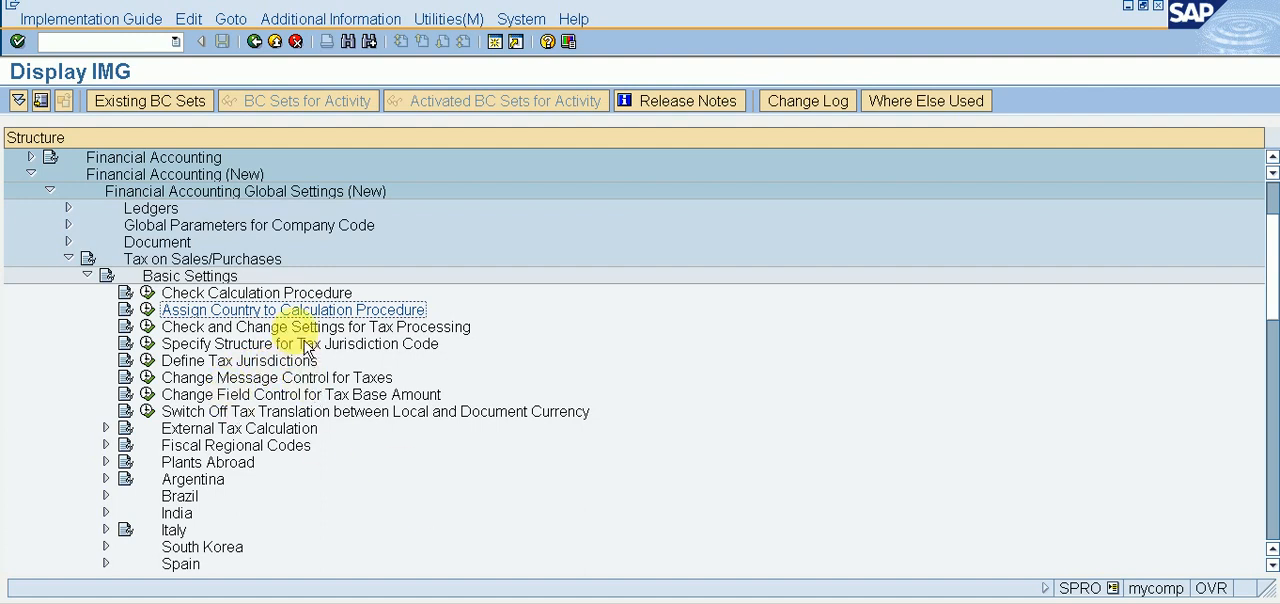
Step: Collapse Basic Settings, expand Calculation under Tax on Sales/Purchases, and show the IMG activity keys as additional information
click(88, 276)
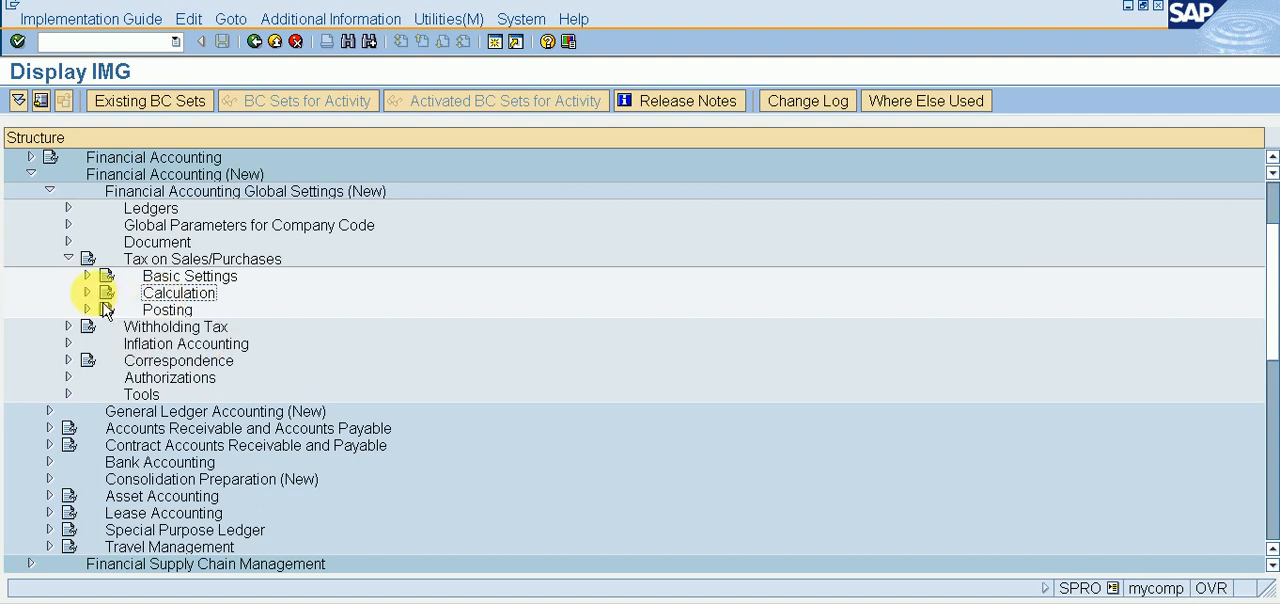
click(87, 292)
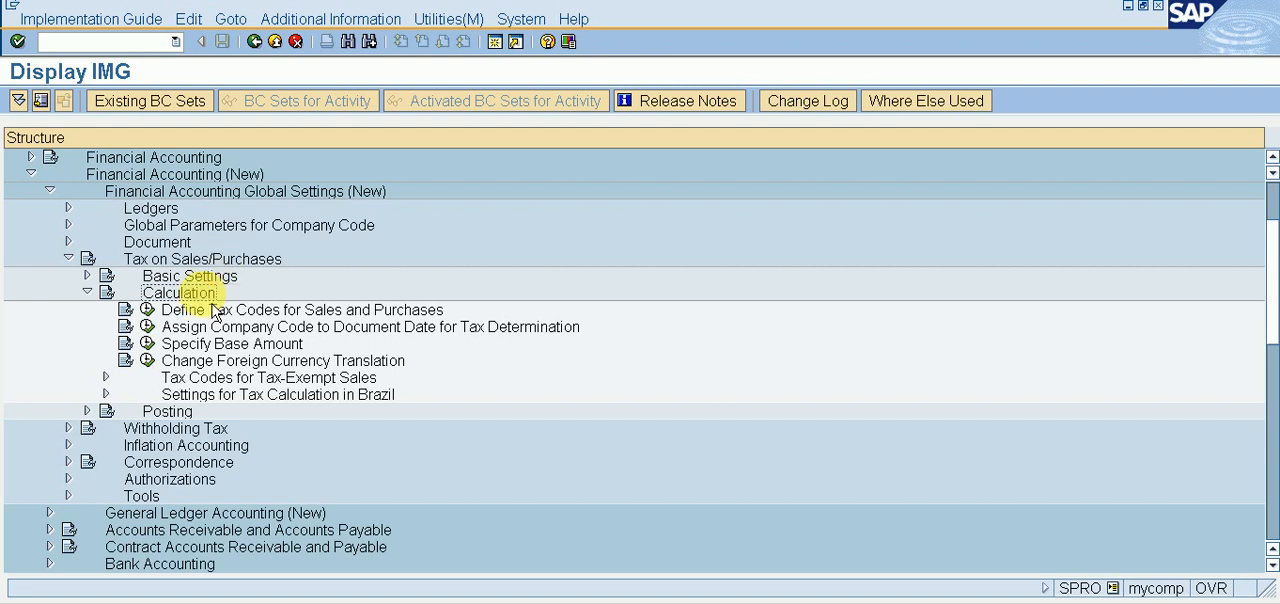
click(337, 20)
mouse_move(370, 50)
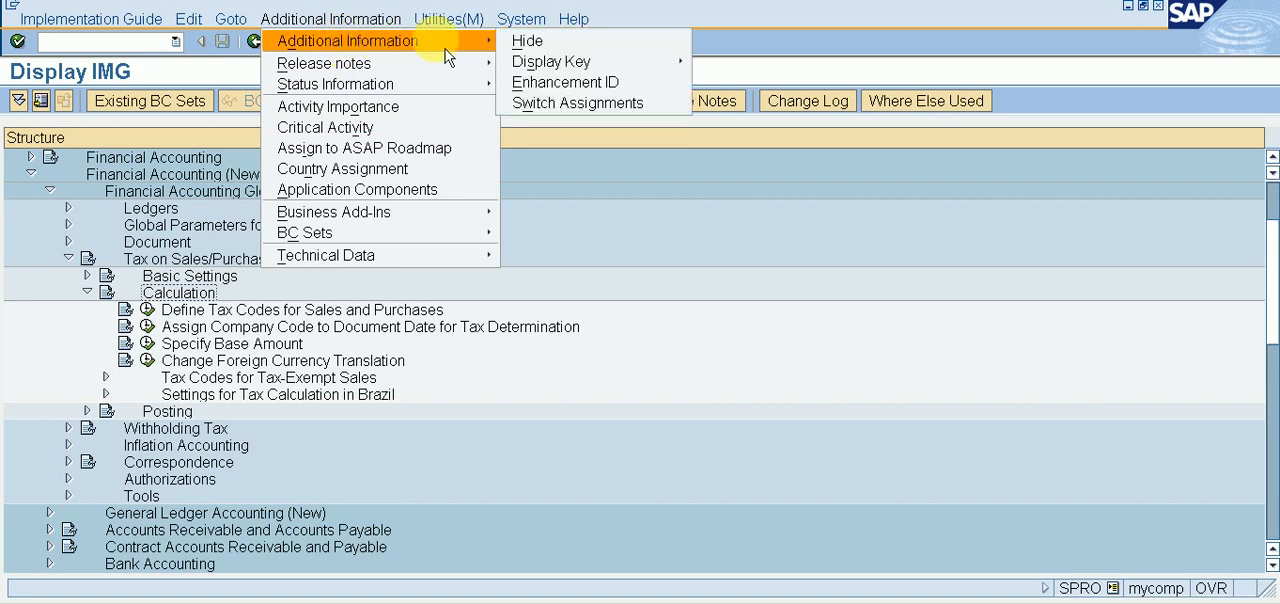
mouse_move(640, 62)
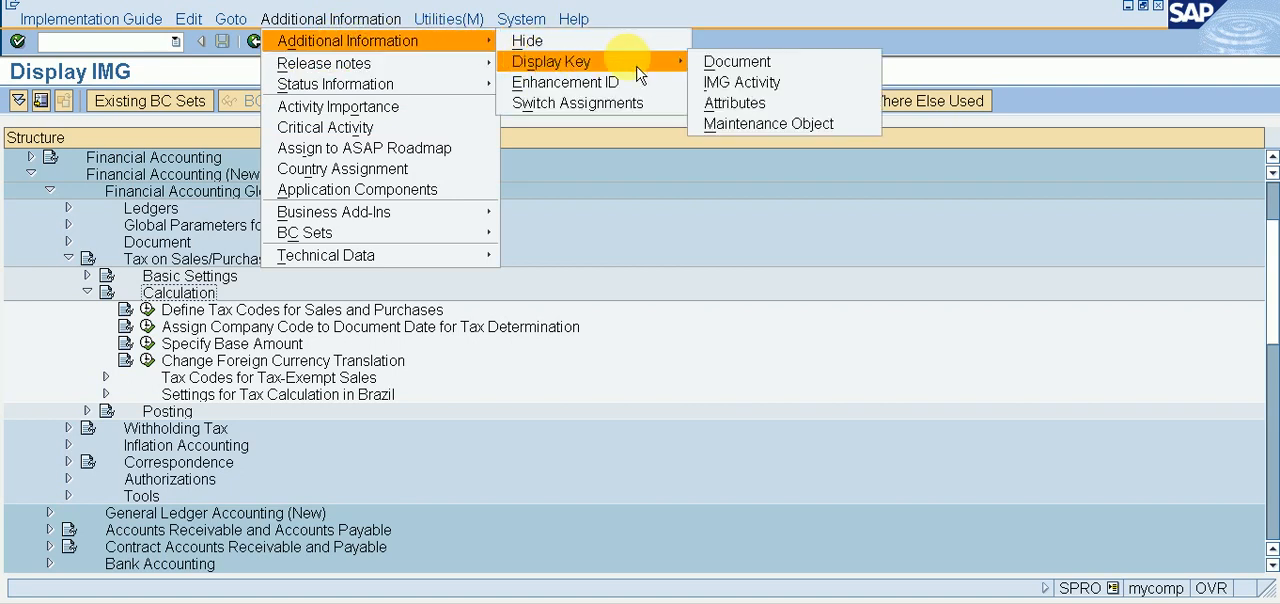
click(738, 103)
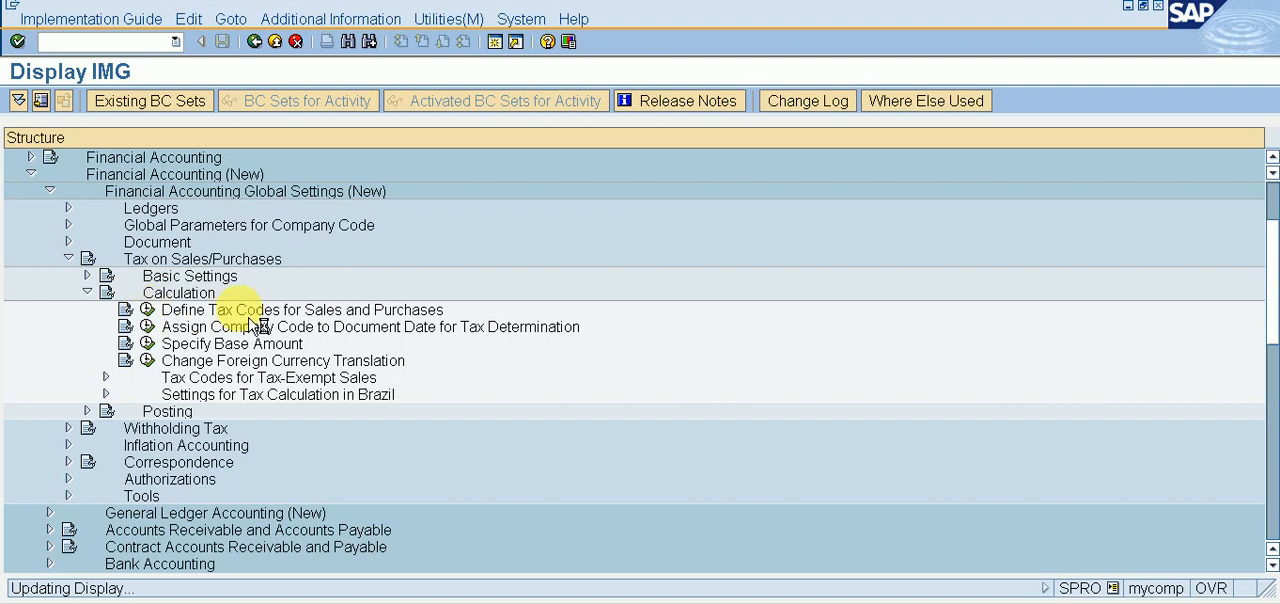
Step: Open the Define Tax Codes for Sales and Purchases activity for country IN
click(147, 310)
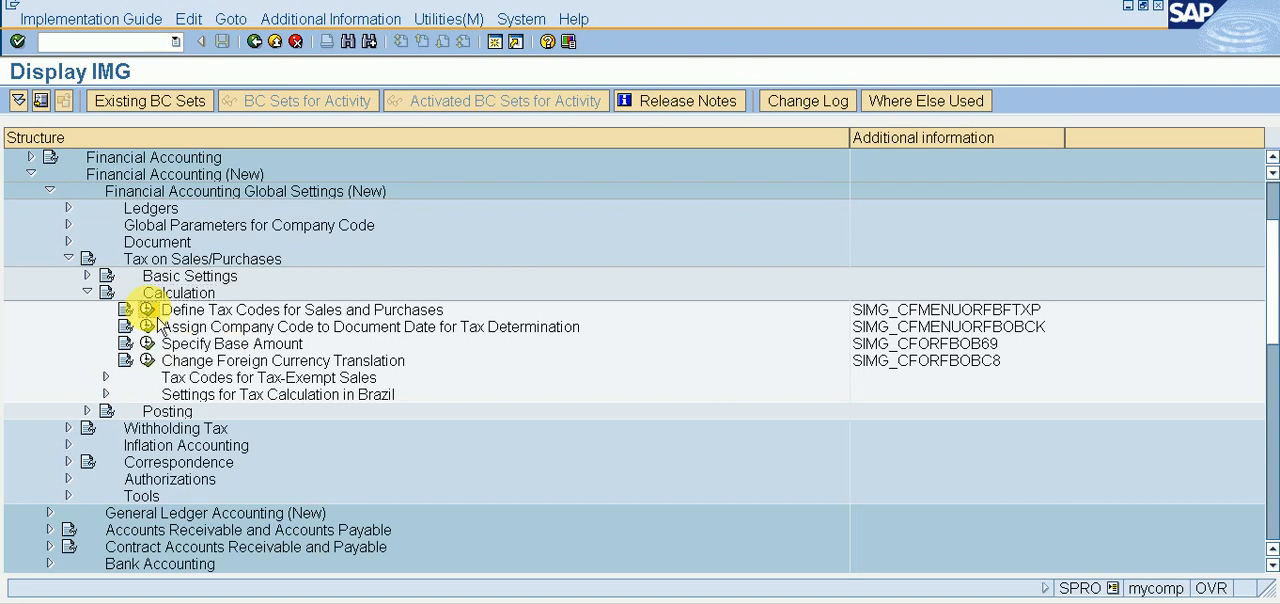
click(148, 311)
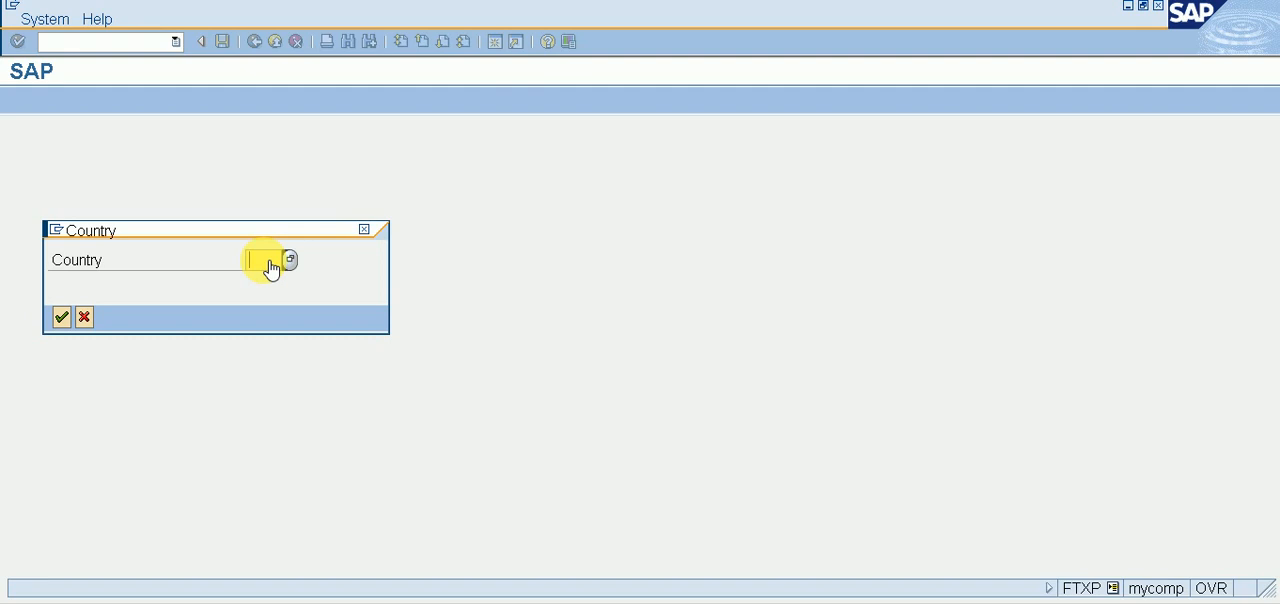
text(IN)
key(Return)
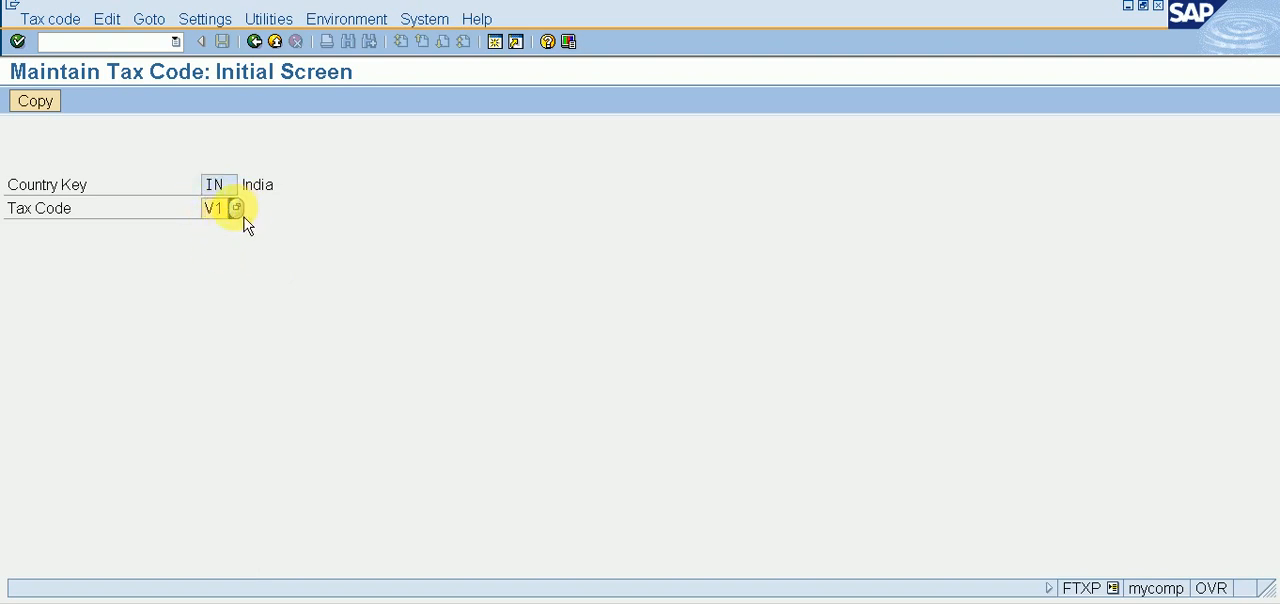
key(Return)
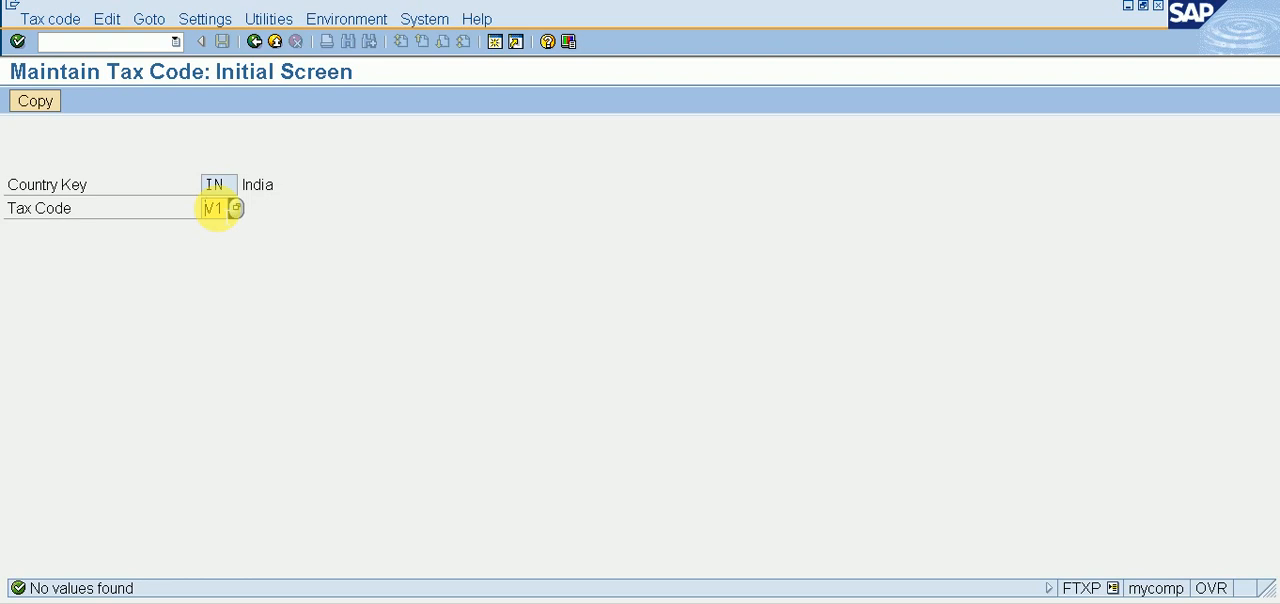
key(Return)
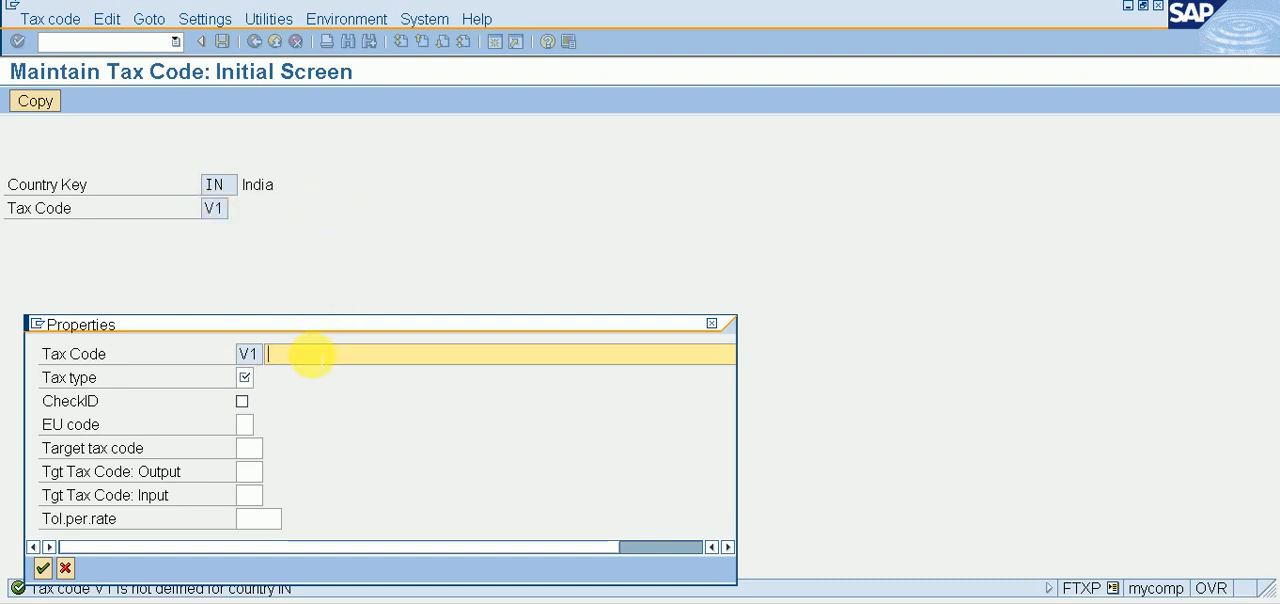
click(712, 324)
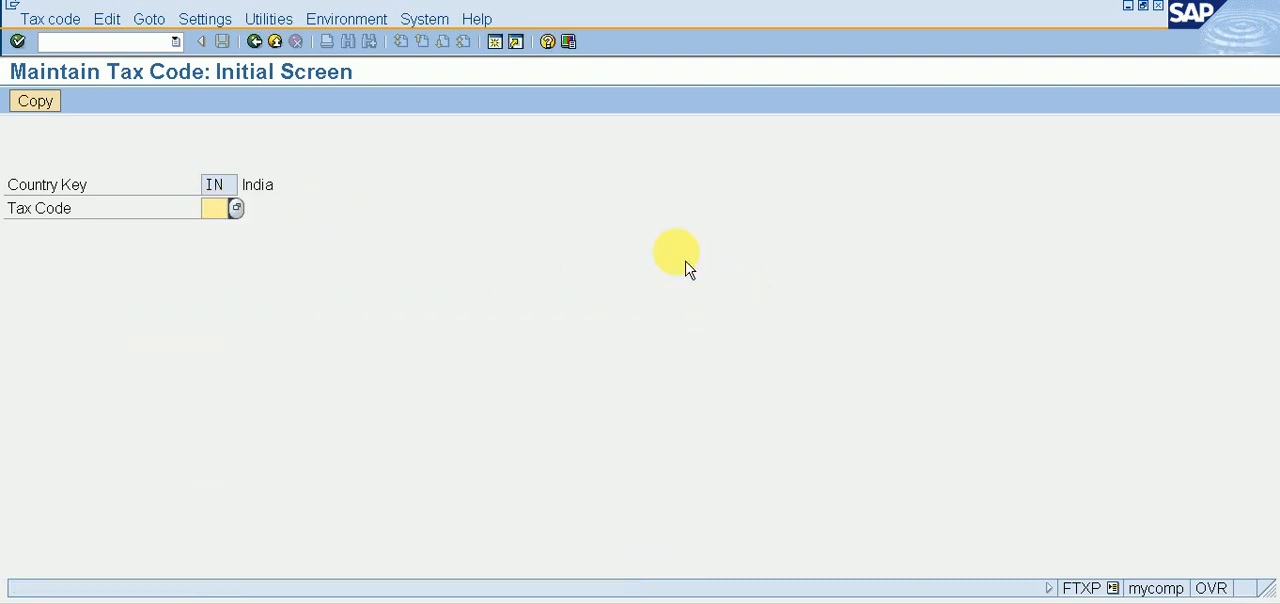
Step: Start creating tax code V1 for India with the description INPUT GST 18%
click(237, 214)
click(238, 226)
key(Return)
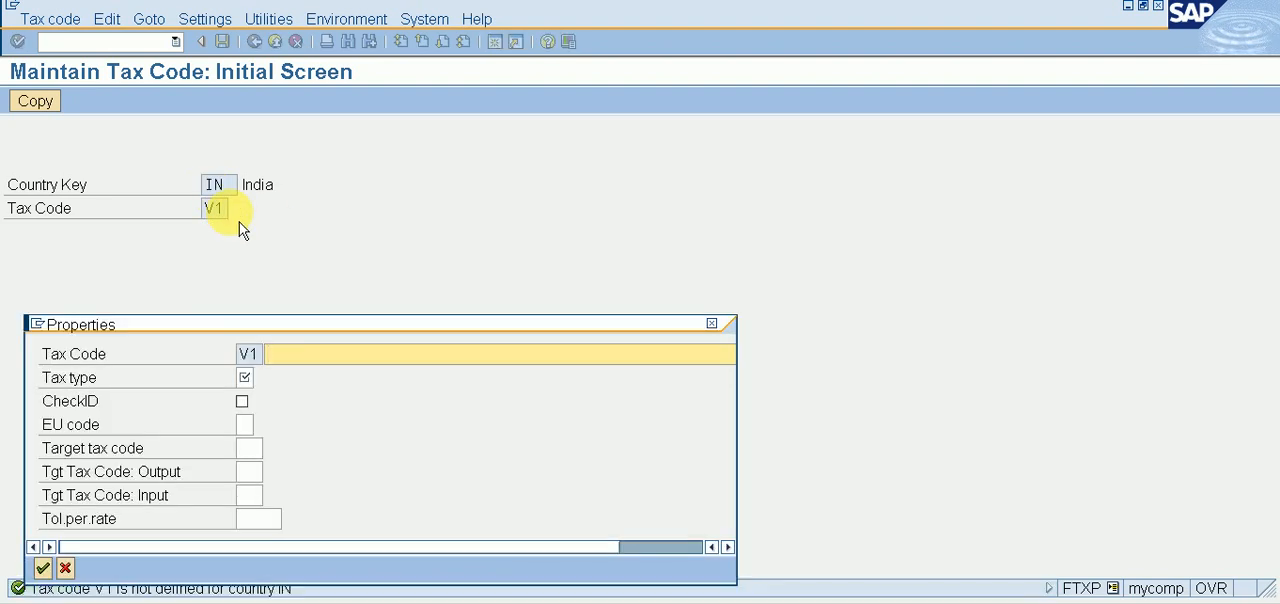
text(IN)
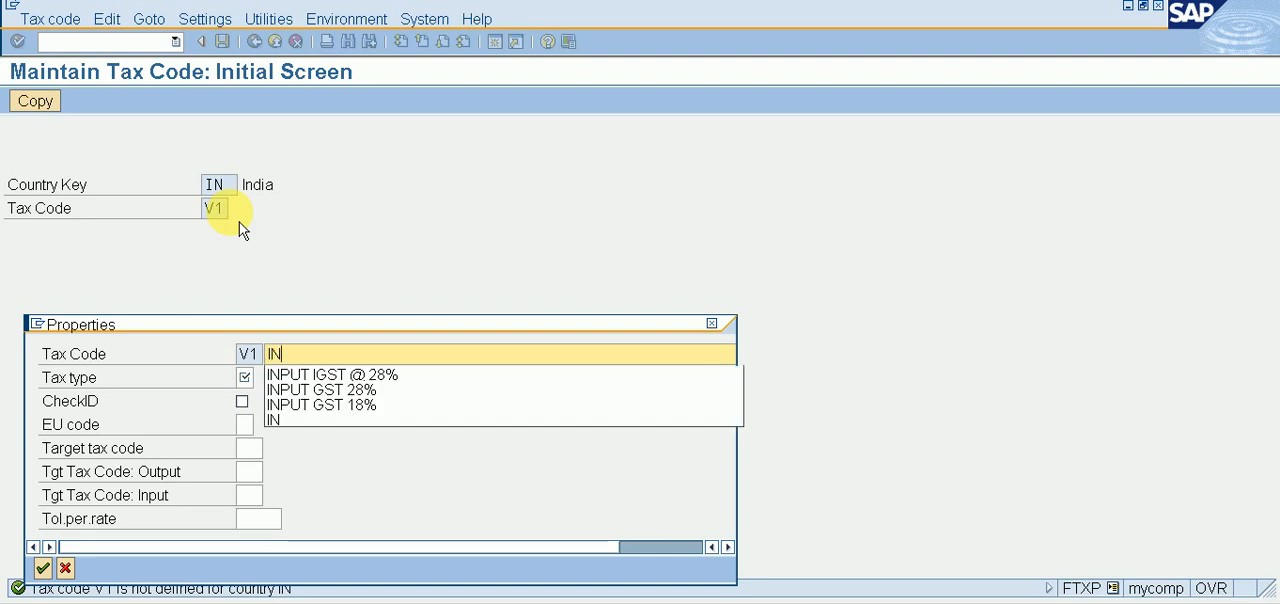
key(Down)
key(Down)
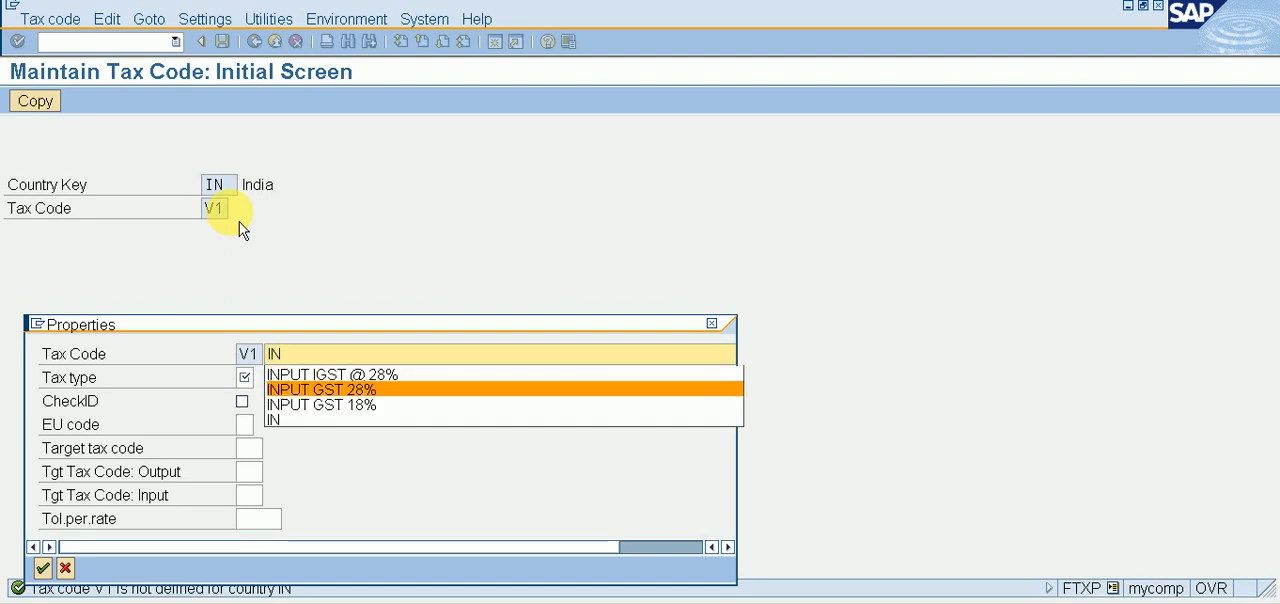
key(Down)
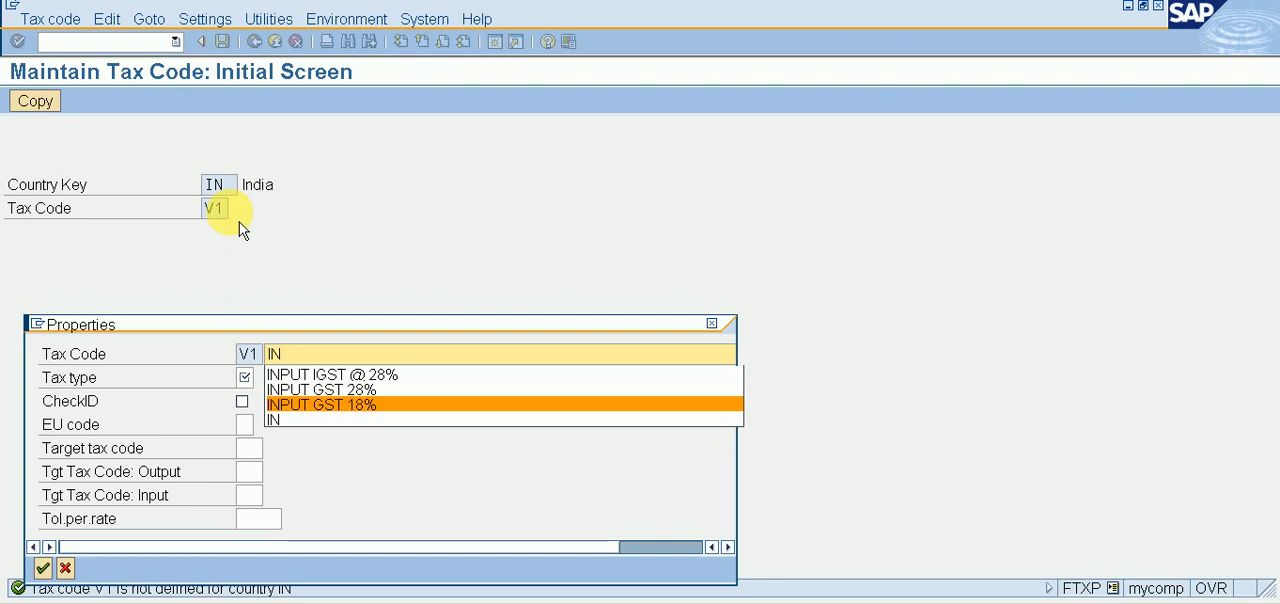
key(Return)
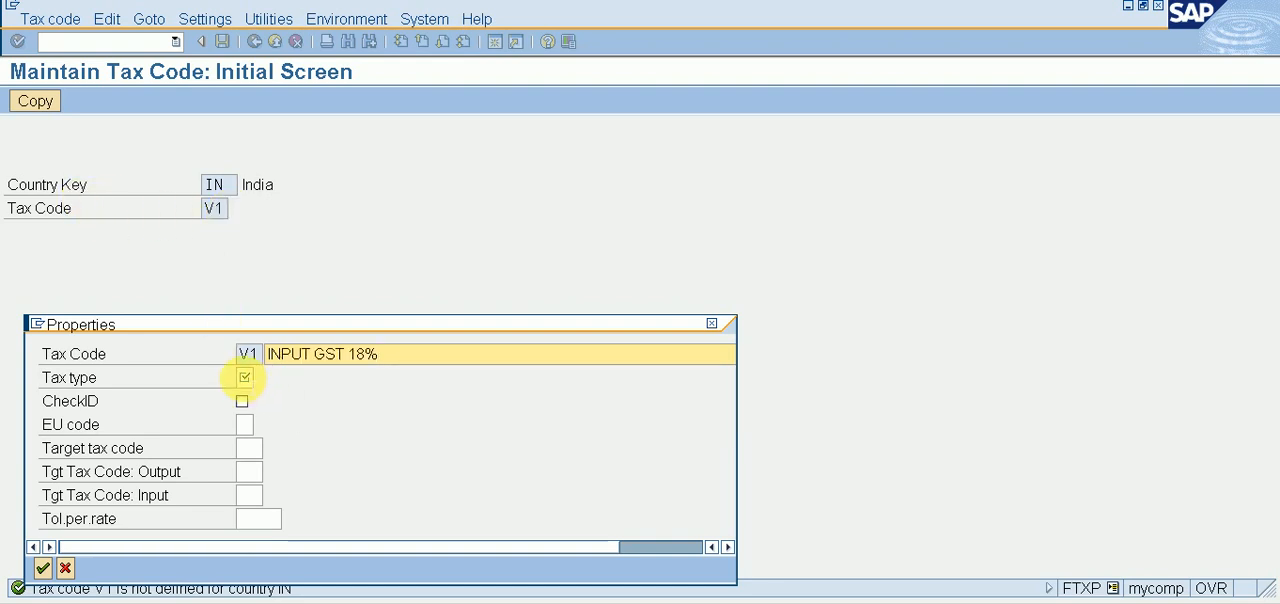
Step: Set tax code V1's tax type to V (Input tax) and confirm its properties
click(256, 378)
click(262, 380)
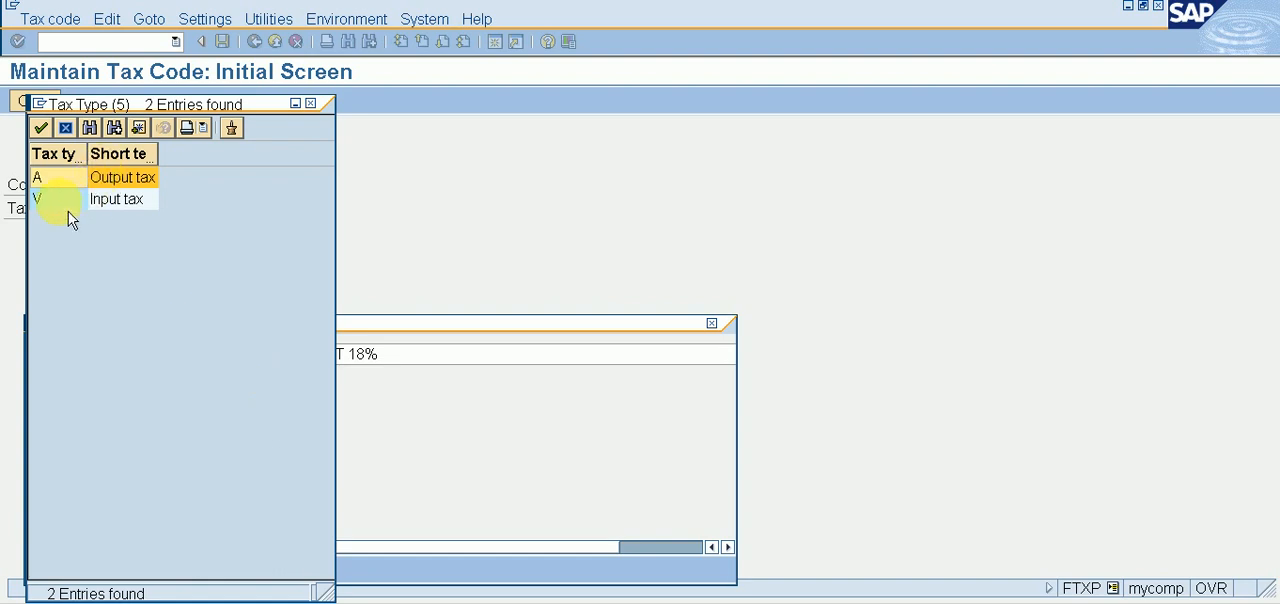
click(43, 205)
double_click(43, 205)
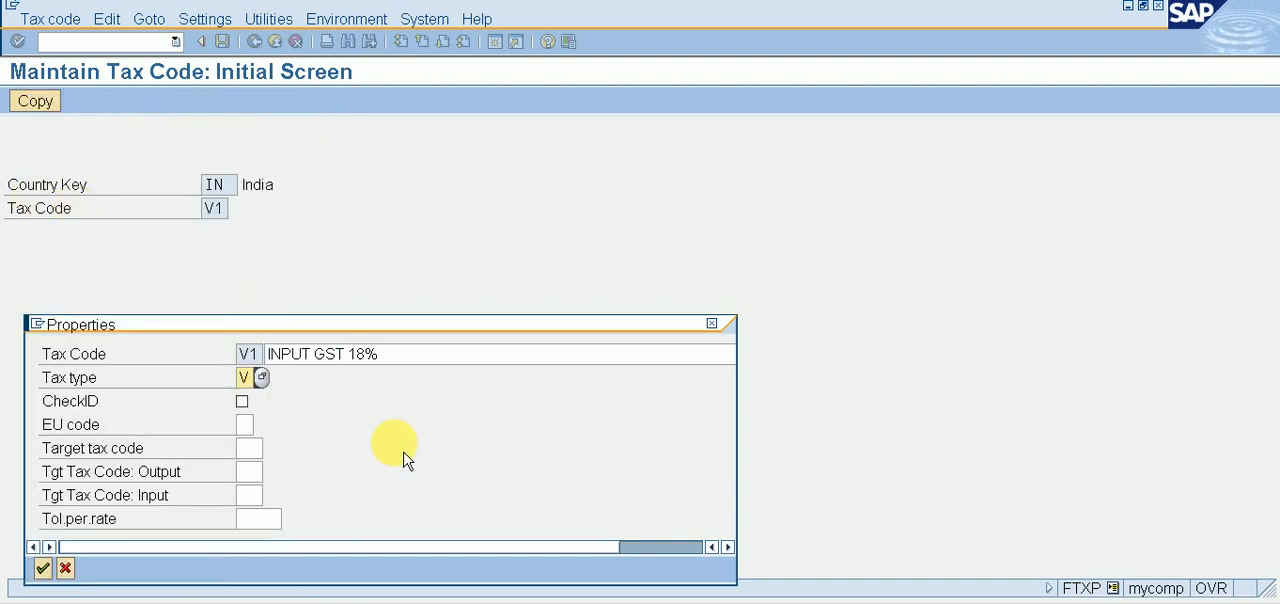
key(Return)
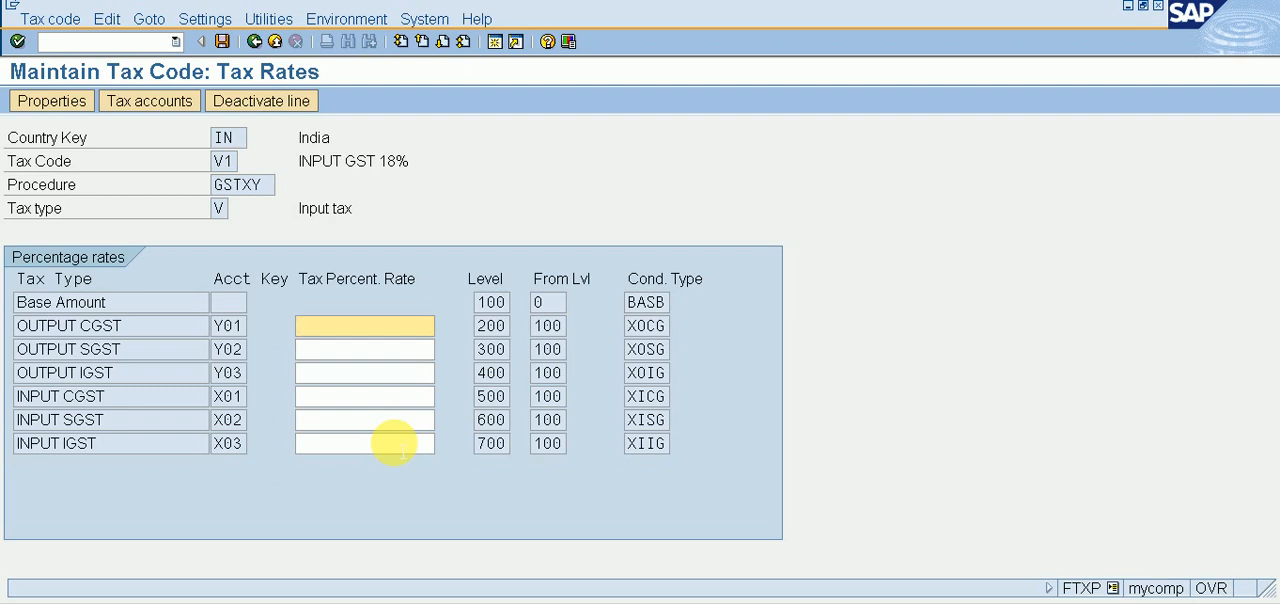
Step: Set the INPUT CGST and INPUT SGST rates of tax code V1 to 9 percent each and save
click(350, 397)
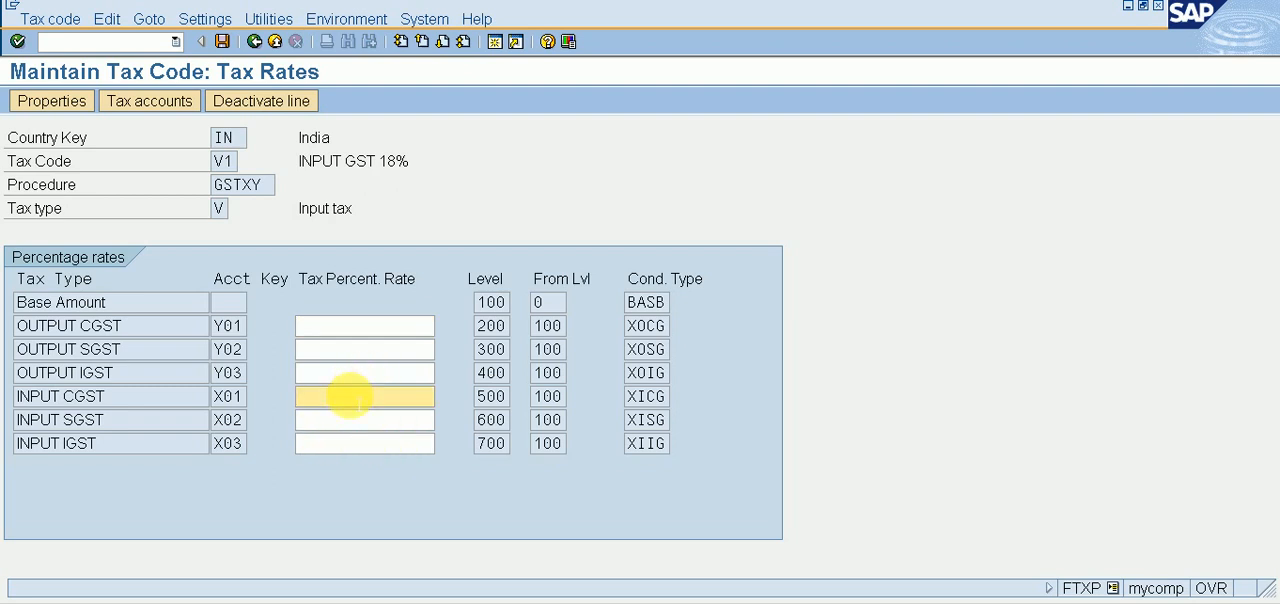
text(9)
key(Tab)
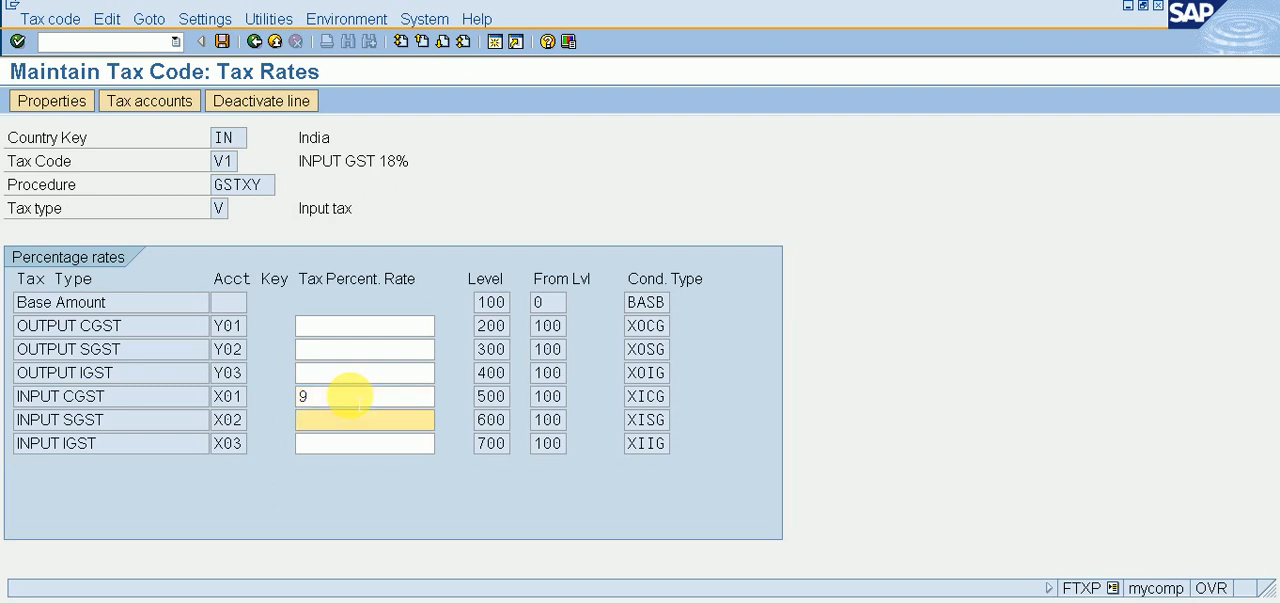
text(9)
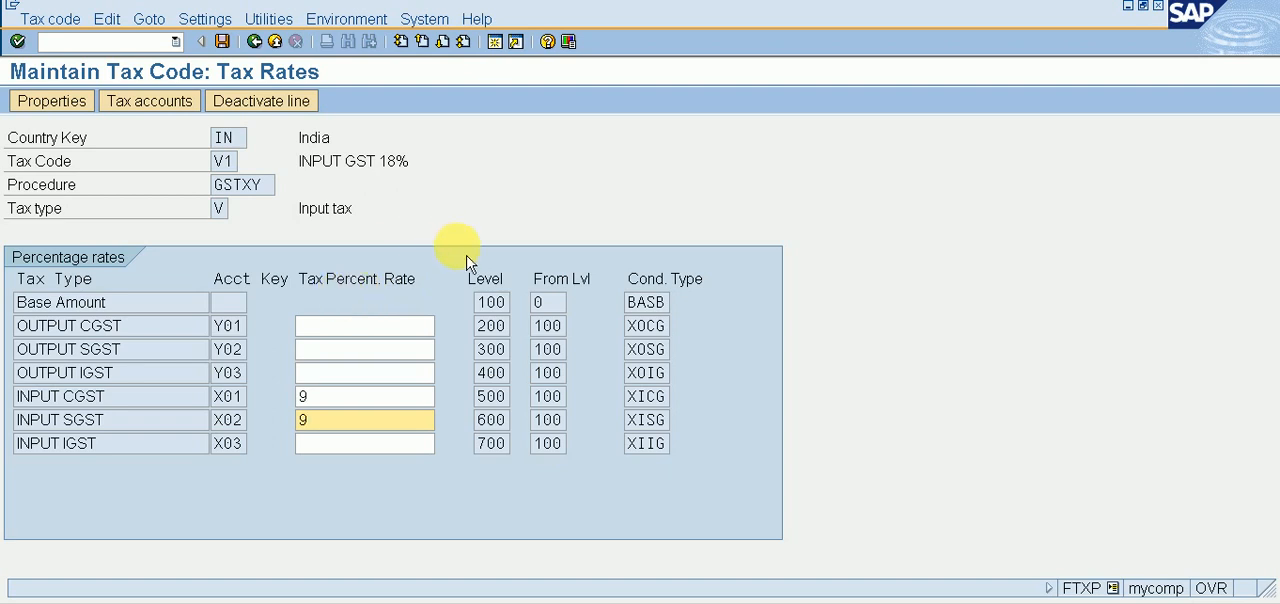
click(223, 44)
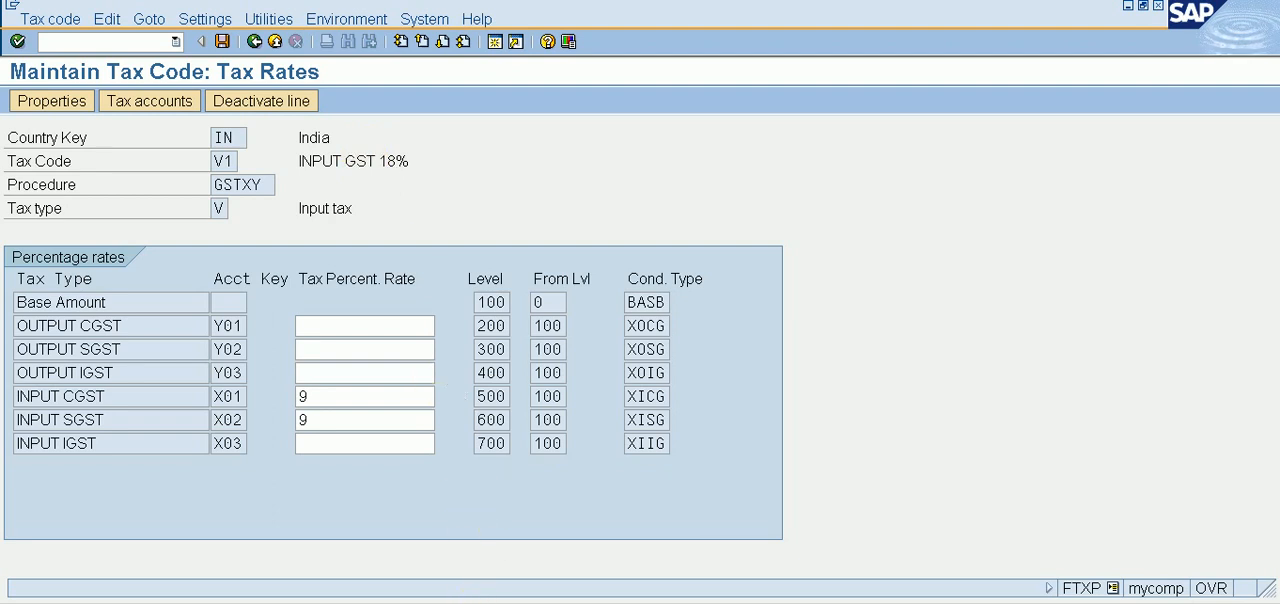
key(ctrl+s)
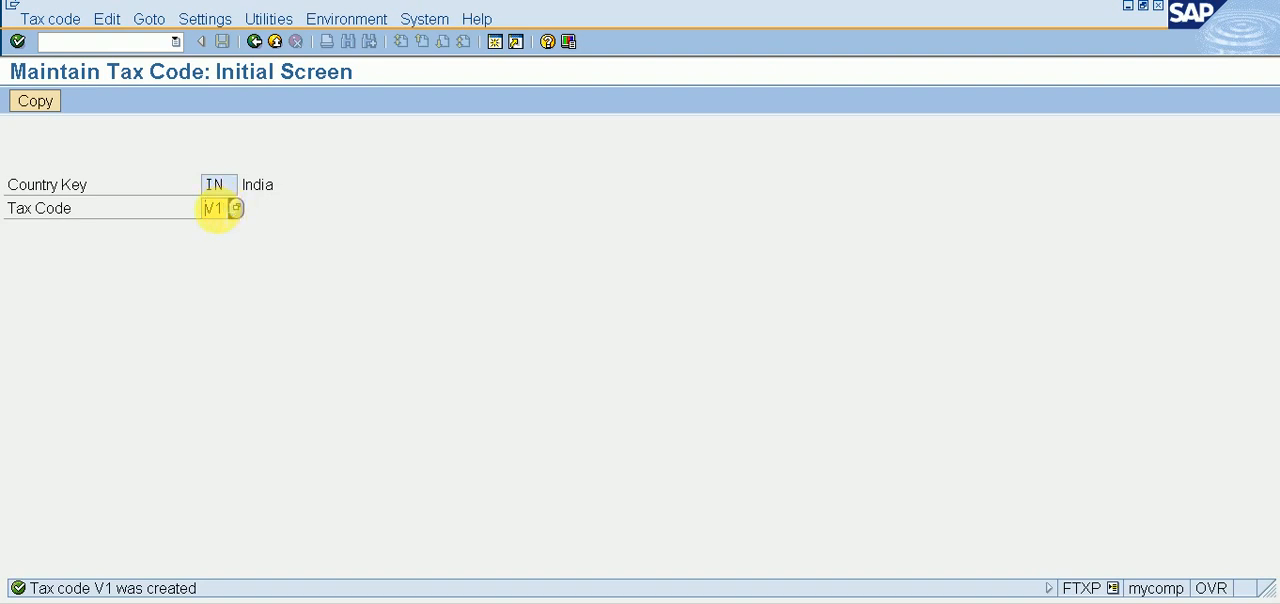
text(2)
key(Return)
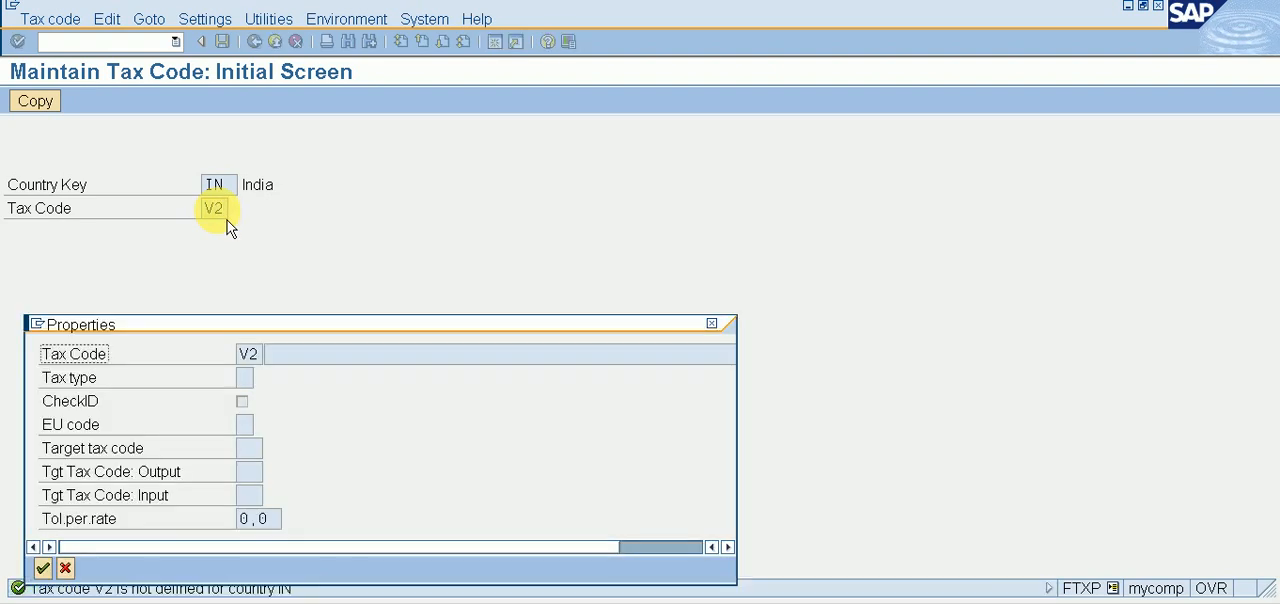
click(714, 326)
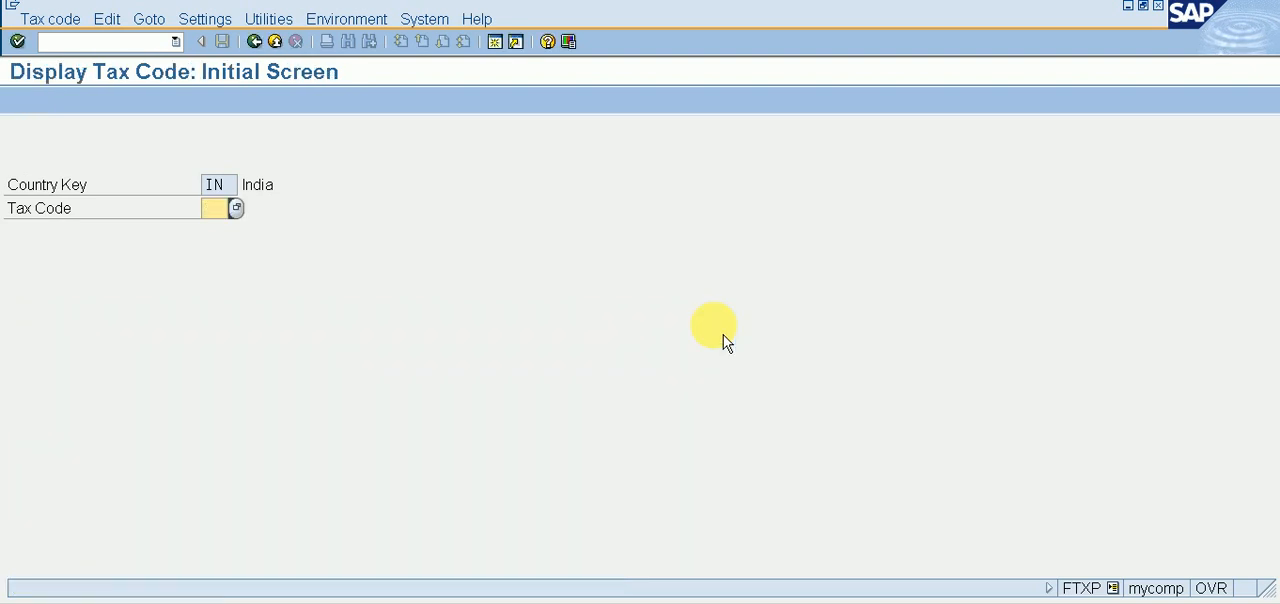
Step: Look up tax code V2 for India and view the list of existing tax codes
text(V2)
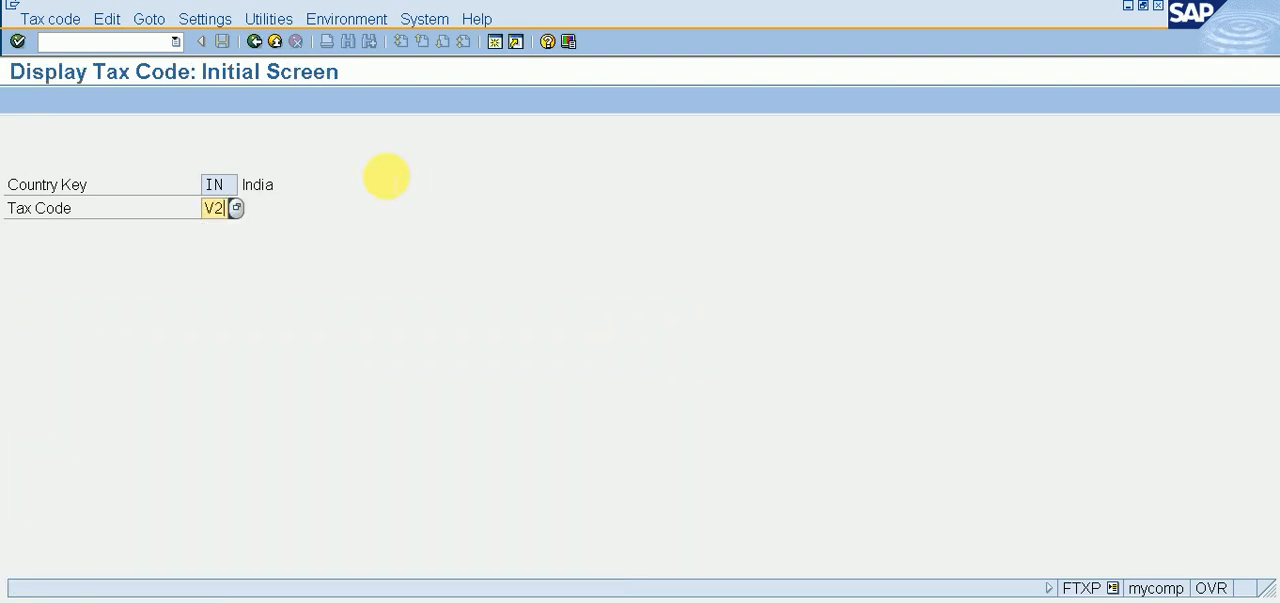
key(Return)
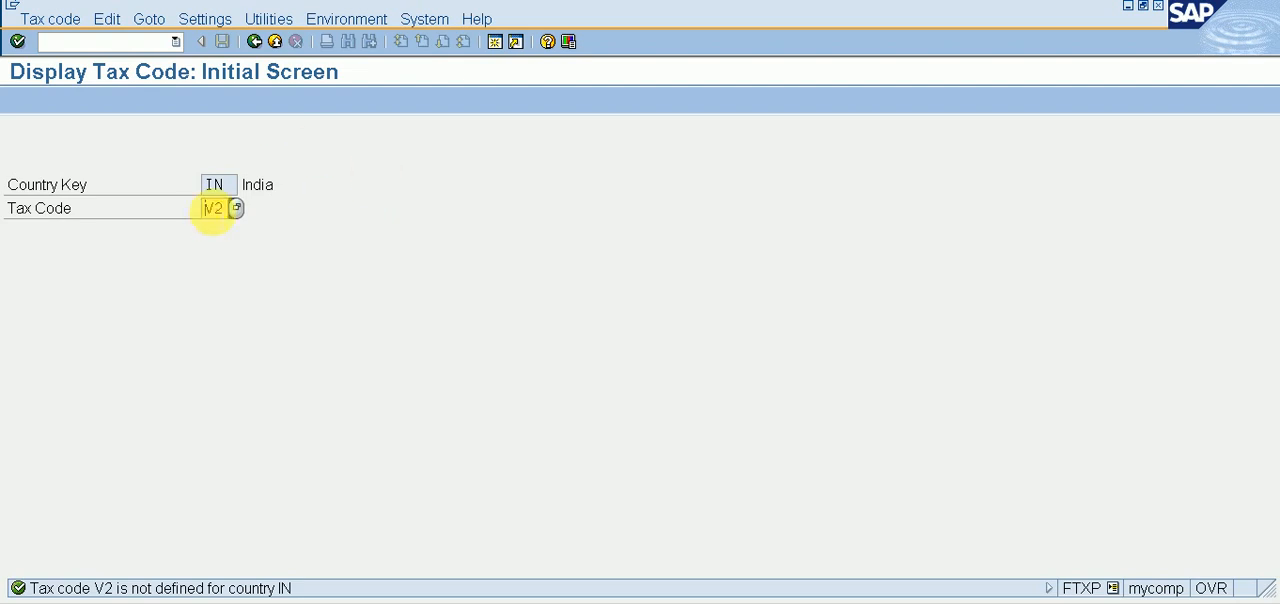
click(243, 215)
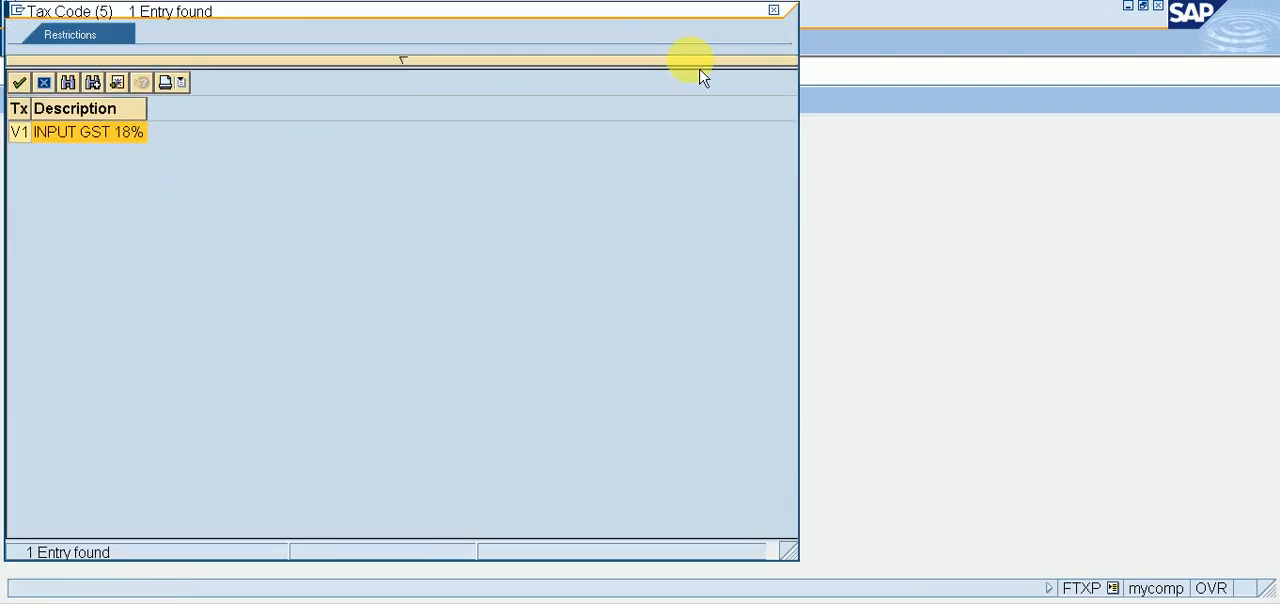
click(773, 11)
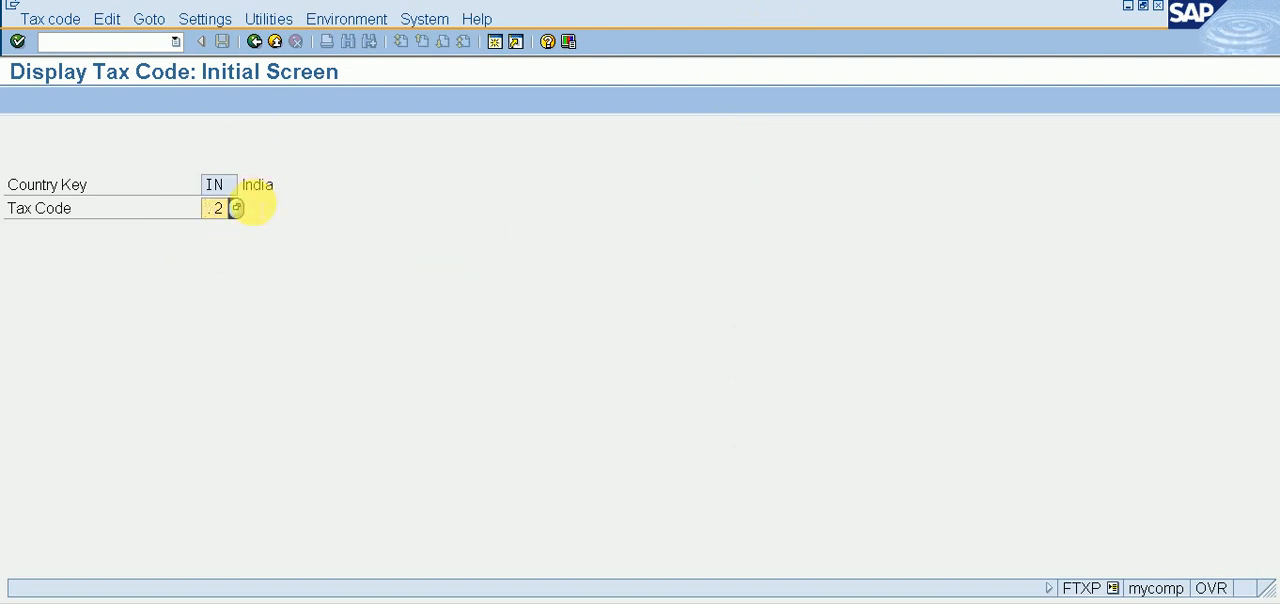
Step: Start creating tax code V2 for India
key(Delete)
text(V2)
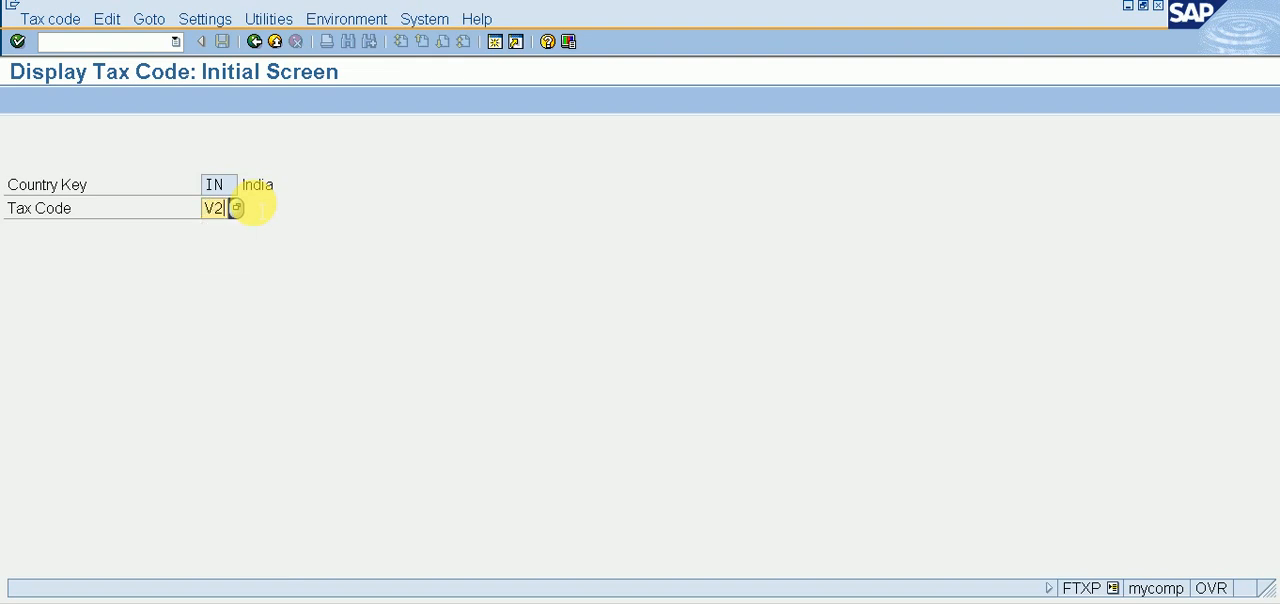
key(Return)
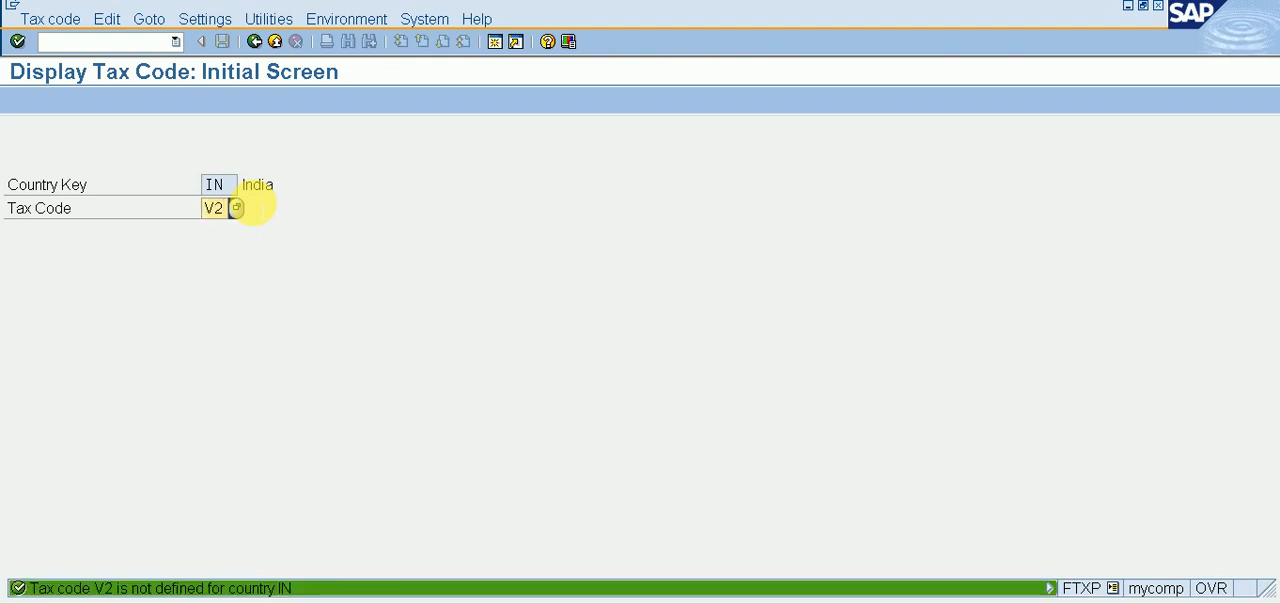
key(Return)
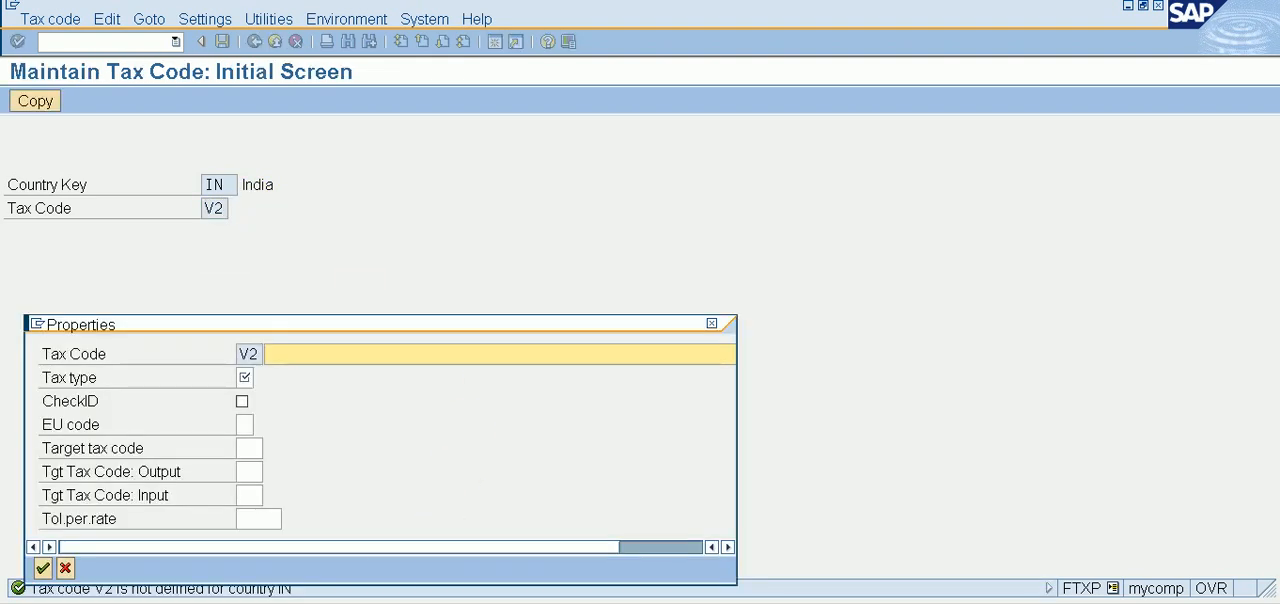
Step: Describe tax code V2 as INPUT GST 28%, set its tax type to V and confirm the properties
click(336, 356)
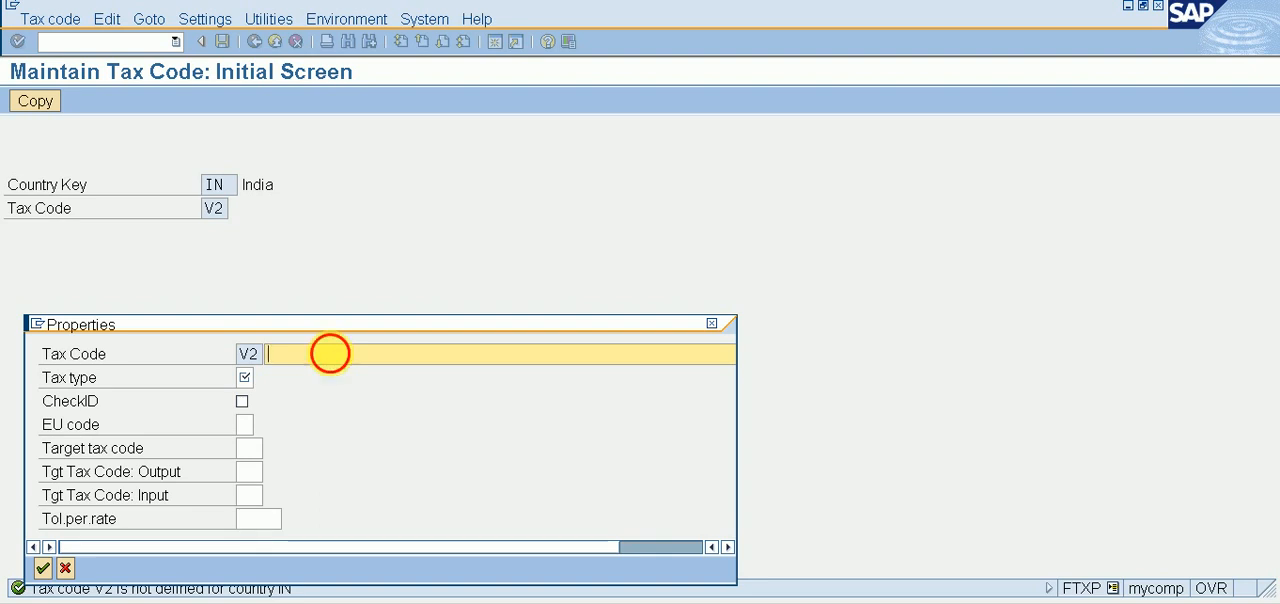
double_click(336, 356)
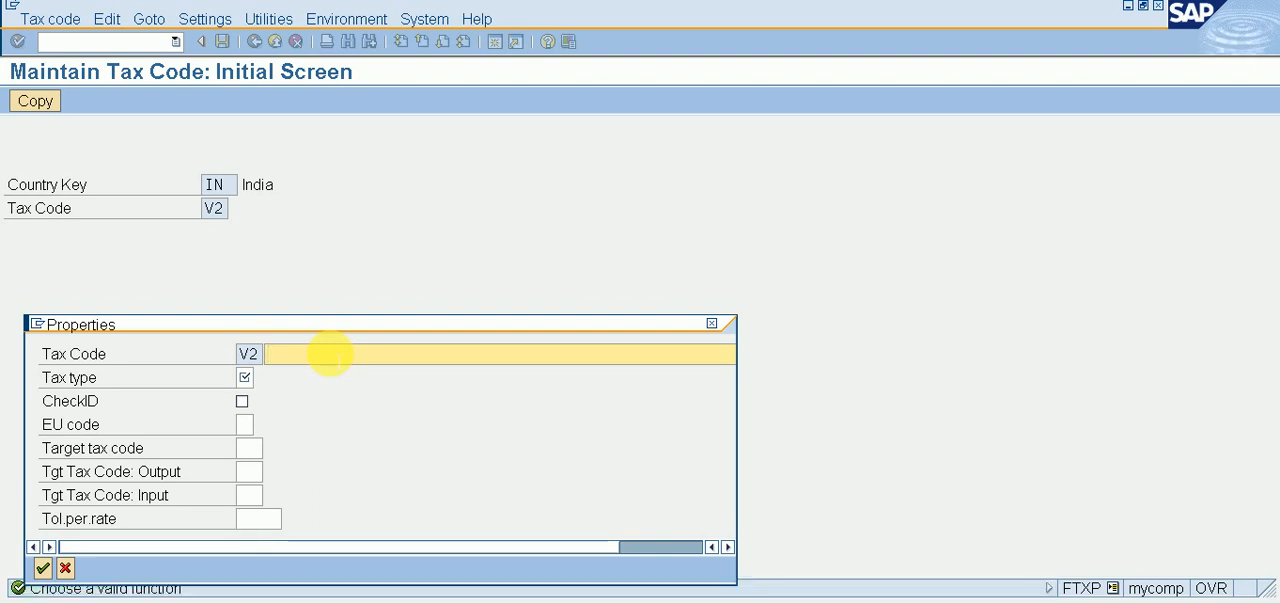
text(IN)
key(Down)
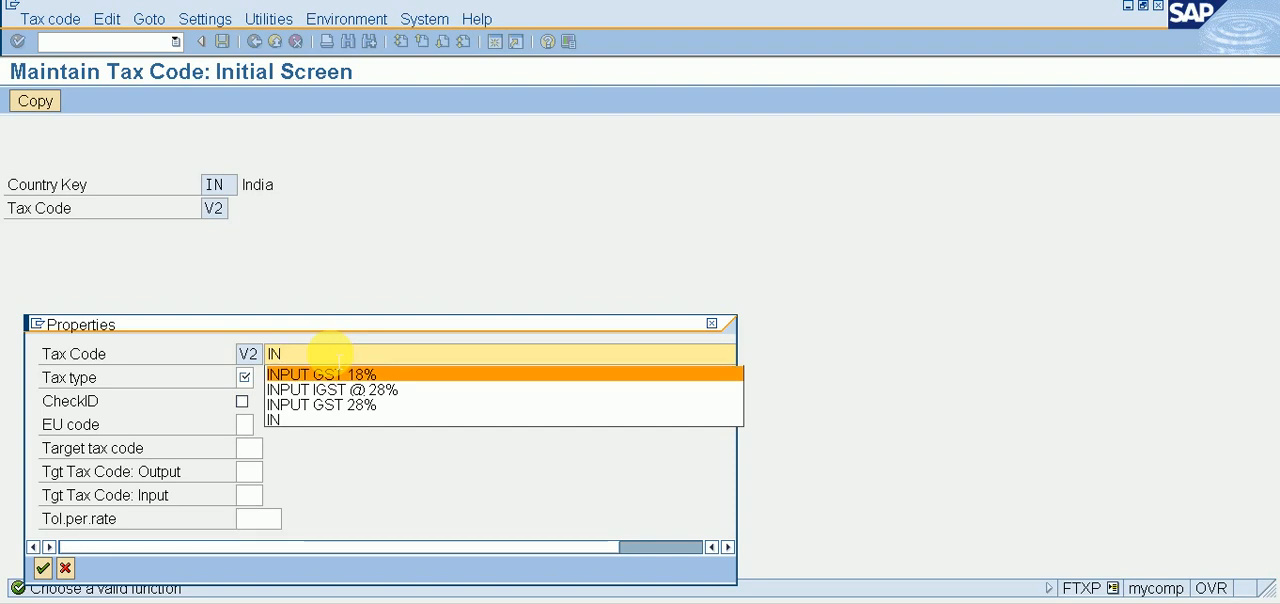
key(Down)
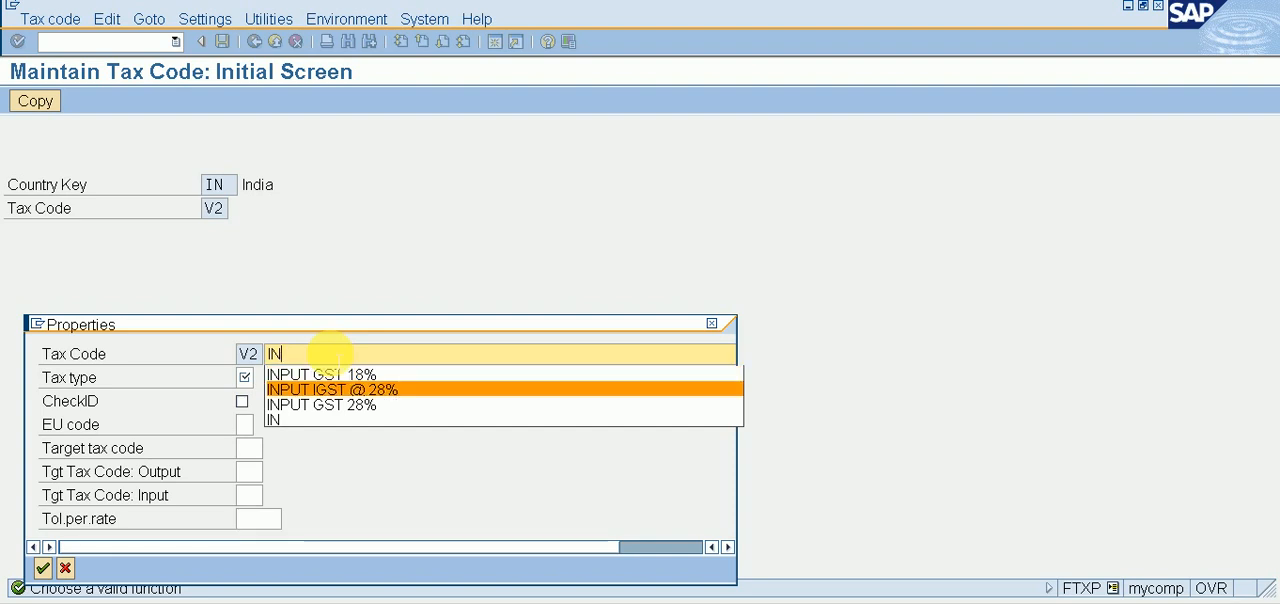
key(Down)
key(Return)
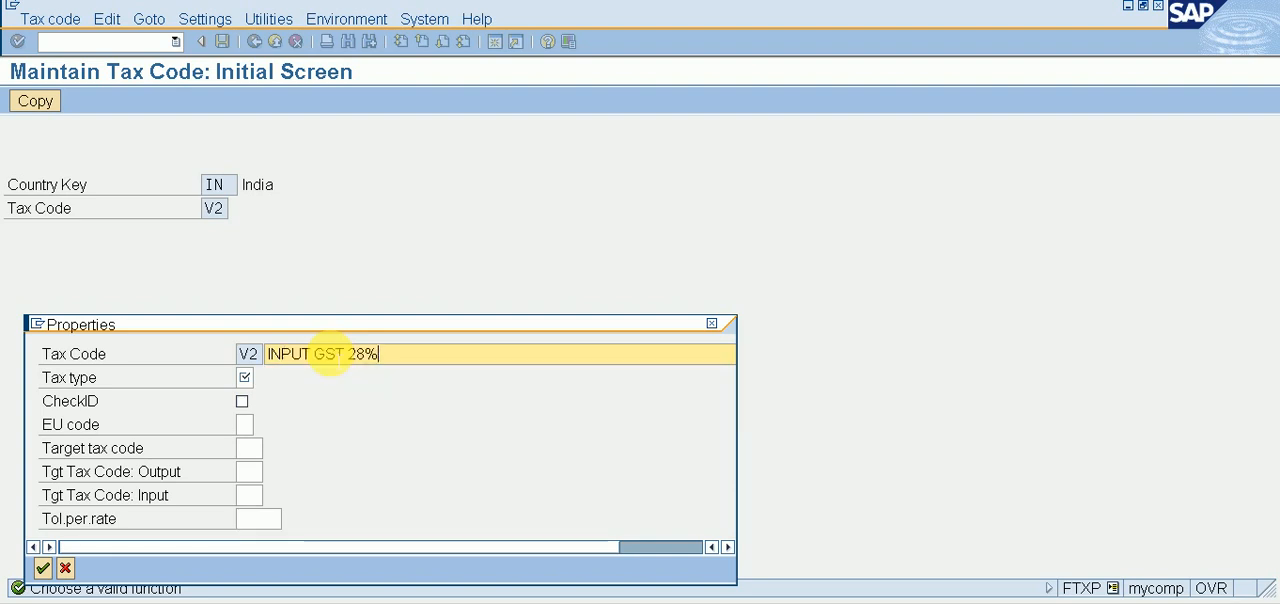
click(242, 376)
text(V)
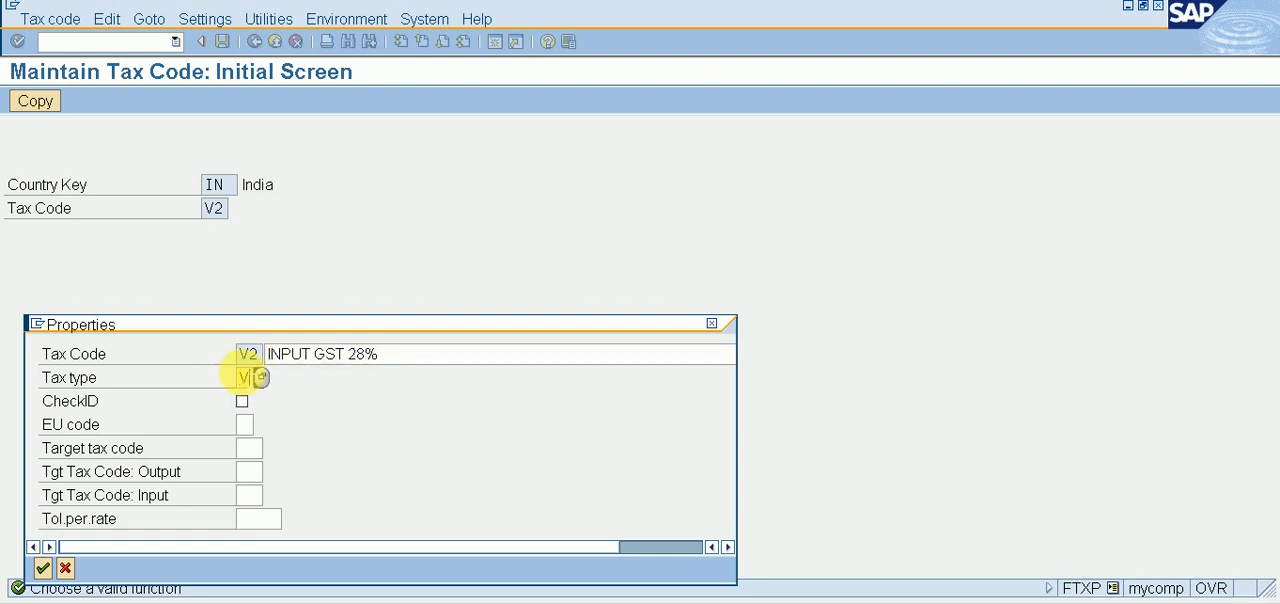
key(Return)
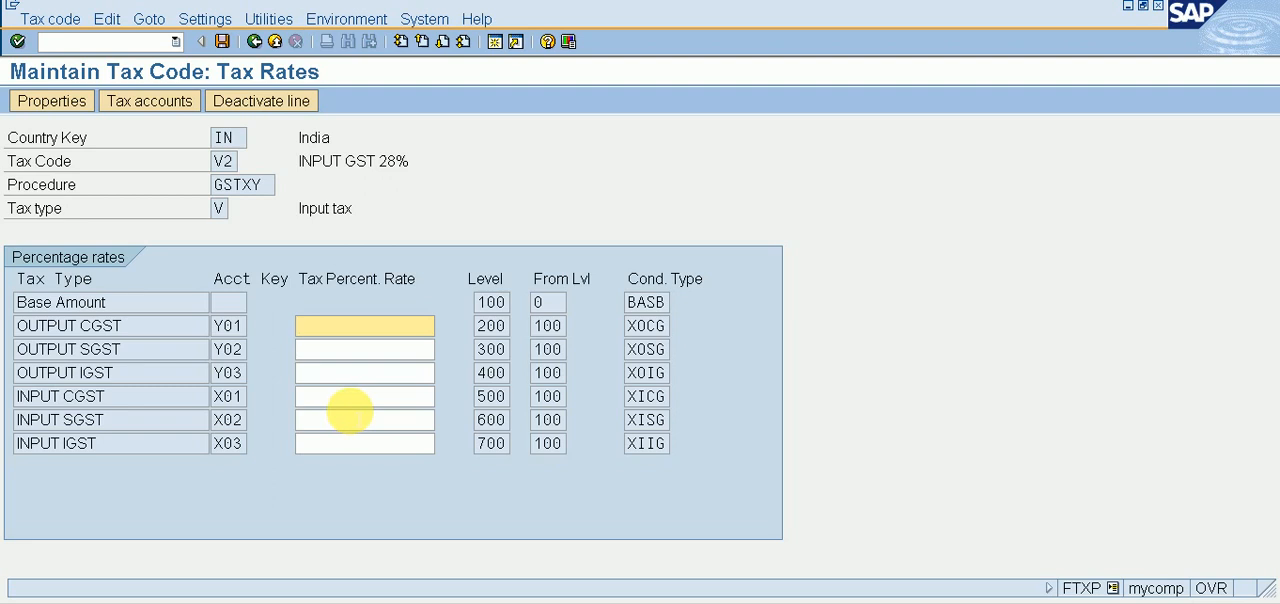
Step: Set the INPUT CGST and INPUT SGST rates of tax code V2 to 14 percent each and save
click(350, 397)
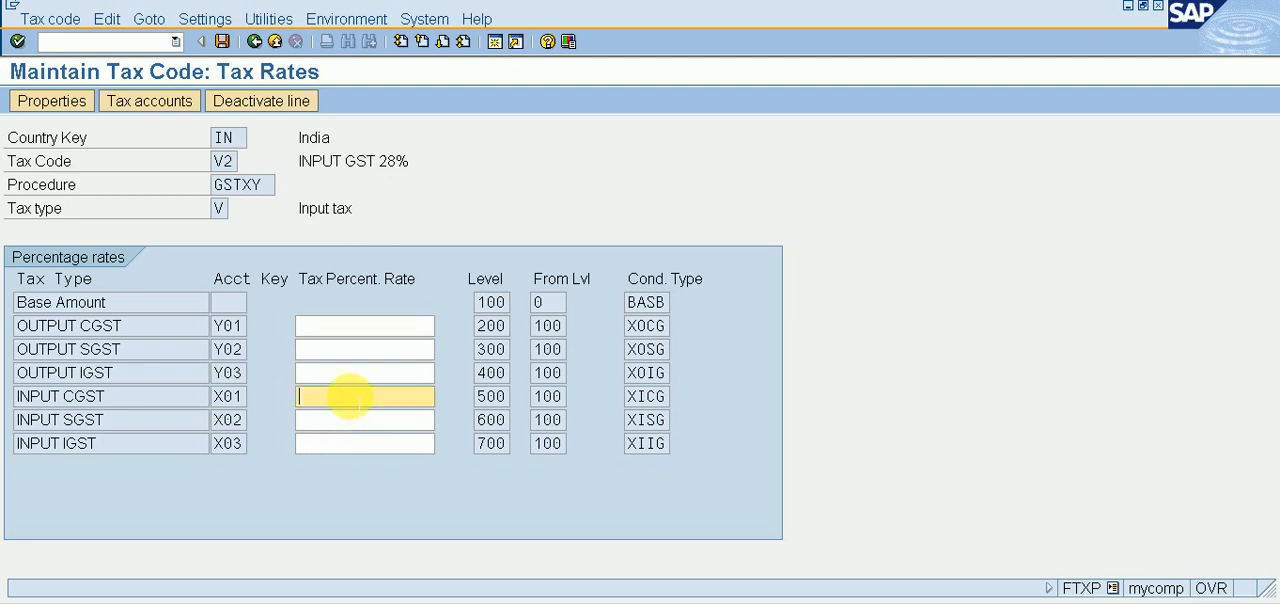
text(14)
key(Tab)
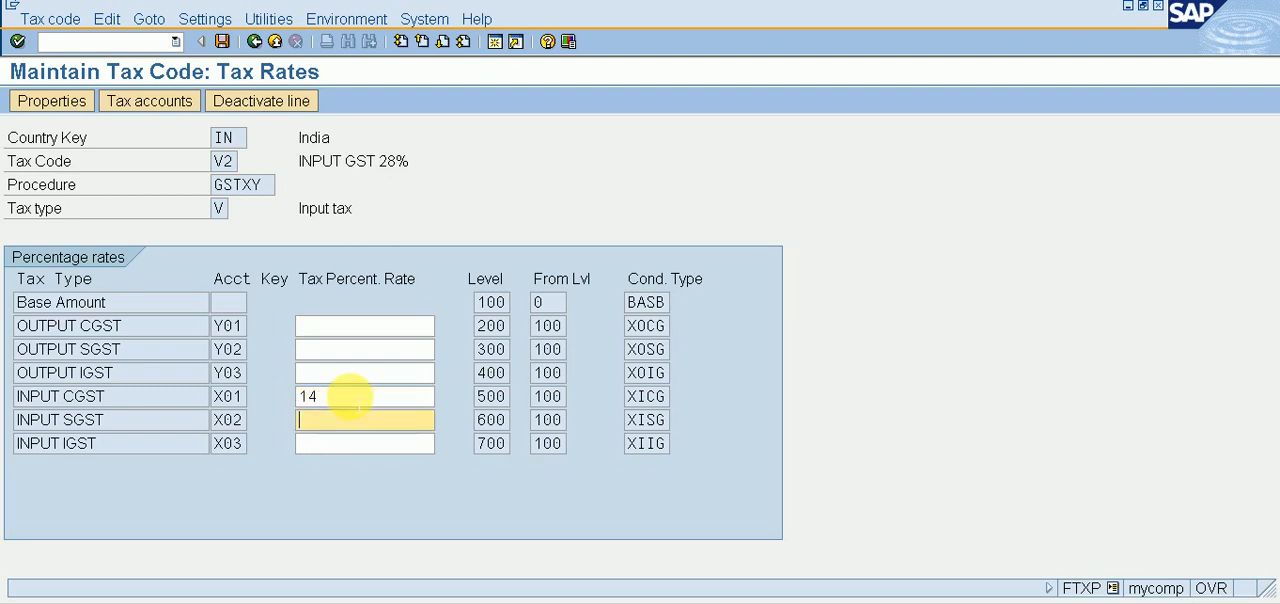
text(14)
key(Return)
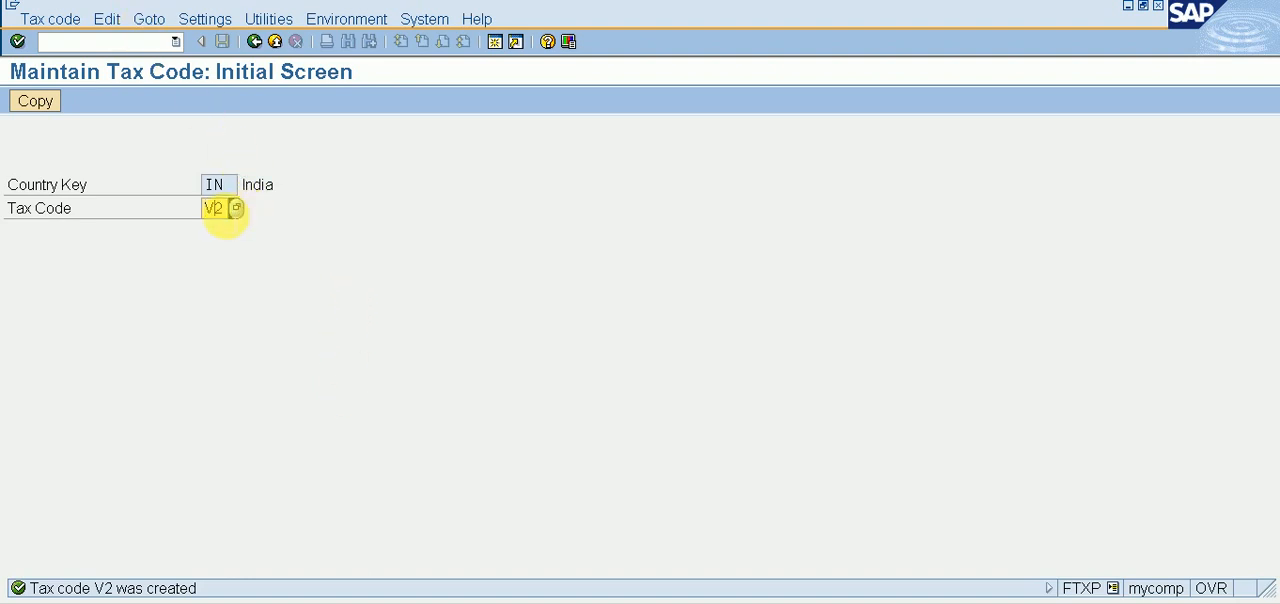
Step: Start creating tax code V3 for India with the description INPUT IGST @ 28%
text(V3)
key(Return)
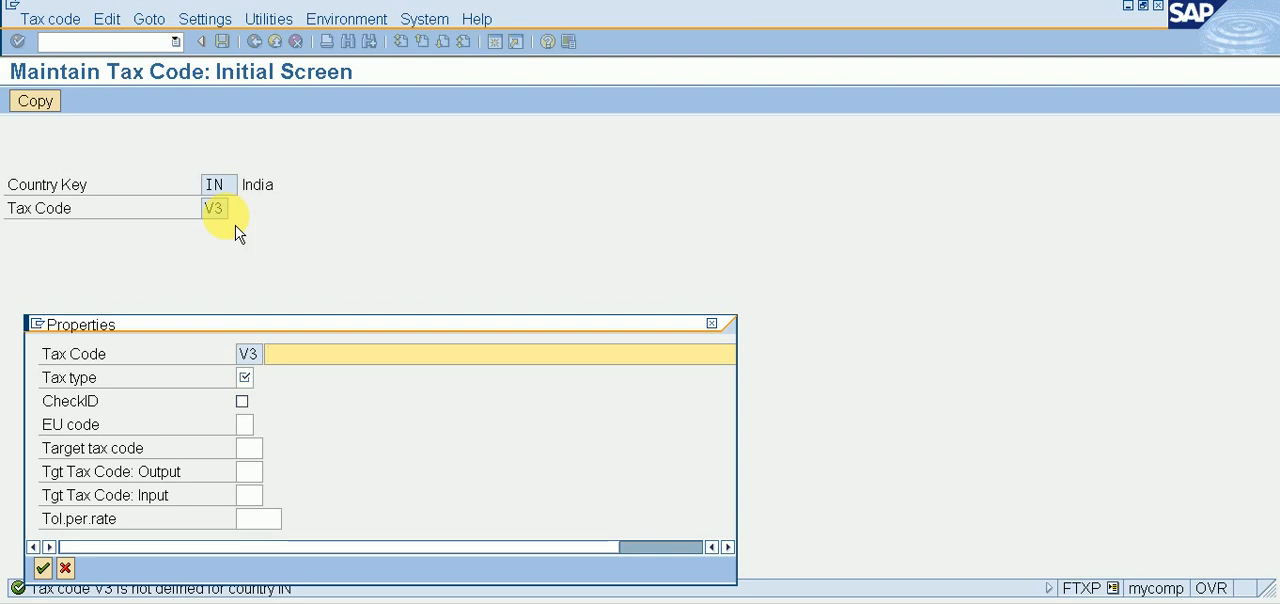
text(INPU)
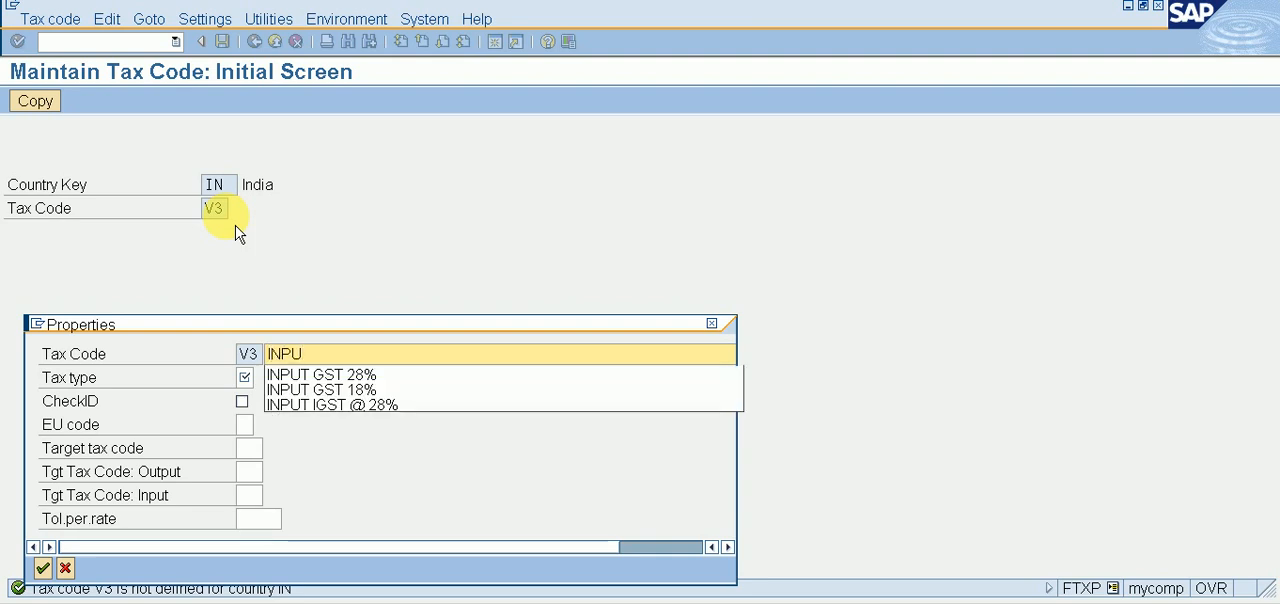
key(Down)
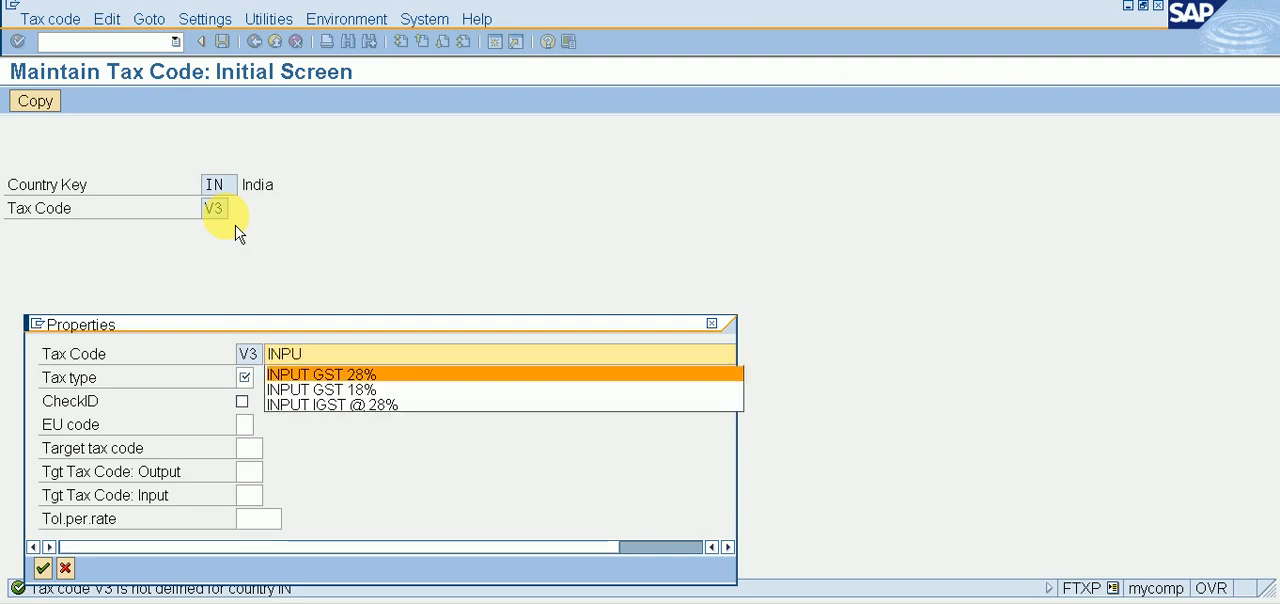
key(Down)
key(Up)
key(Down)
key(Down)
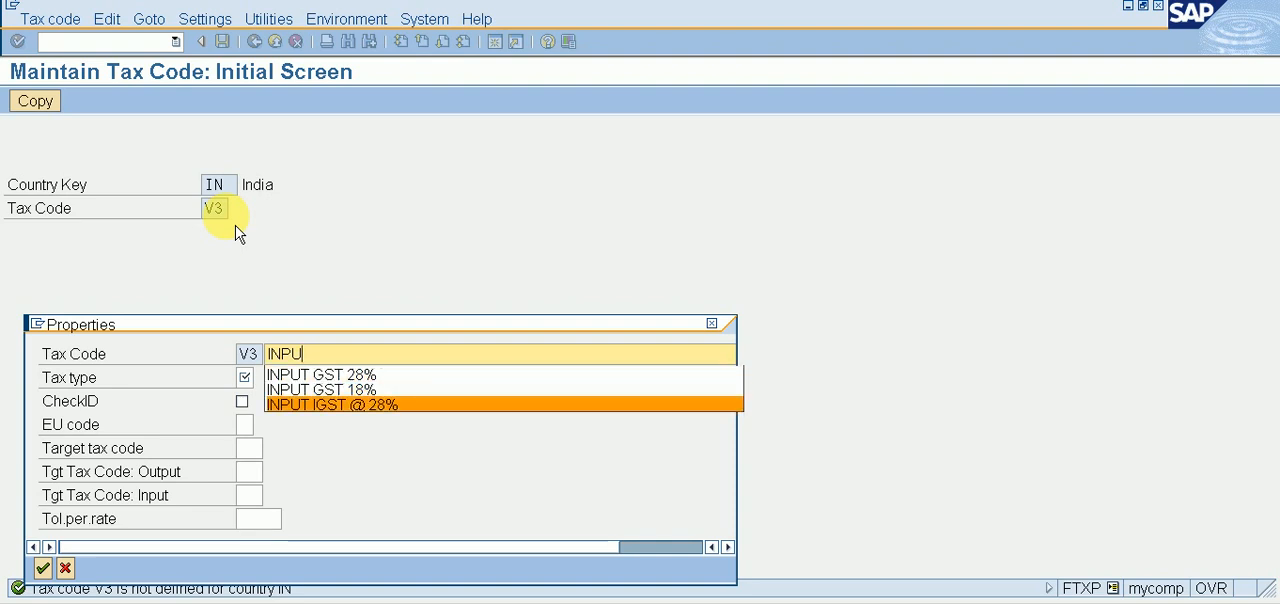
key(Return)
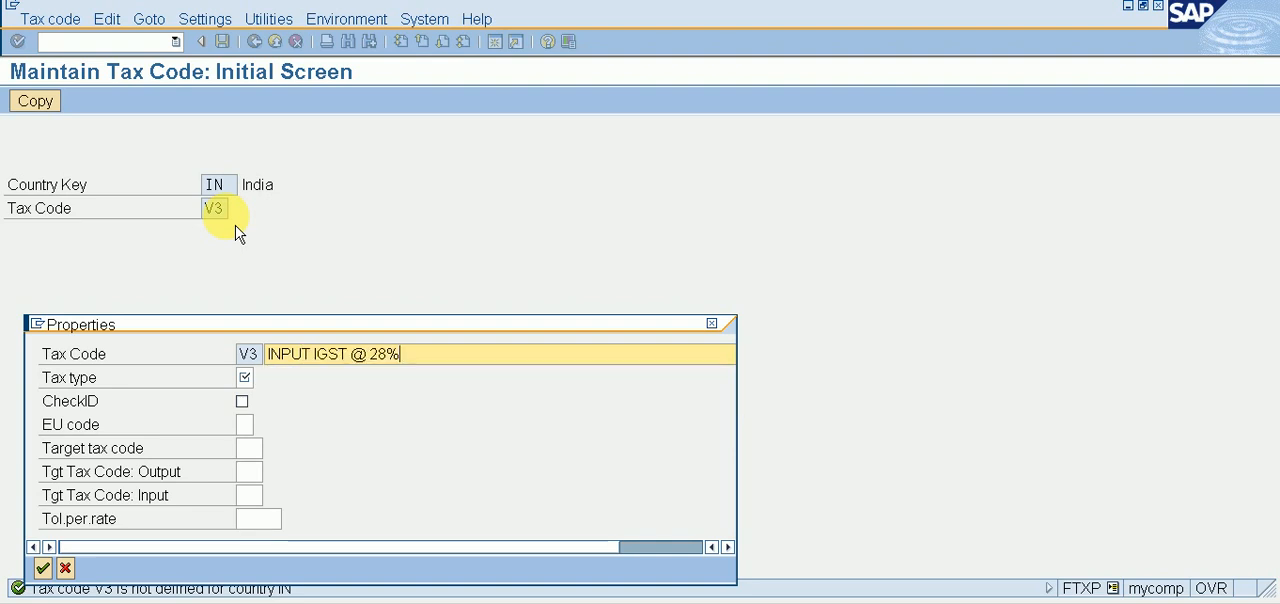
Step: Set tax code V3's tax type to V (Input tax) and confirm its properties
click(241, 377)
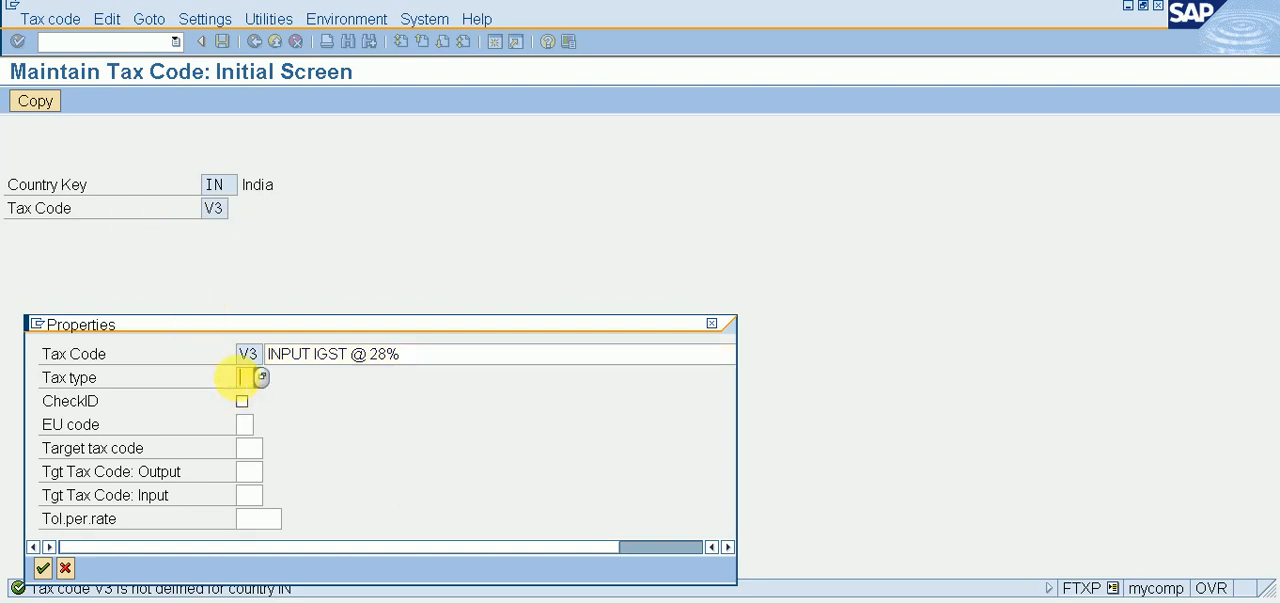
text(V)
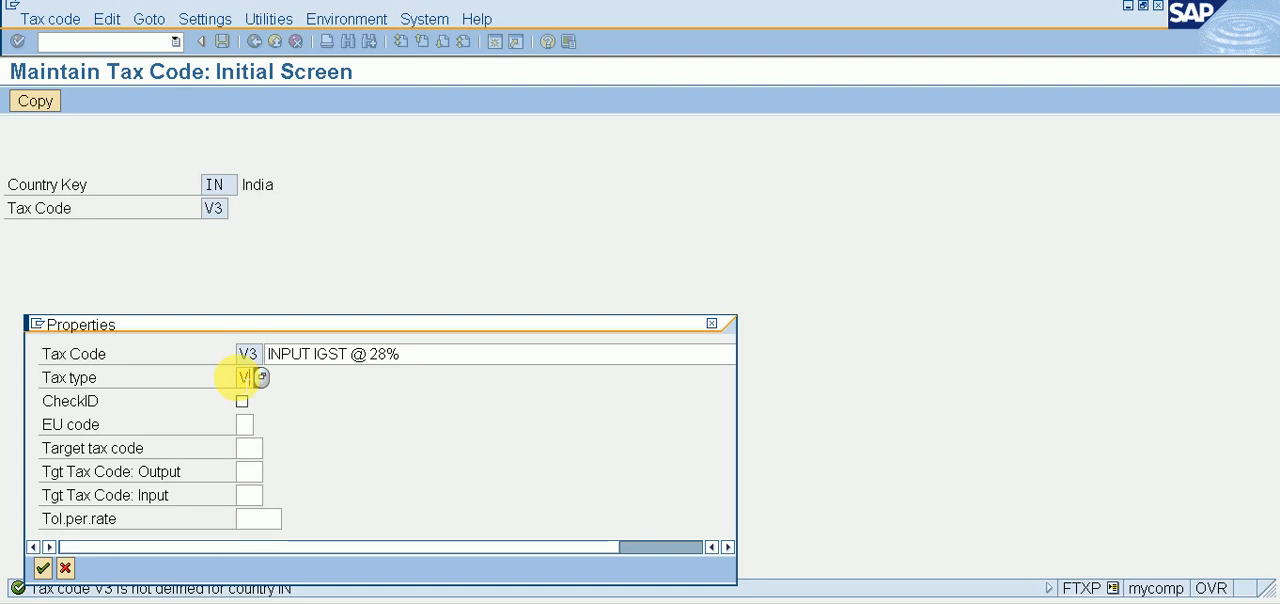
key(Return)
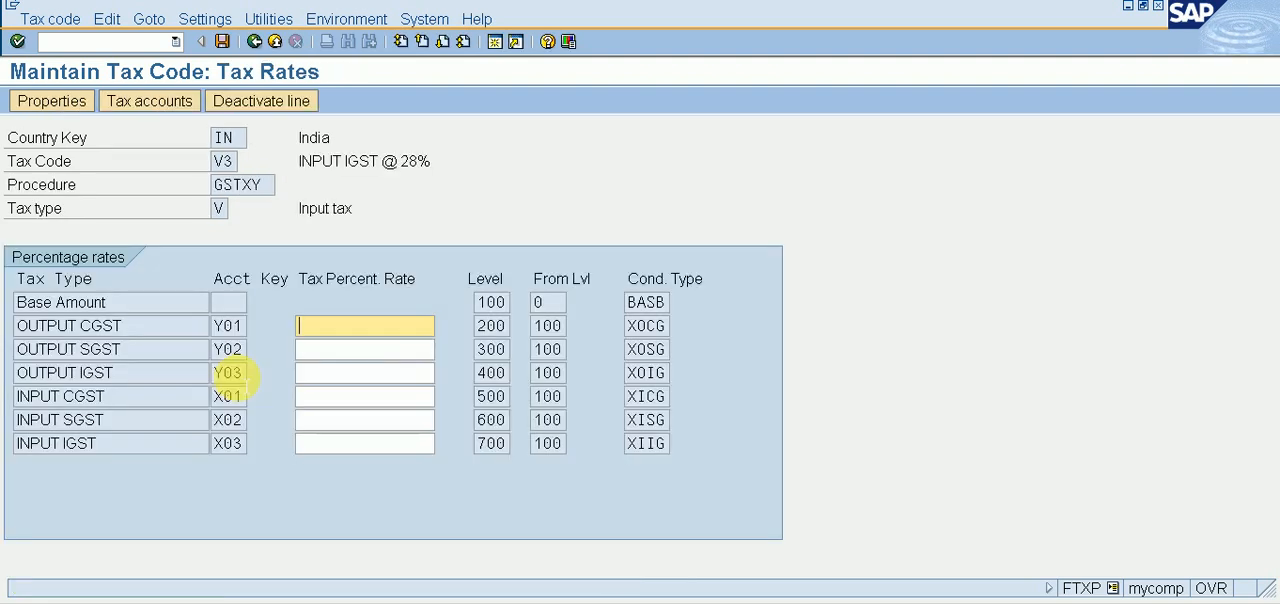
Step: Set the INPUT IGST rate of tax code V3 to 28 percent and save the tax code
click(308, 446)
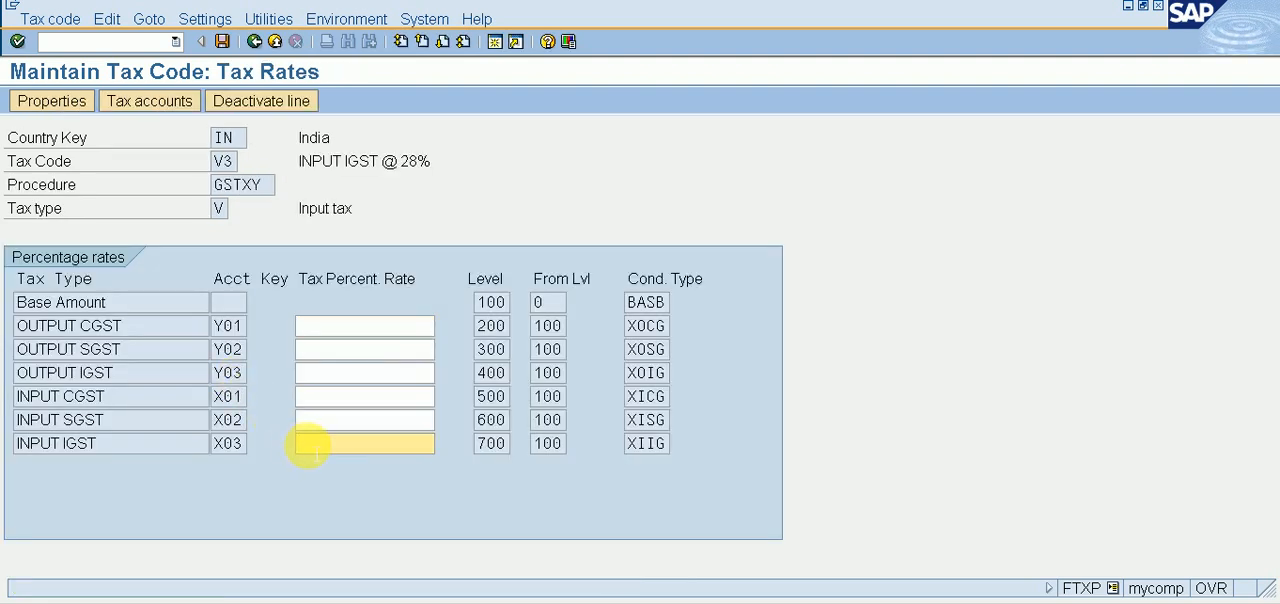
text(28)
key(ctrl+s)
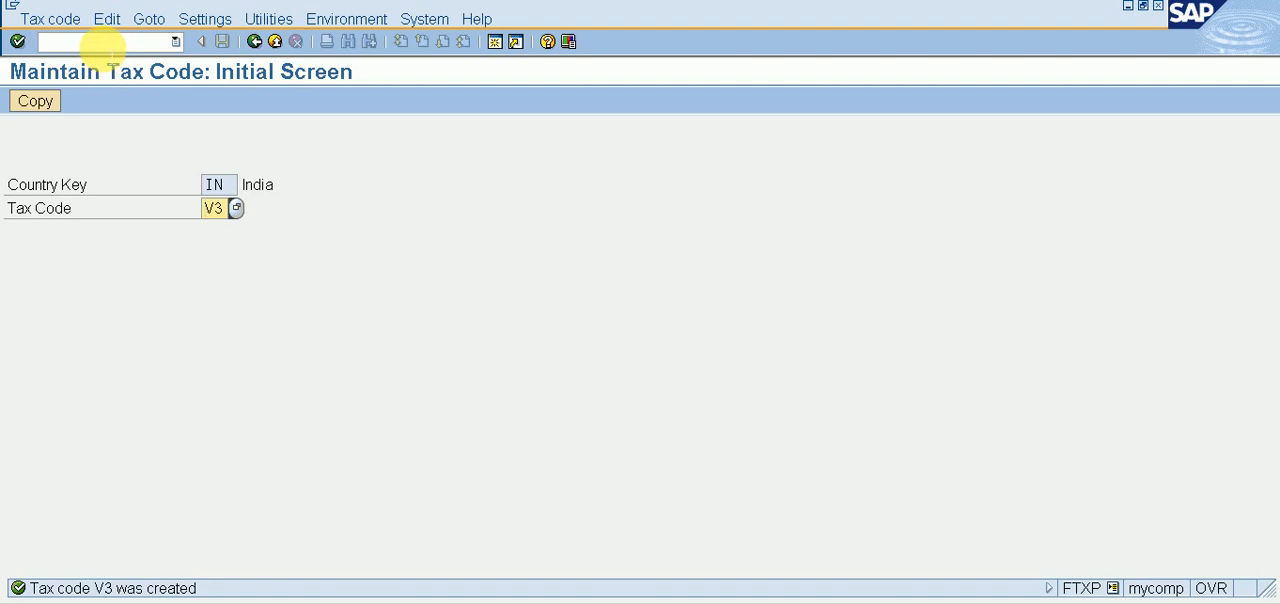
Step: Open transaction FS00 to edit G/L accounts centrally
click(107, 46)
text(/NFS00)
key(Return)
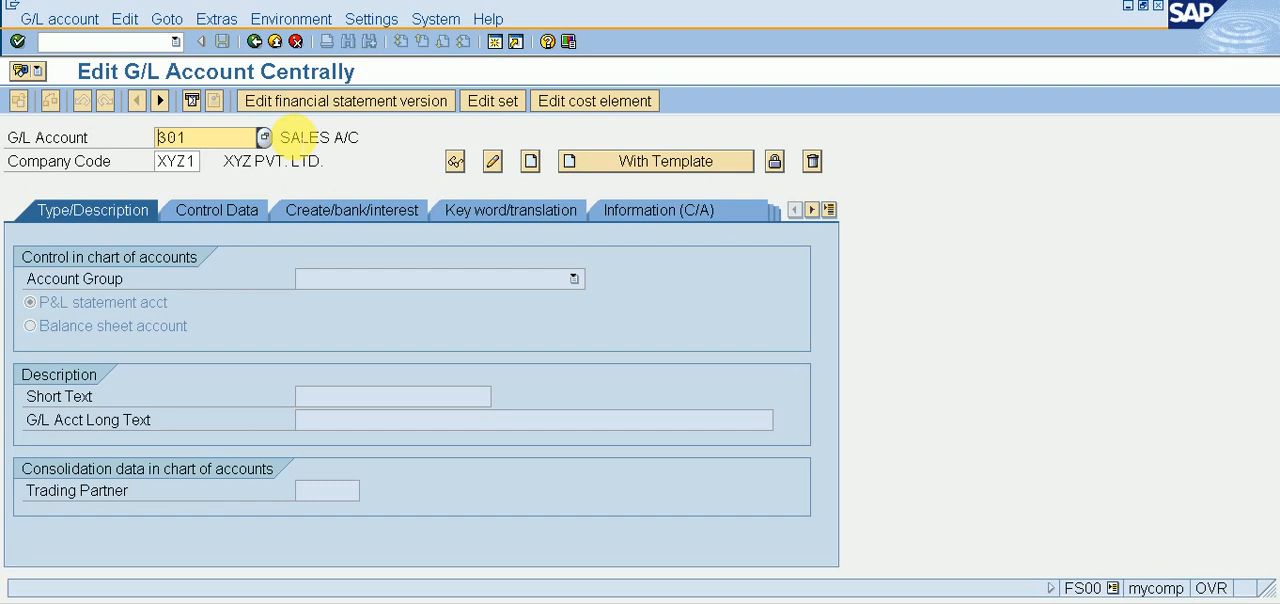
Step: Look up the existing G/L account numbers in chart of accounts XYZ1 and close the list
click(268, 140)
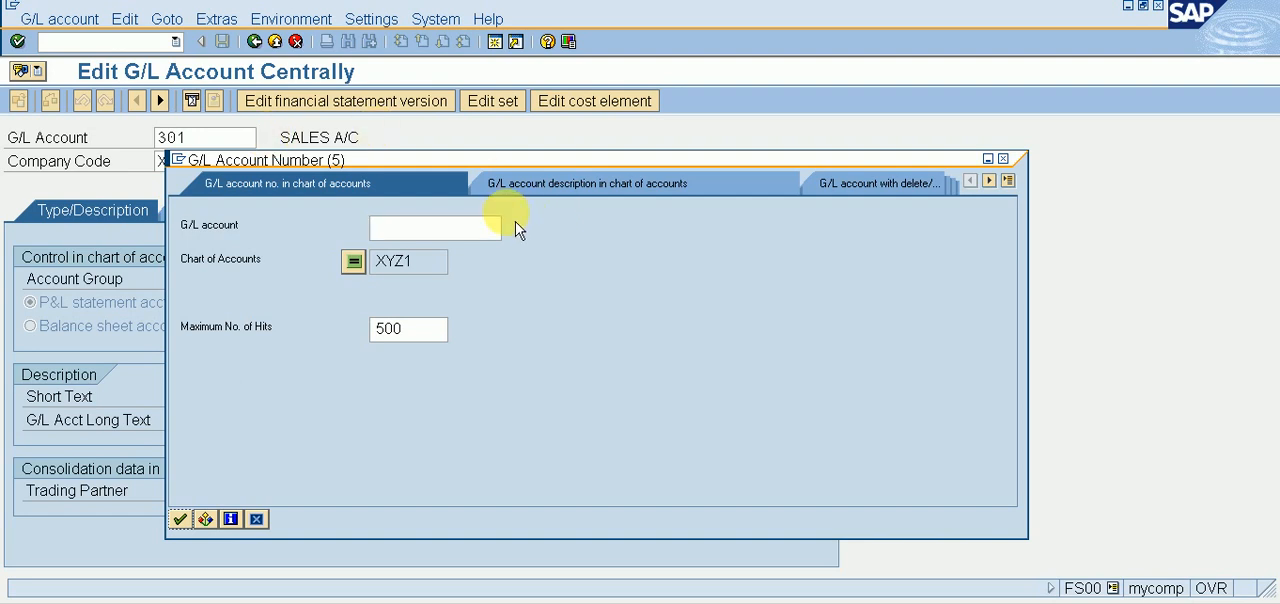
key(Return)
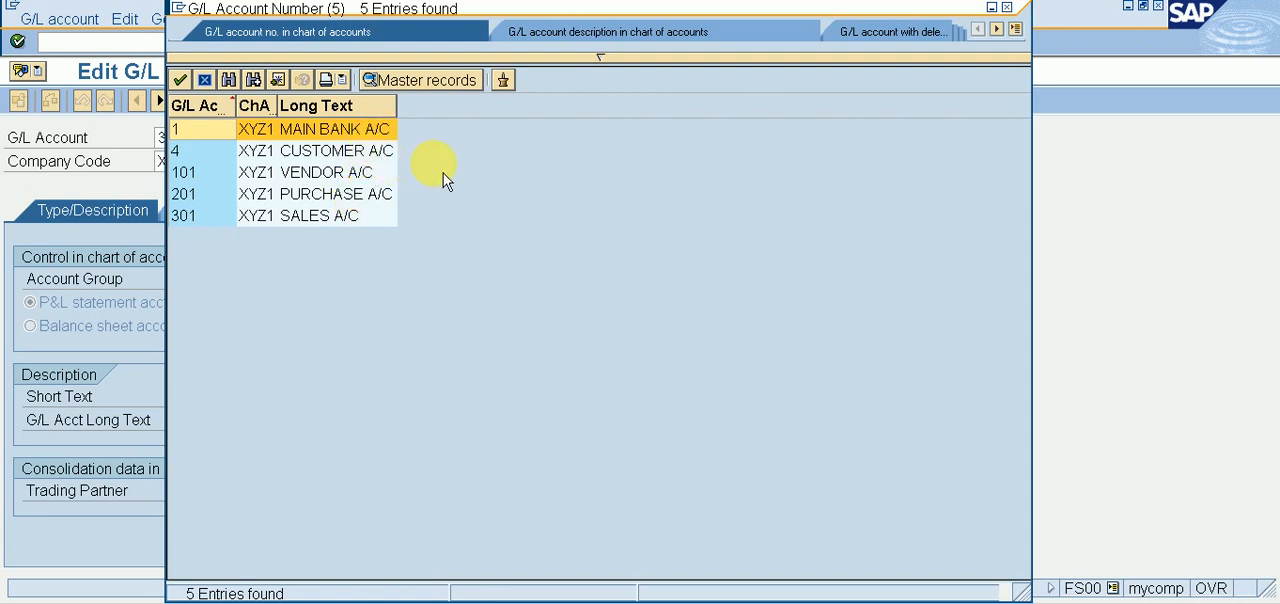
click(1006, 7)
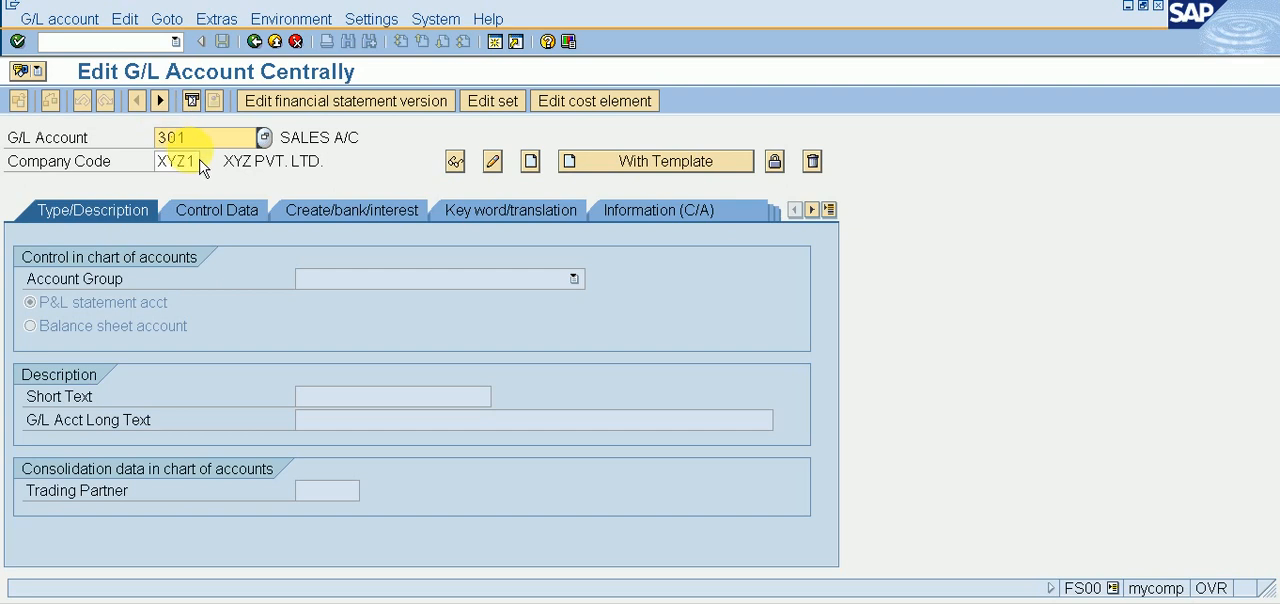
Step: Start creating G/L account 5 in company code XYZ1
click(181, 136)
key(BackSpace)
key(BackSpace)
key(BackSpace)
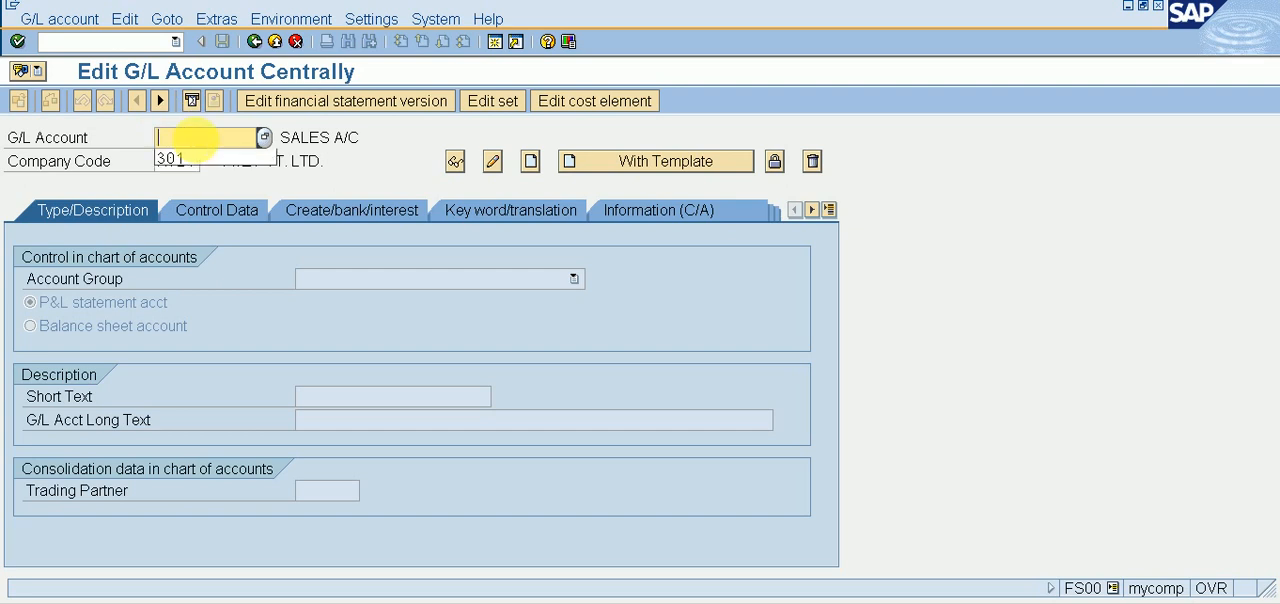
text(5)
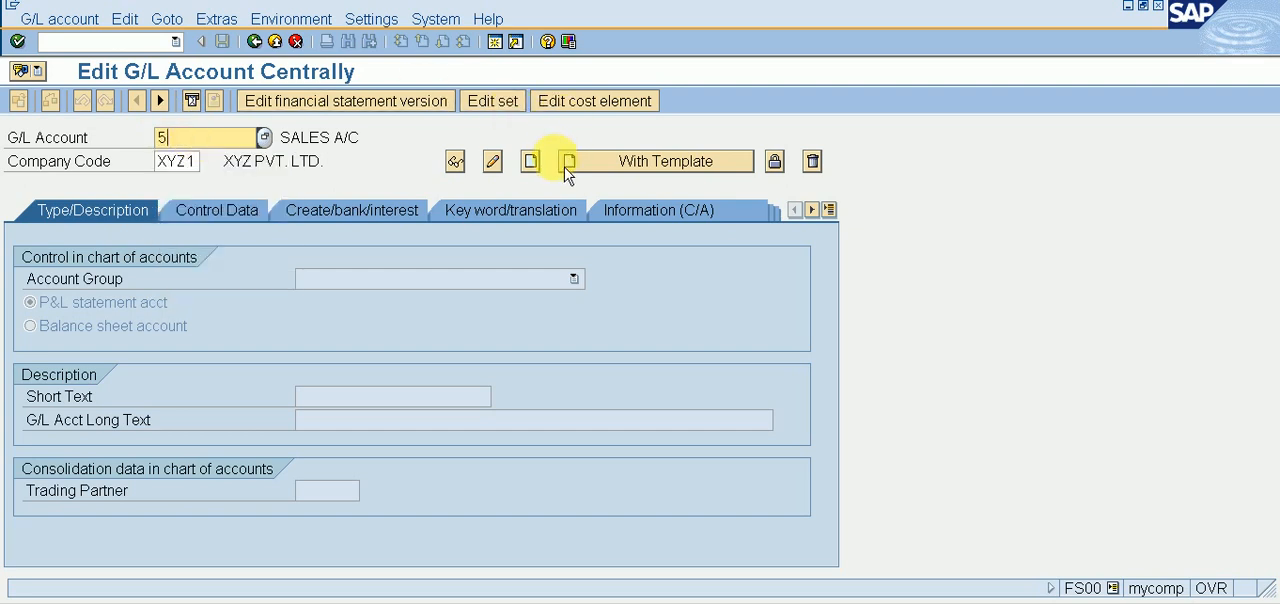
click(531, 161)
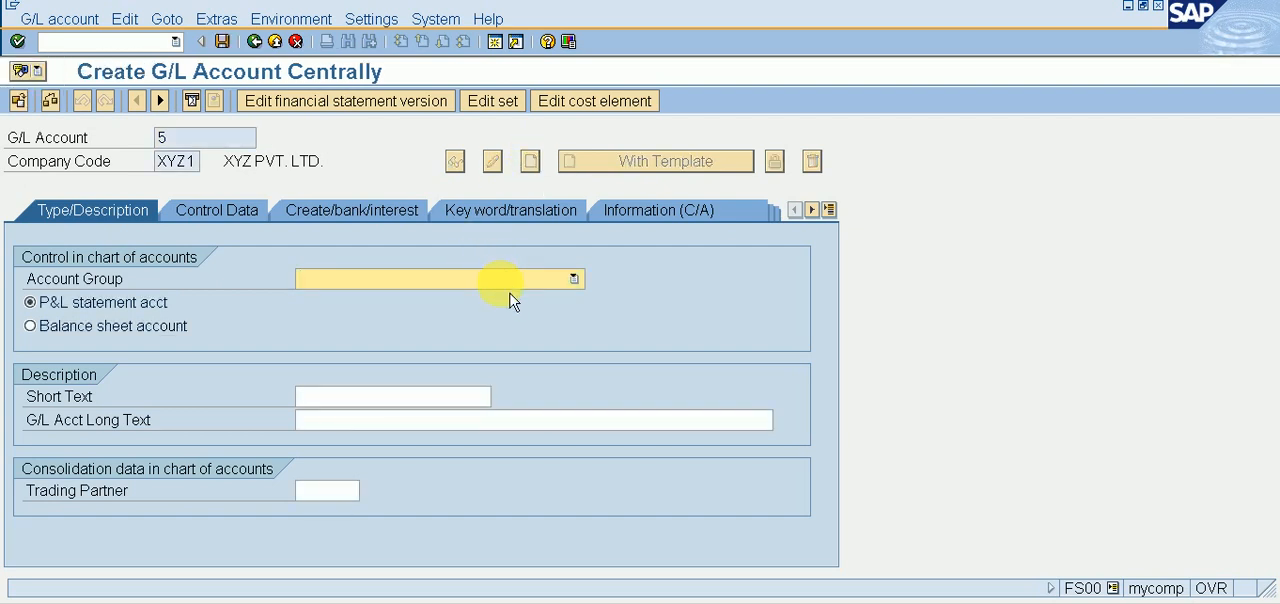
Step: Assign the new G/L account to the CURRENT ASSETS account group and make it a balance sheet account
click(505, 281)
click(495, 314)
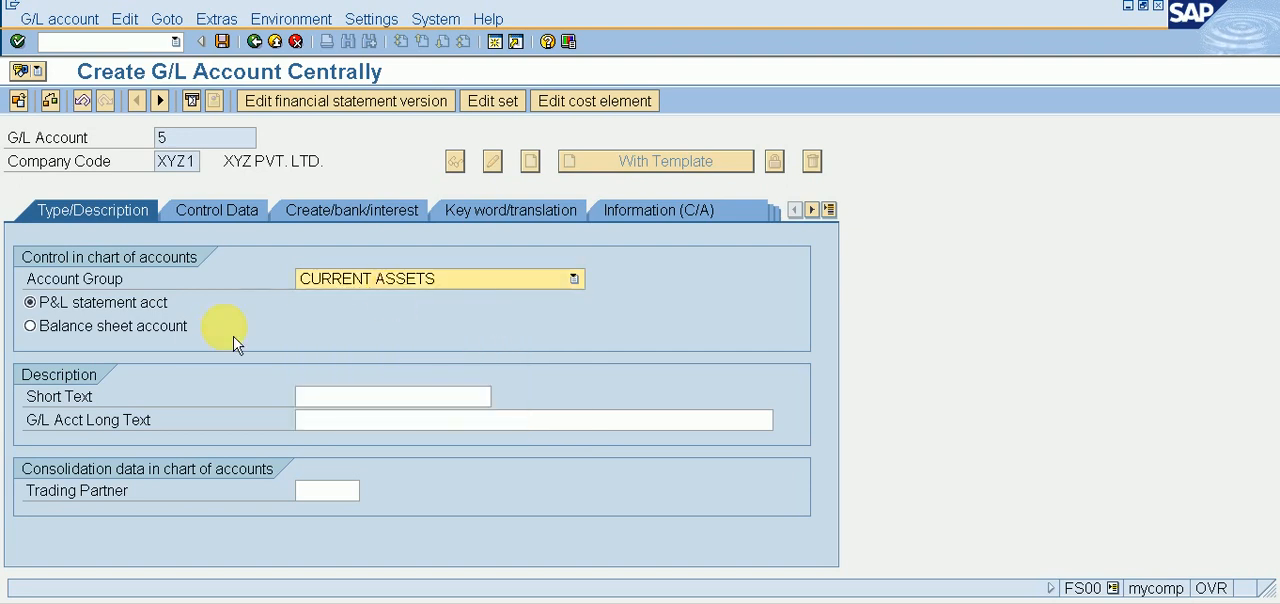
click(168, 328)
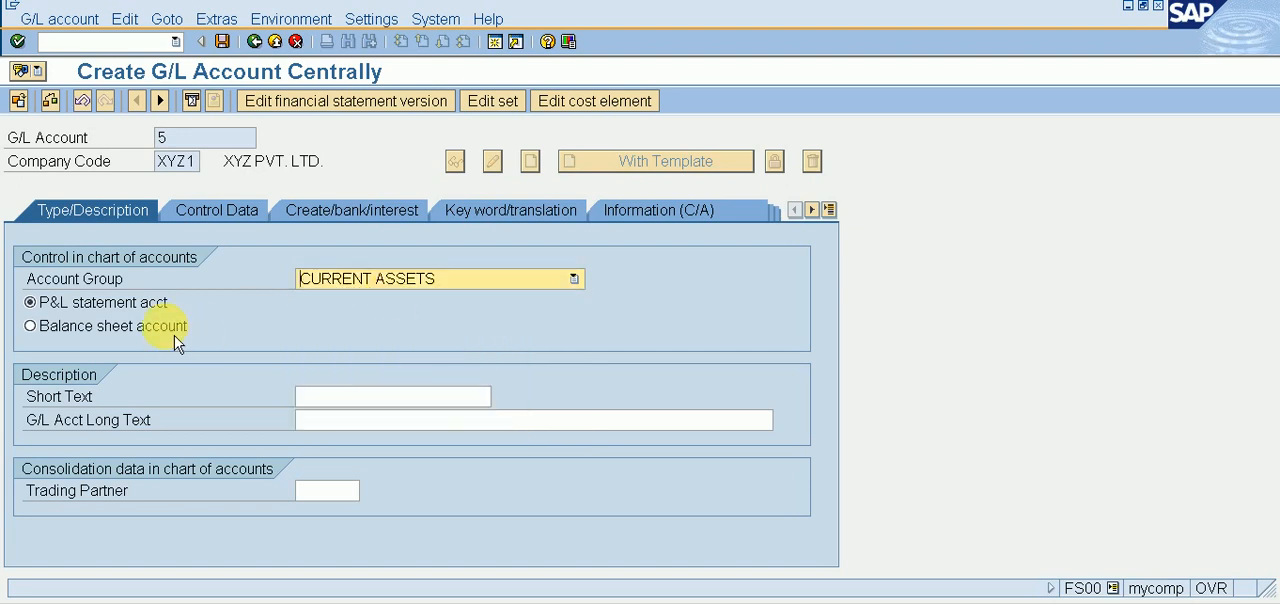
Step: Enter INPUT CGST A/C as both the short text and the long text of G/L account 5
click(397, 398)
text(IN)
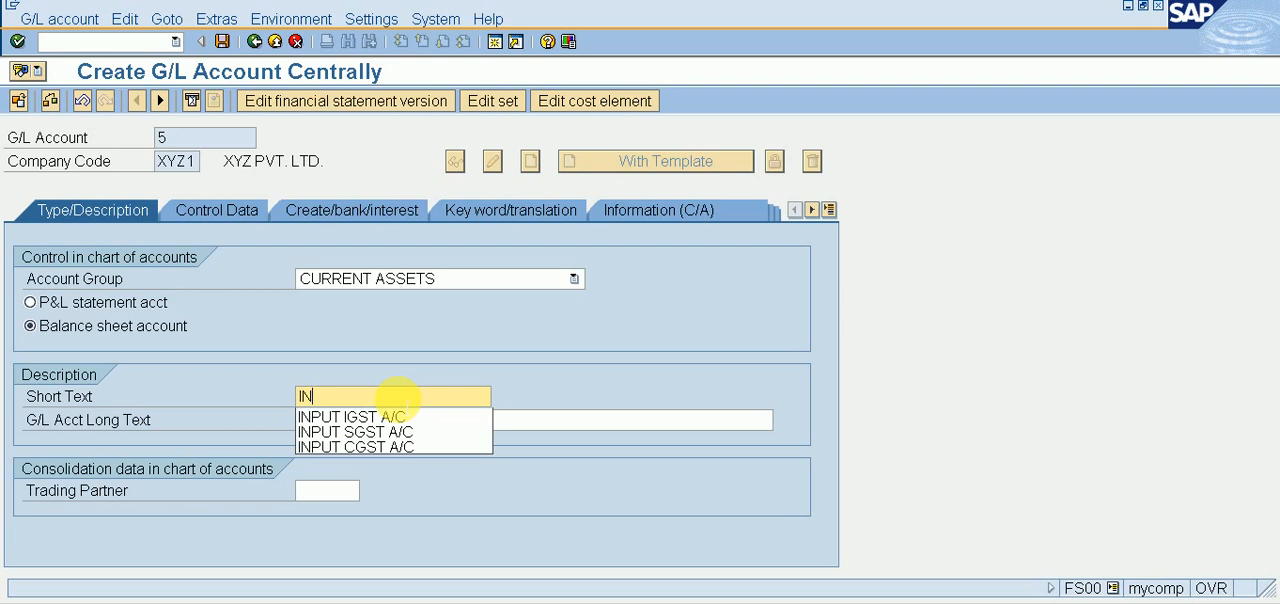
text(PU)
key(Down)
key(Down)
key(Down)
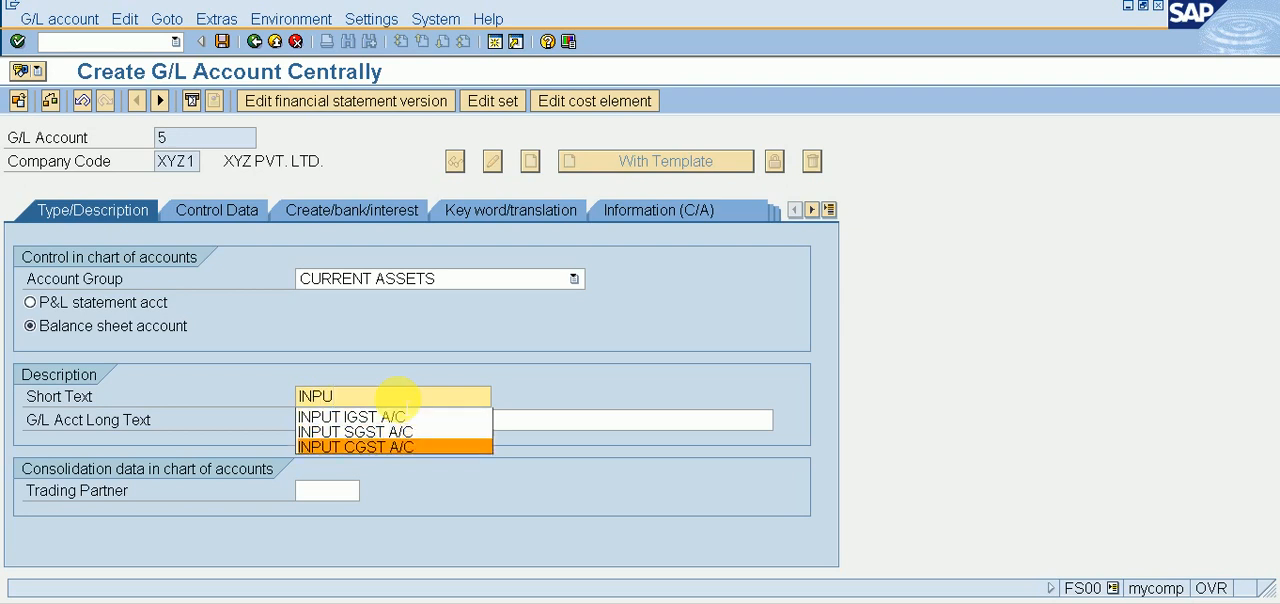
key(Return)
click(390, 422)
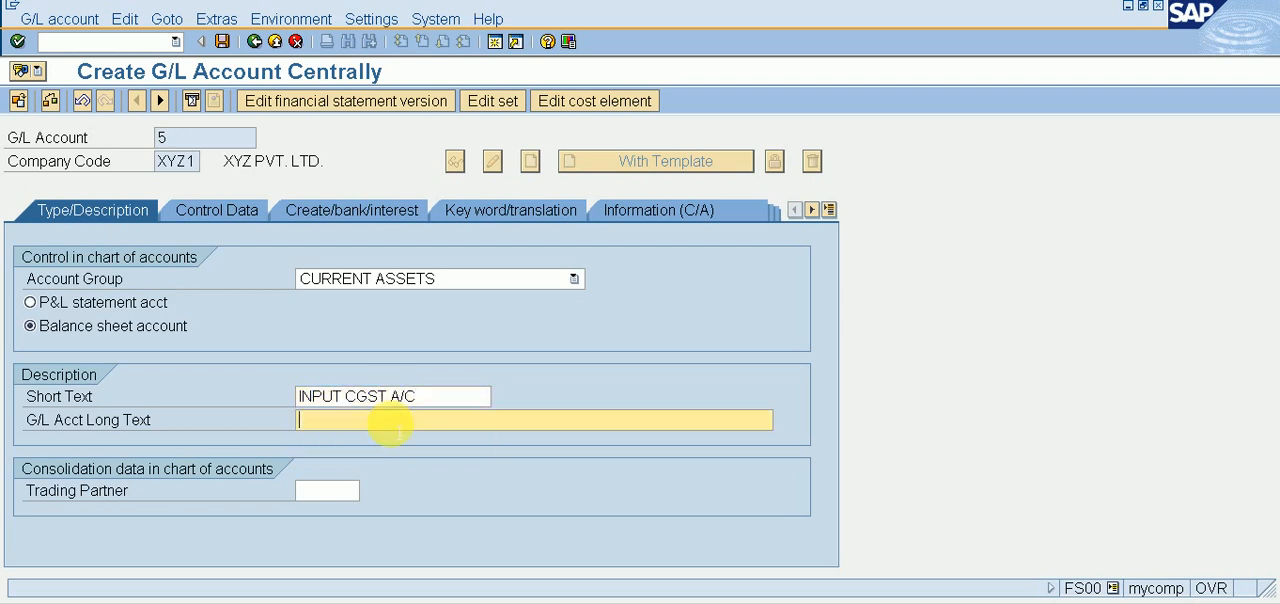
text(INPUT CGST A/C)
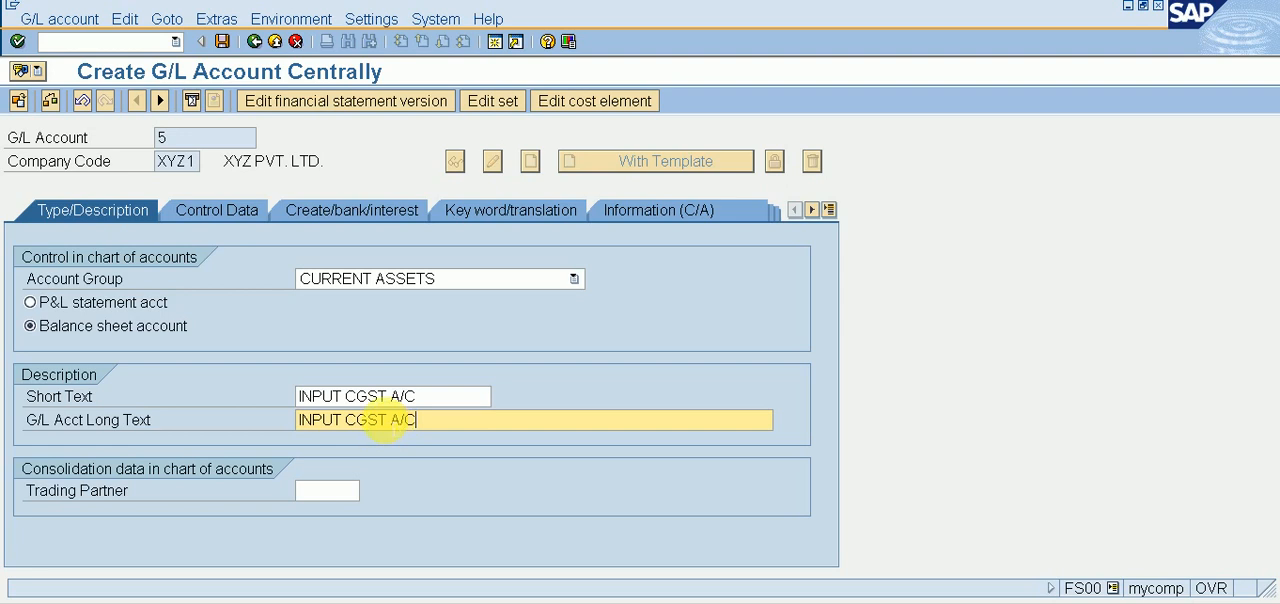
Step: Assign field status group G001 to G/L account 5 and save the account despite the local currency warning
click(229, 222)
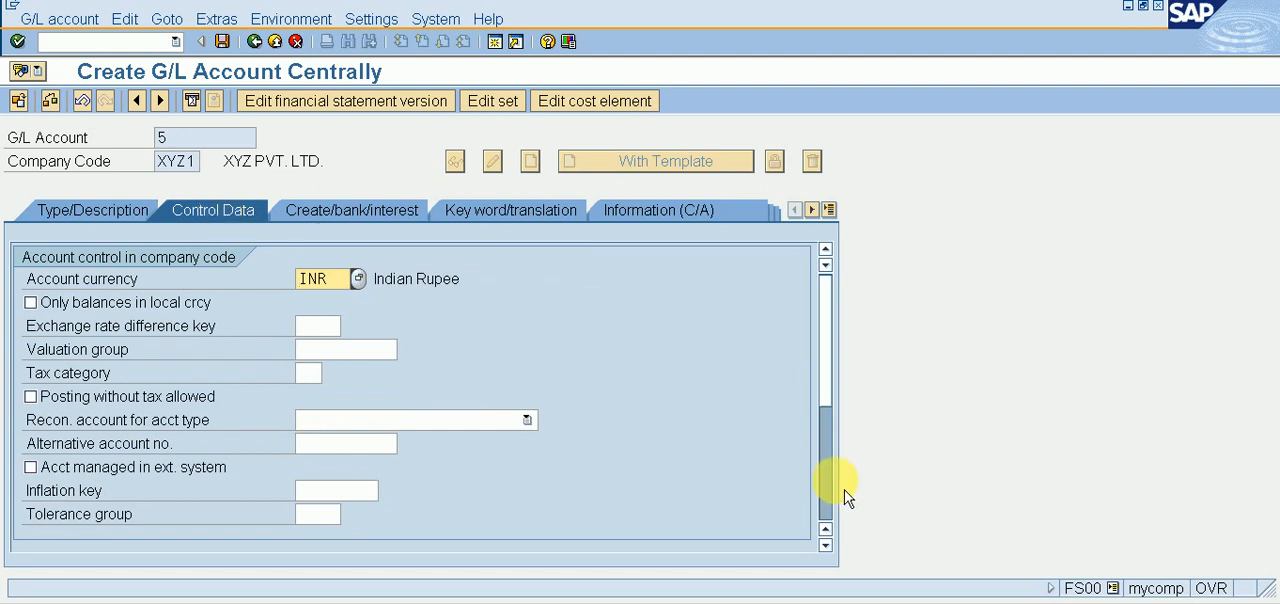
click(352, 210)
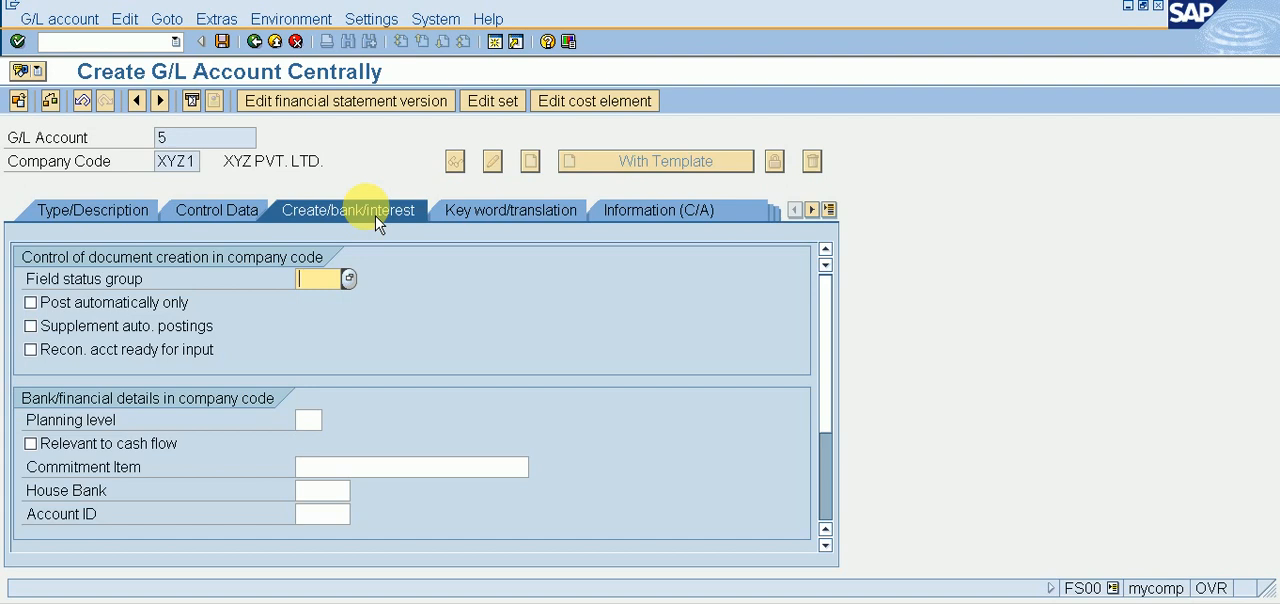
text(G001)
click(378, 218)
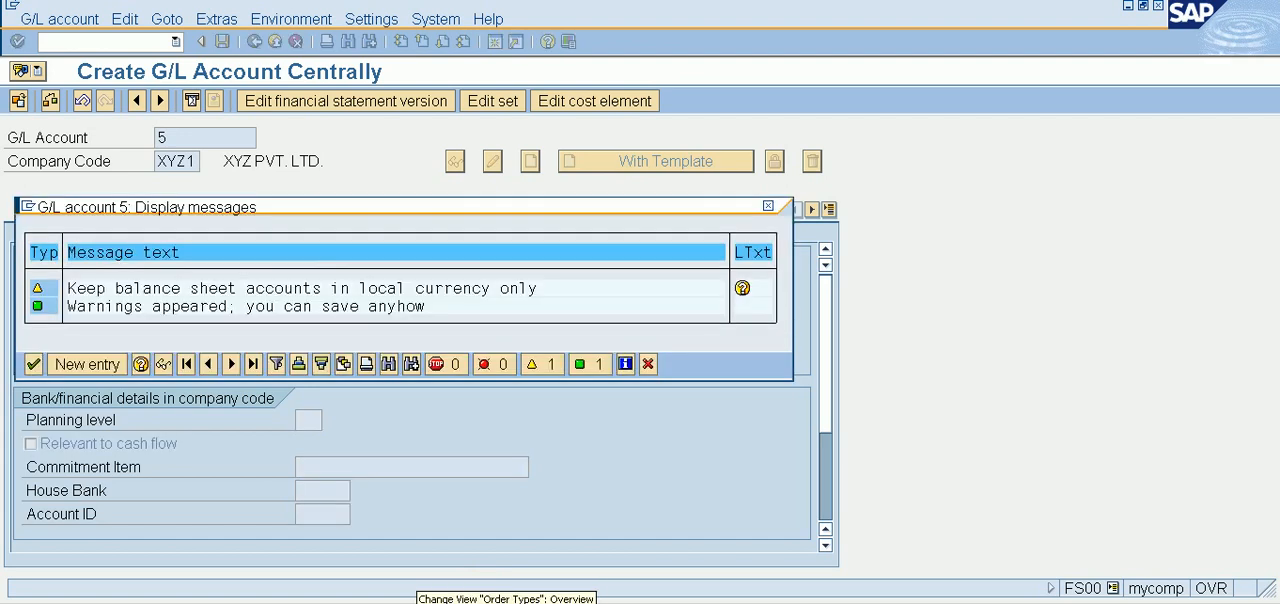
click(44, 373)
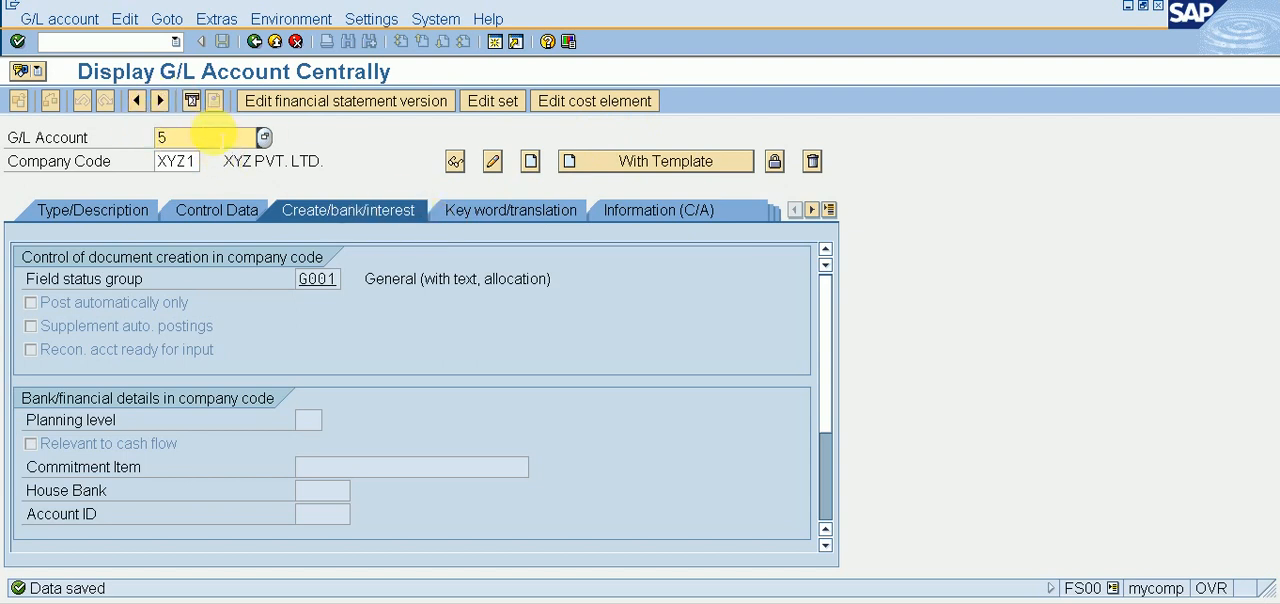
Step: Start creating G/L account 6 in company code XYZ1 as a balance sheet account in the CURRENT ASSETS group
click(222, 140)
key(BackSpace)
text(6)
click(530, 161)
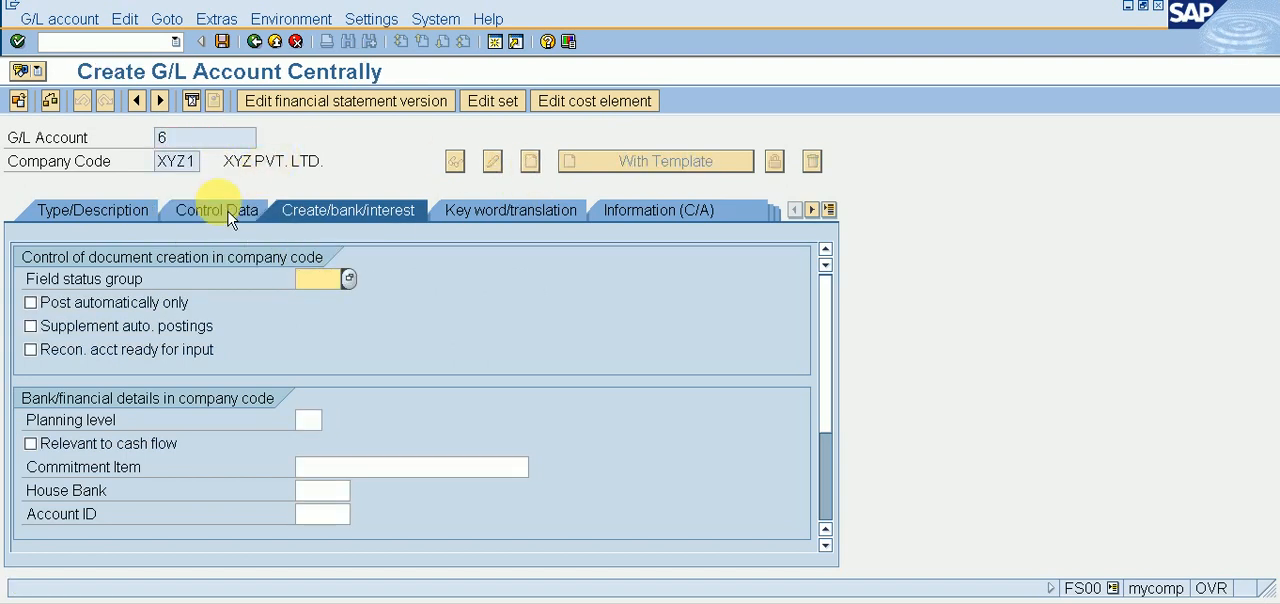
click(97, 212)
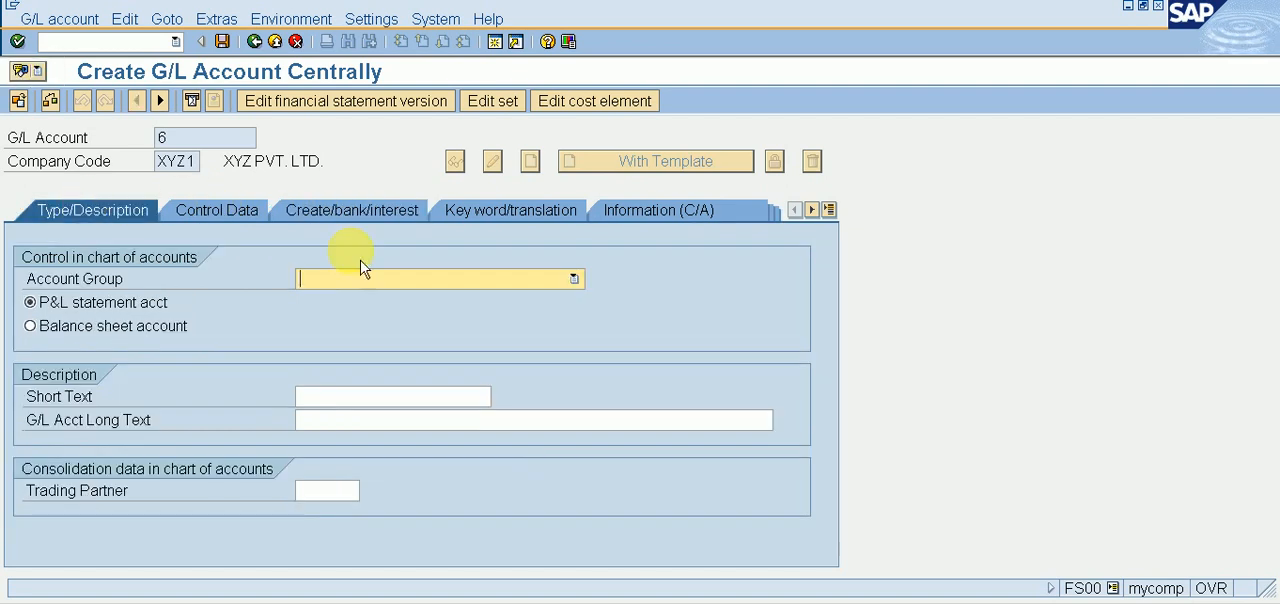
click(363, 285)
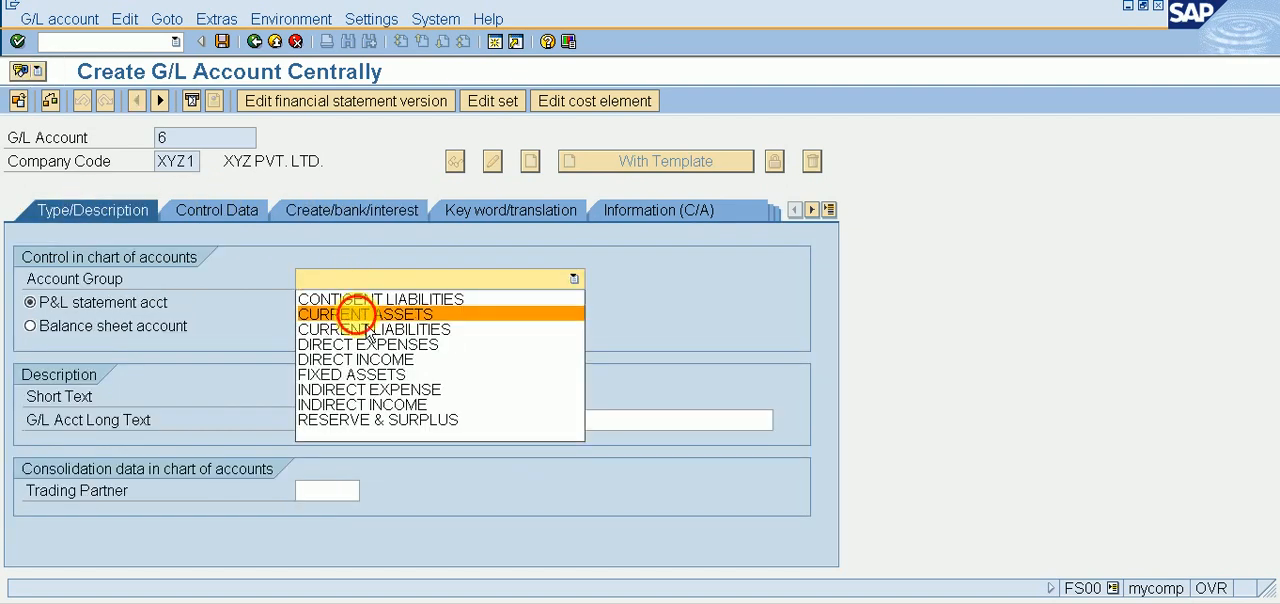
click(360, 312)
click(114, 328)
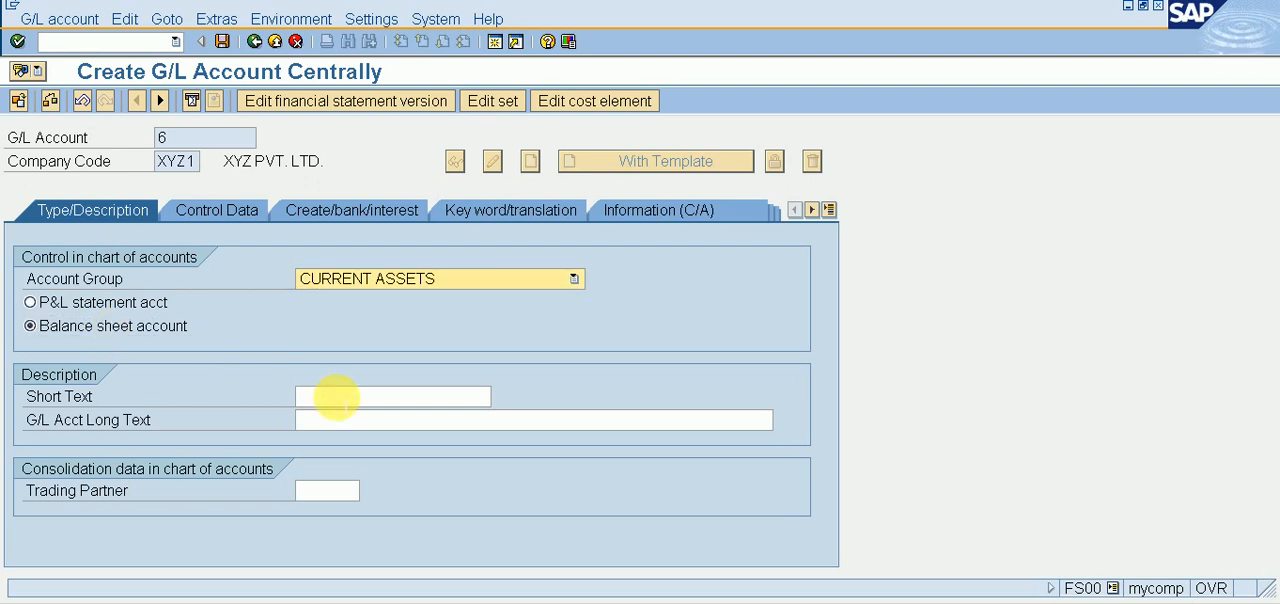
Step: Set the short text of G/L account 6 to INPUT SGST A/C
click(335, 397)
text(IN)
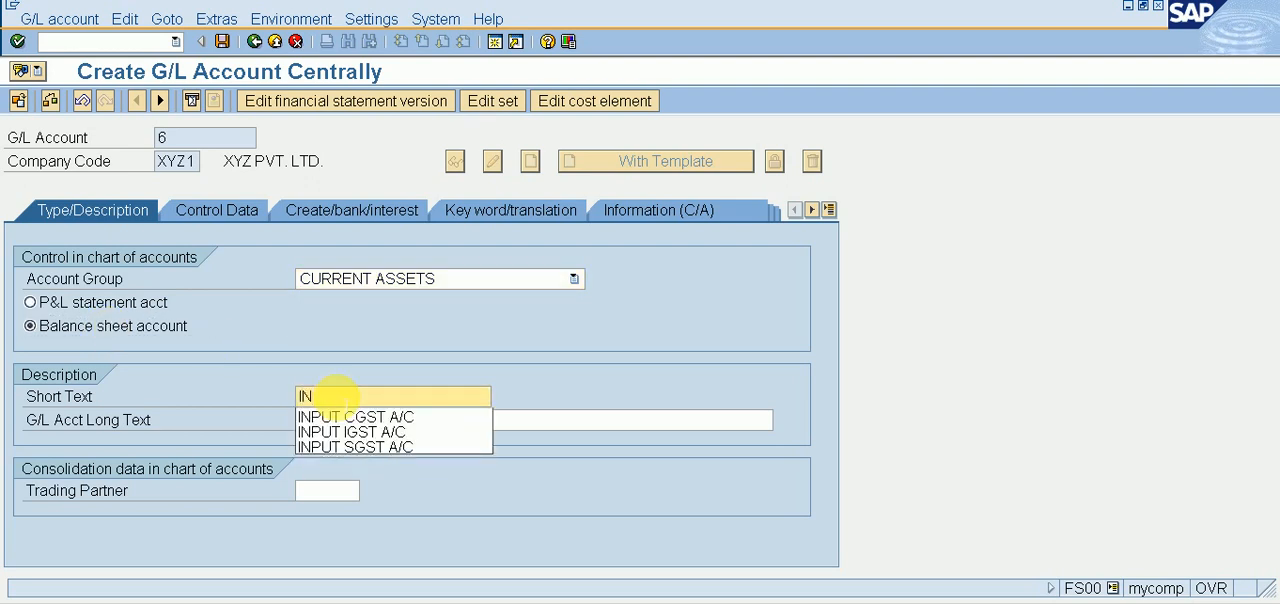
text(PUT)
key(Down)
key(Down)
key(Down)
key(Return)
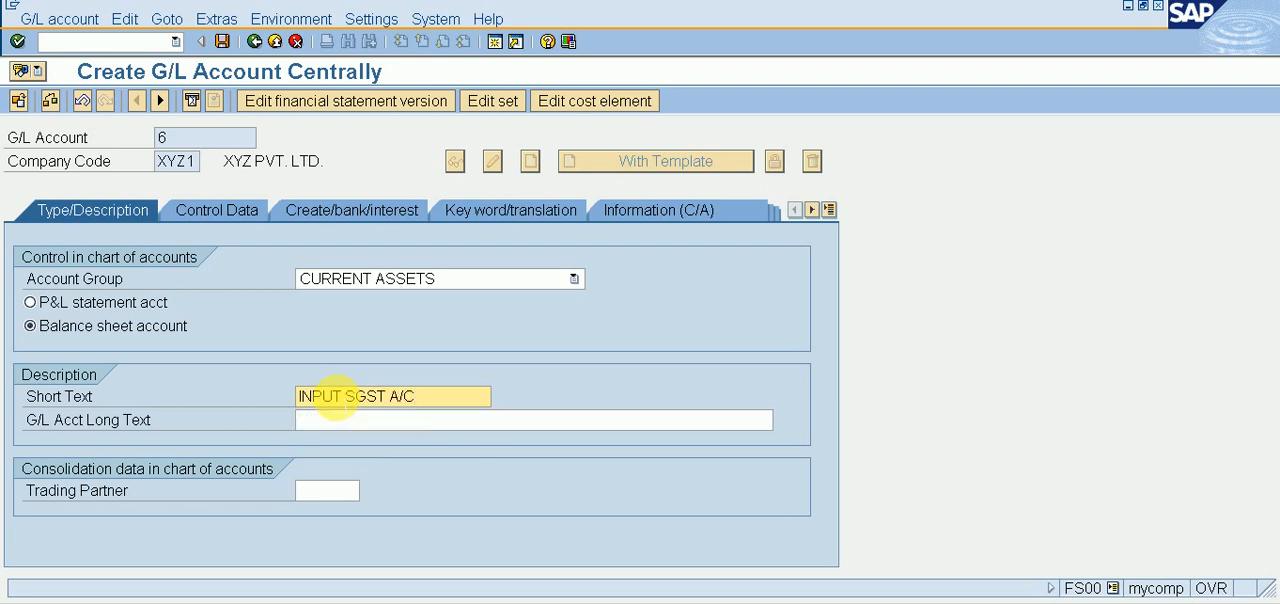
Step: Enter INPUT SGST A/C as the long text of G/L account 6
click(376, 420)
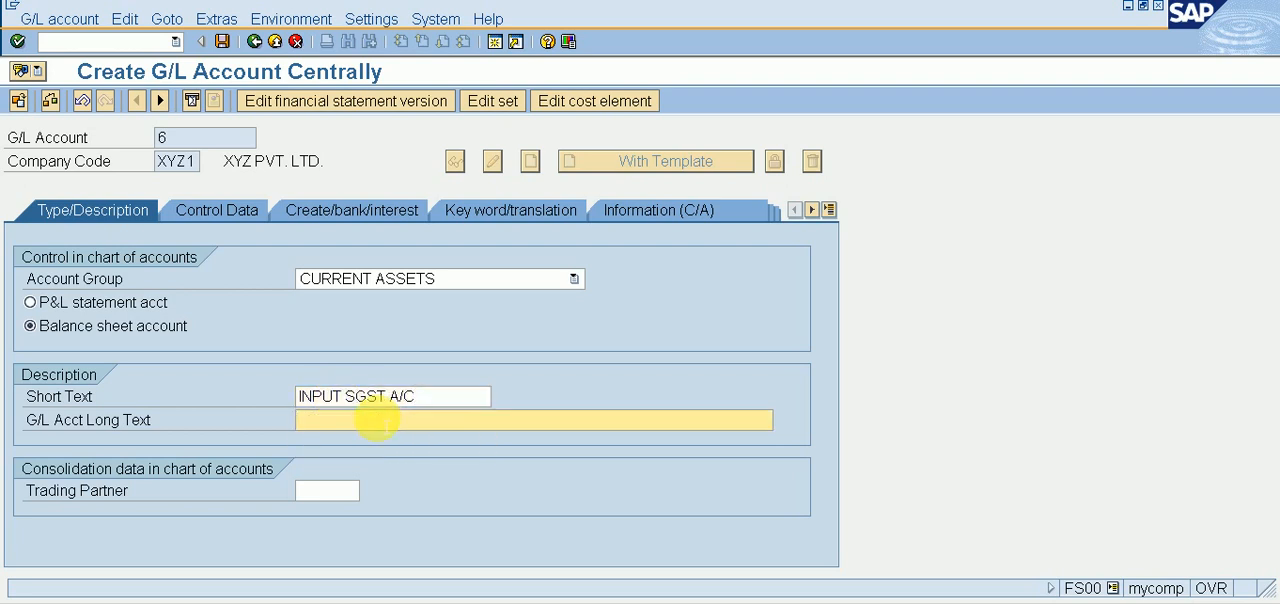
text(INP)
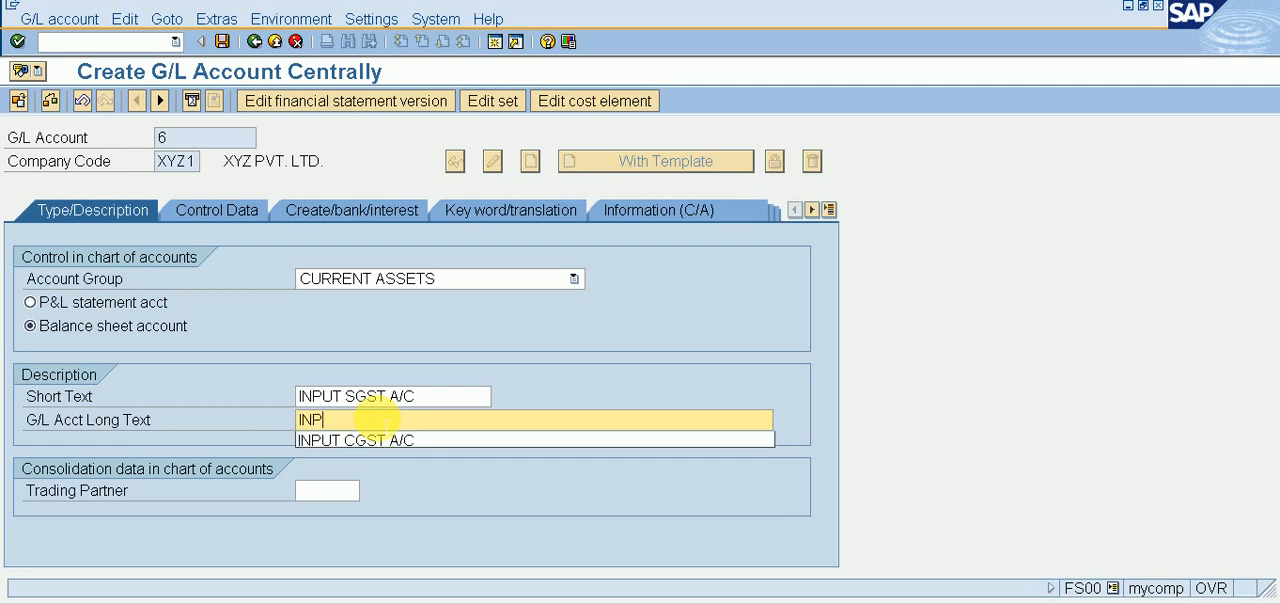
key(Down)
key(Return)
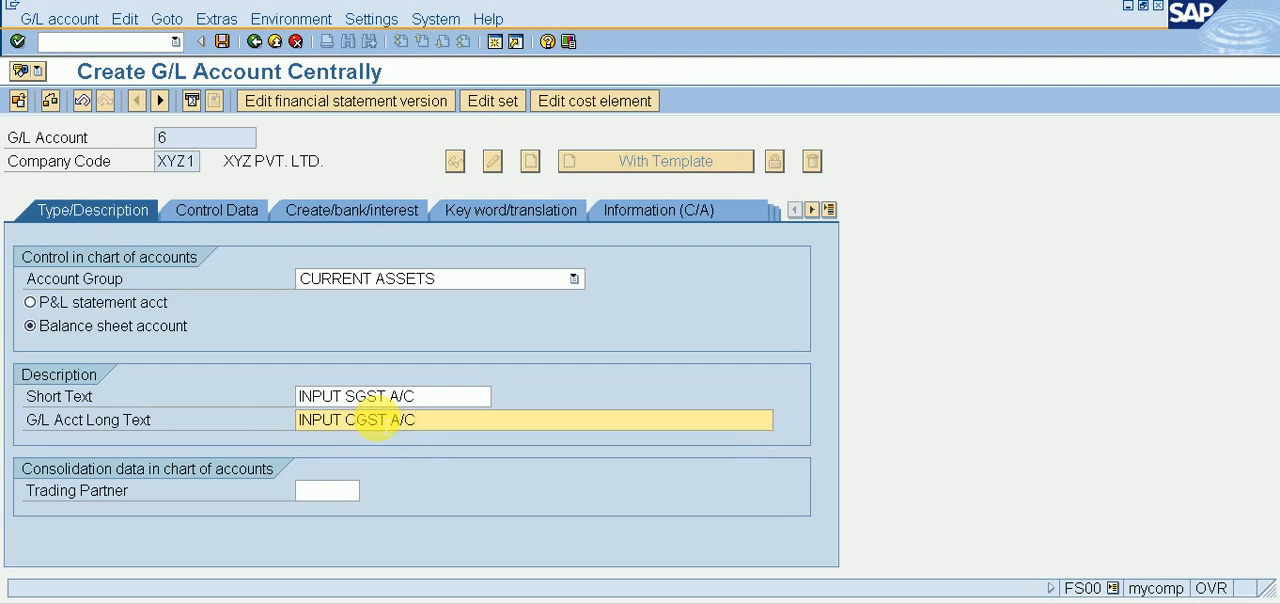
text(00)
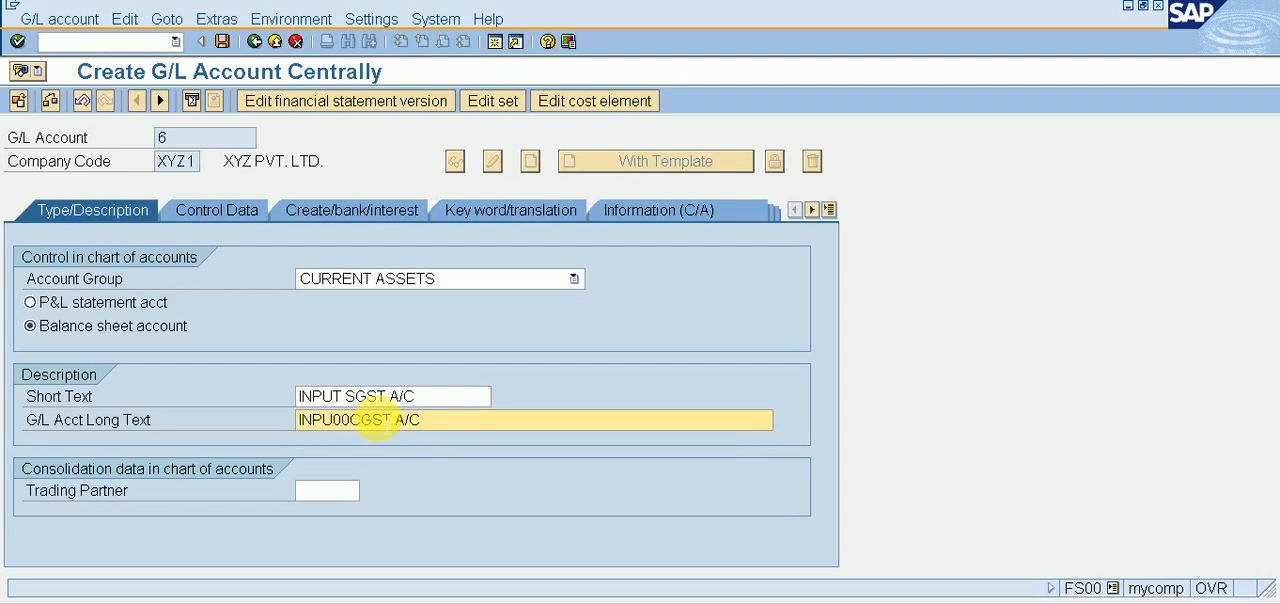
key(BackSpace)
key(BackSpace)
text(P)
key(Delete)
key(BackSpace)
key(BackSpace)
text(SGST A)
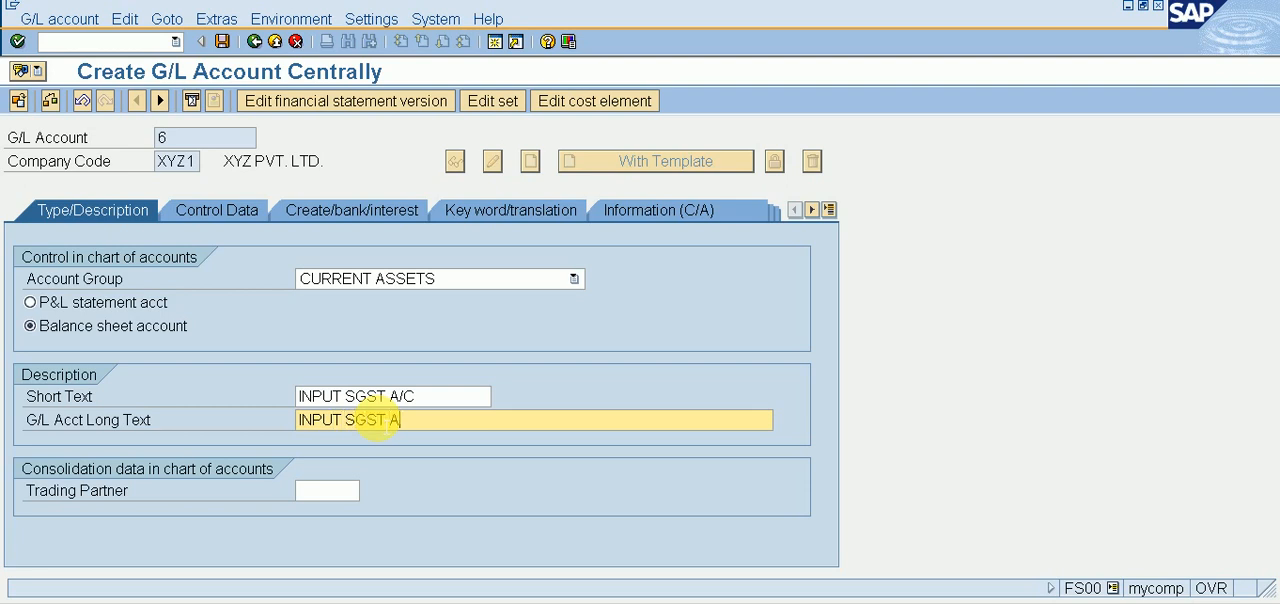
text(/C)
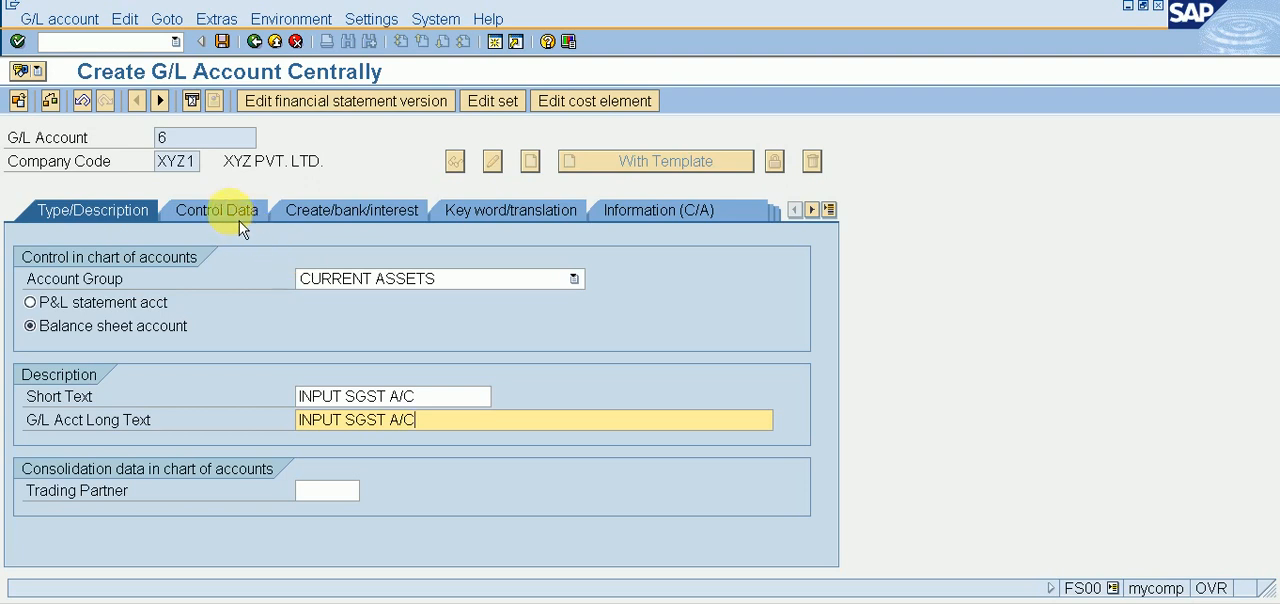
Step: Assign field status group G001 to G/L account 6 and save the account
click(306, 222)
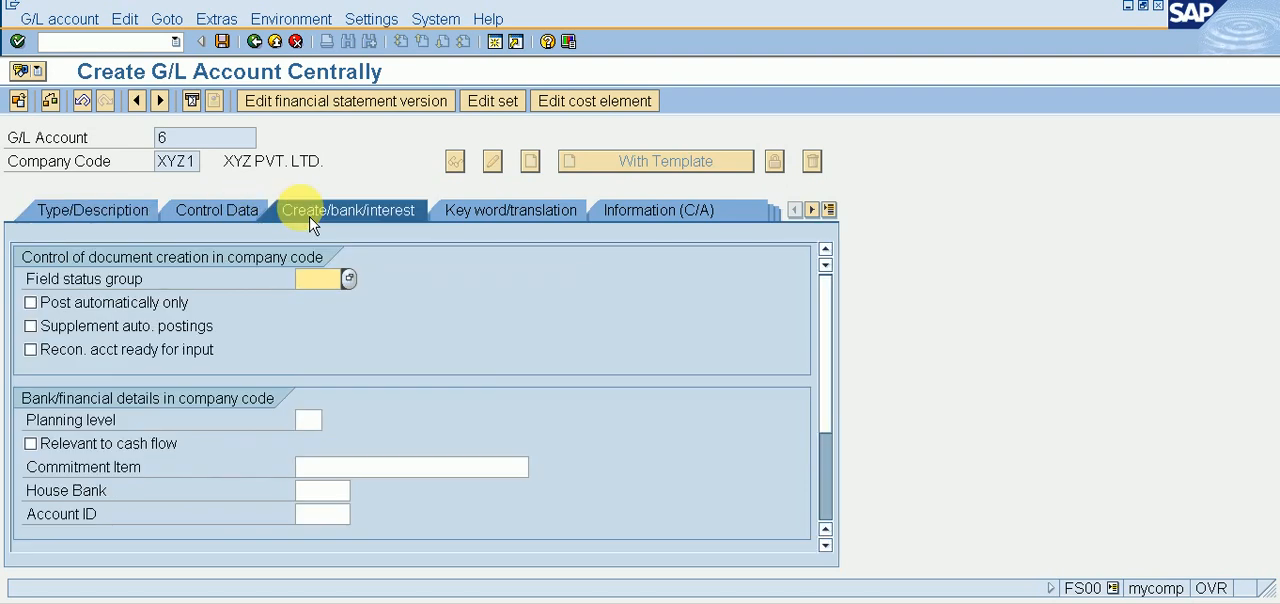
text(G001)
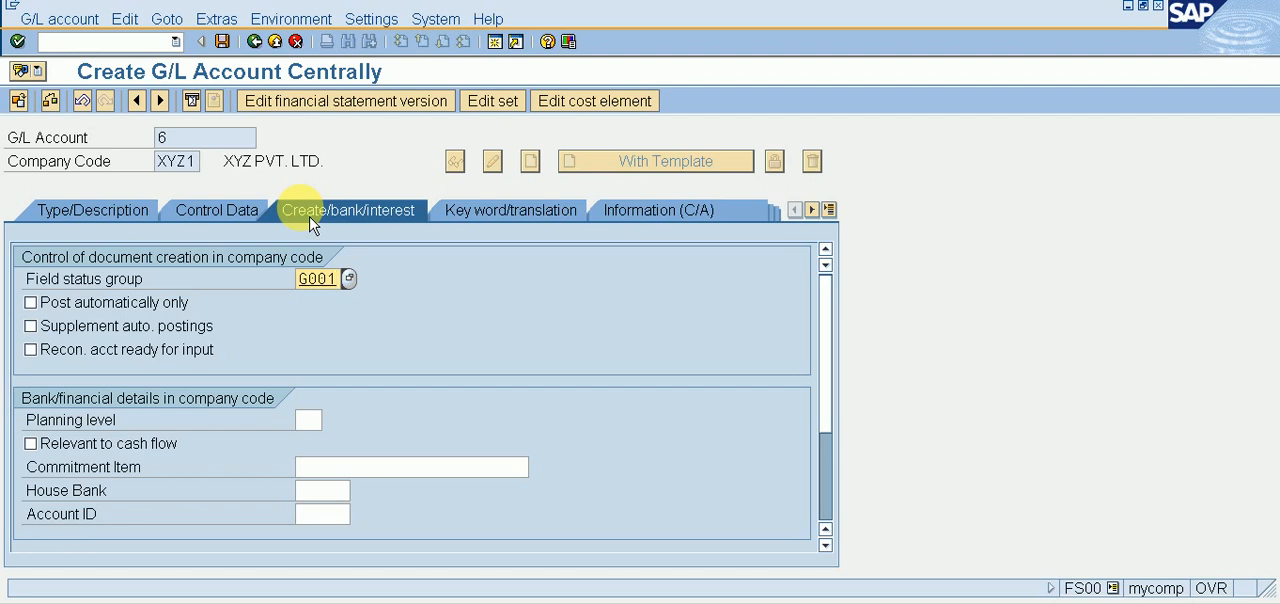
click(222, 41)
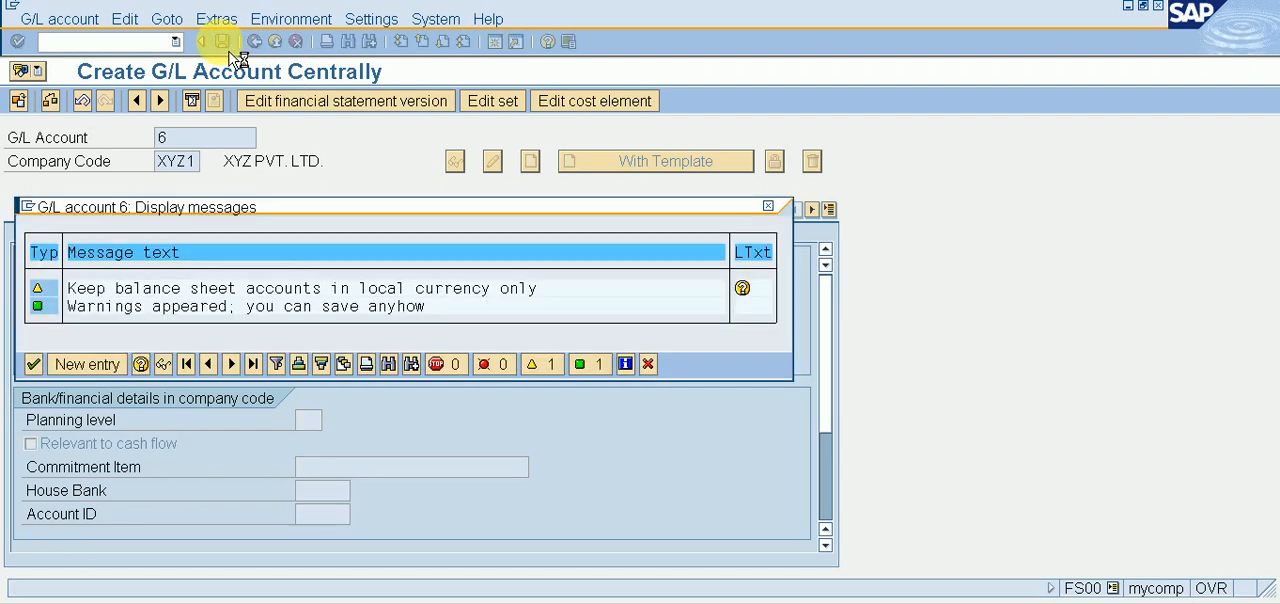
key(Return)
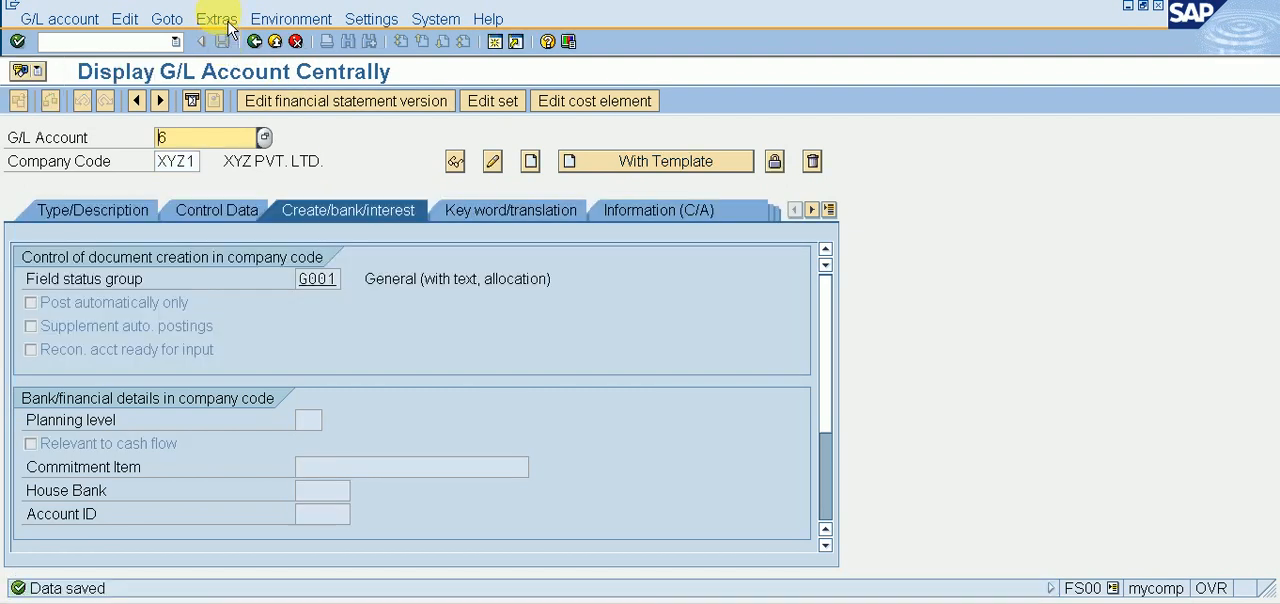
Step: Start creating G/L account 7 in company code XYZ1 as a balance sheet account in the CURRENT ASSETS group
text(7)
click(533, 164)
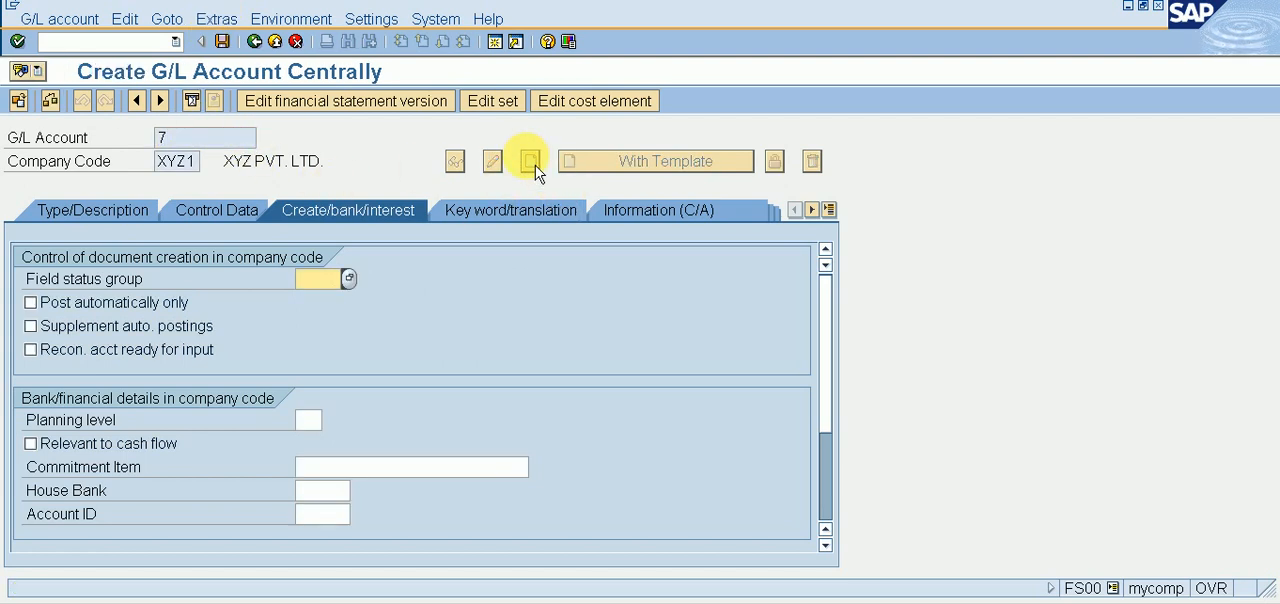
click(92, 210)
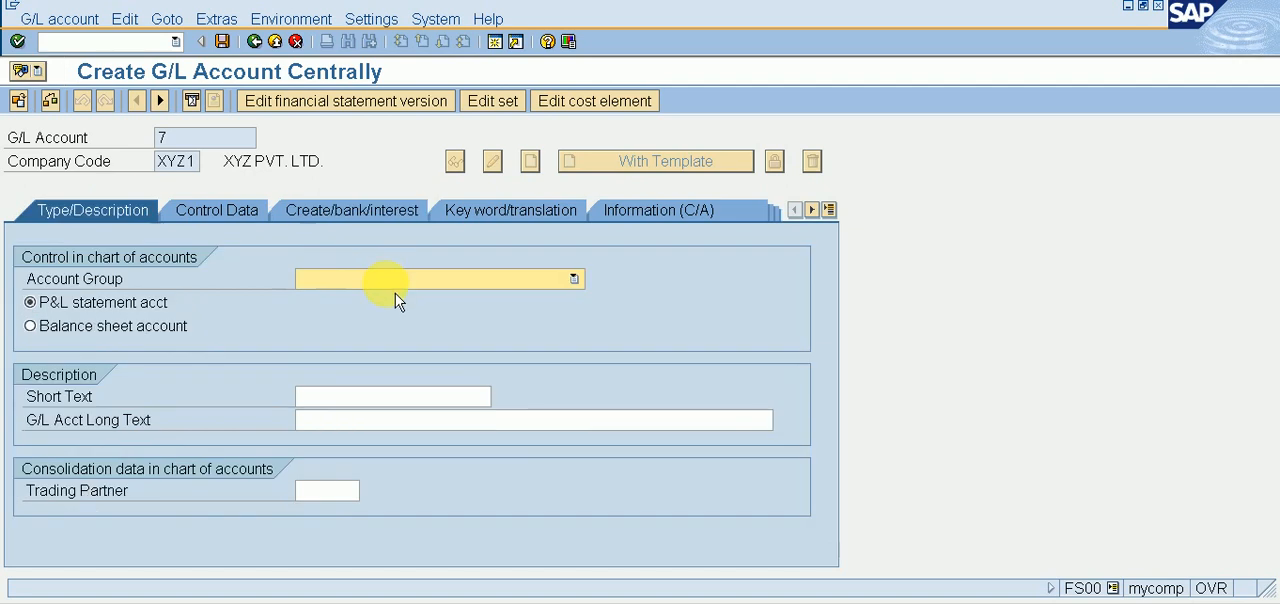
click(398, 282)
click(395, 316)
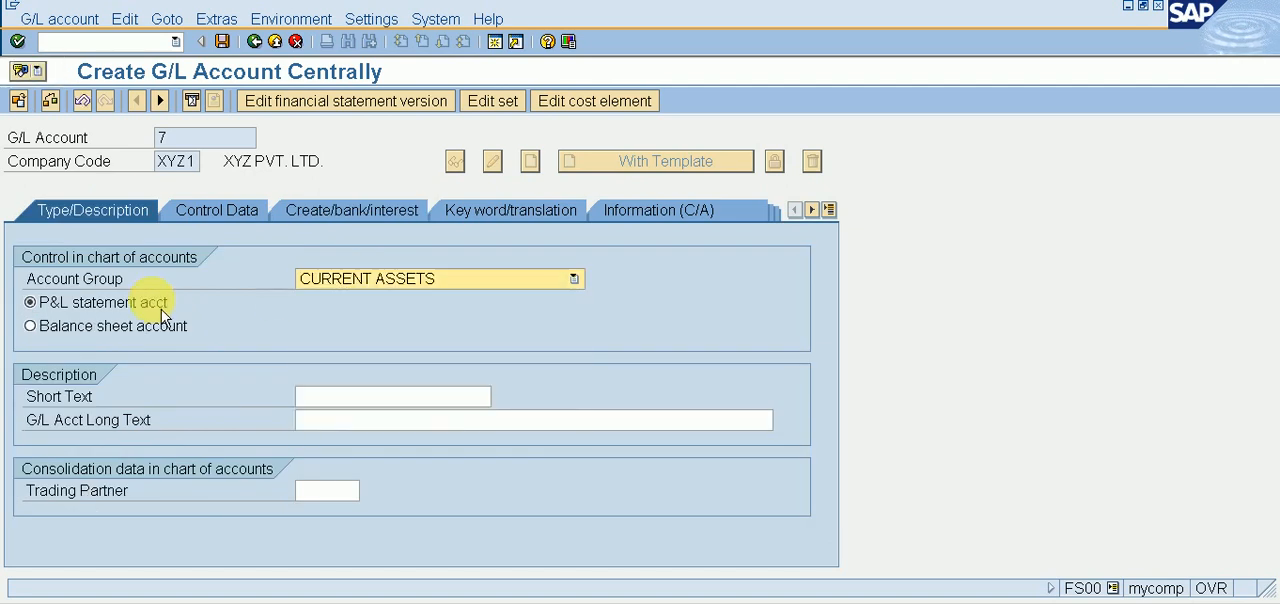
click(145, 332)
Step: Enter INPUT IGST A/C as both the short text and the long text of G/L account 7
click(374, 399)
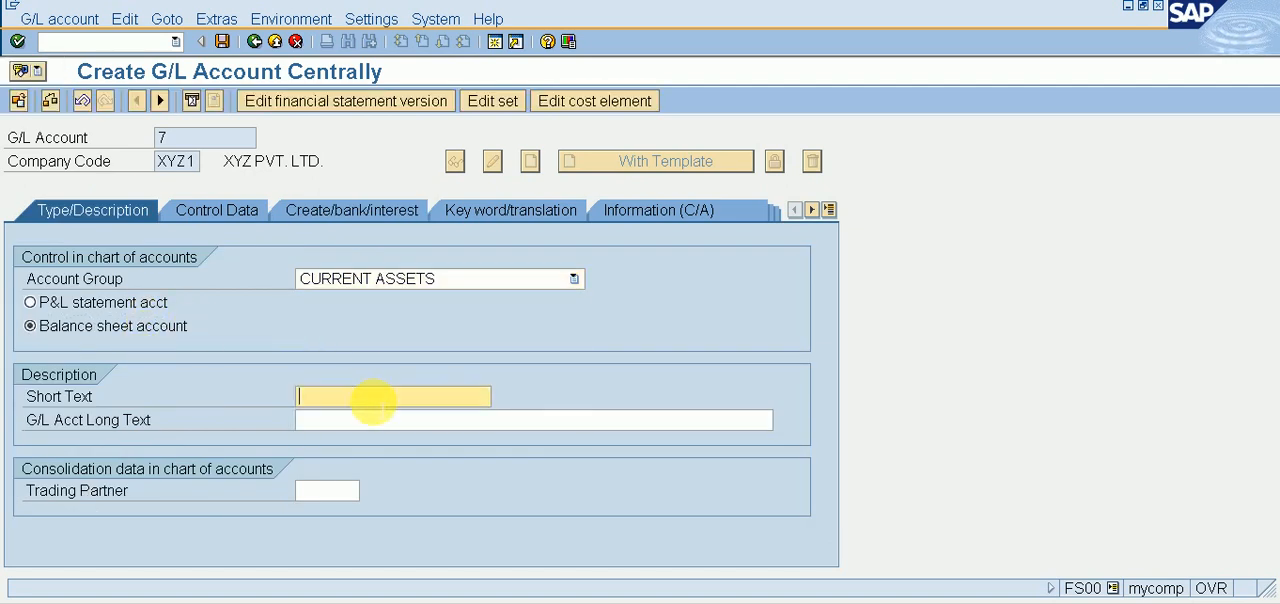
text(IN)
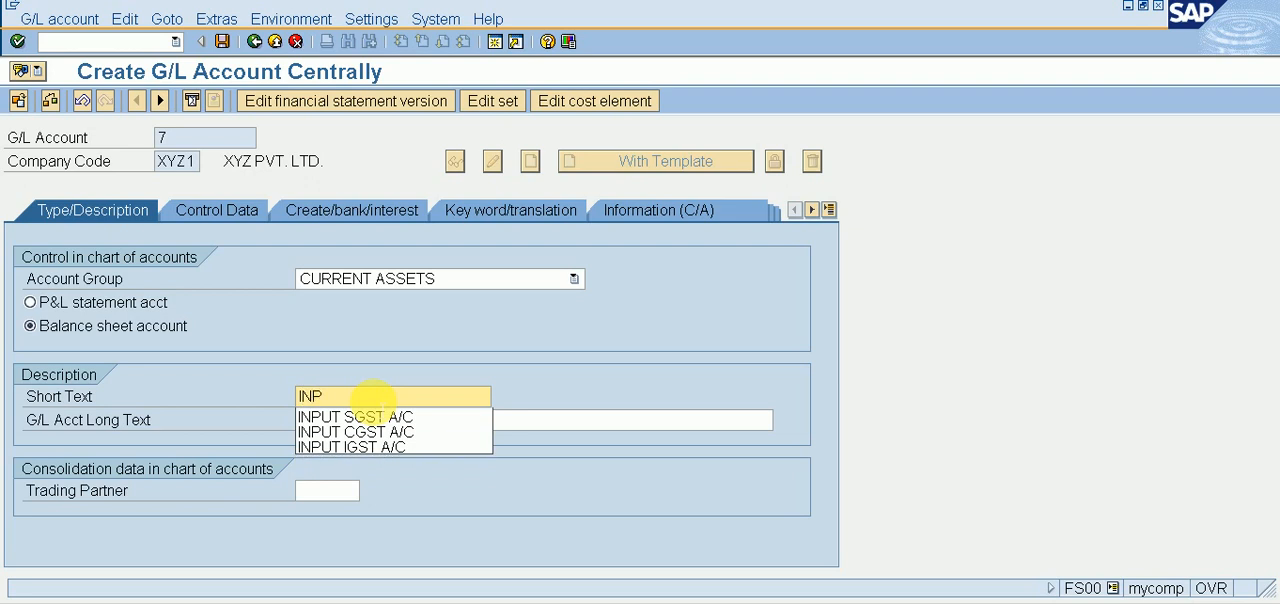
text(P)
key(Down)
key(Down)
key(Down)
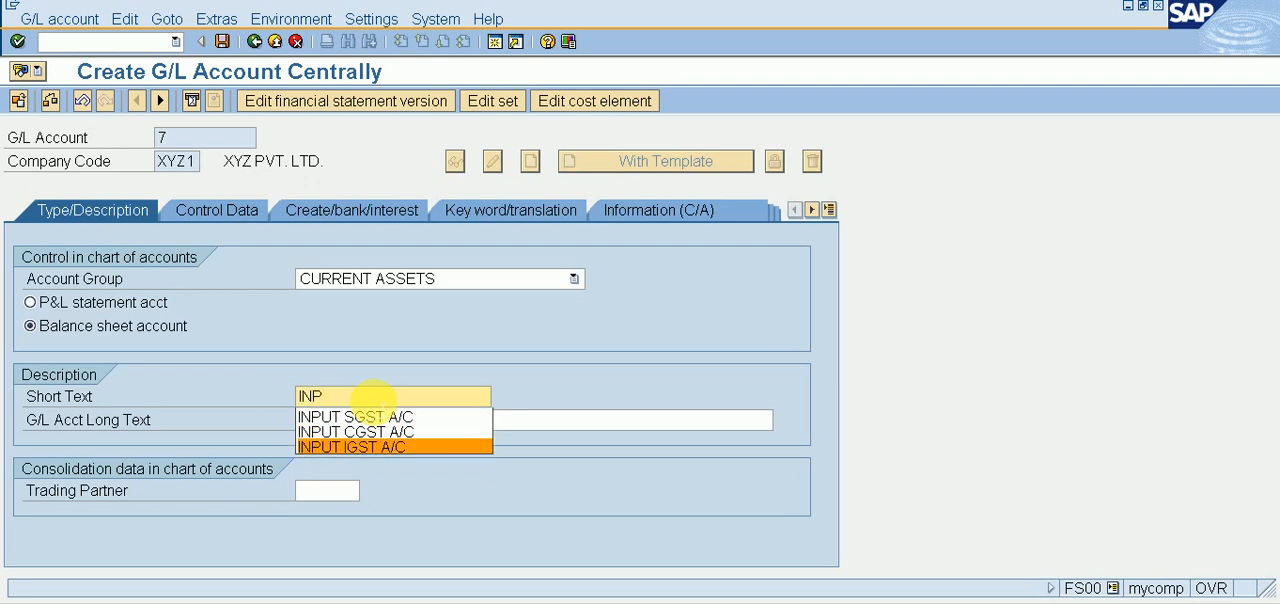
key(Return)
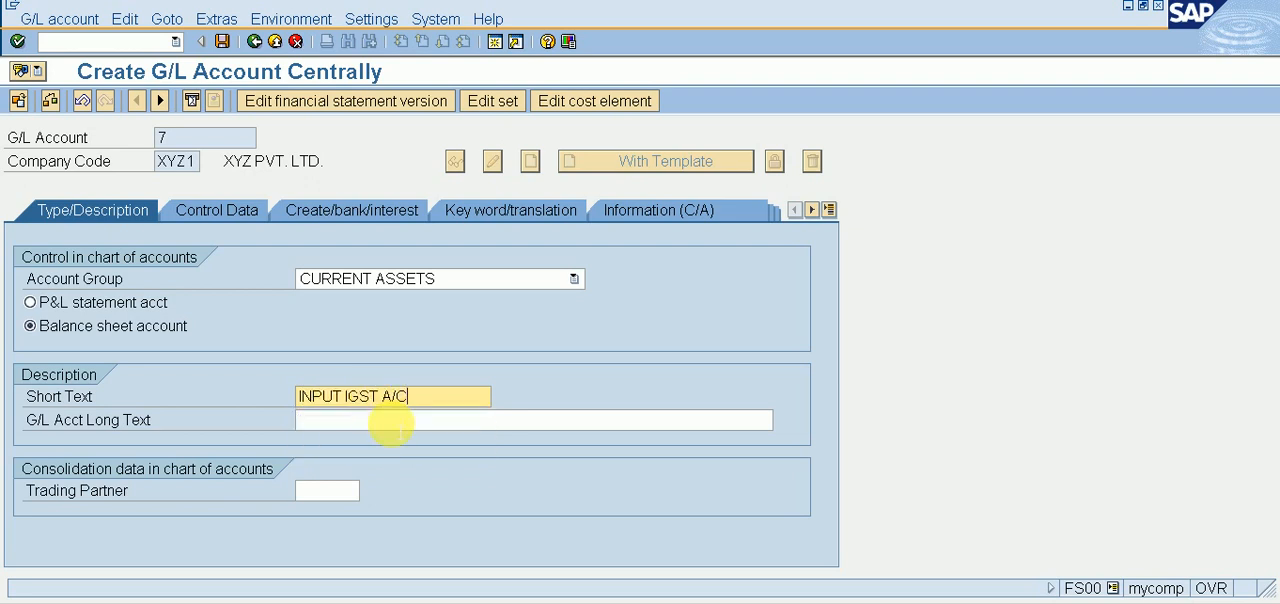
click(397, 421)
text(IN)
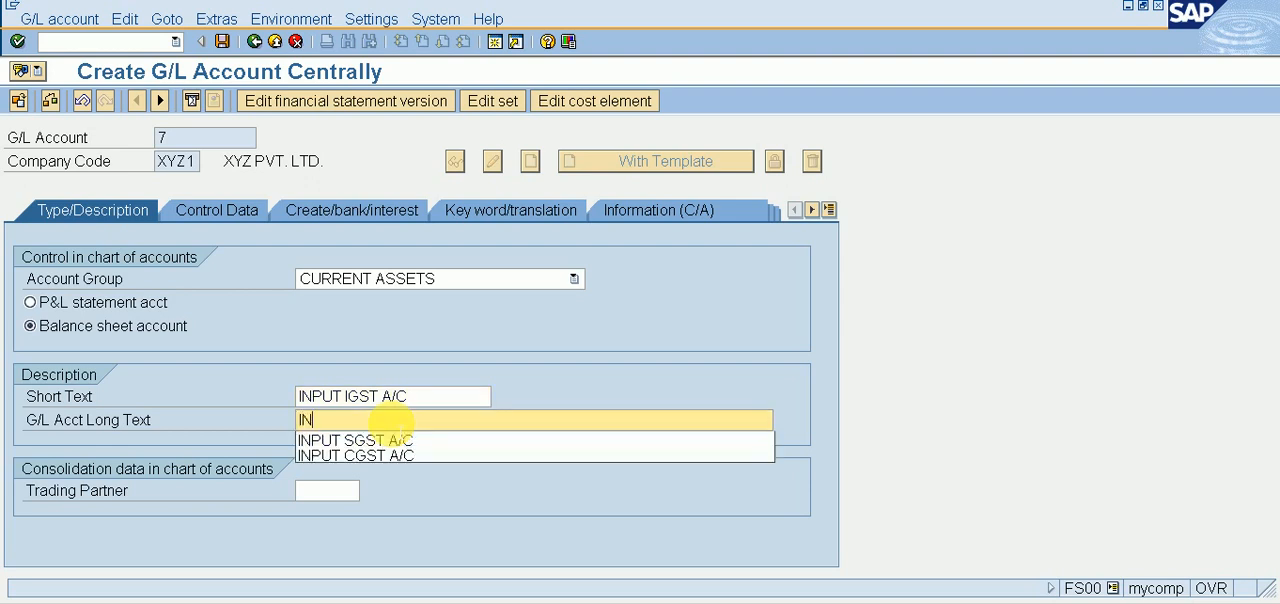
text(PUT IGST)
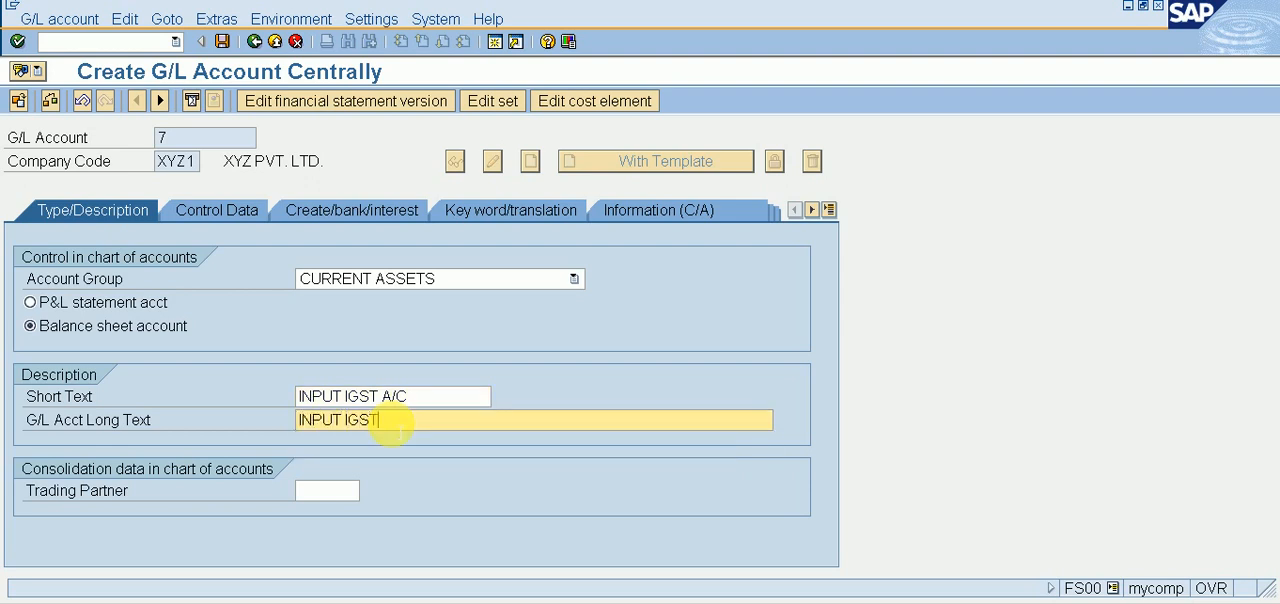
text( A/C)
Step: Assign field status group G001 to G/L account 7 and save the account
click(341, 224)
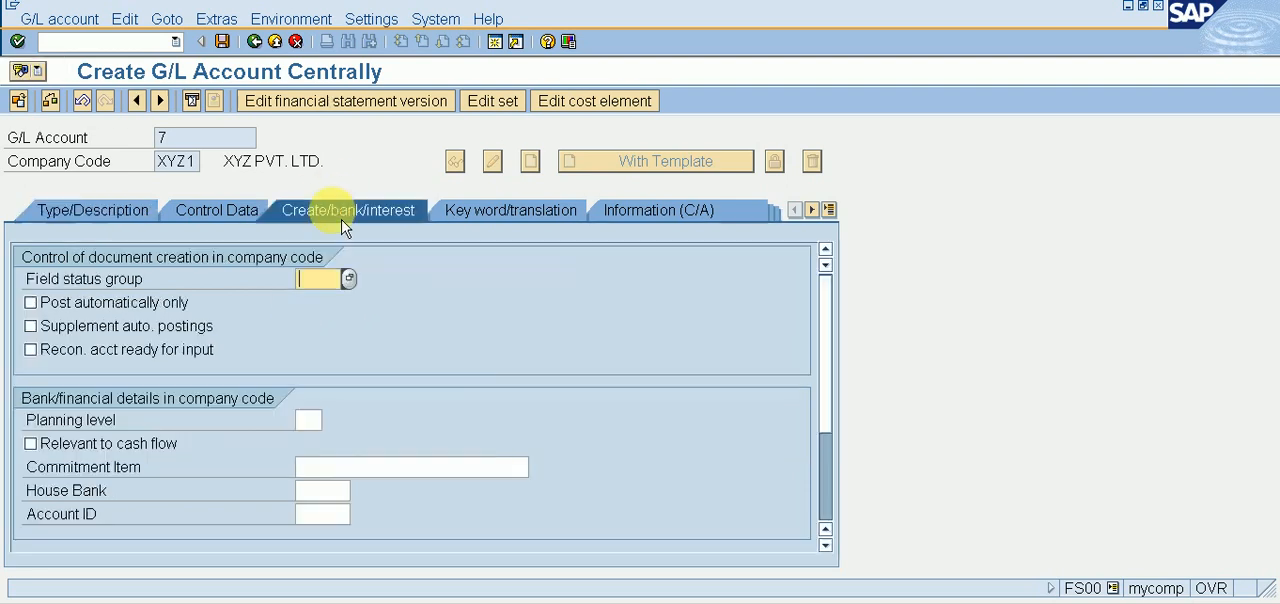
text(G001)
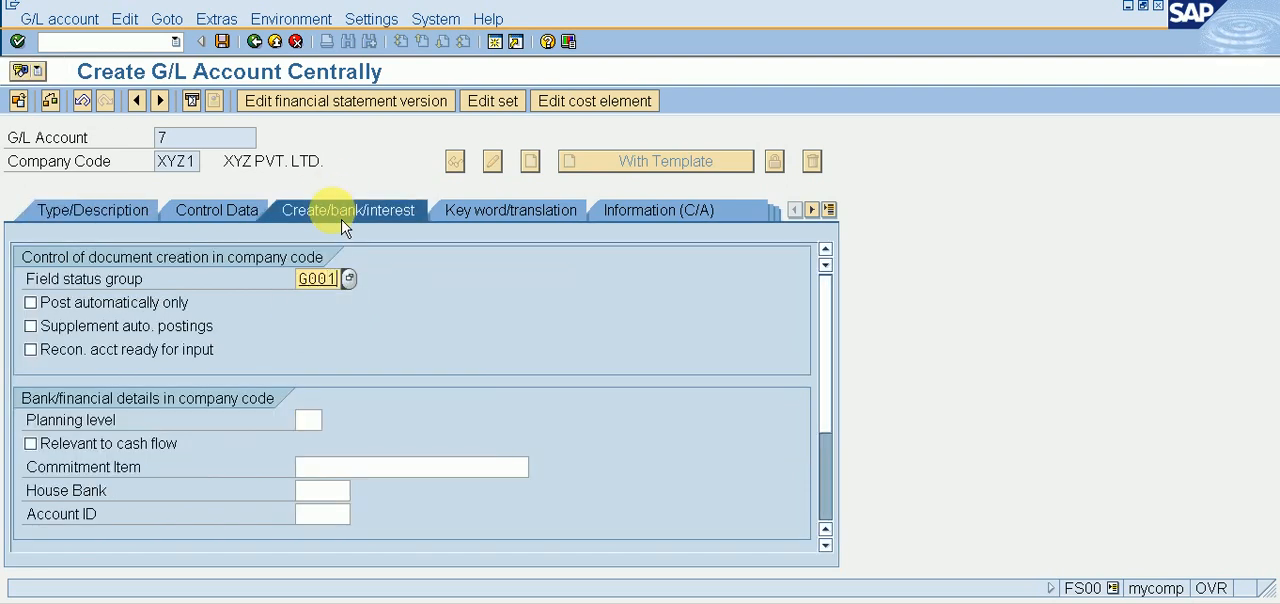
key(ctrl+s)
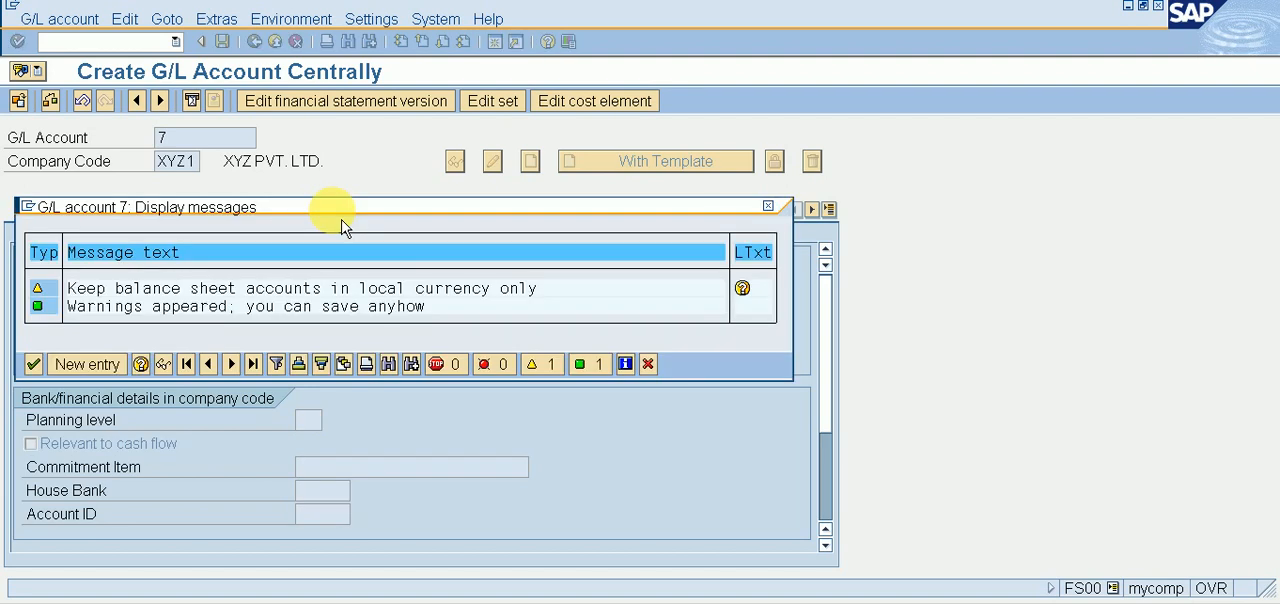
key(Return)
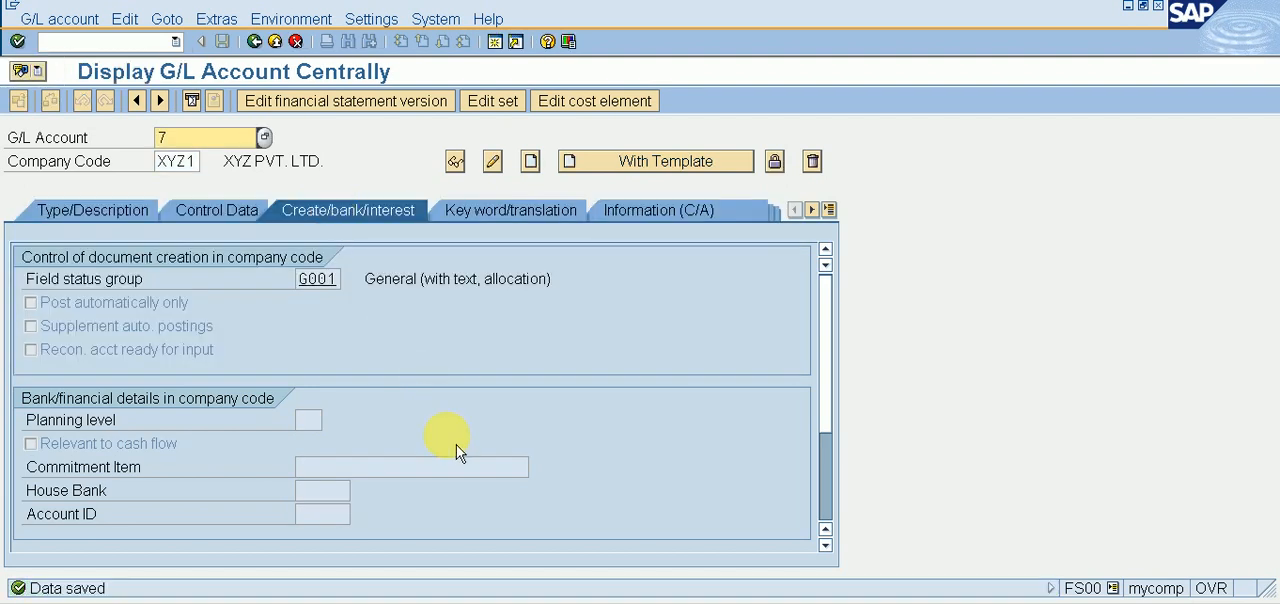
Step: Look up which G/L account numbers already exist in chart of accounts XYZ1, and close the list without choosing one
click(264, 137)
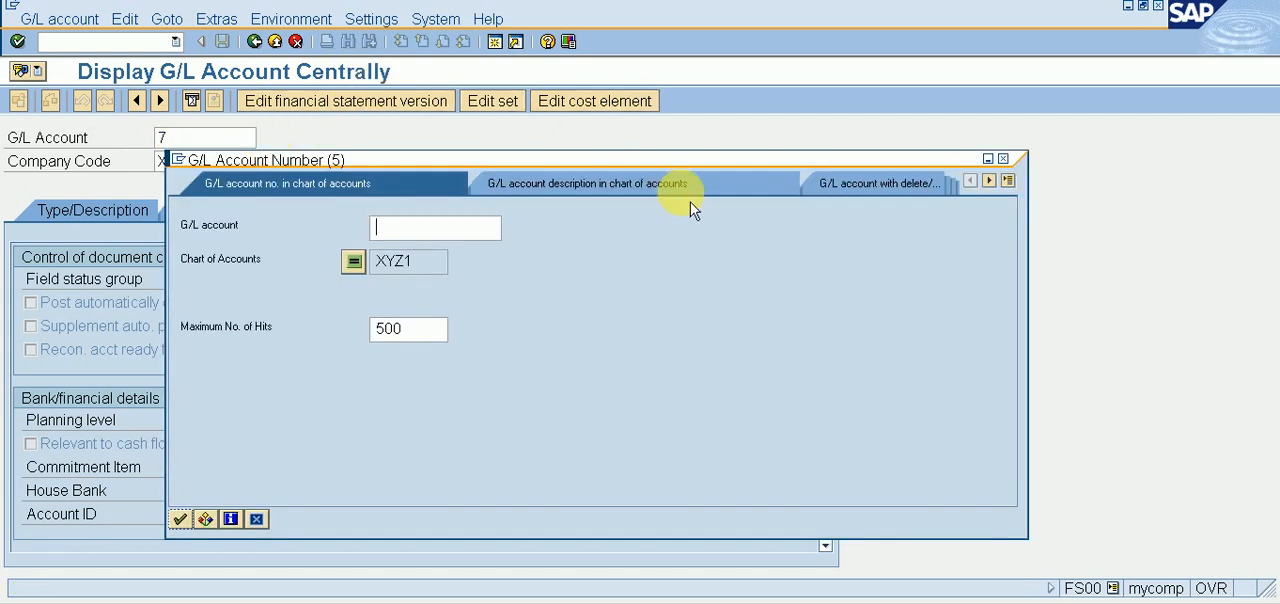
key(Return)
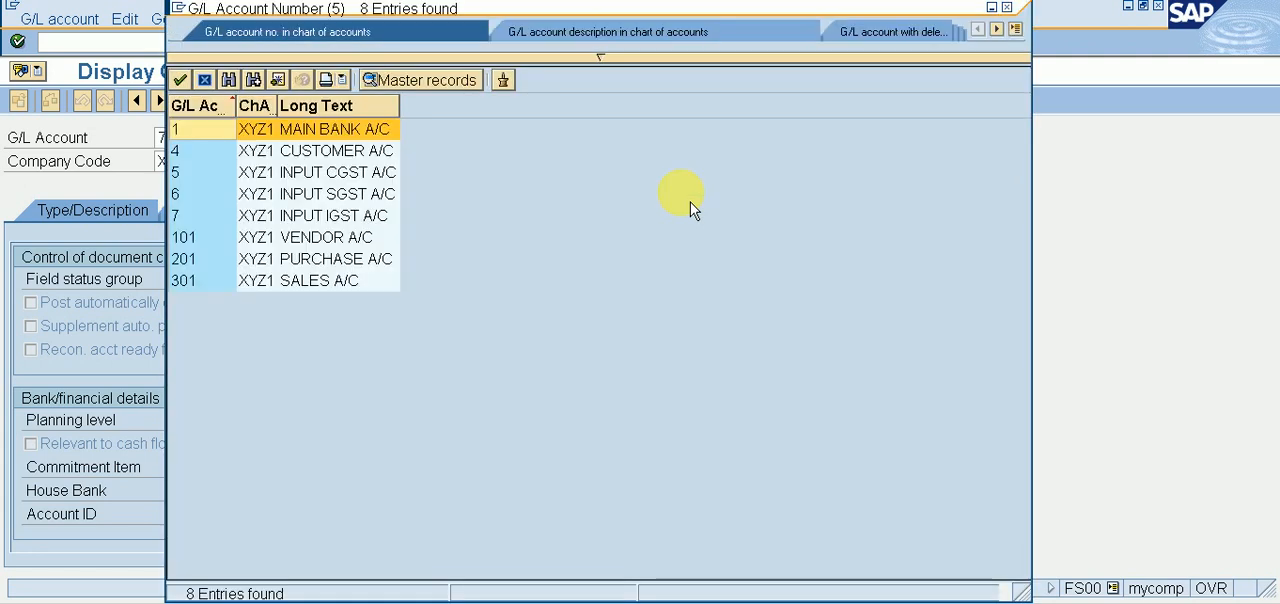
key(Down)
key(Down)
key(Down)
key(Down)
key(Down)
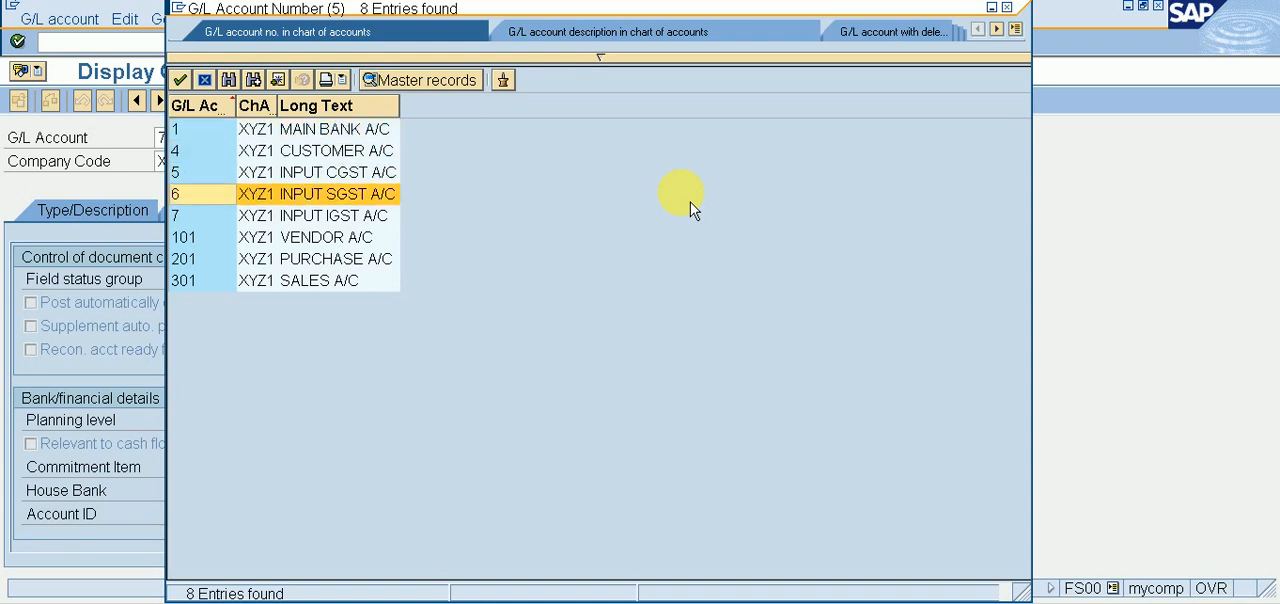
click(1007, 7)
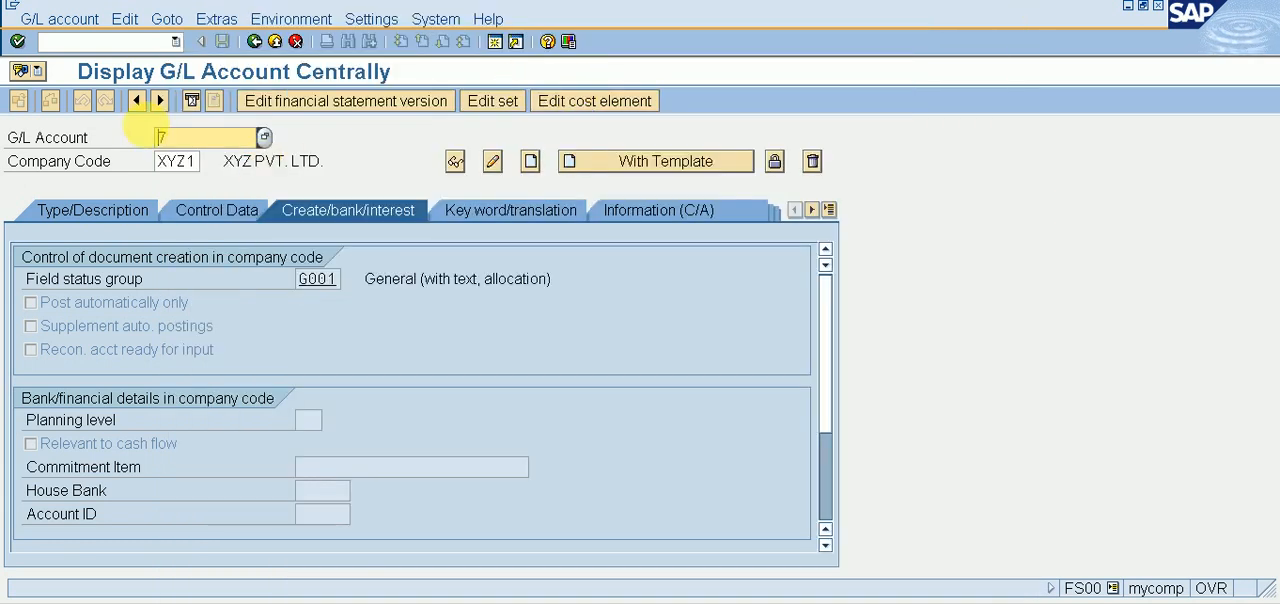
Step: Start creating G/L account 102 in company code XYZ1 as a balance sheet account in the CURRENT LIABILITIES group
text(10)
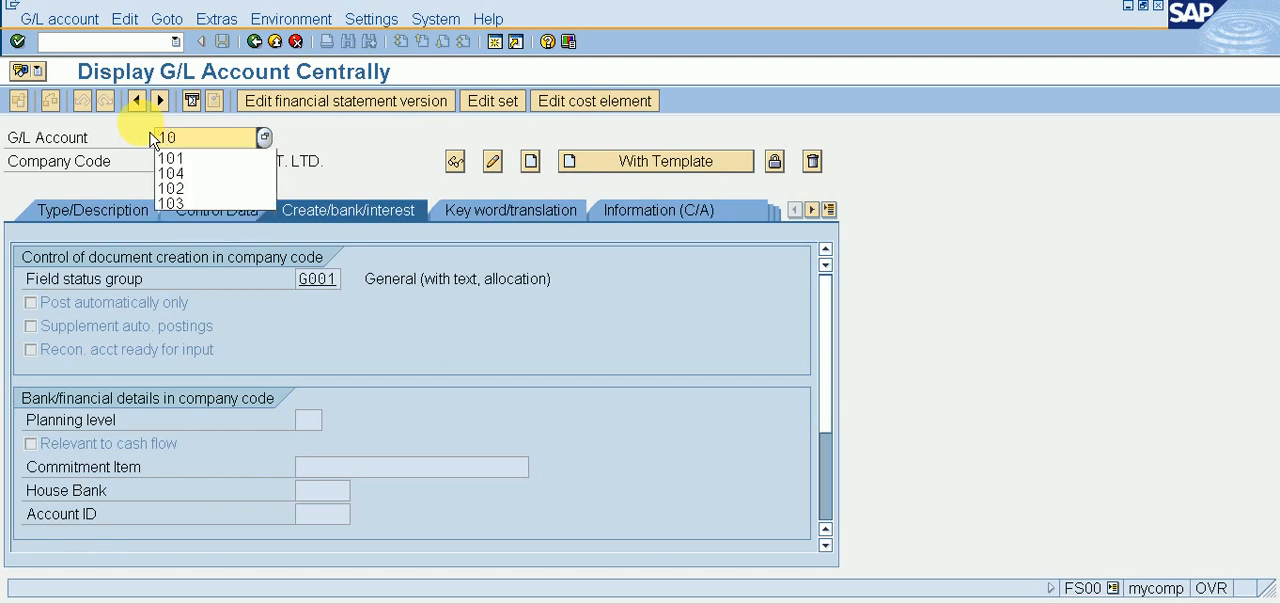
text(2)
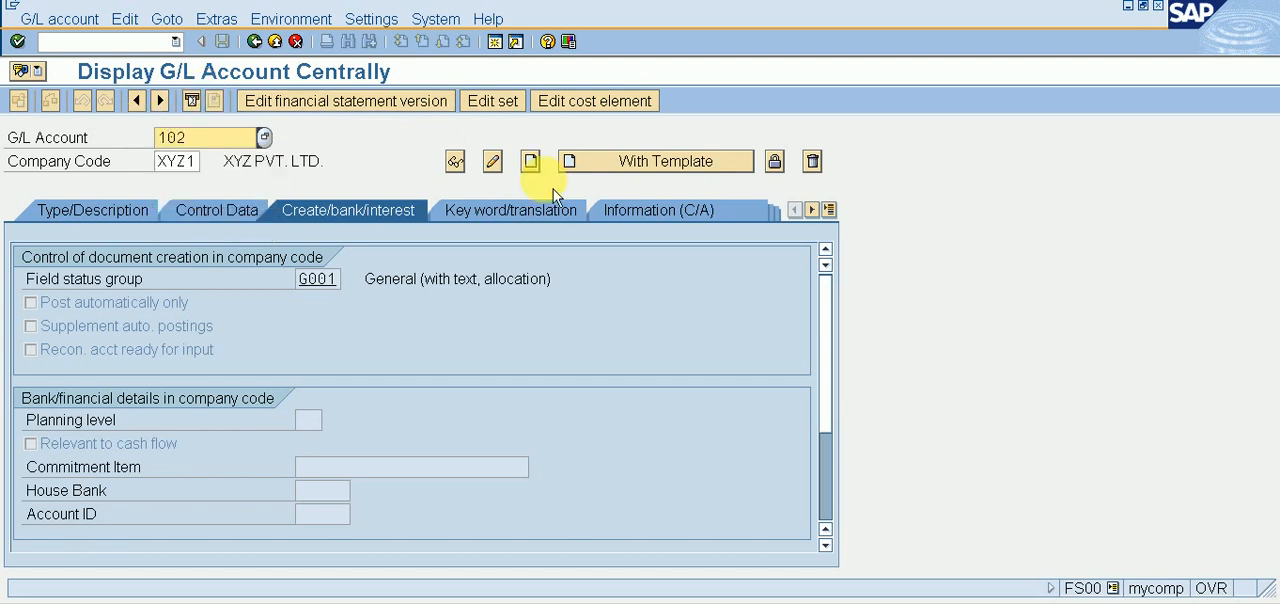
click(530, 161)
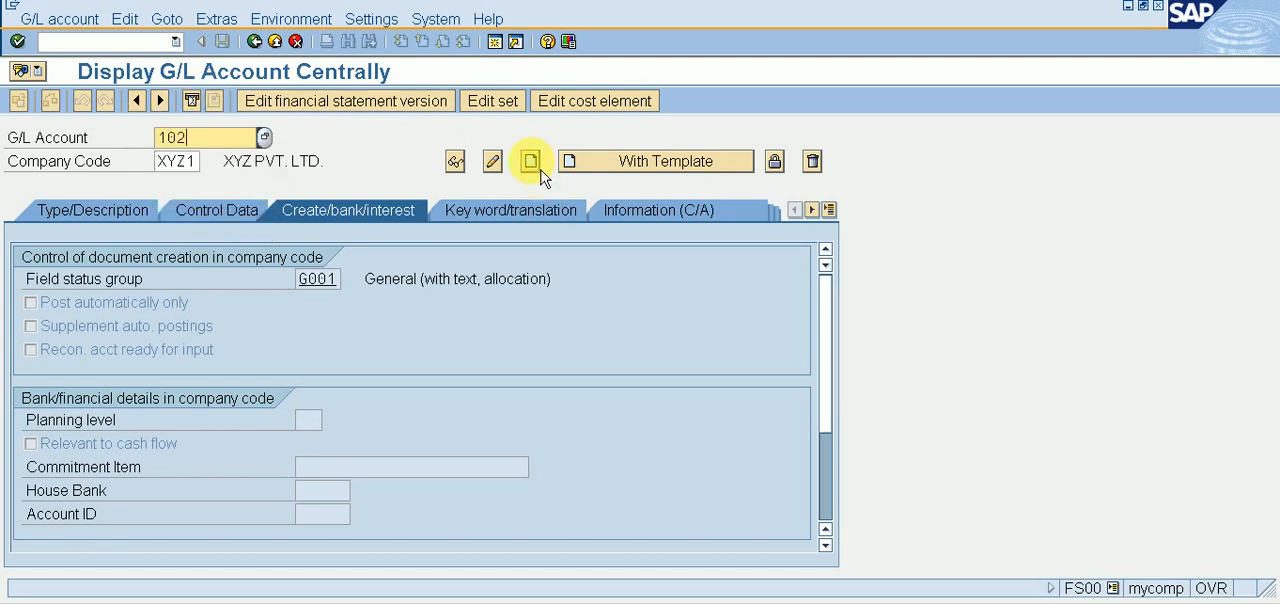
click(112, 214)
click(350, 298)
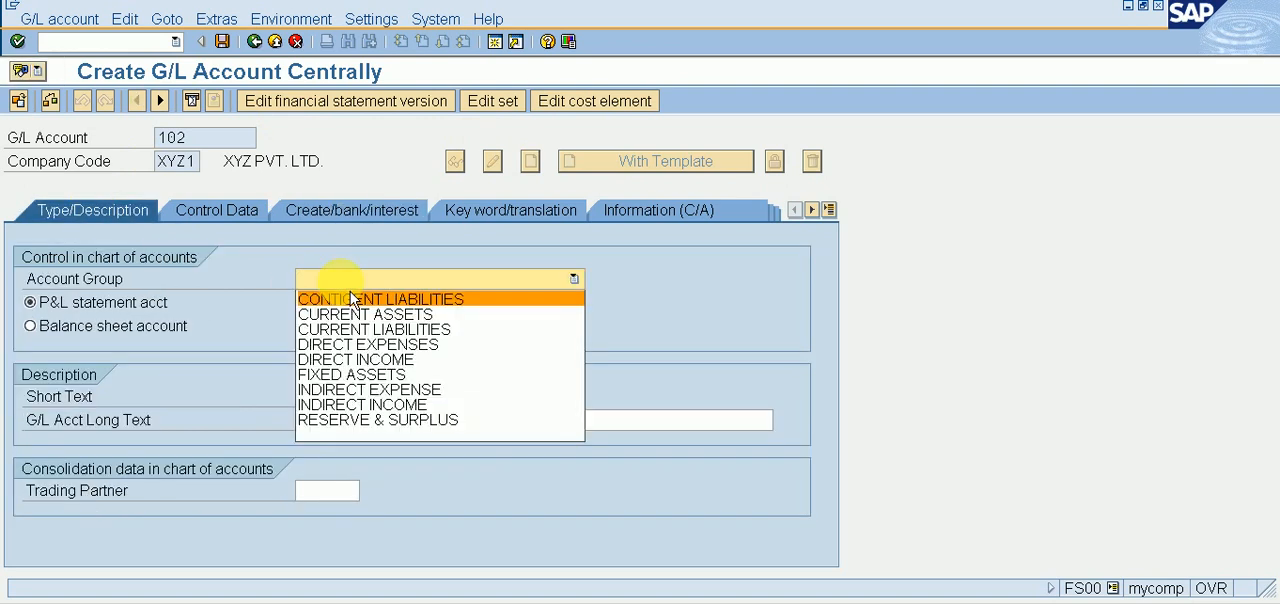
click(362, 324)
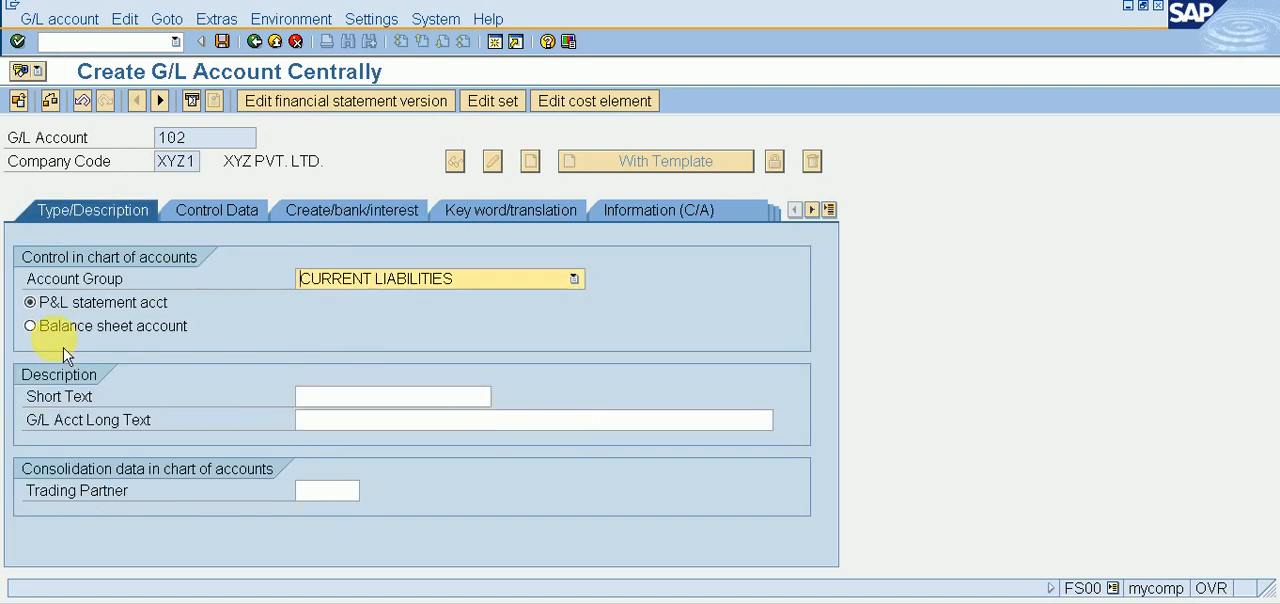
click(52, 326)
Step: Enter OUTPUT CGST A/C as both the short text and the long text of G/L account 102
click(312, 396)
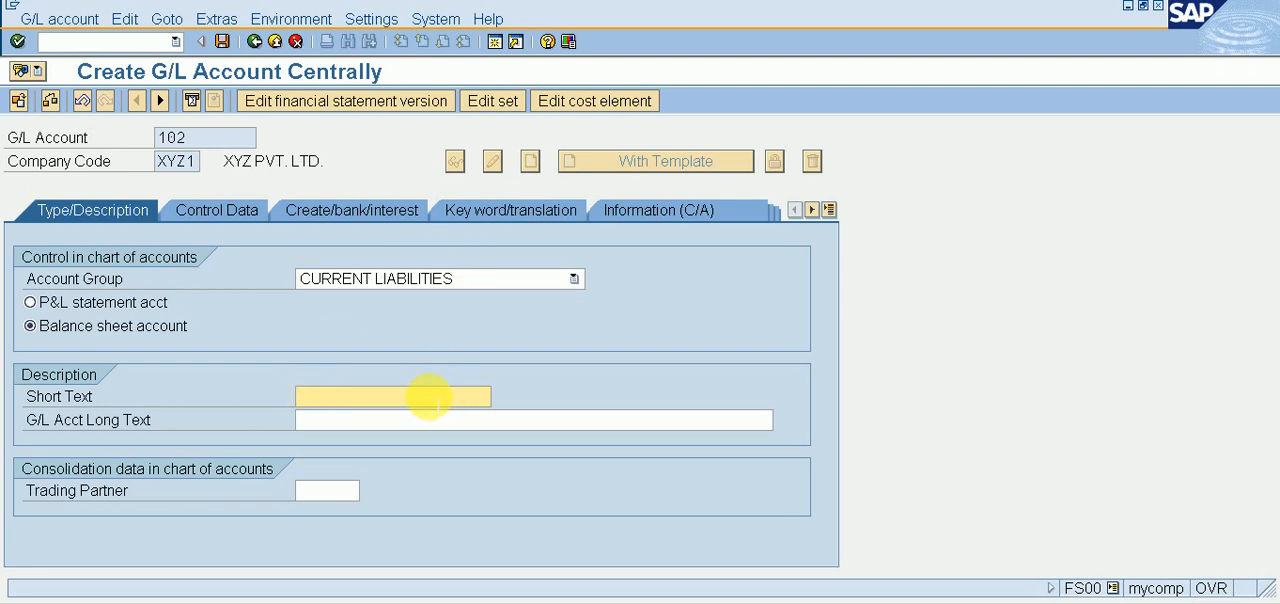
text(OUTPU)
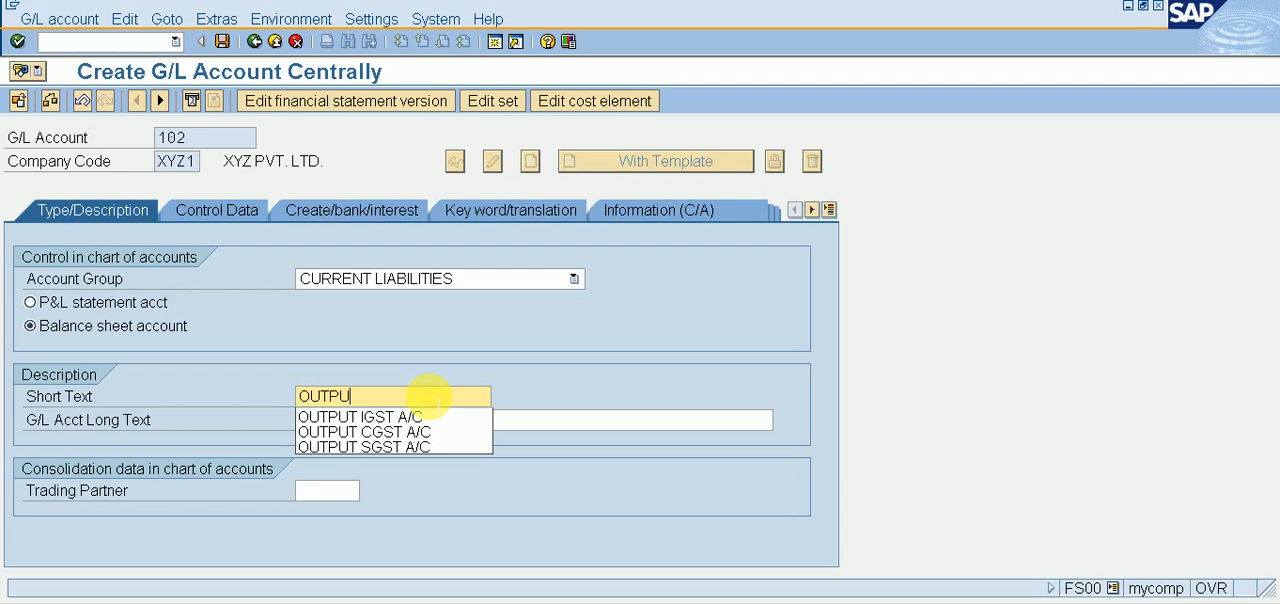
key(Down)
key(Down)
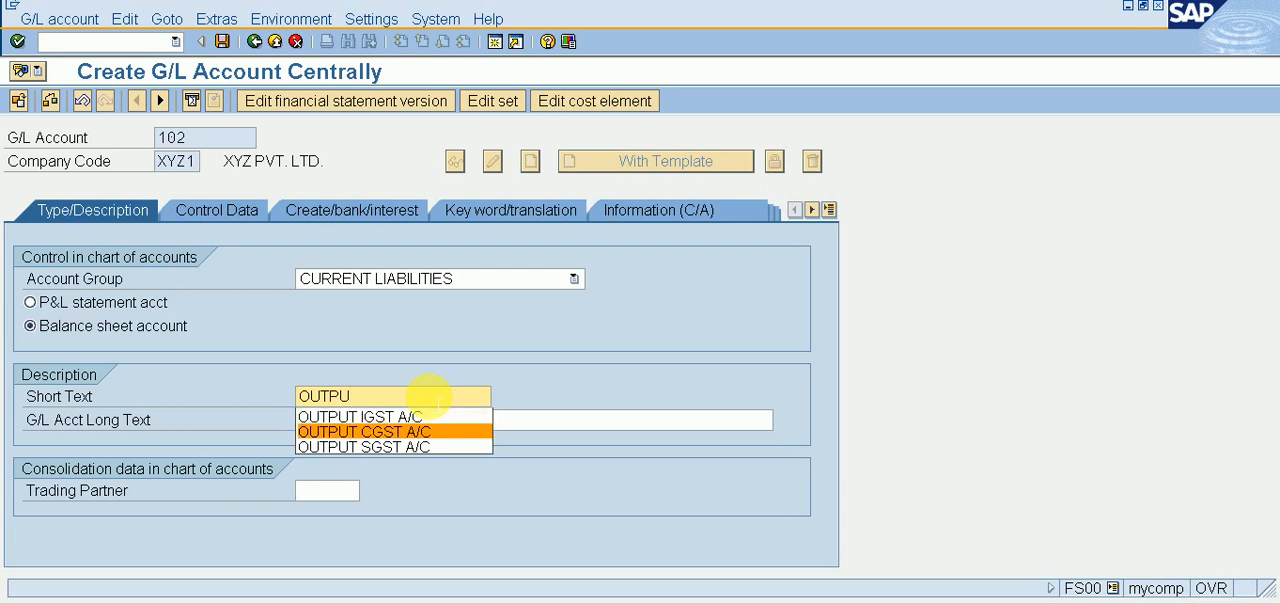
key(Return)
key(Tab)
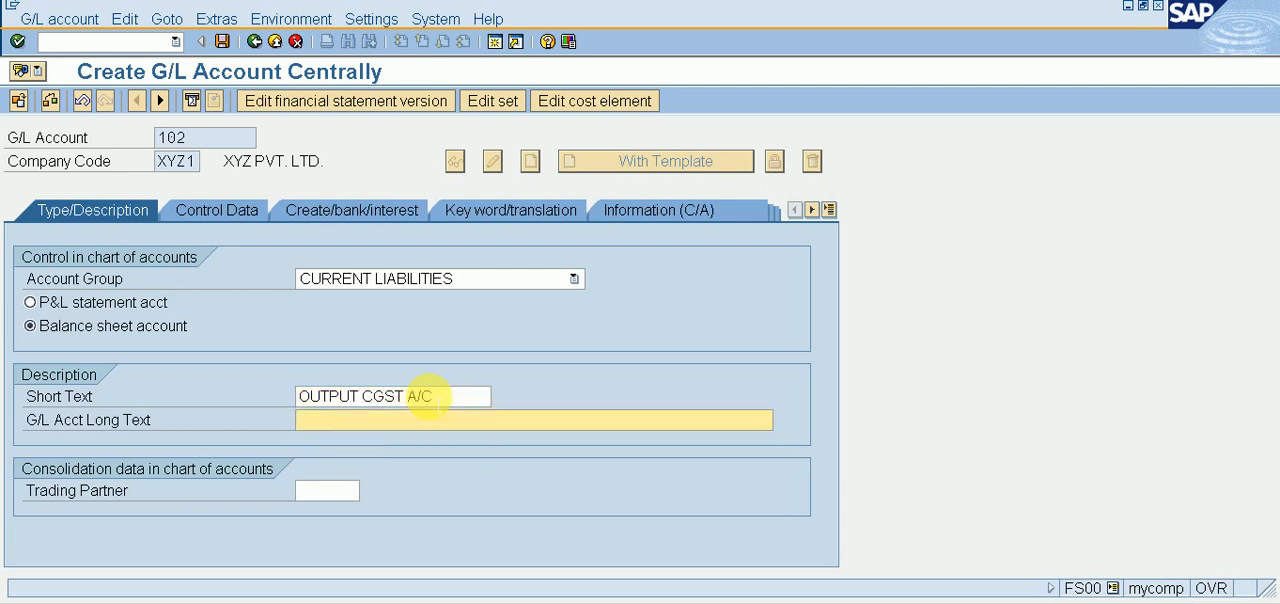
text(OUTPUT)
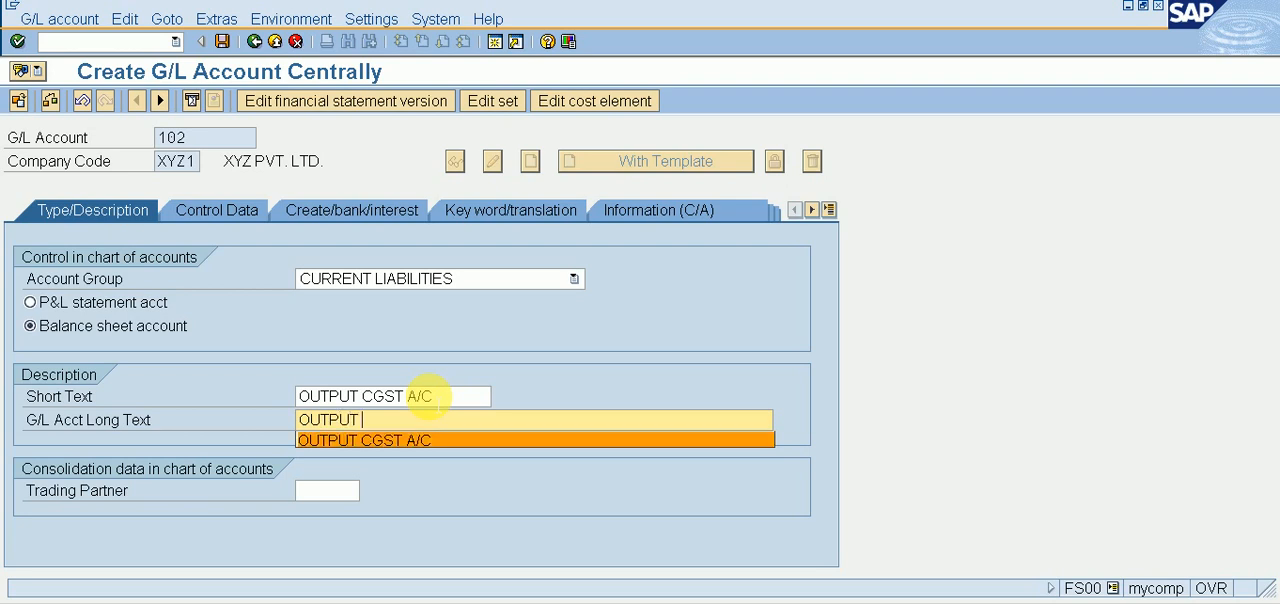
key(Return)
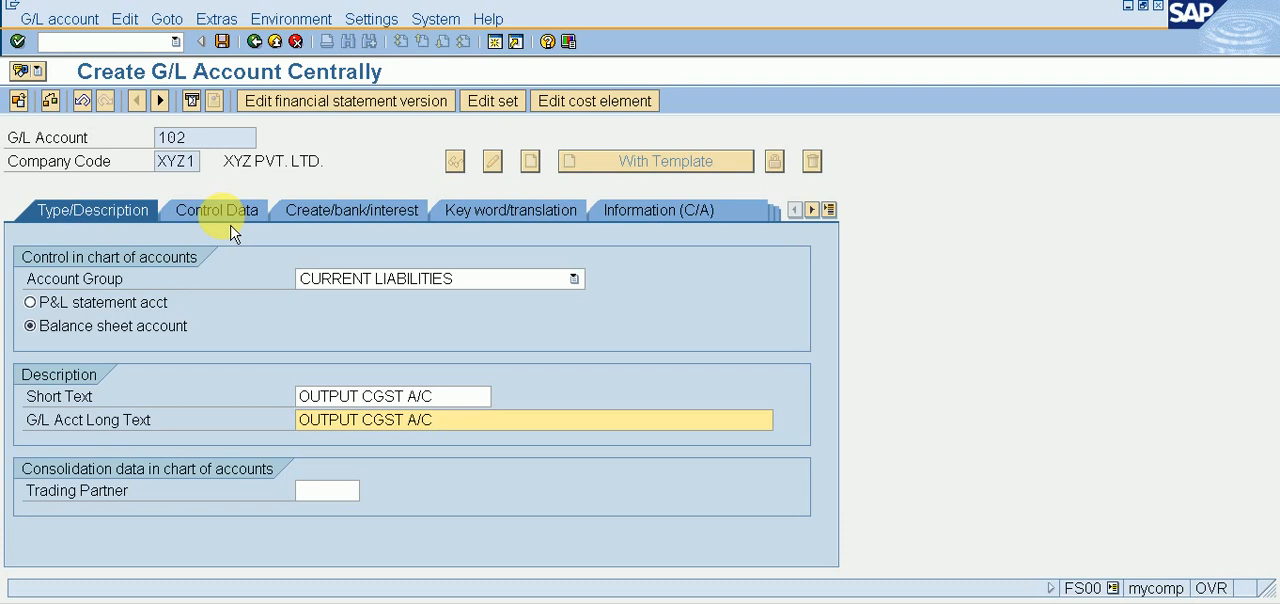
Step: Assign field status group G001 to G/L account 102 and save the account
click(349, 224)
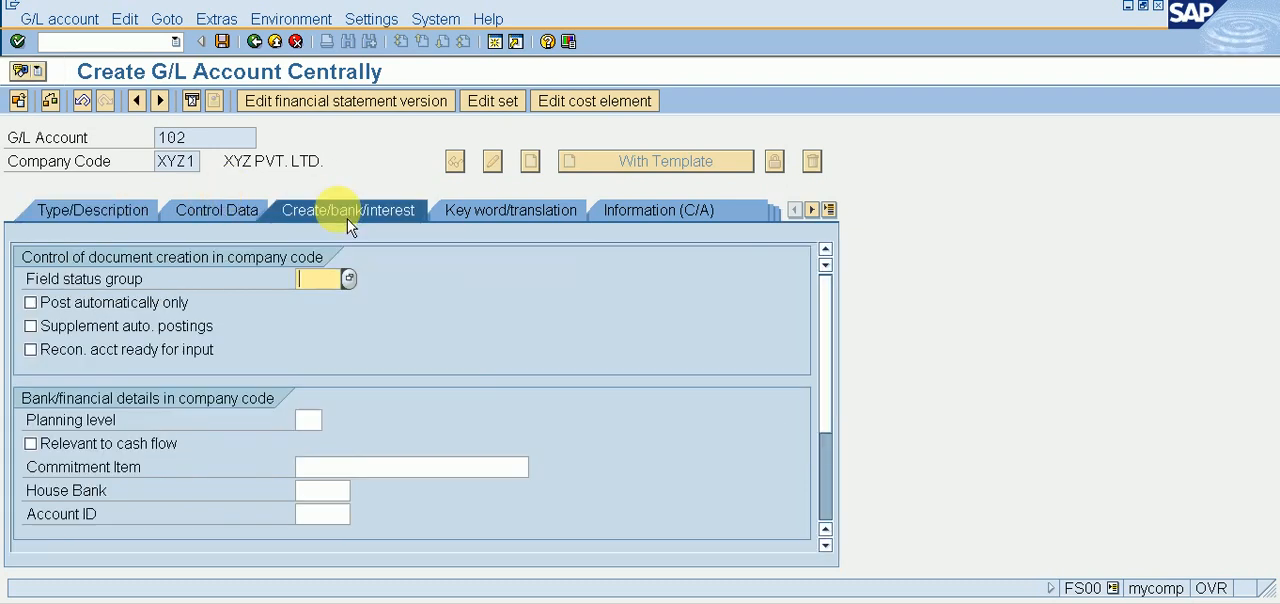
text(G001)
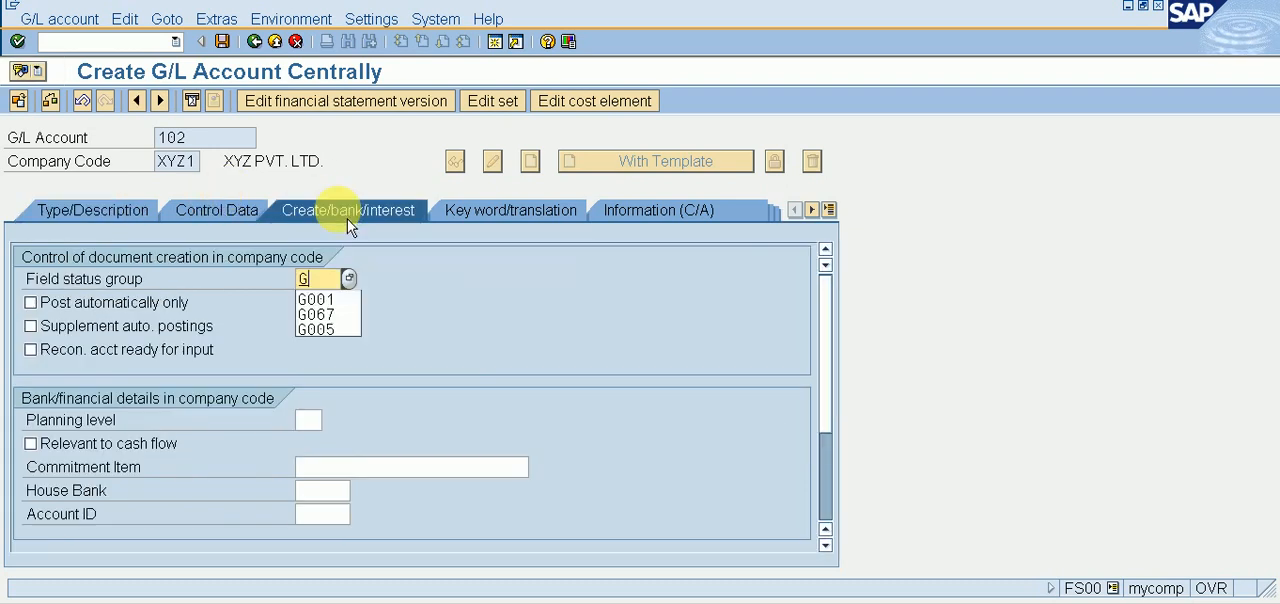
click(224, 42)
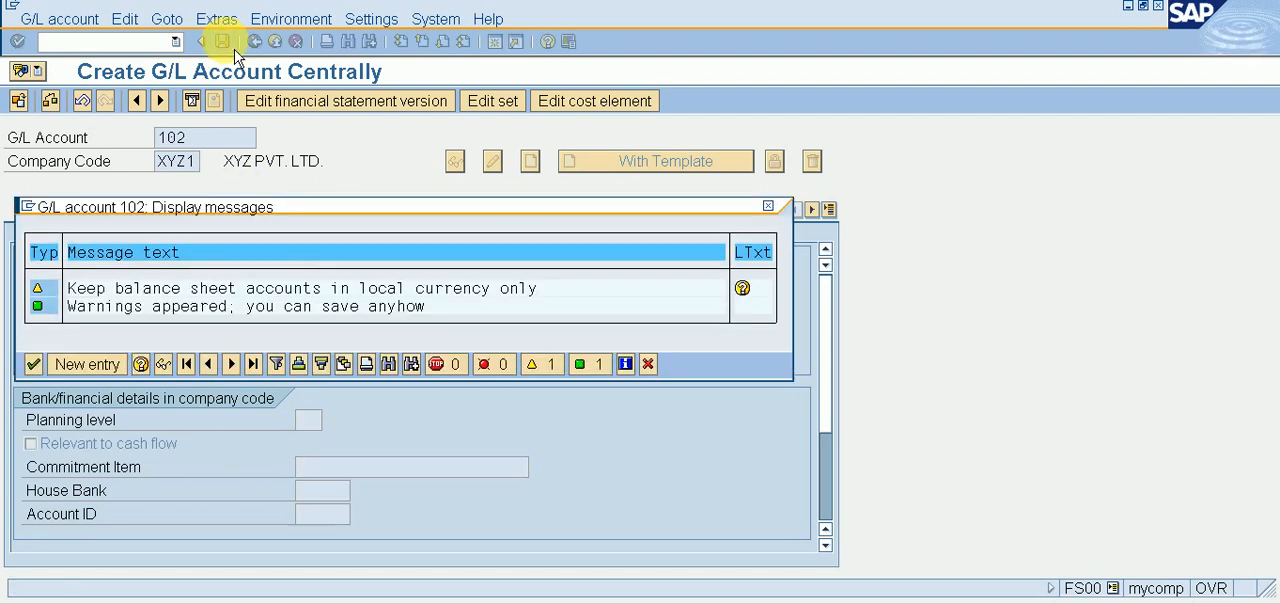
key(Return)
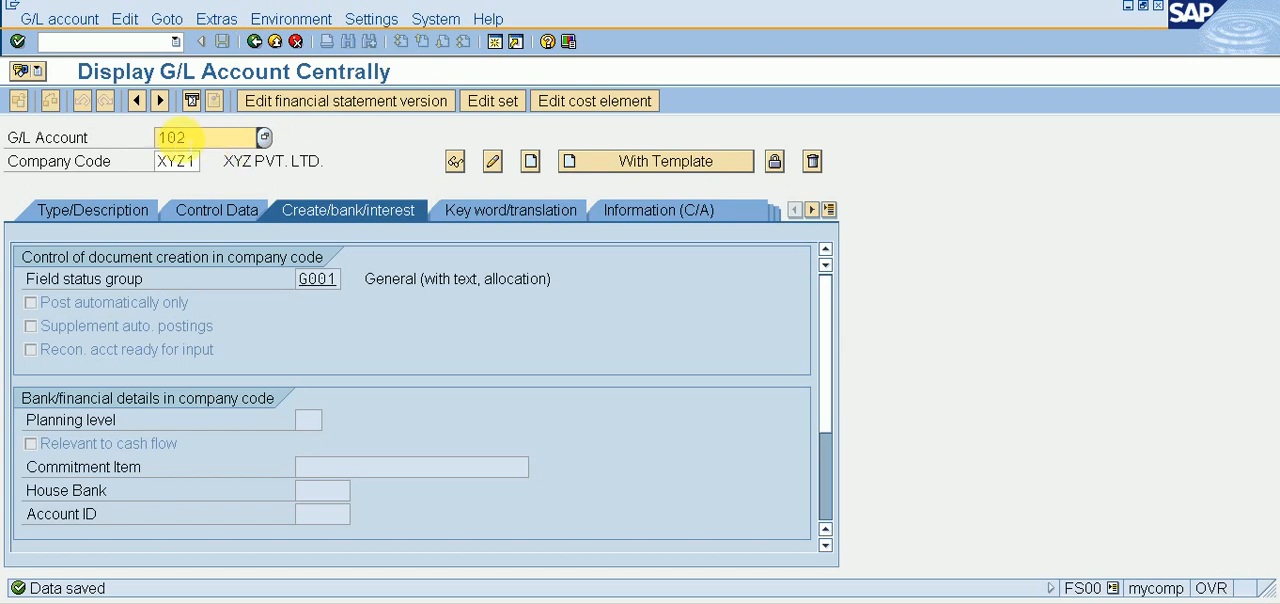
Step: Start creating G/L account 103 in company code XYZ1 as a balance sheet account in the CURRENT LIABILITIES group
key(Return)
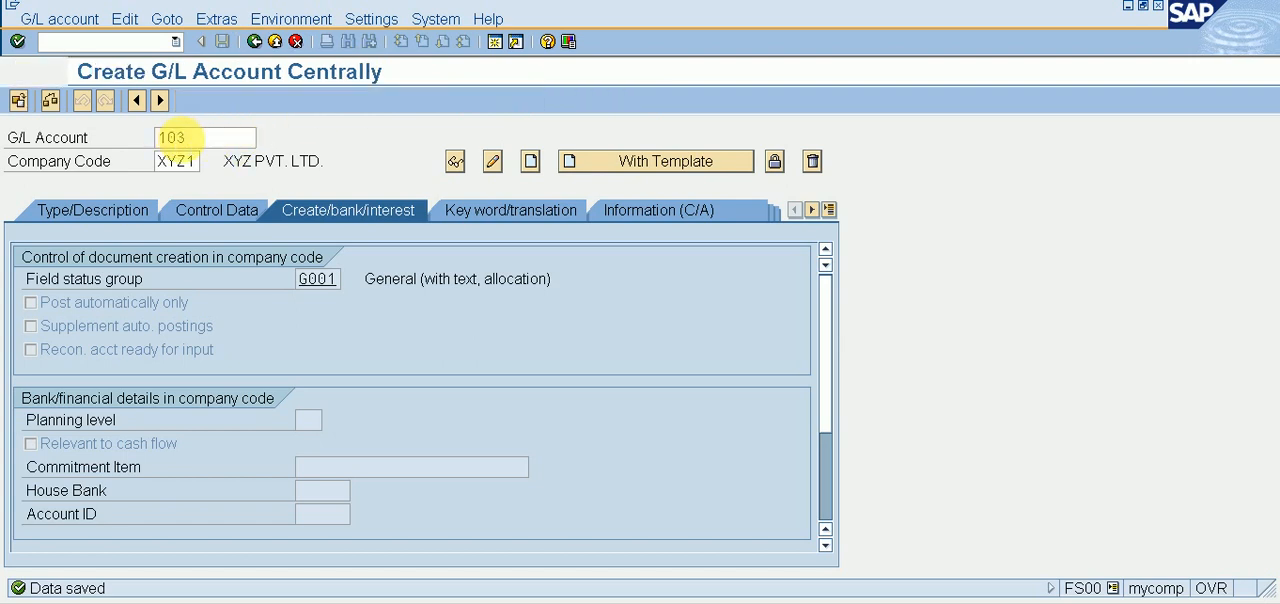
click(72, 218)
click(390, 284)
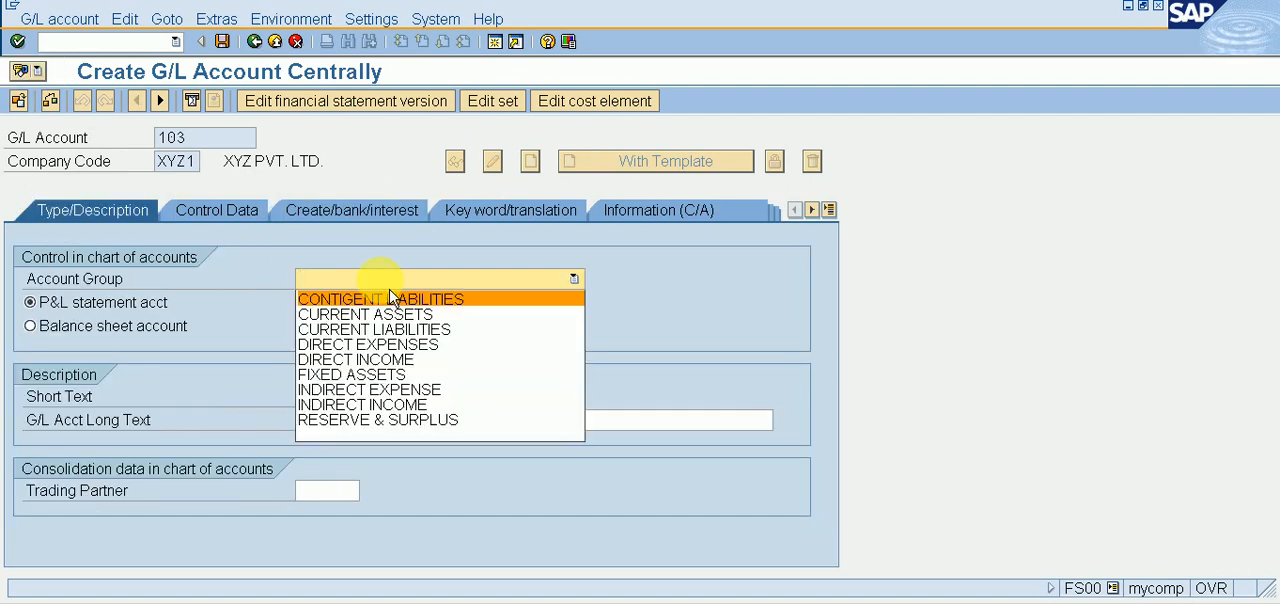
click(404, 332)
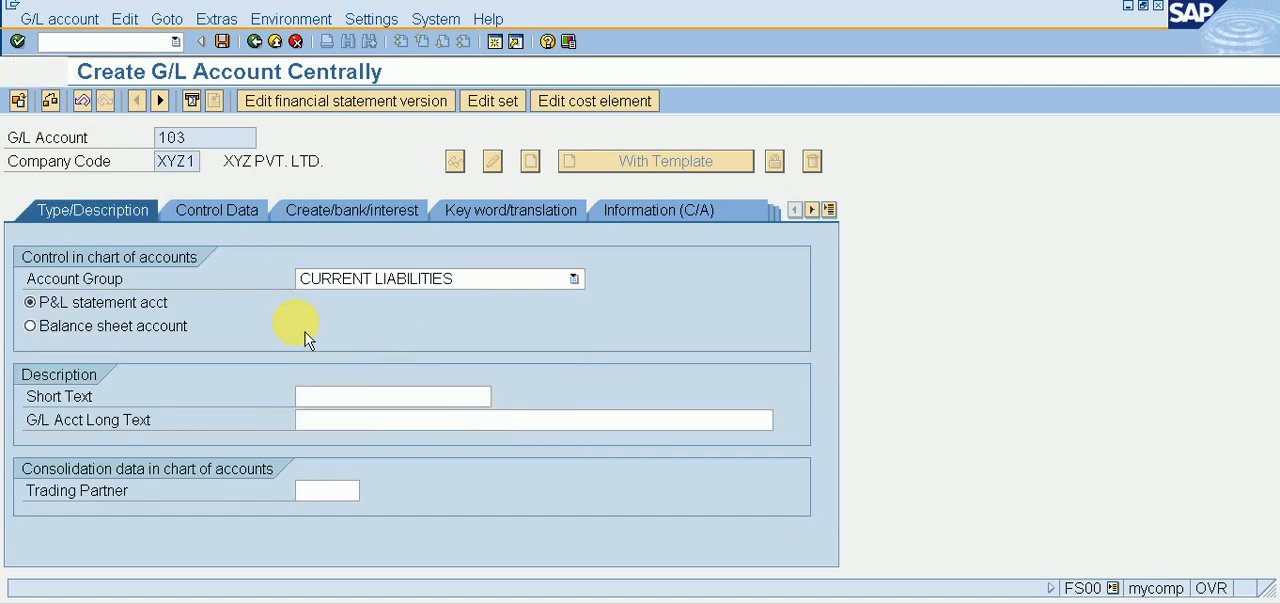
click(122, 328)
Step: Enter OUTPUT SGST A/C as both the short text and the long text of G/L account 103
click(350, 398)
text(O)
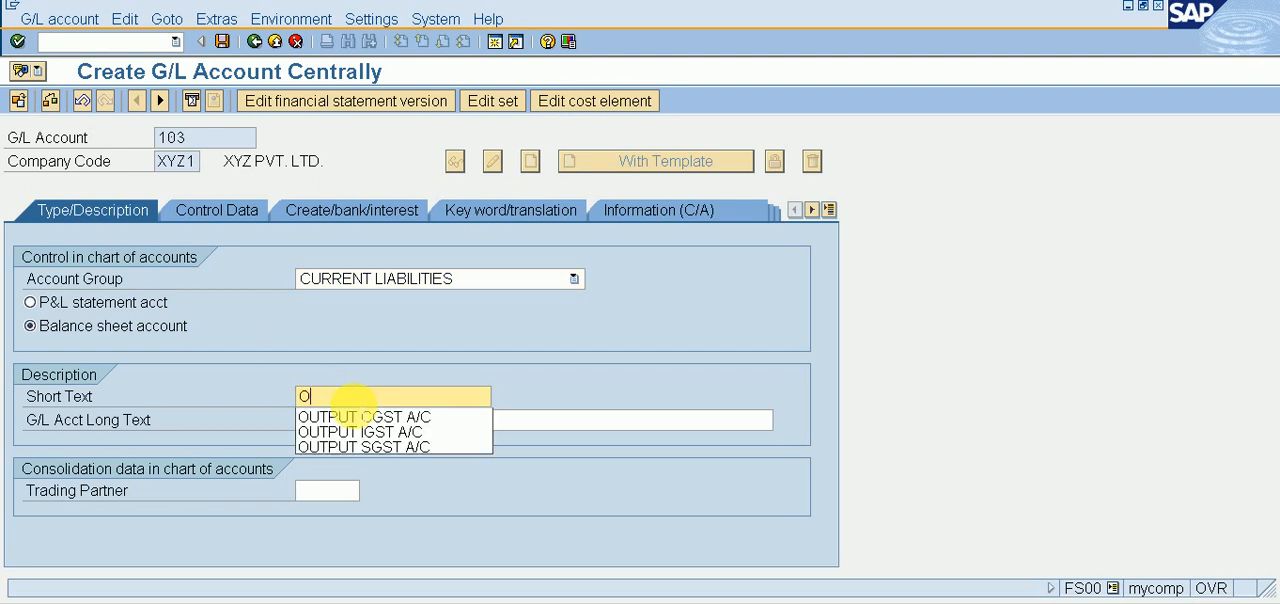
text(U)
key(Down)
key(Down)
key(Down)
key(Return)
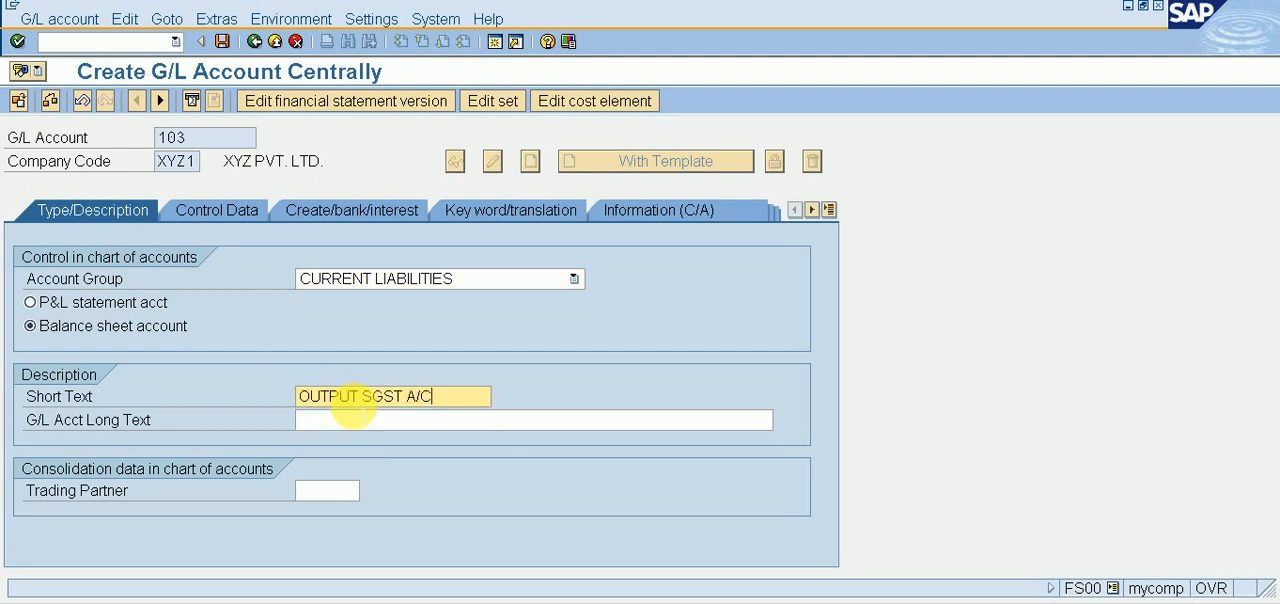
key(Tab)
text(OU)
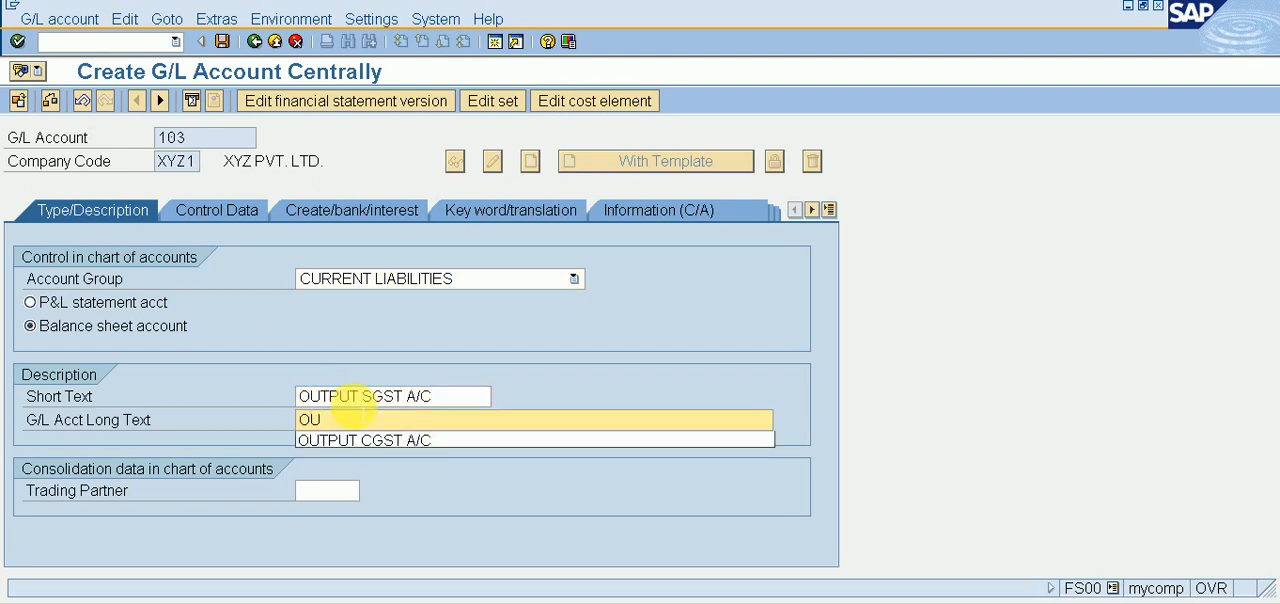
text(TPUT SGST A/C)
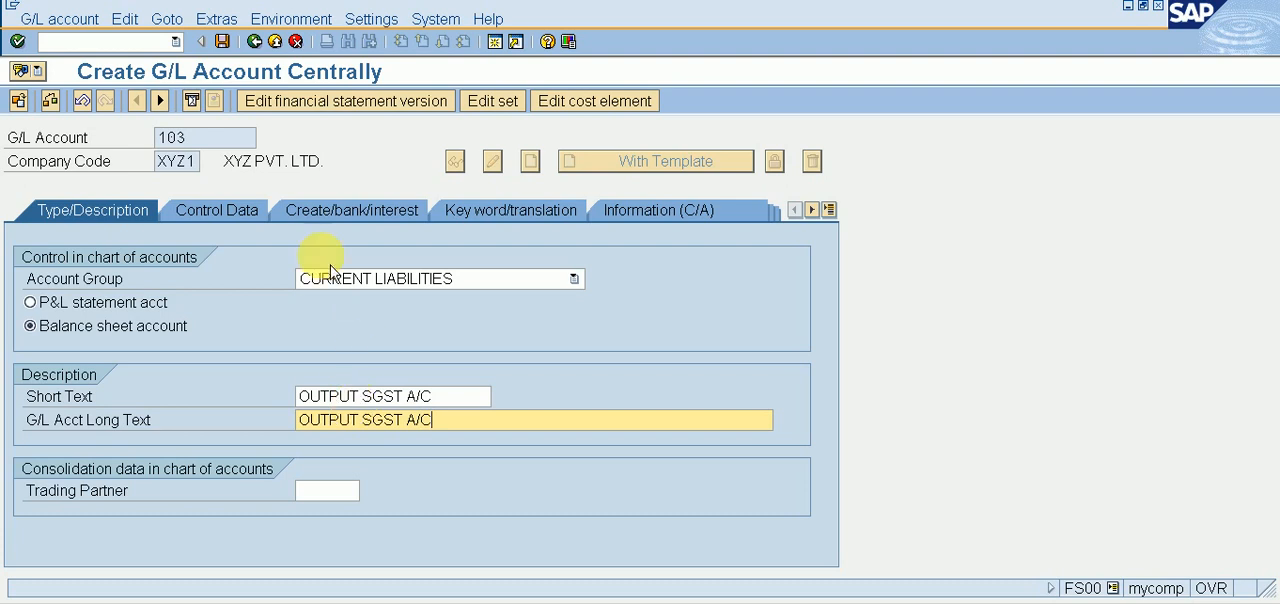
Step: Assign field status group G001 to G/L account 103 and save the account
click(221, 213)
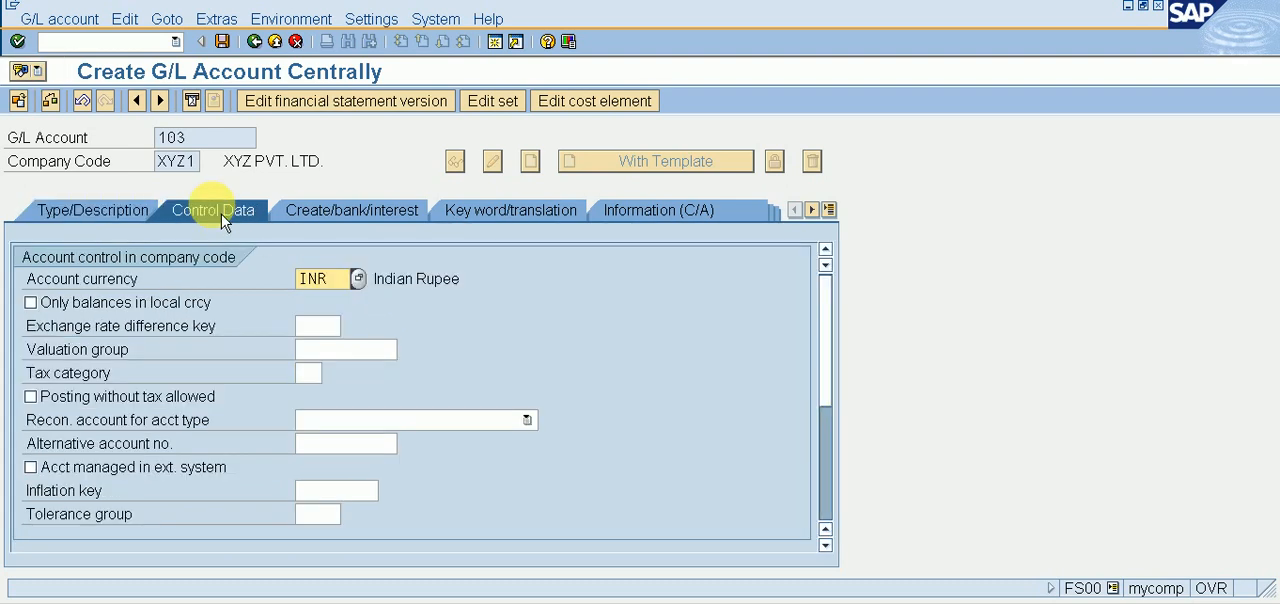
click(339, 224)
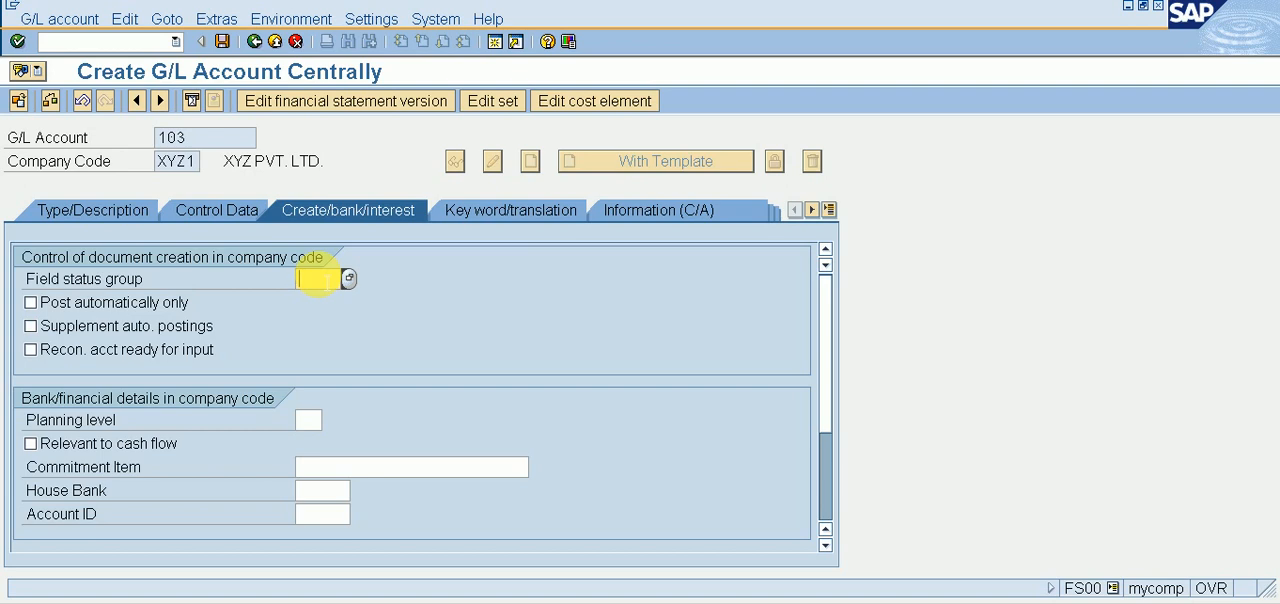
text(G001)
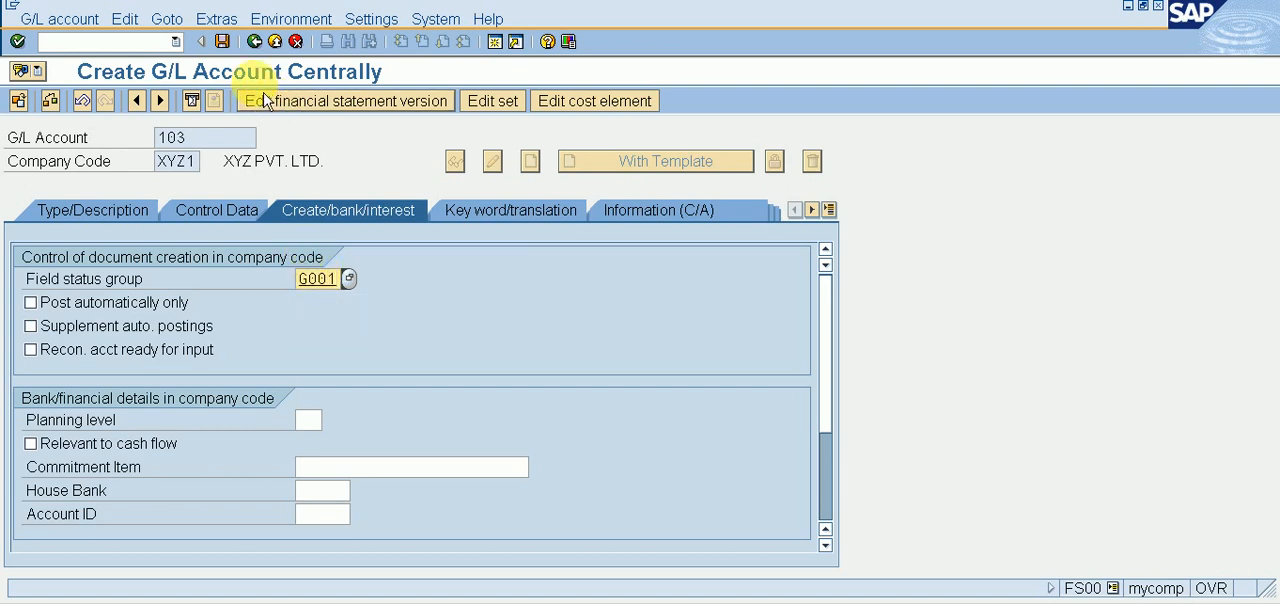
click(231, 50)
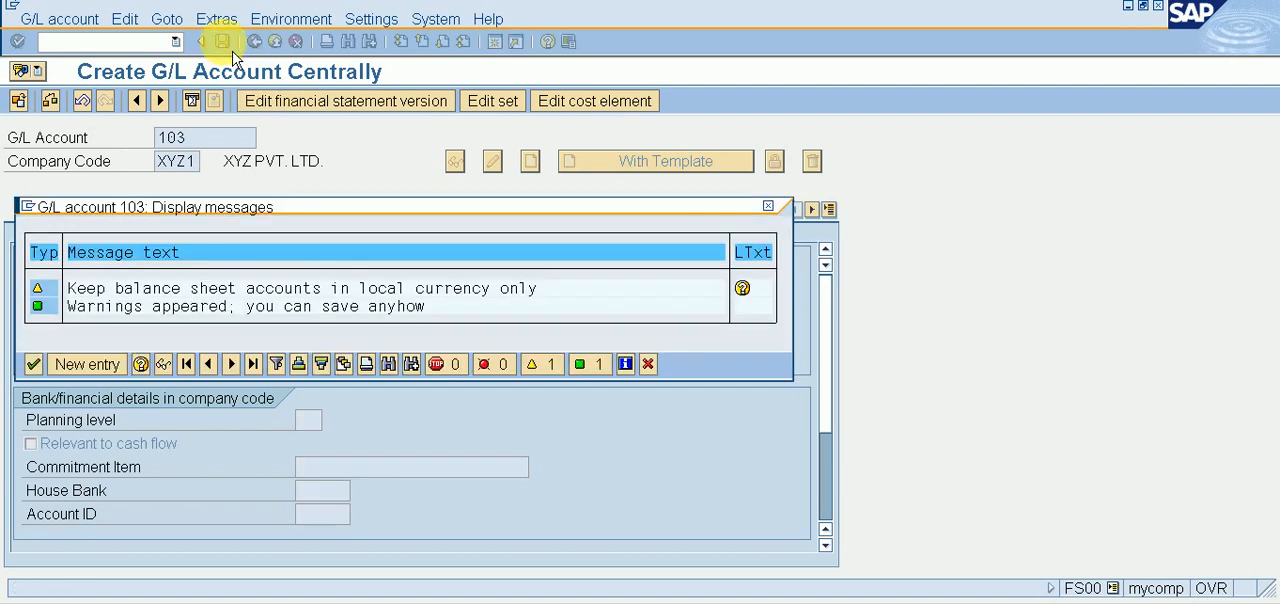
key(Return)
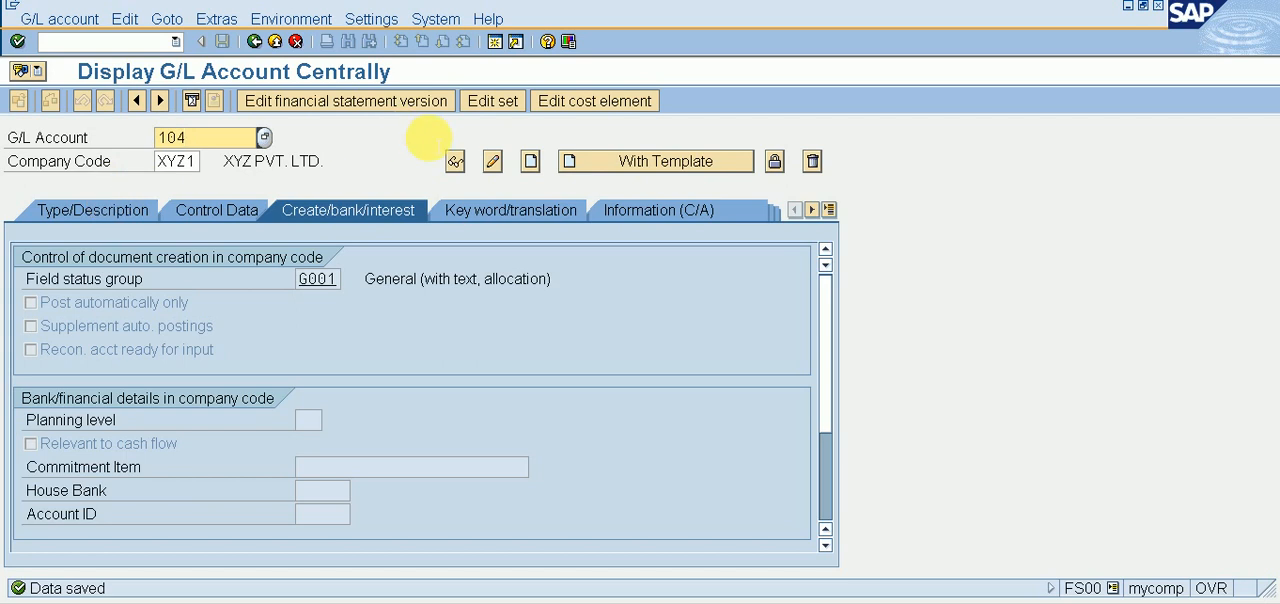
Step: Start creating G/L account 104 in company code XYZ1 as a balance sheet account in the CURRENT LIABILITIES group
click(530, 161)
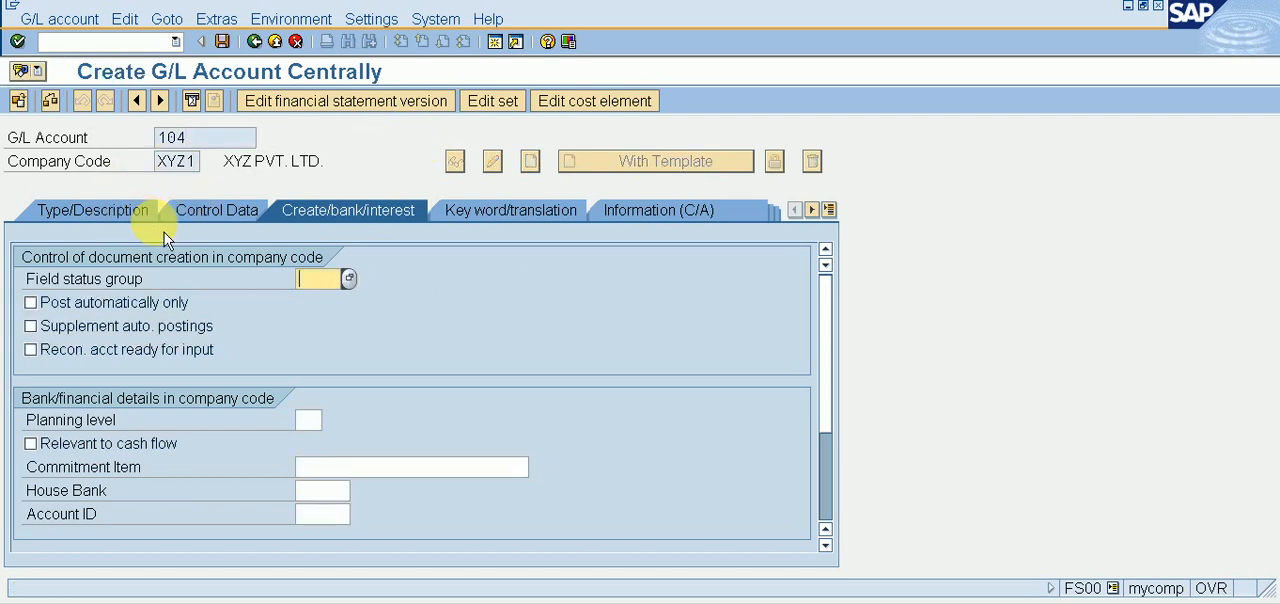
click(92, 212)
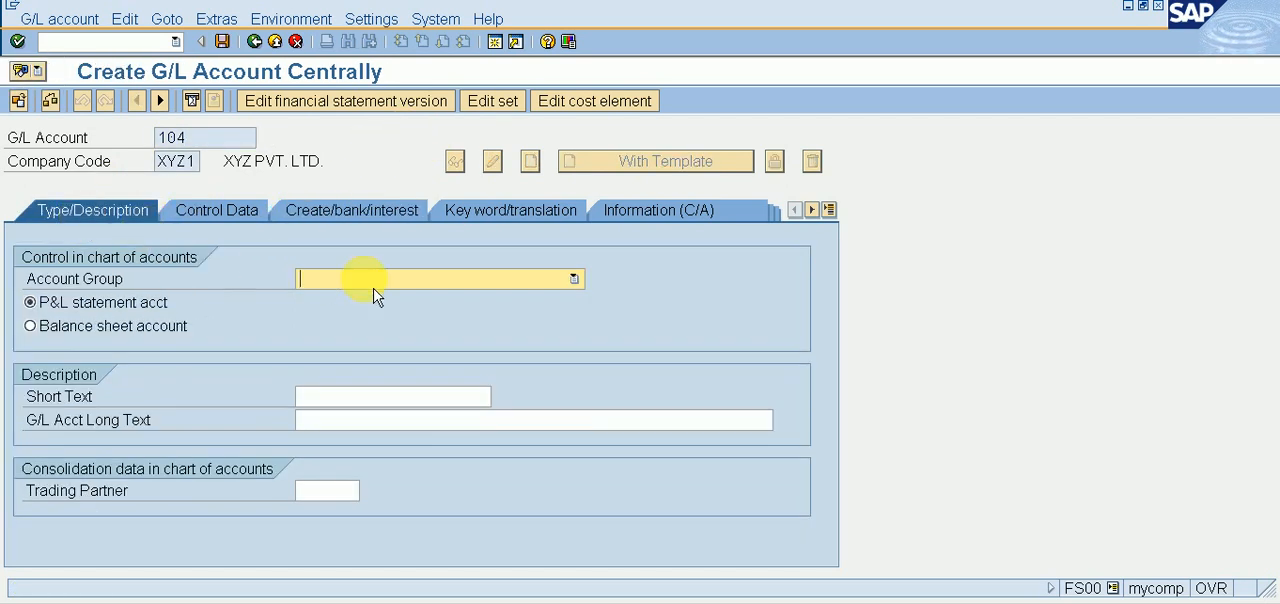
click(451, 278)
click(385, 330)
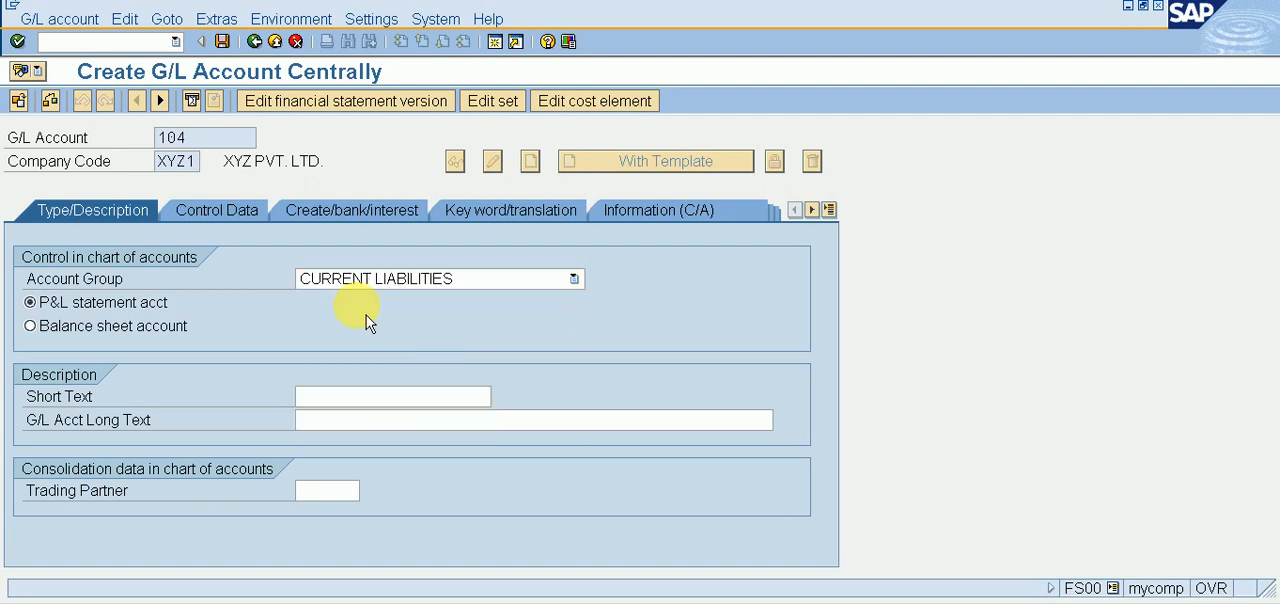
click(86, 326)
Step: Enter OUTPUT IGST A/C as both the short text and the long text of G/L account 104
click(322, 396)
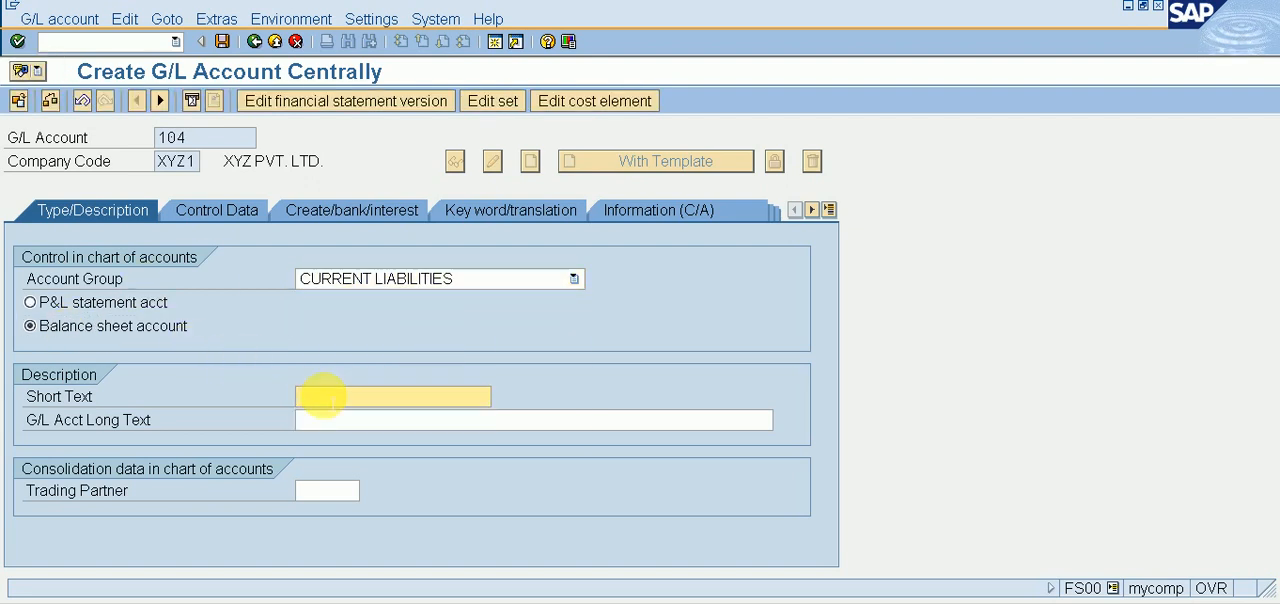
text(O)
key(Down)
key(Down)
key(Down)
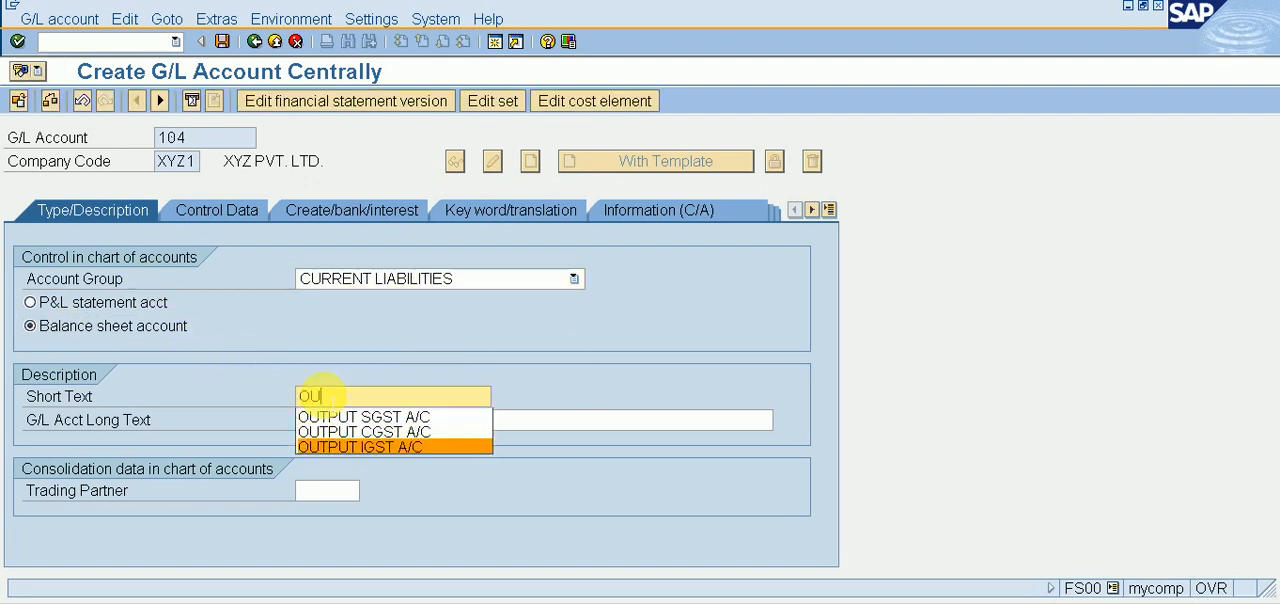
key(Return)
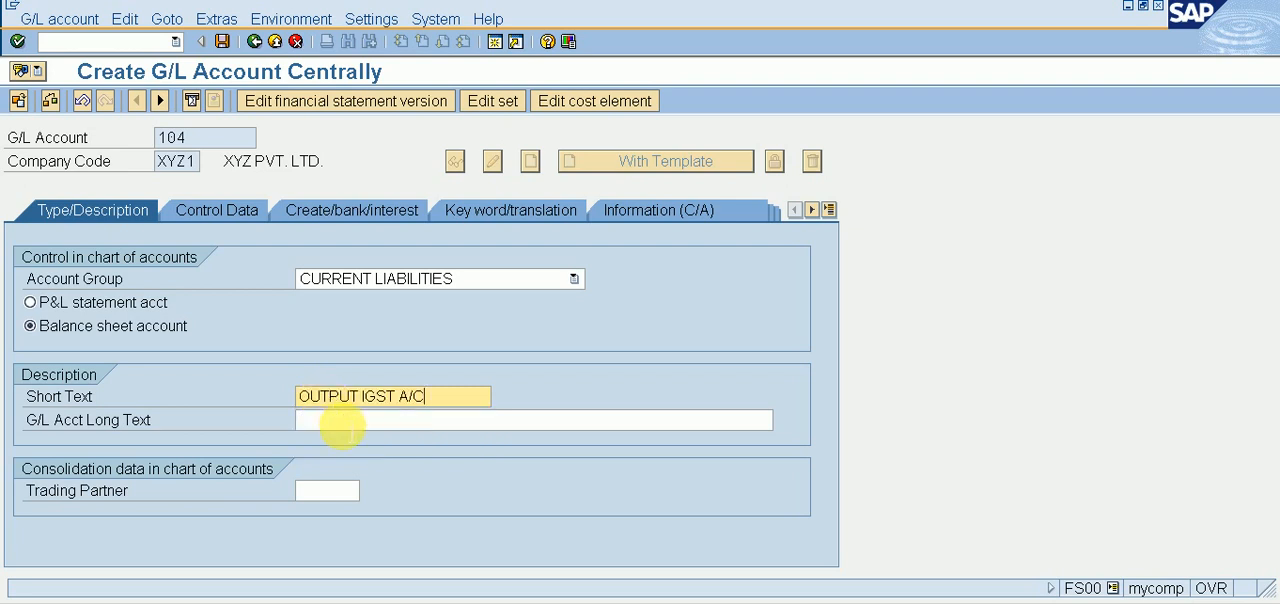
click(340, 422)
text(OUTP)
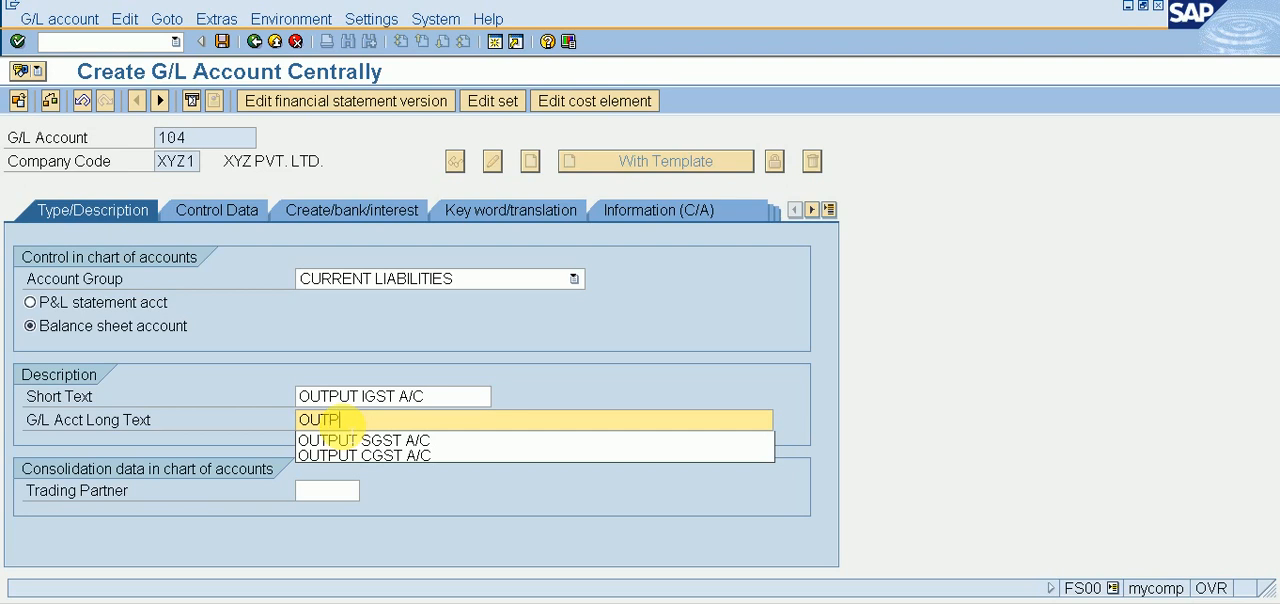
text(UT IGS)
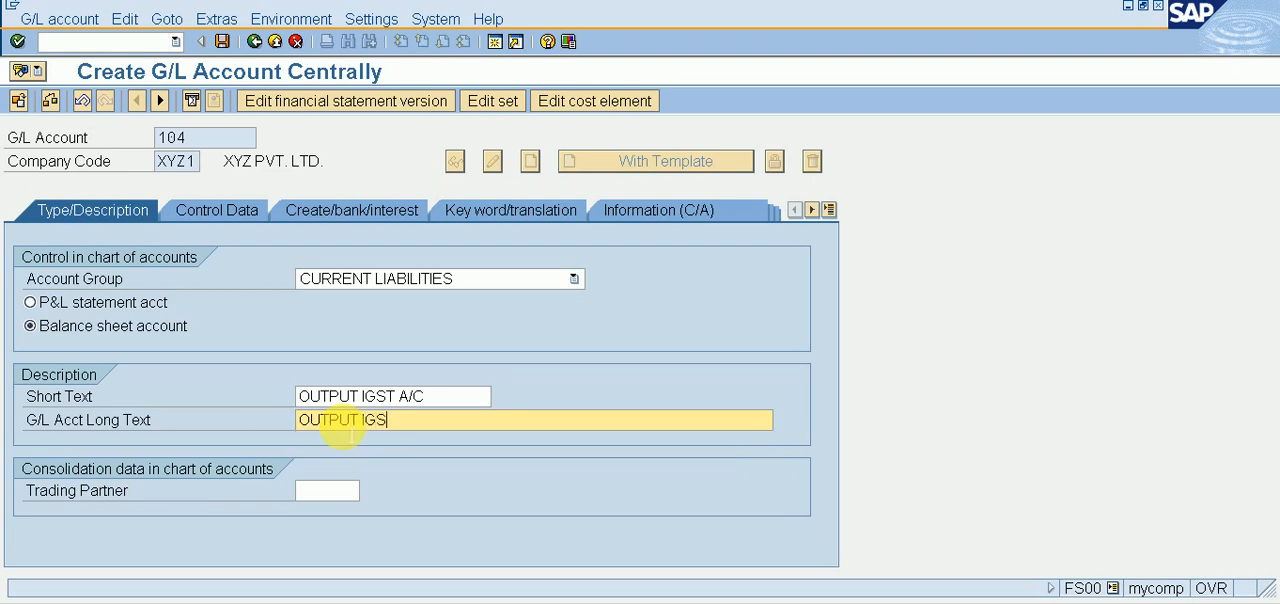
text(T A/C)
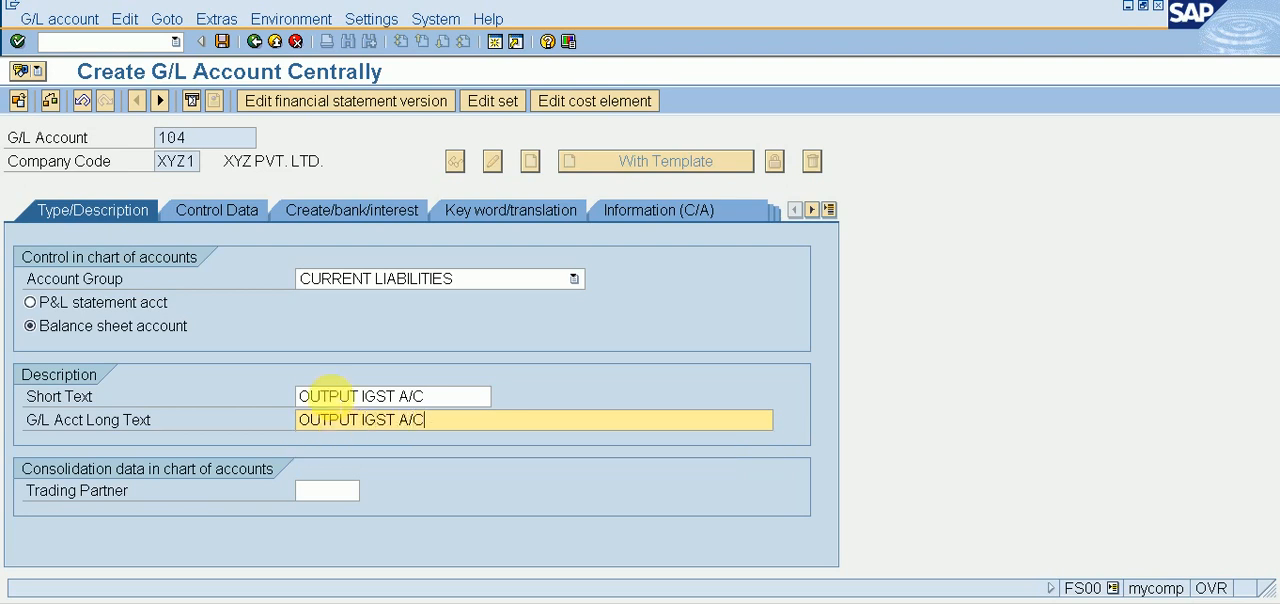
Step: Assign field status group G001 to G/L account 104 and save the account
click(313, 222)
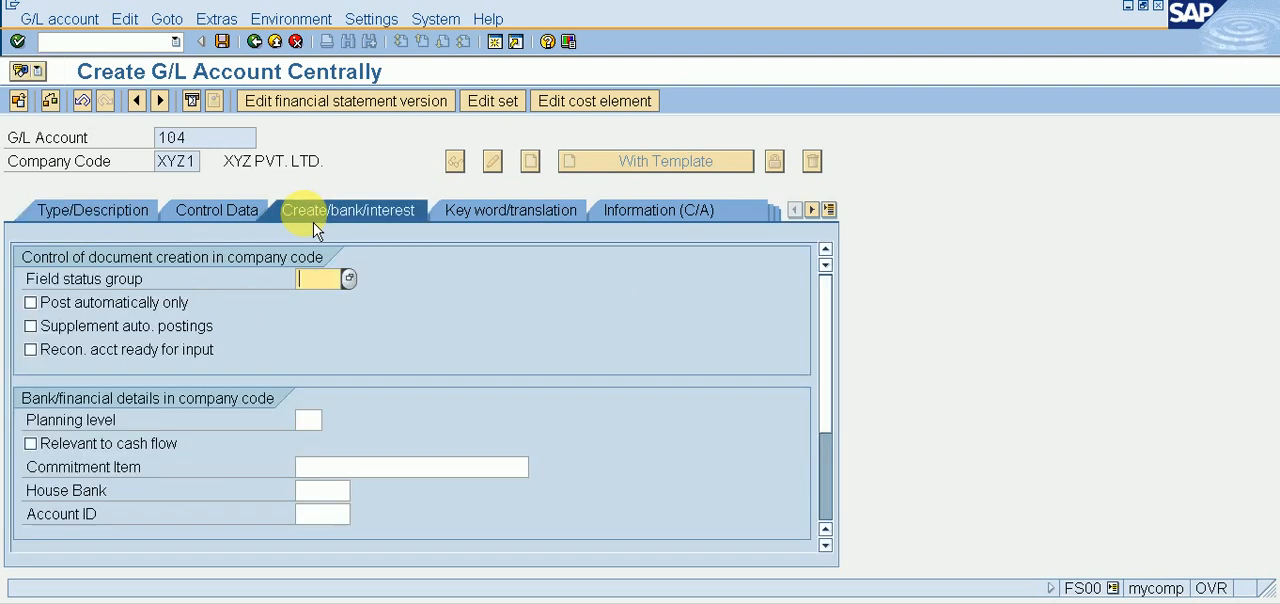
text(G001)
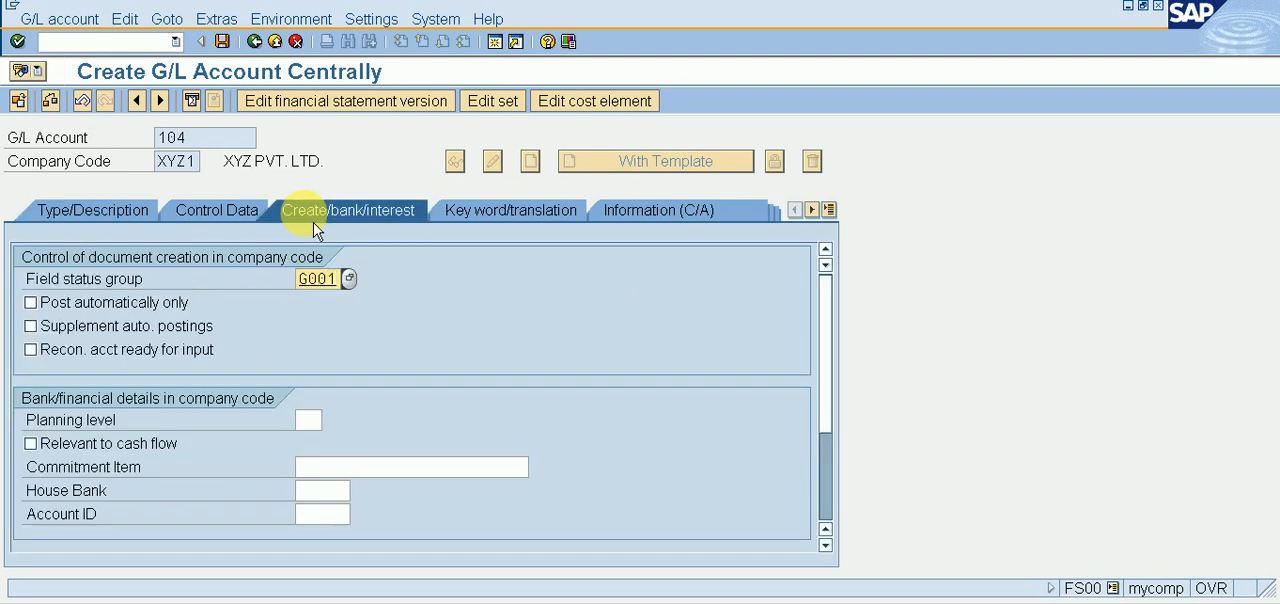
key(Return)
key(ctrl+s)
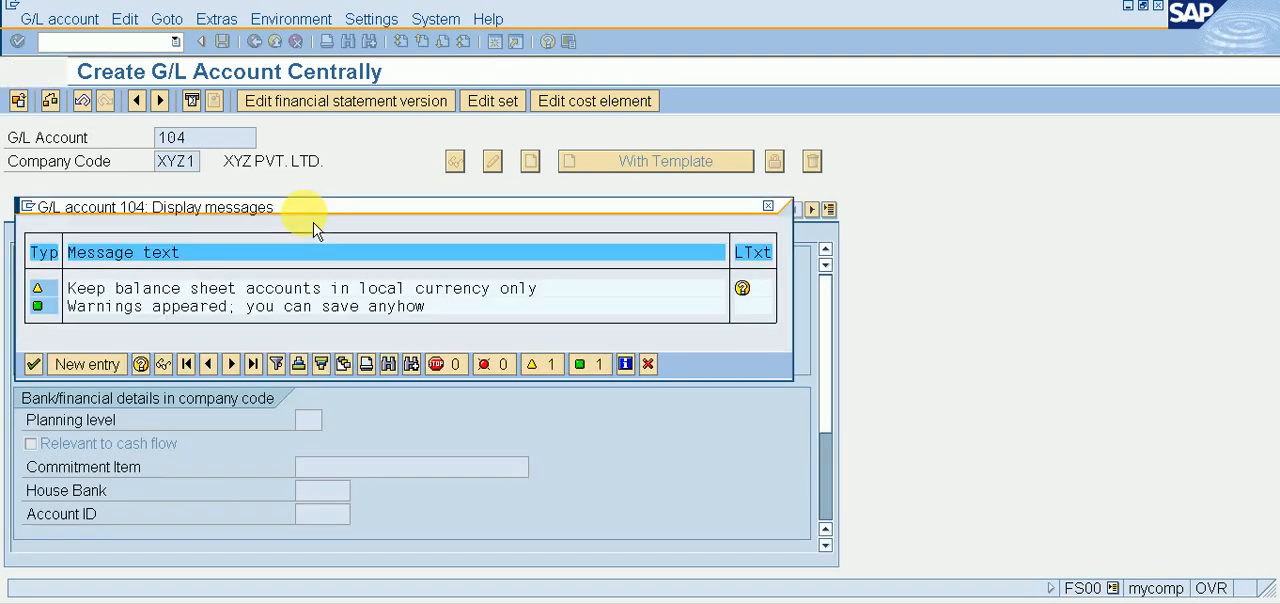
key(Return)
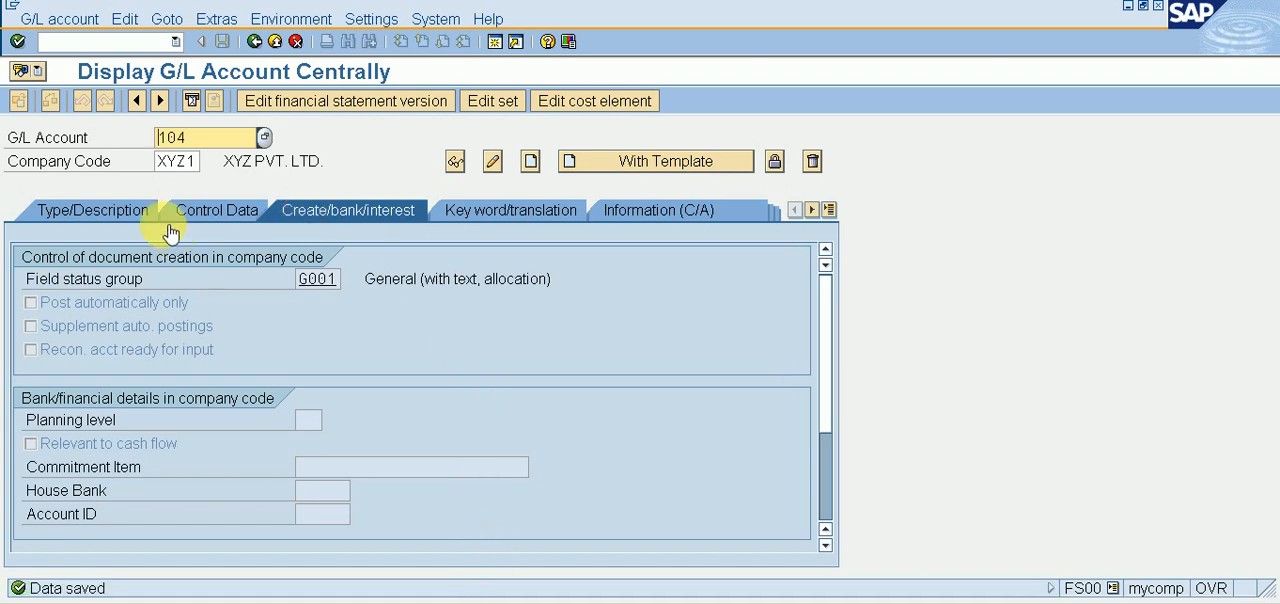
Step: Go to transaction SPRO and display the SAP Reference IMG
click(125, 42)
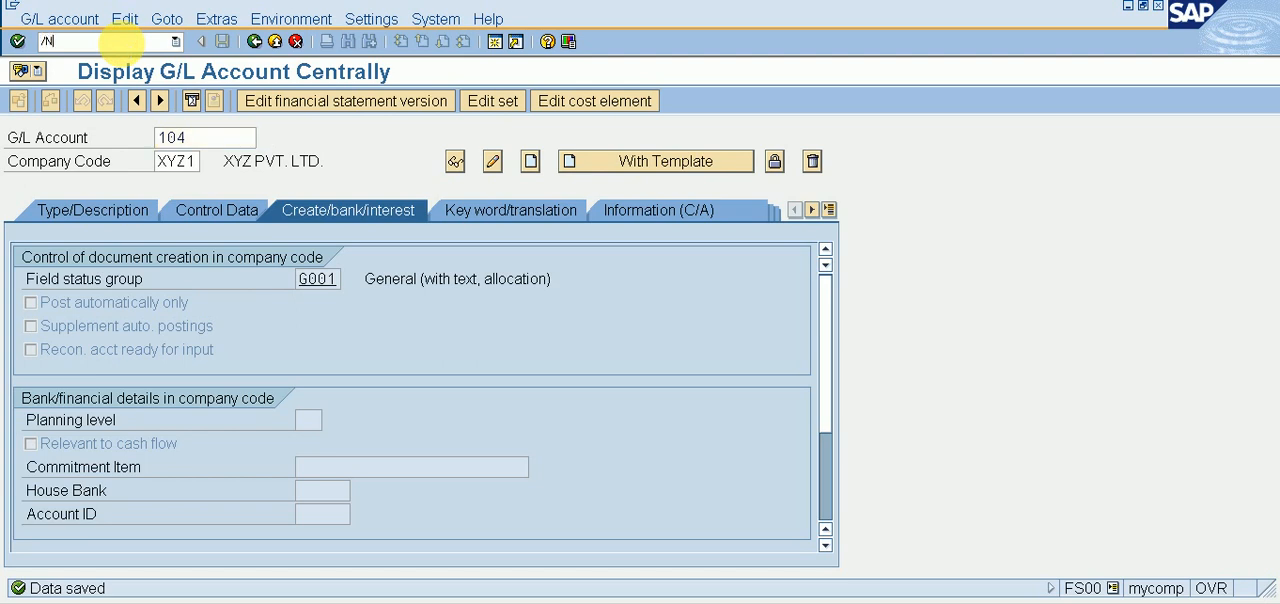
text(/NSPRO)
key(Return)
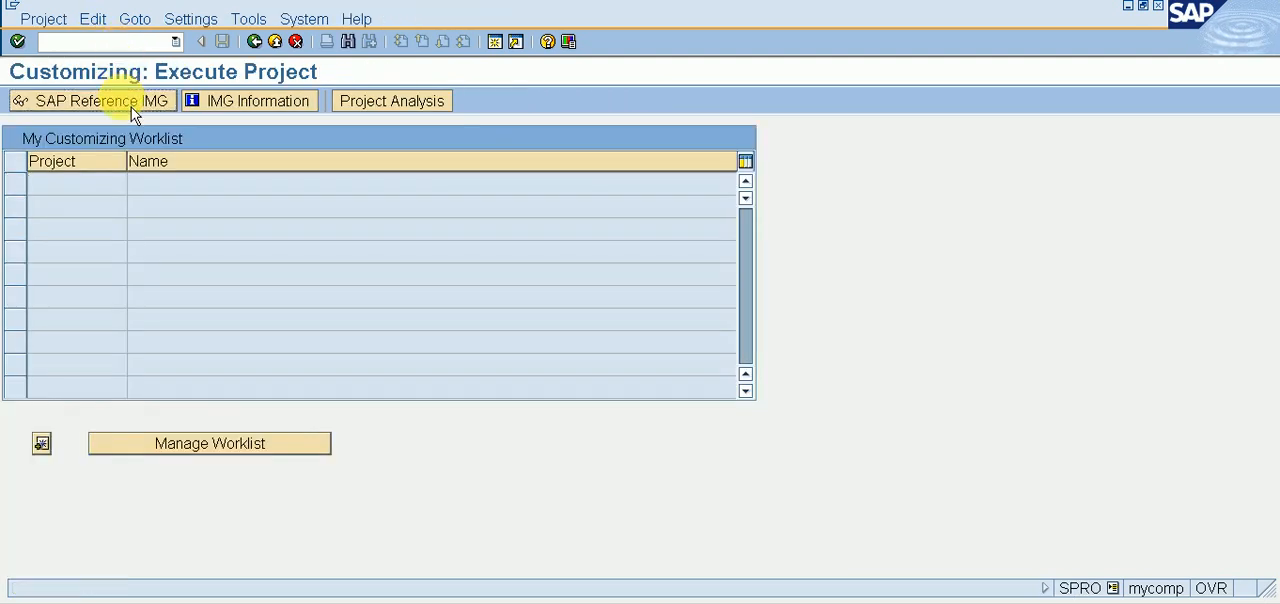
click(132, 105)
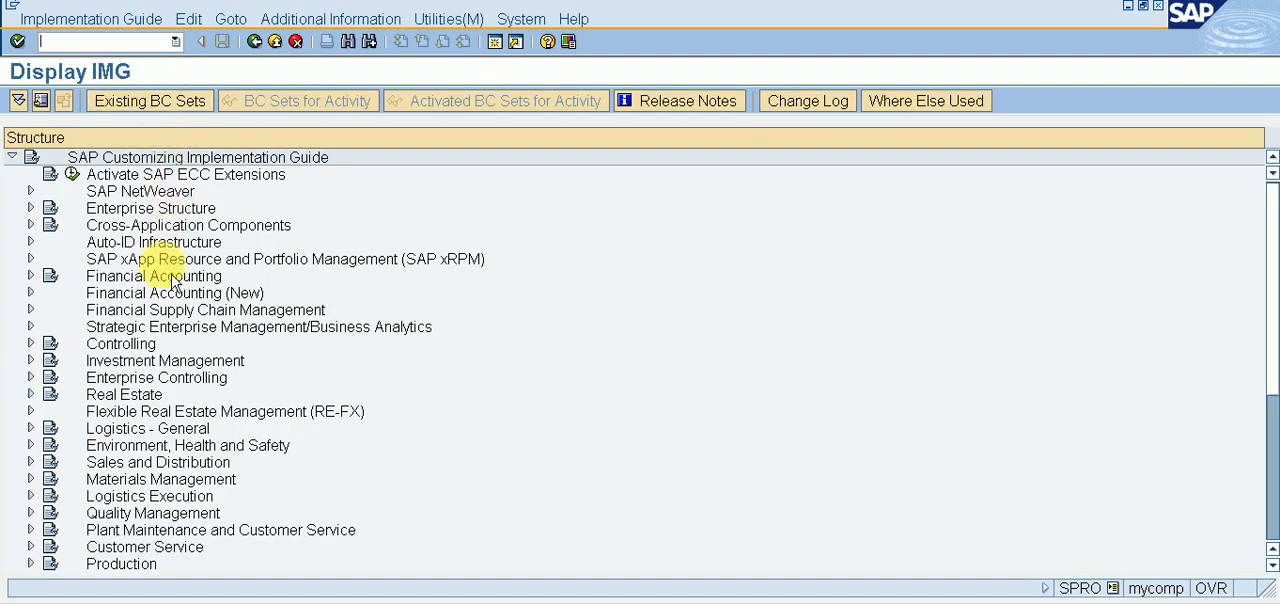
Step: Open the Define Tax Accounts activity in the Posting section of Tax on Sales/Purchases, within Financial Accounting Global Settings (New)
double_click(169, 298)
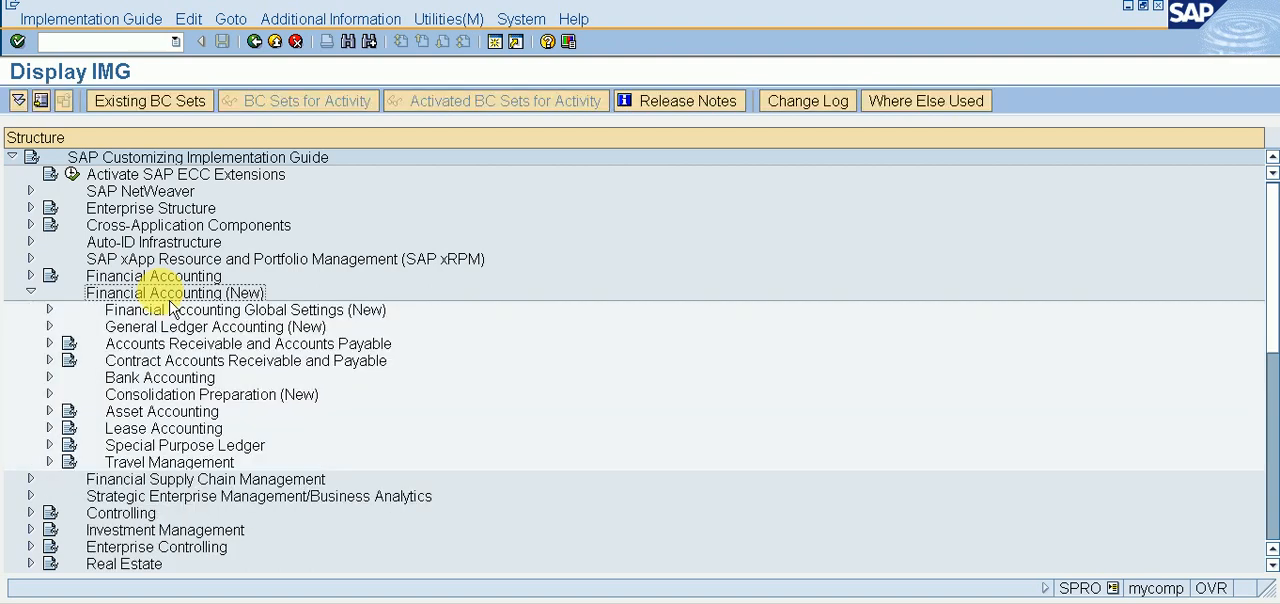
double_click(175, 309)
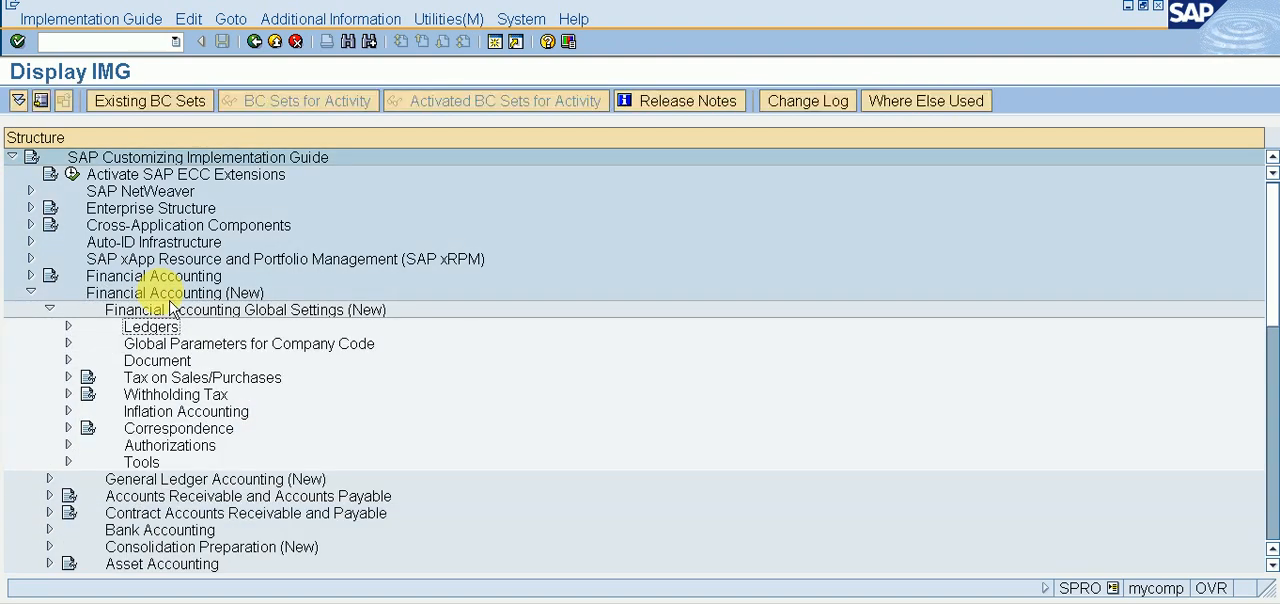
key(Down)
key(Down)
key(Down)
key(Right)
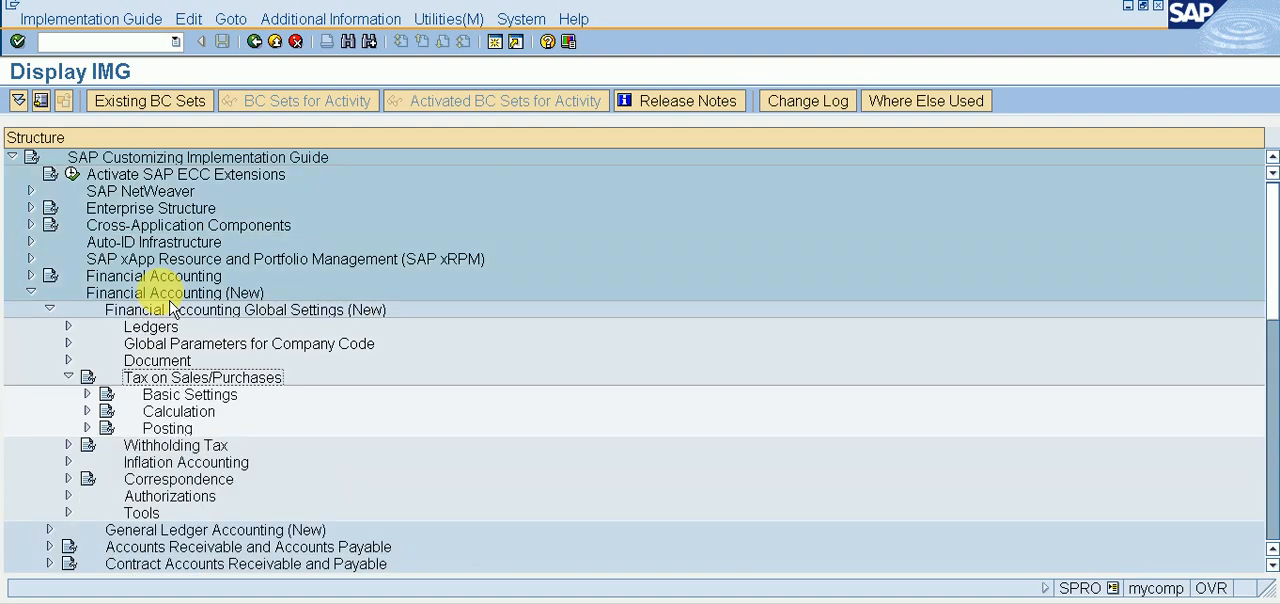
key(Down)
key(Down)
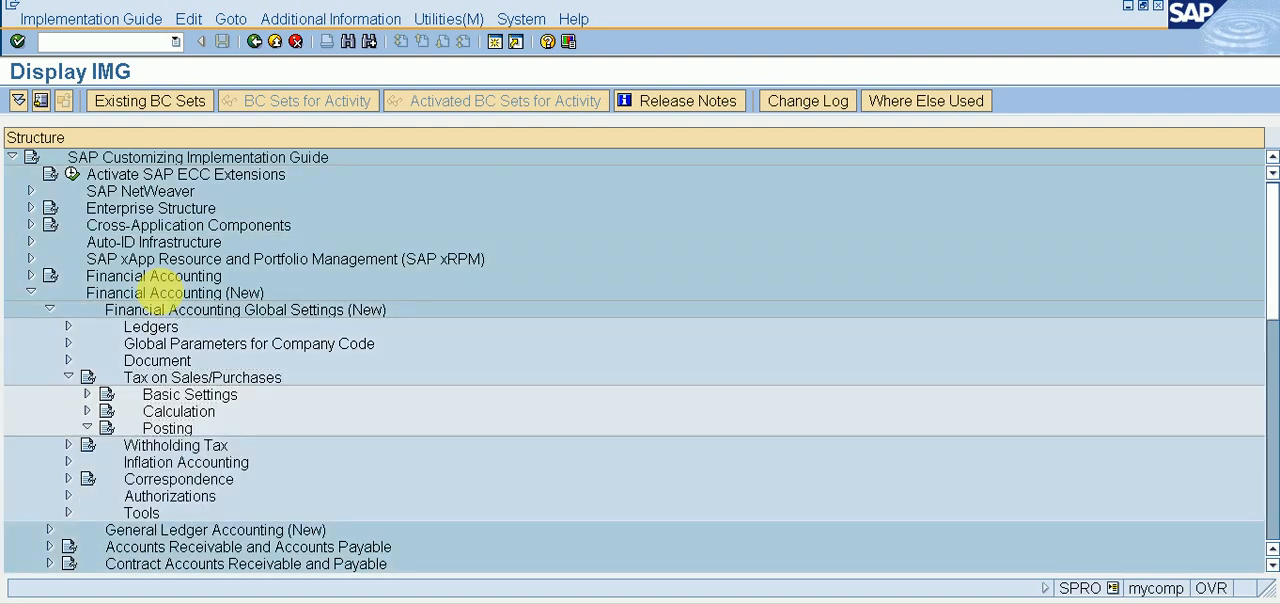
key(Right)
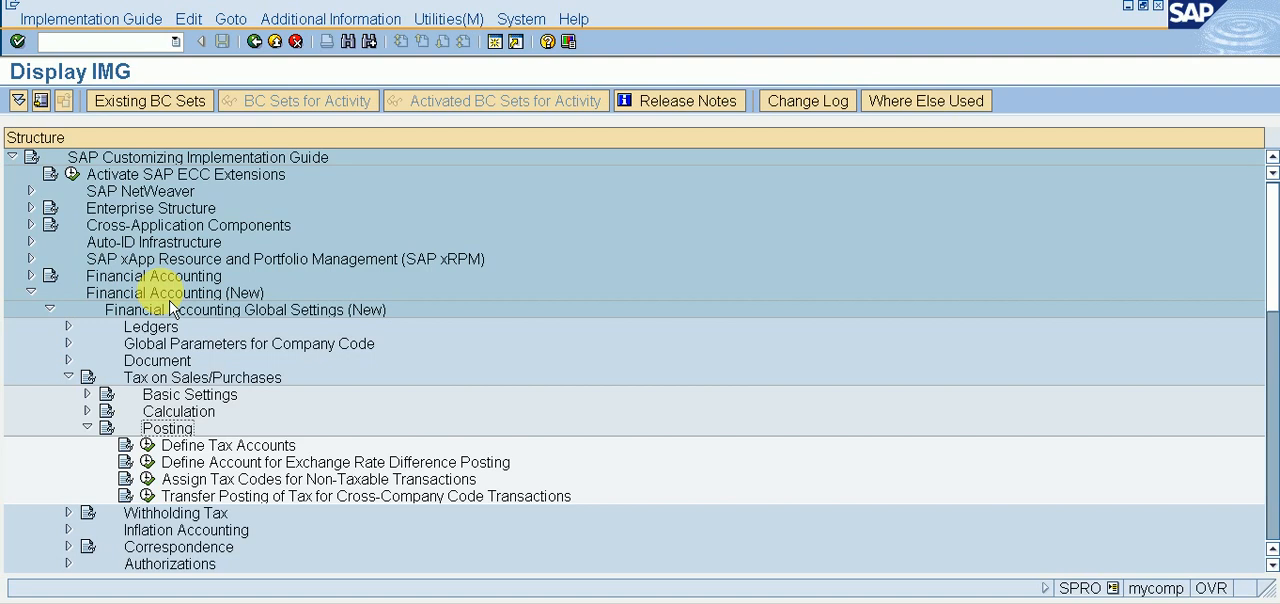
key(Down)
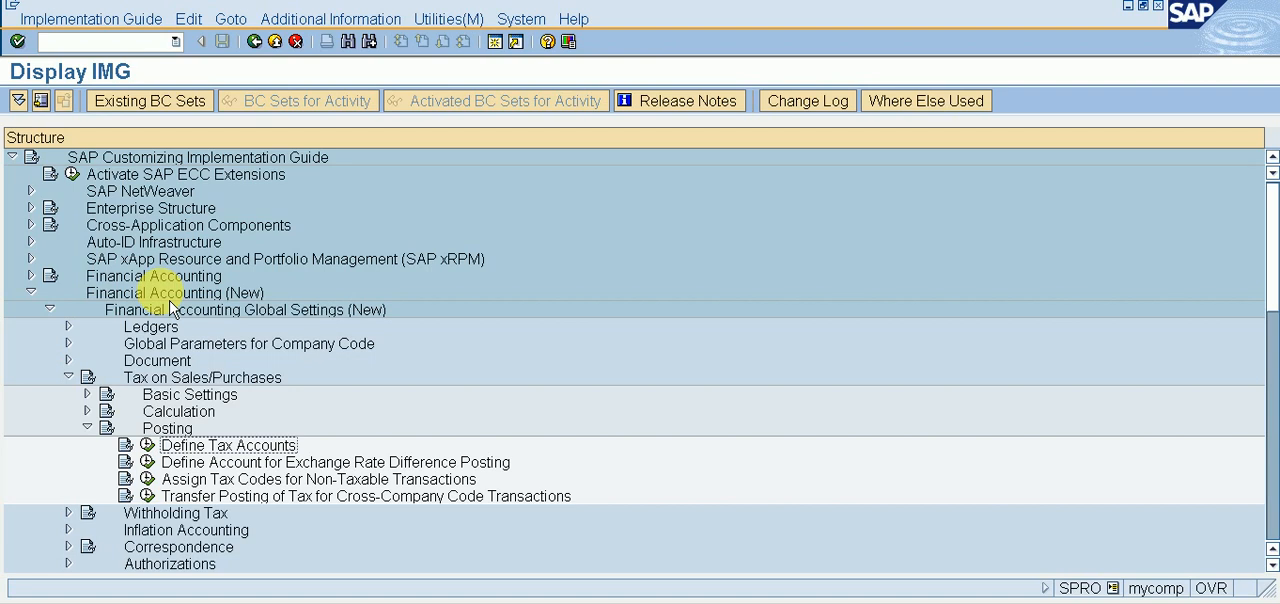
click(147, 446)
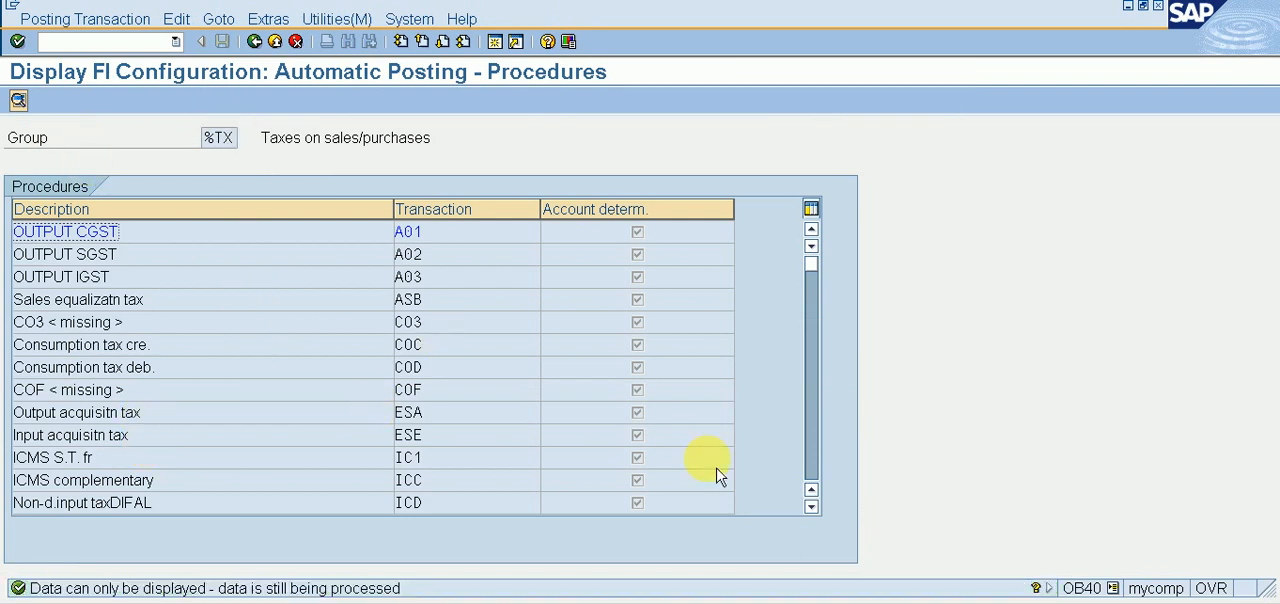
Step: Open the INPUT CGST procedure X01 for chart of accounts XYZ1 and check its posting keys, account assignment and rules
drag(811, 507, 811, 507)
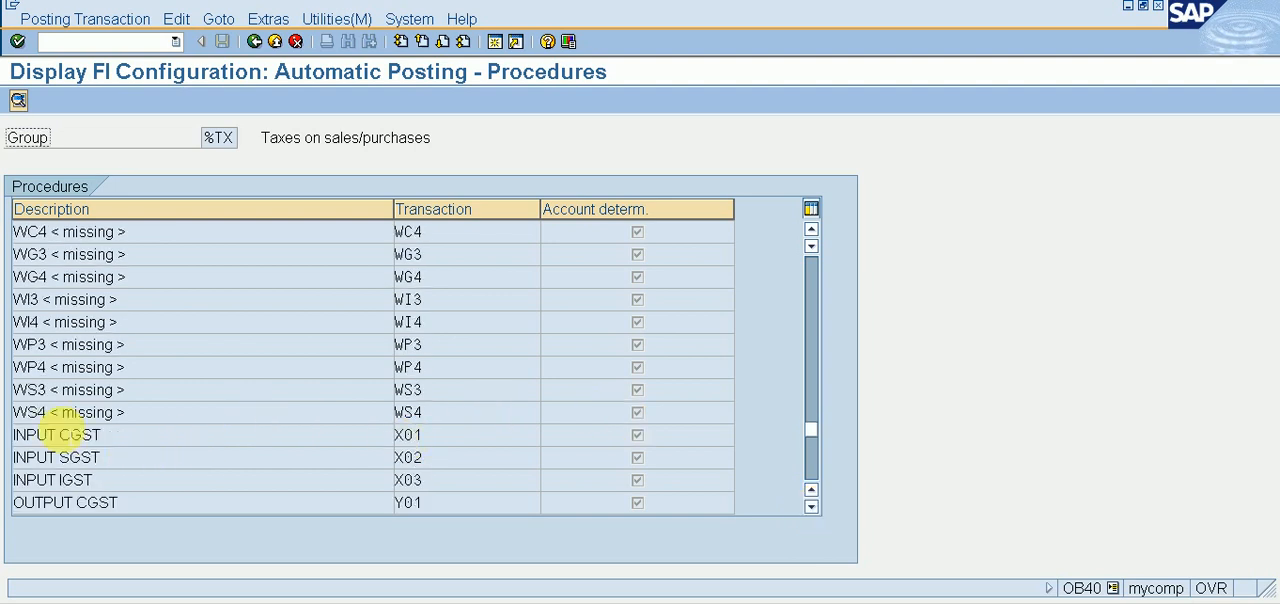
double_click(68, 435)
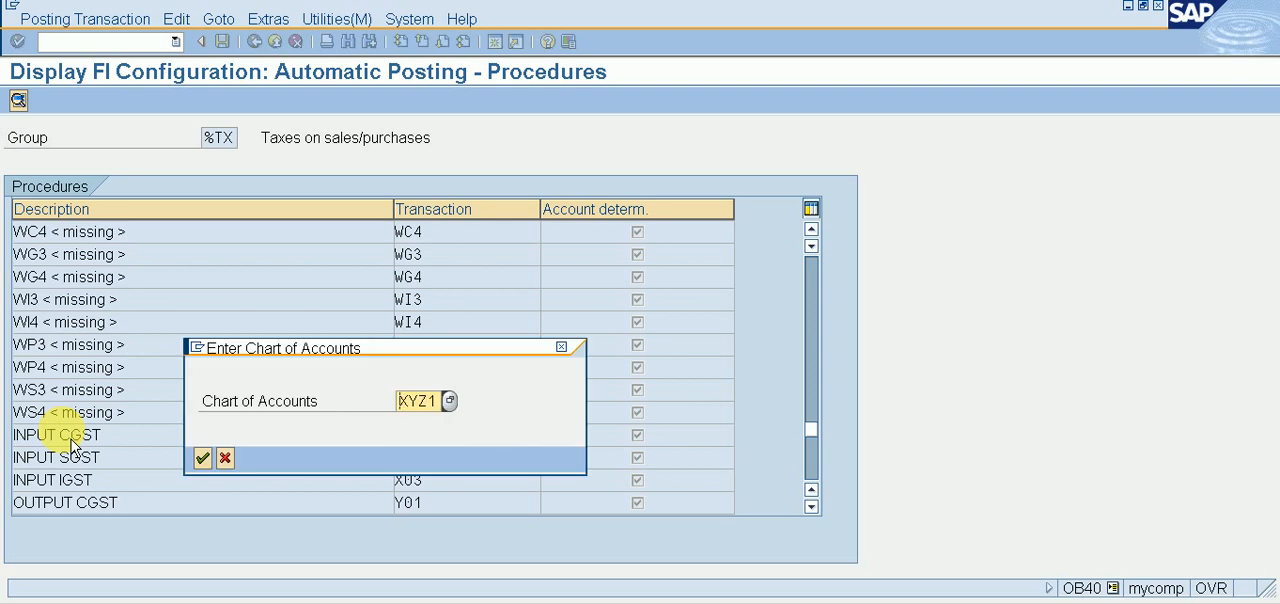
key(Return)
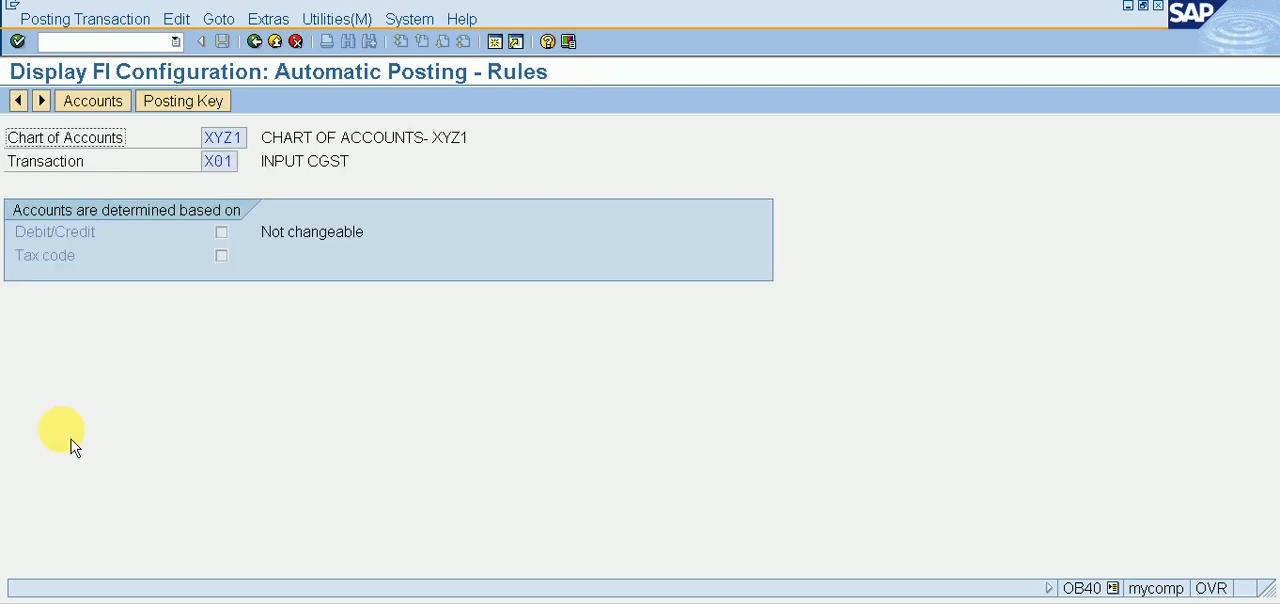
click(196, 110)
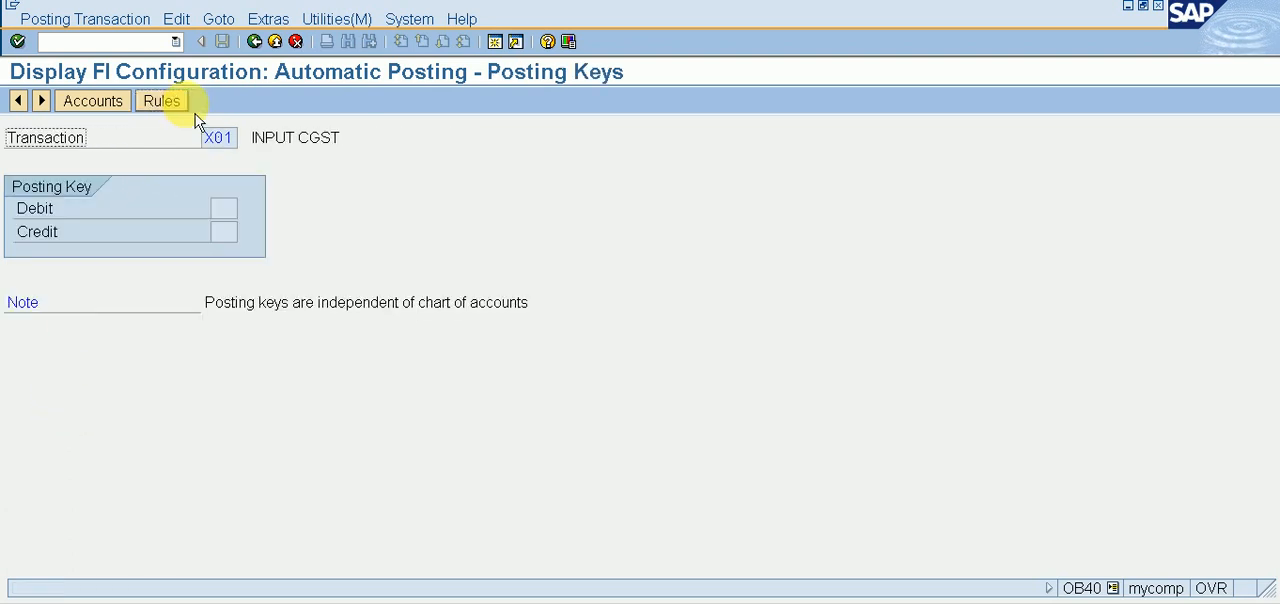
click(92, 101)
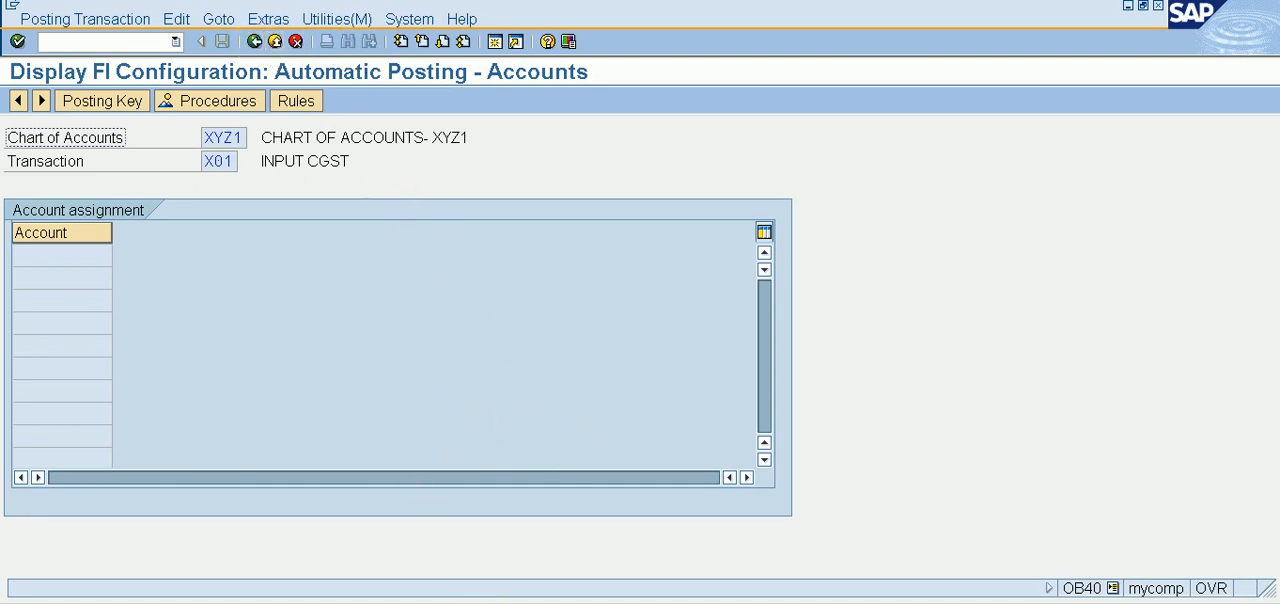
click(296, 101)
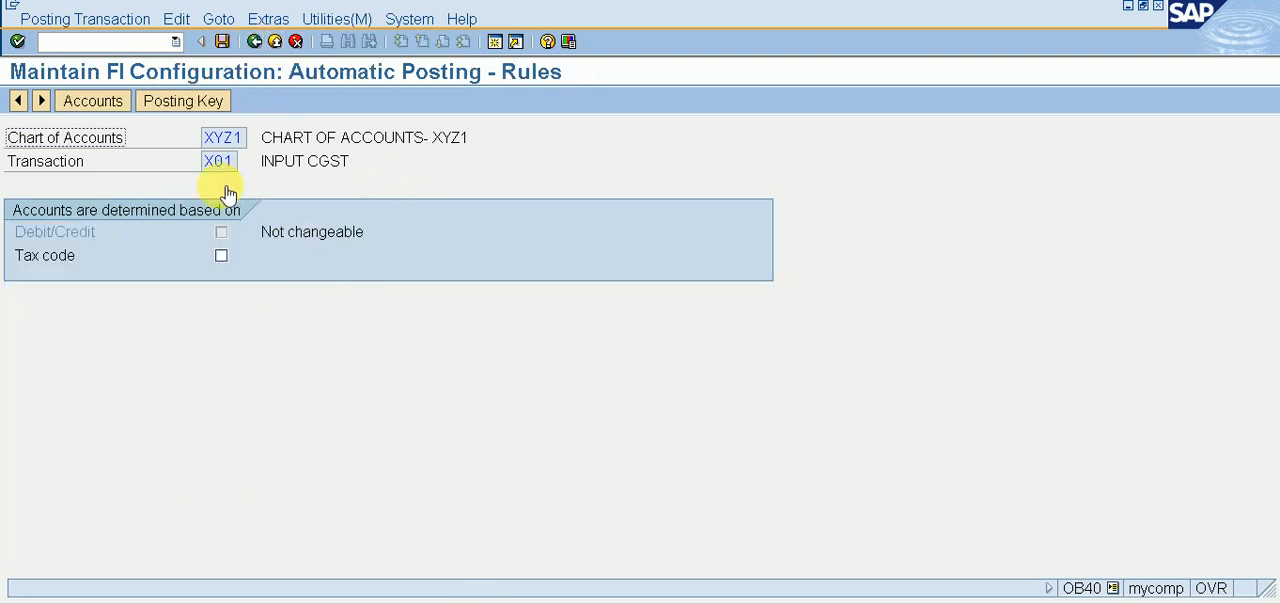
Step: Save the INPUT CGST (X01) rules, then set and save its posting keys as debit 40 and credit 50
click(184, 101)
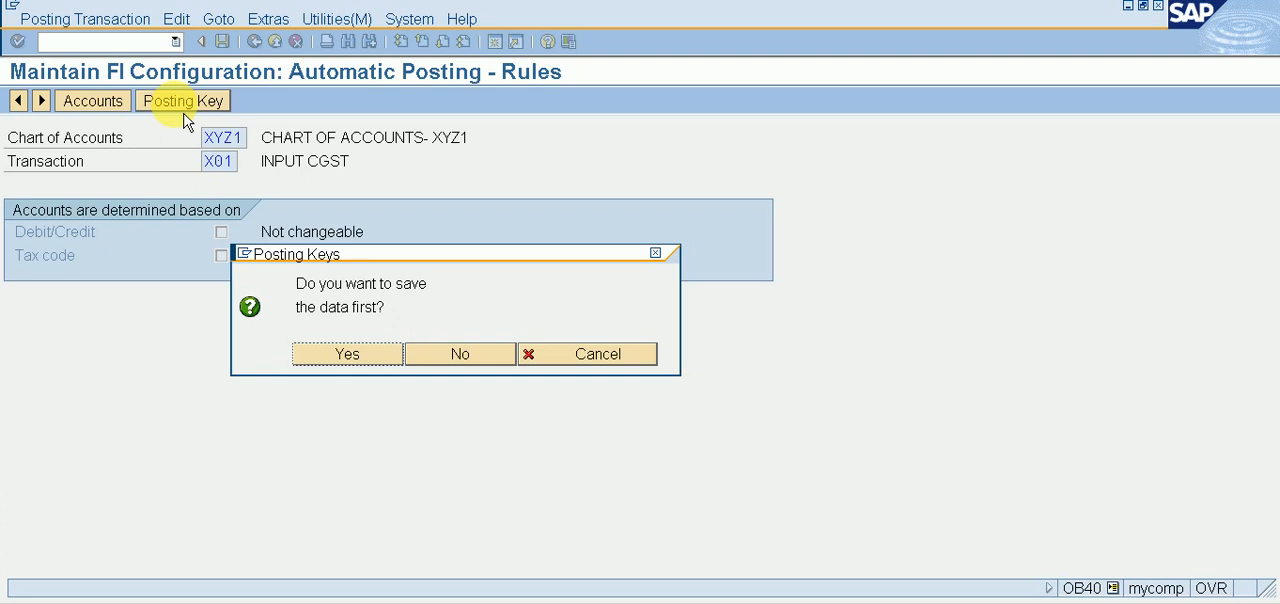
key(Return)
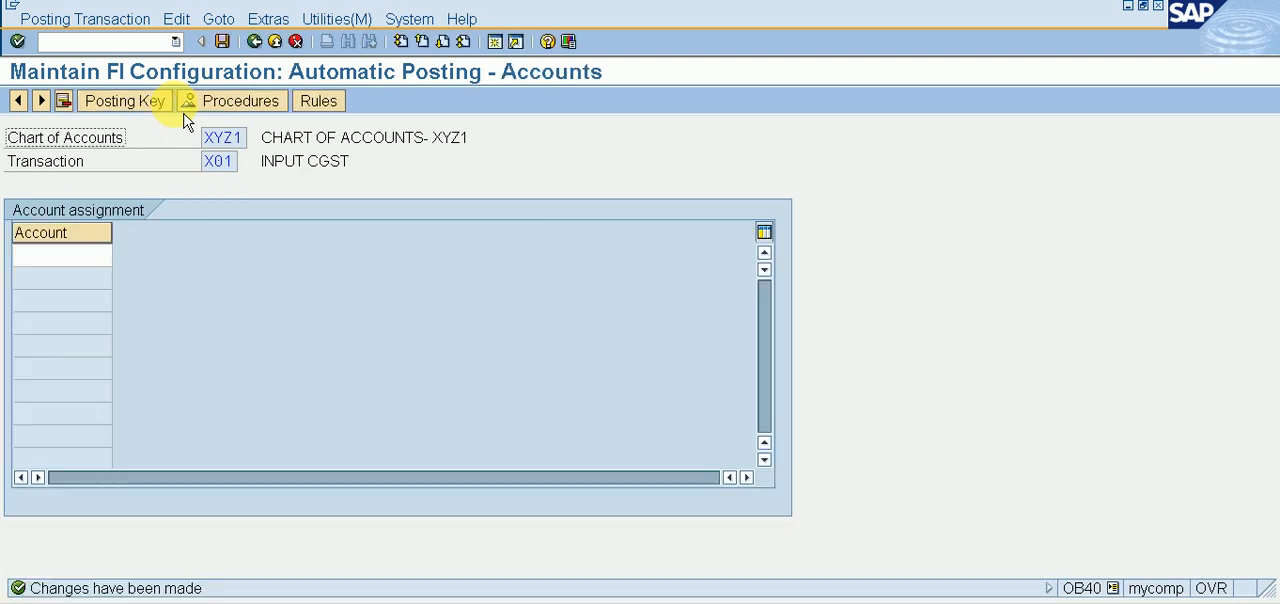
click(157, 101)
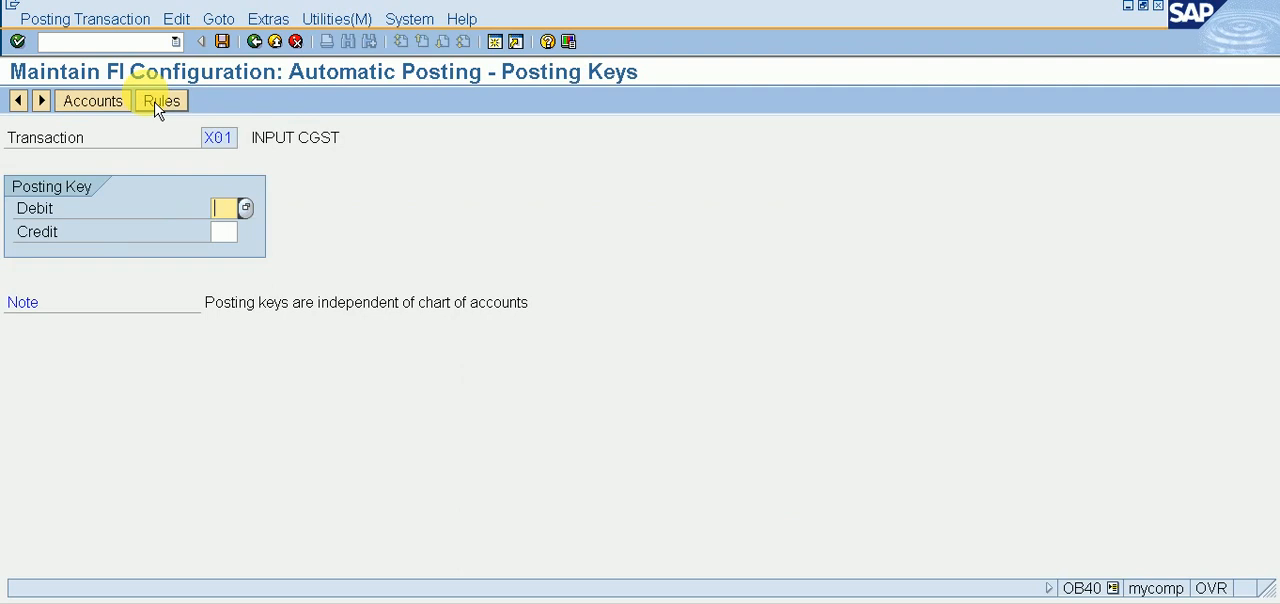
text(40)
key(Tab)
text(5)
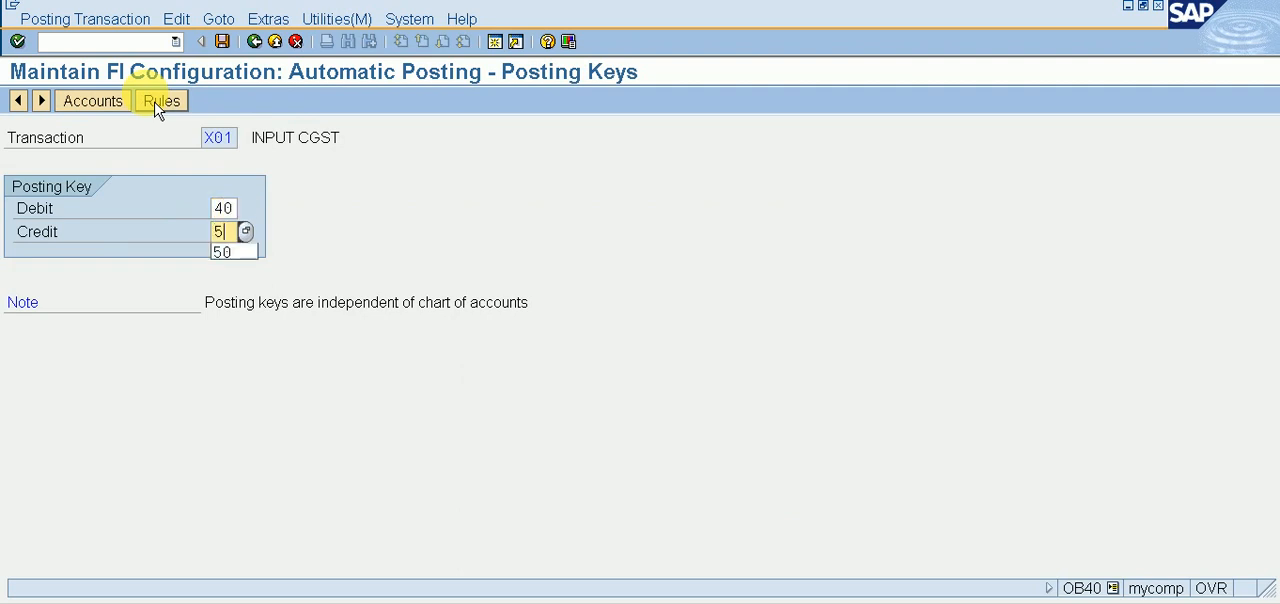
text(0)
key(Return)
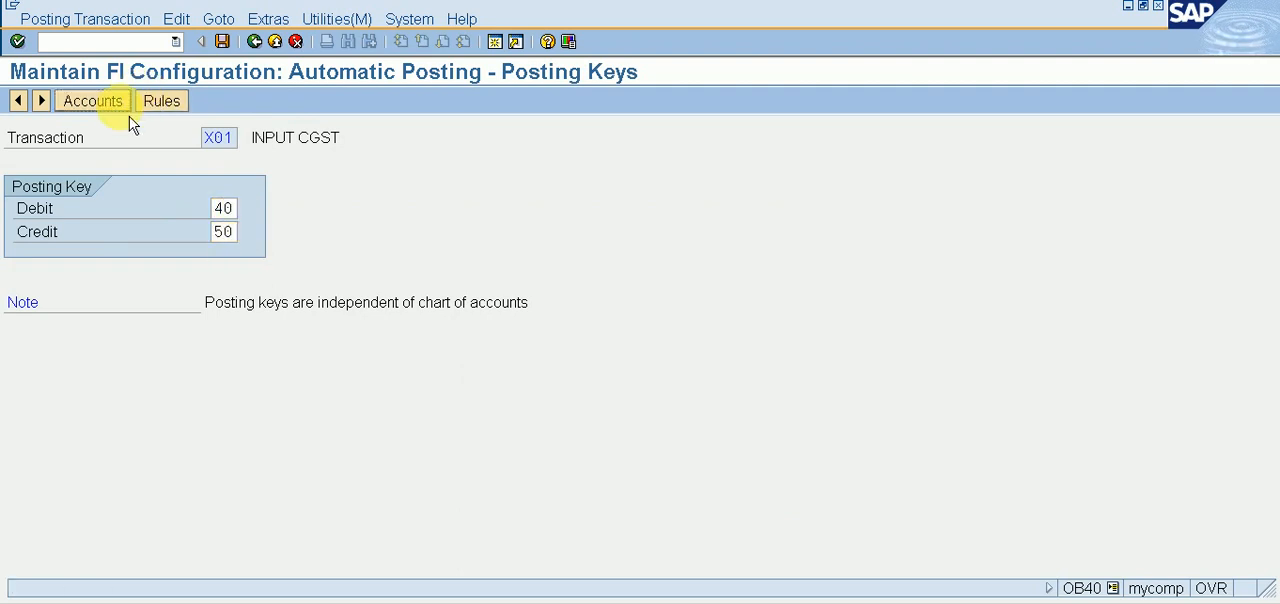
click(126, 110)
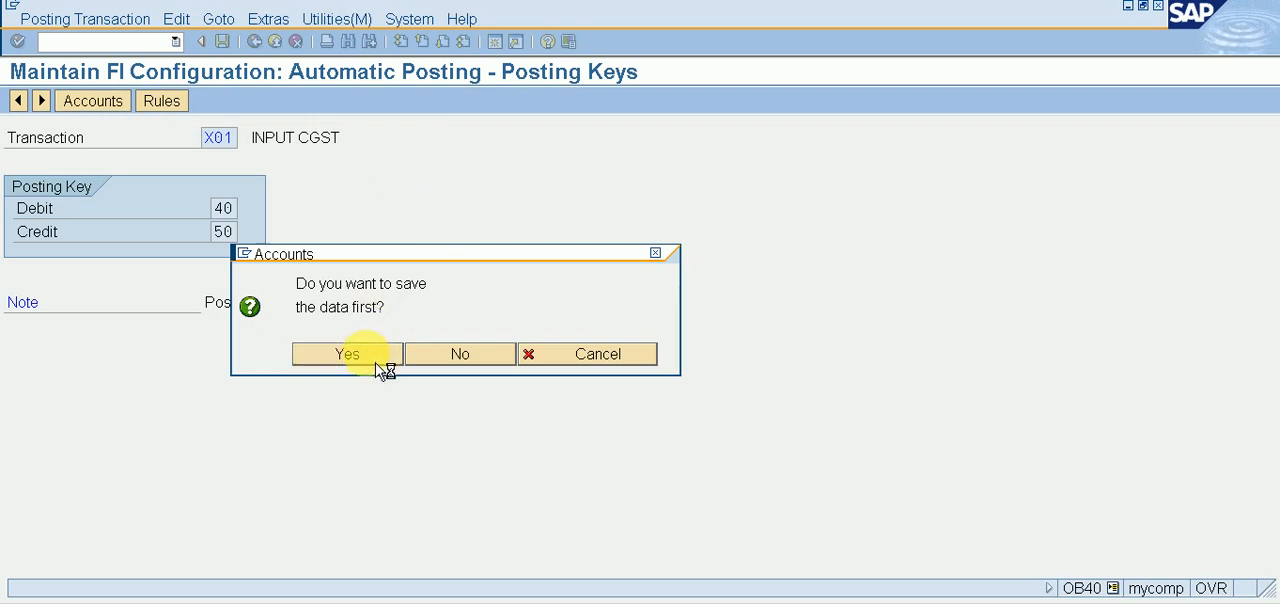
click(347, 354)
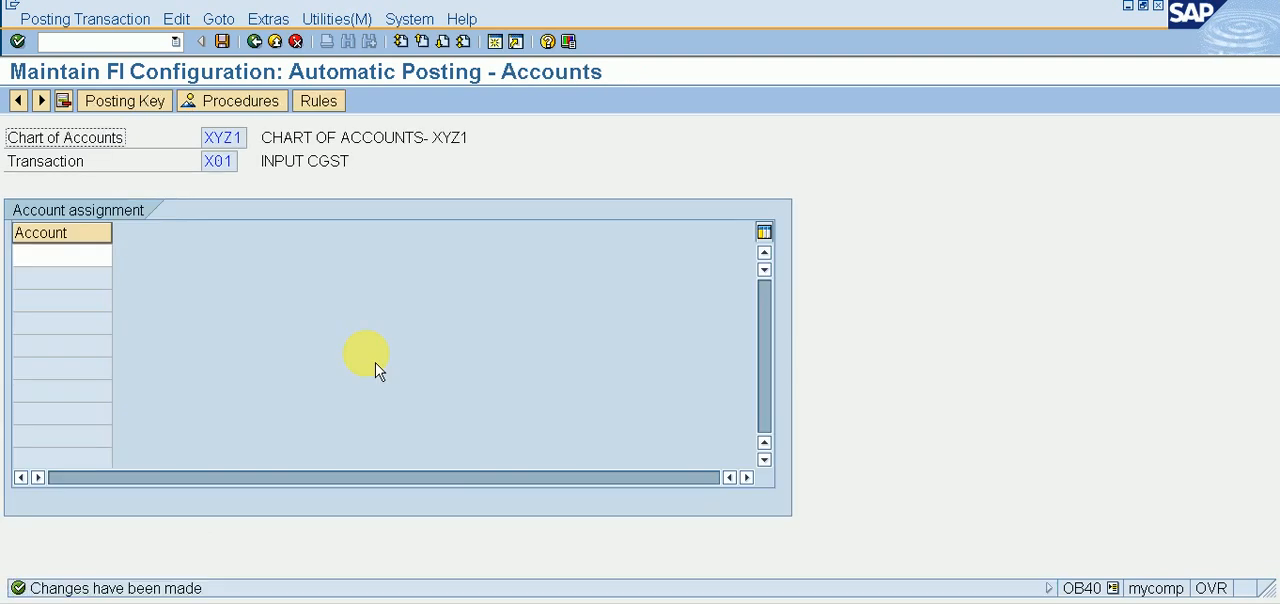
Step: Assign G/L account 5, INPUT CGST A/C, to transaction X01, save it and return to the procedures list
click(70, 256)
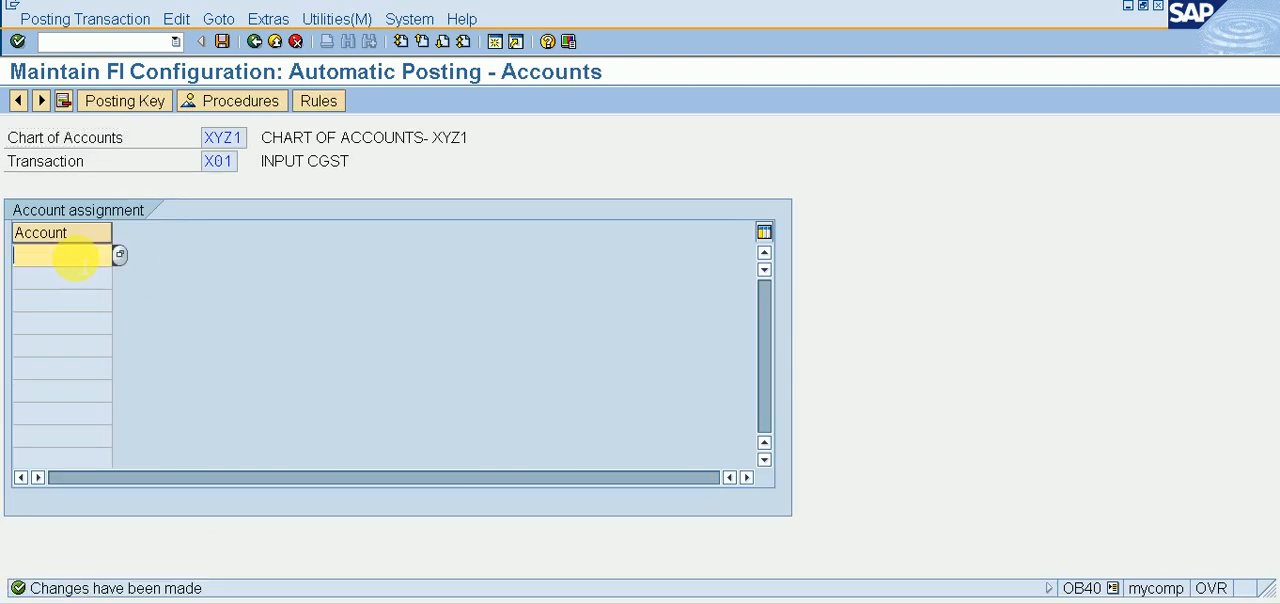
click(121, 256)
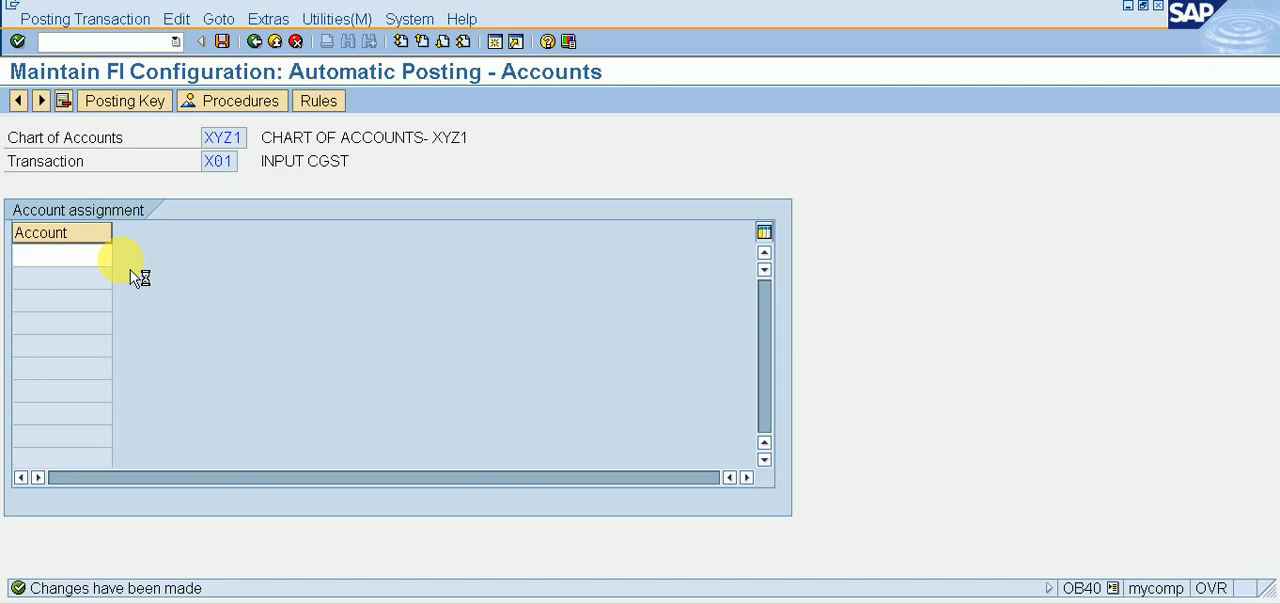
key(Return)
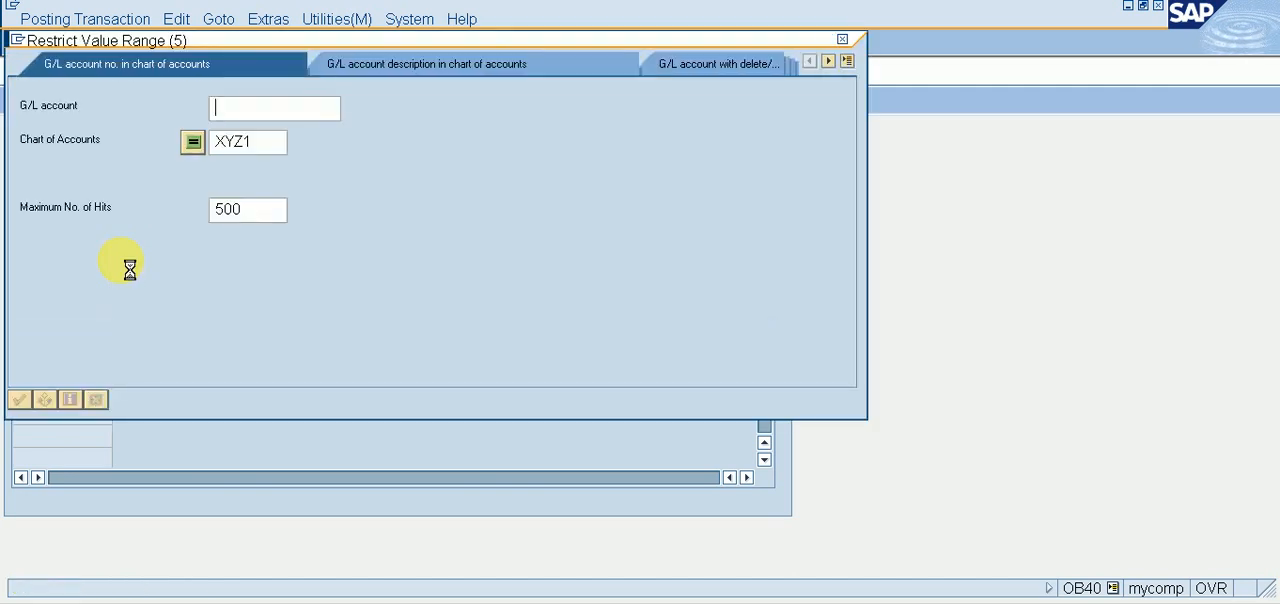
key(Down)
key(Down)
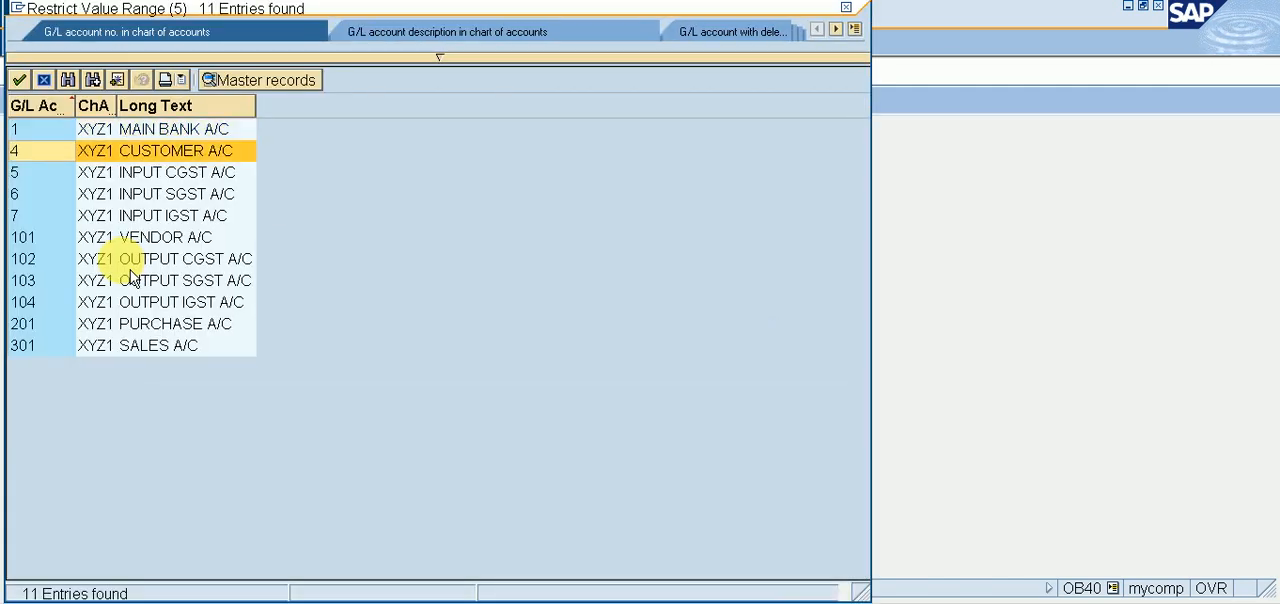
key(Return)
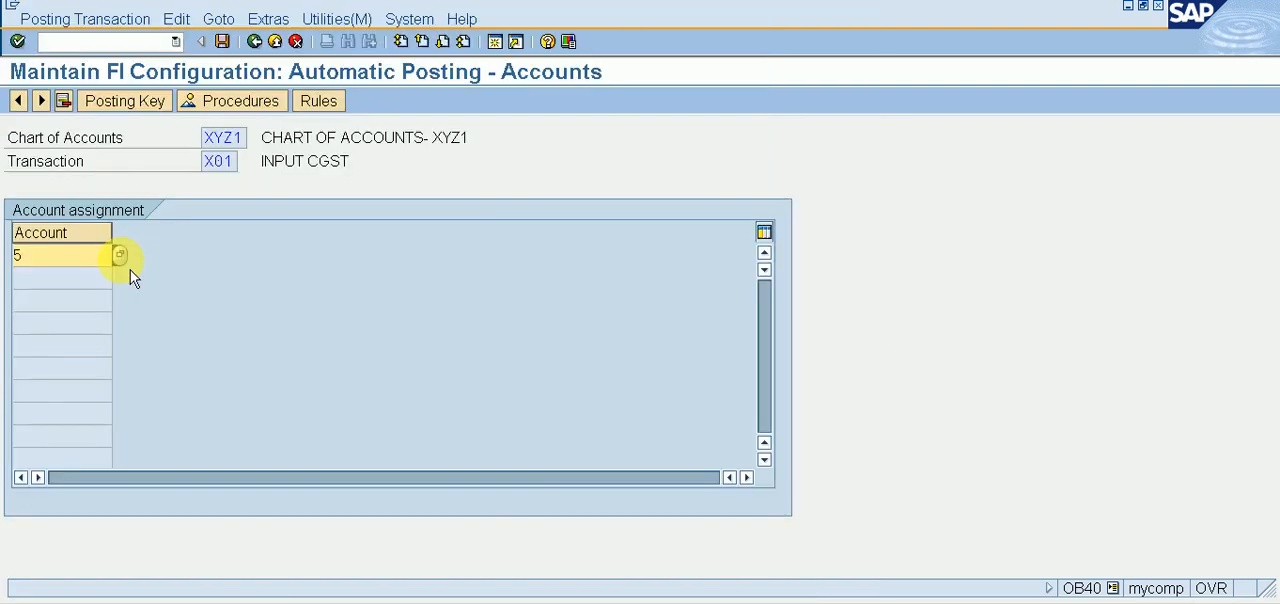
key(Return)
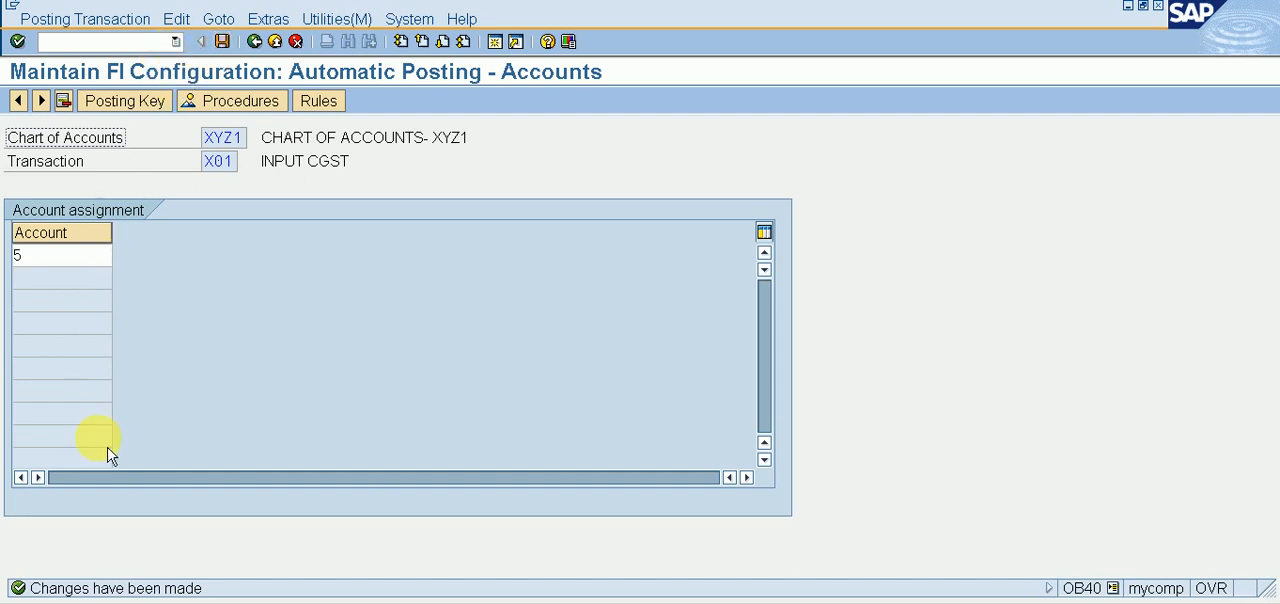
click(256, 42)
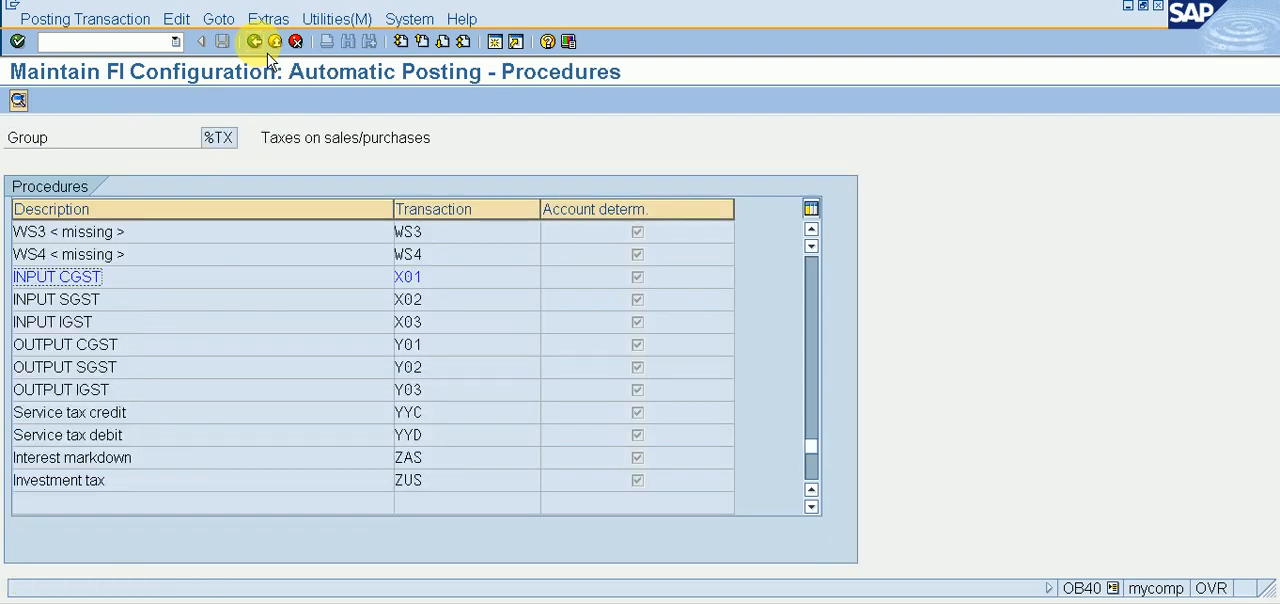
Step: Open INPUT SGST (X02), save its rules, and set and save posting keys 40 for debit and 50 for credit
double_click(88, 300)
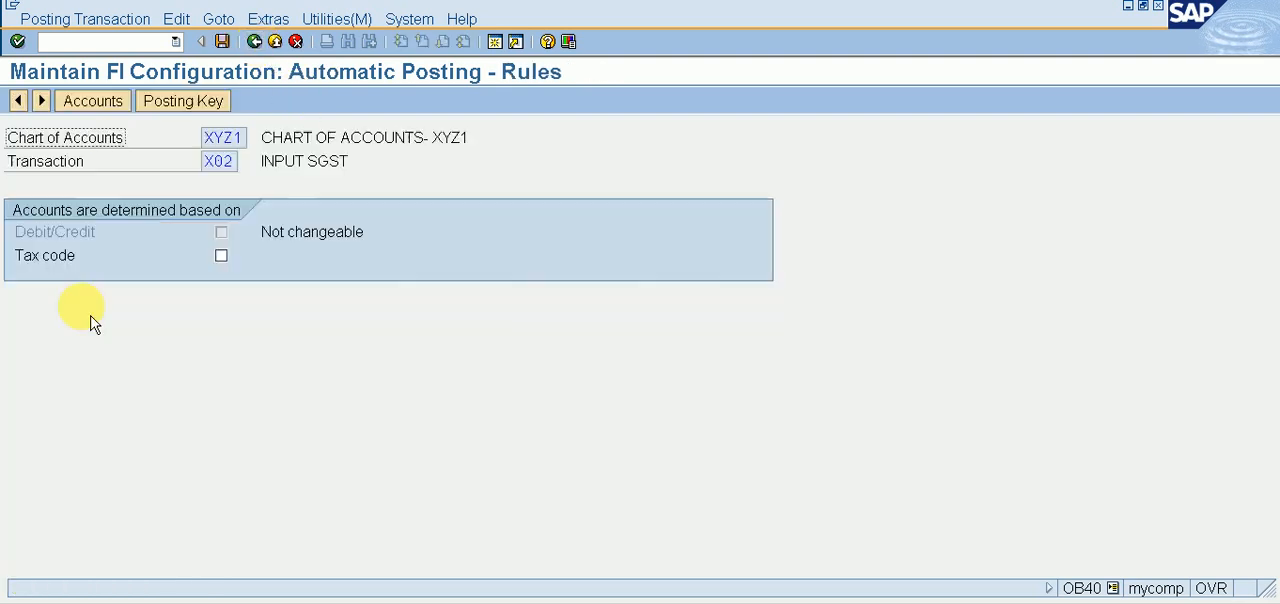
click(190, 105)
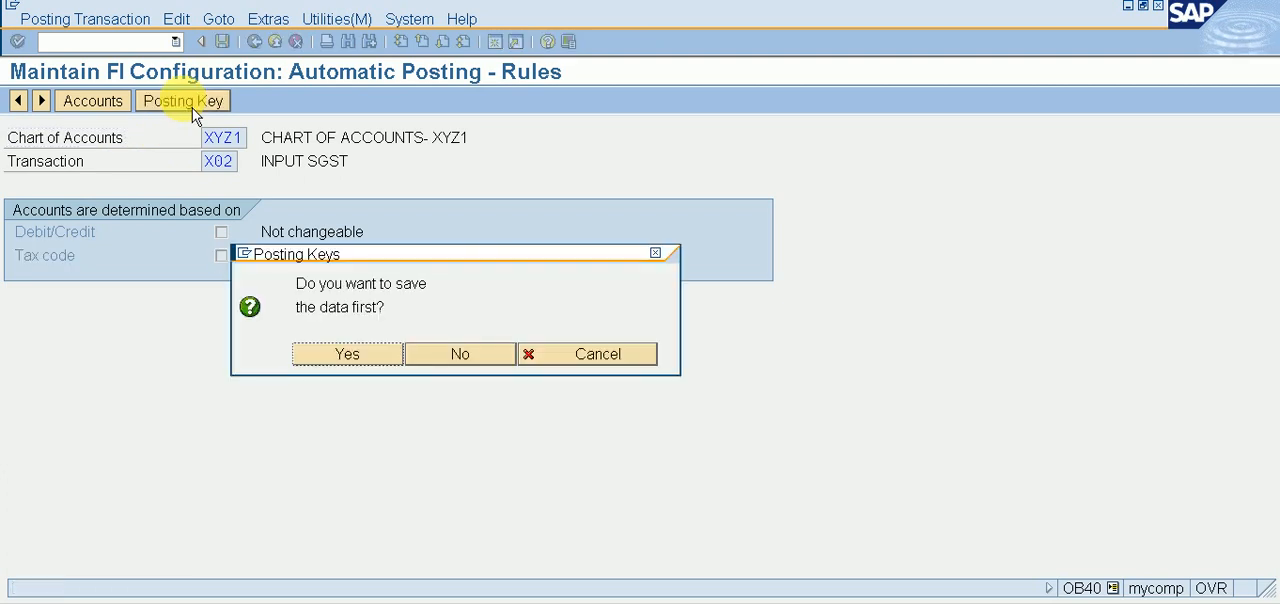
click(366, 368)
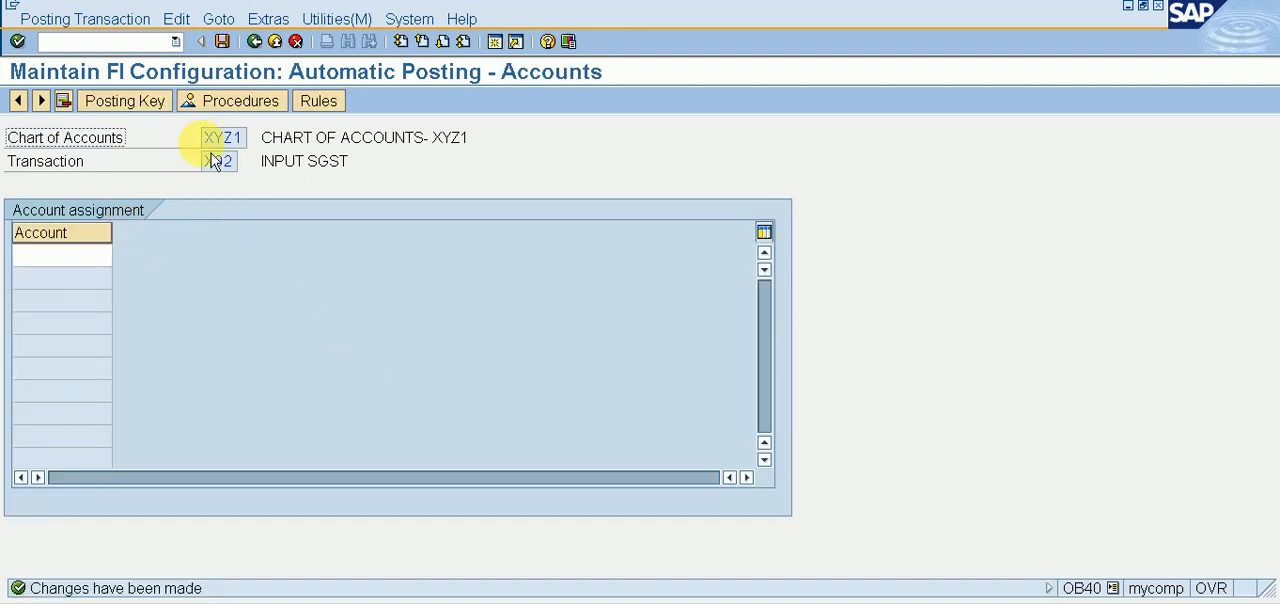
click(108, 106)
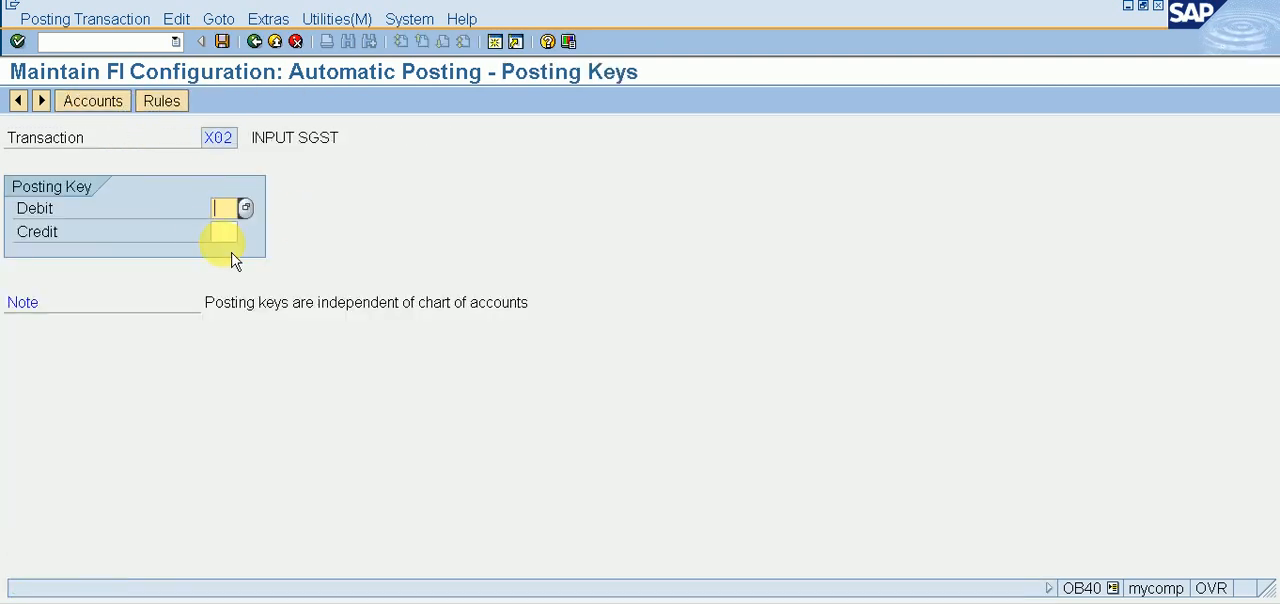
click(214, 236)
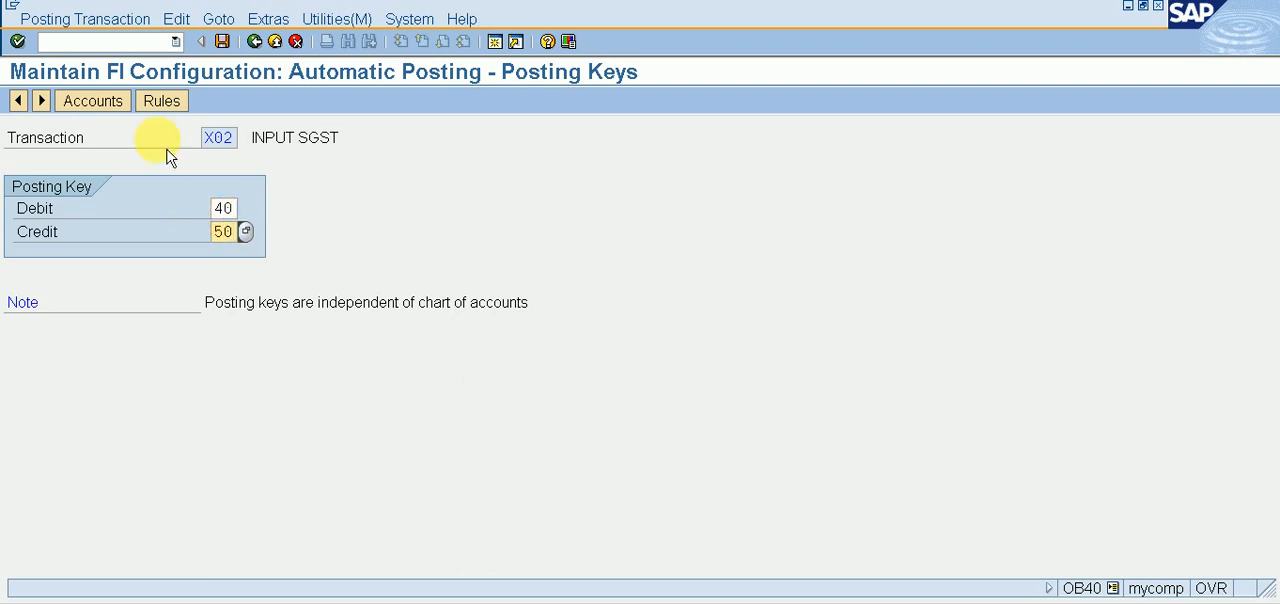
click(118, 108)
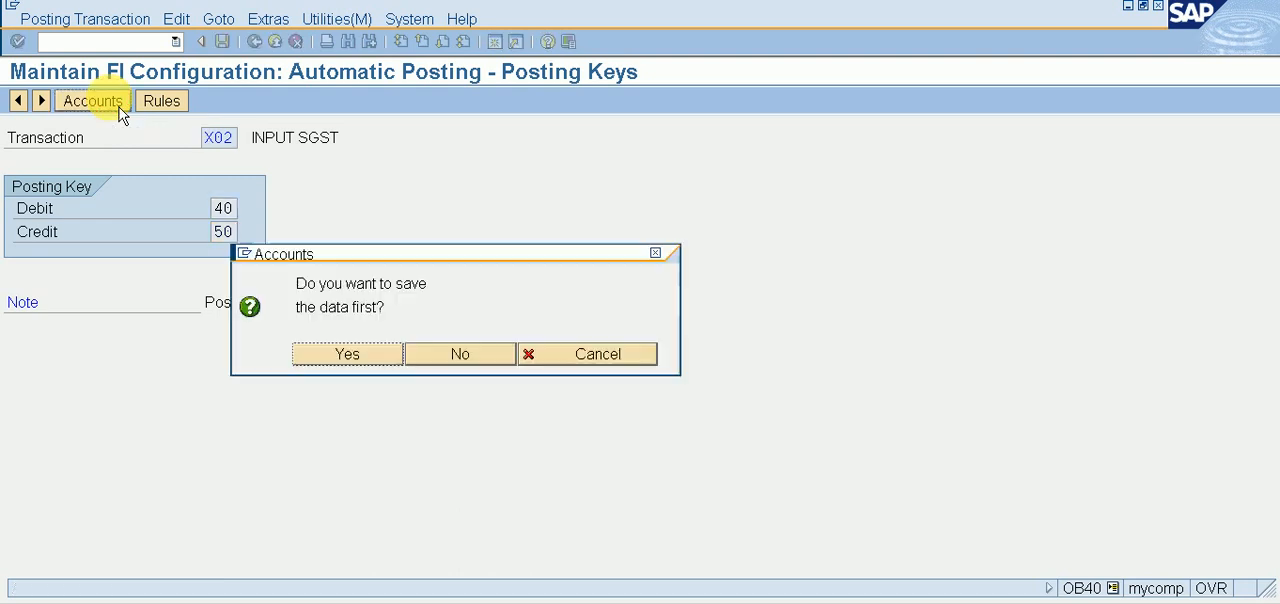
click(355, 355)
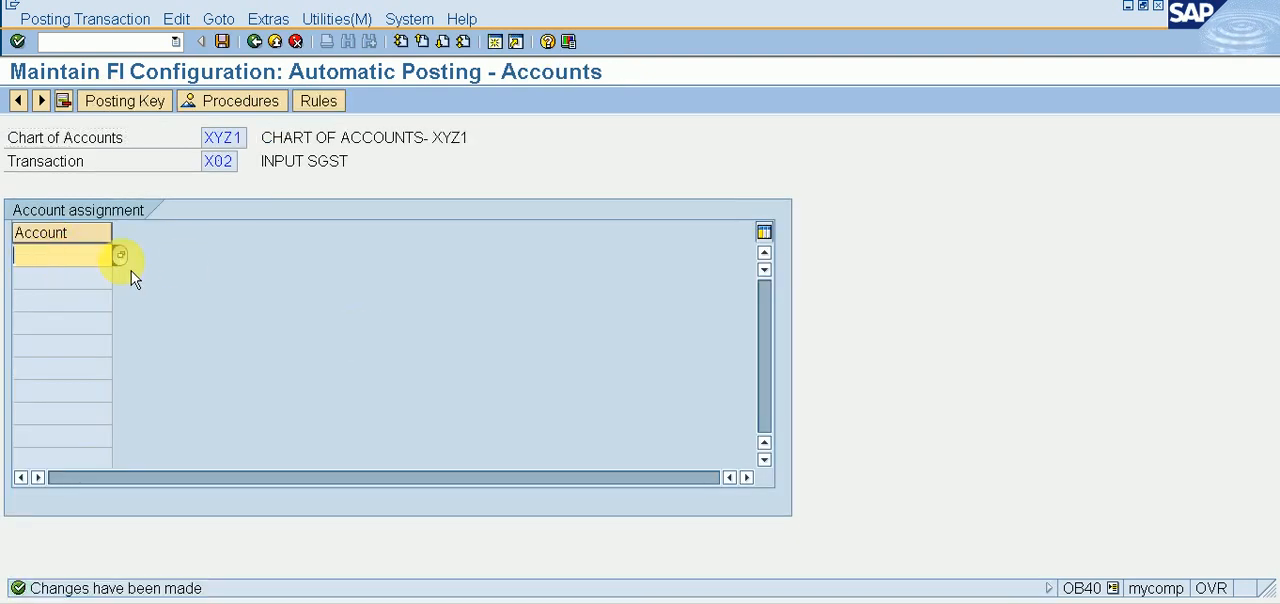
Step: Assign G/L account 6, INPUT SGST A/C, to transaction X02, save it and return to the procedures list
key(F4)
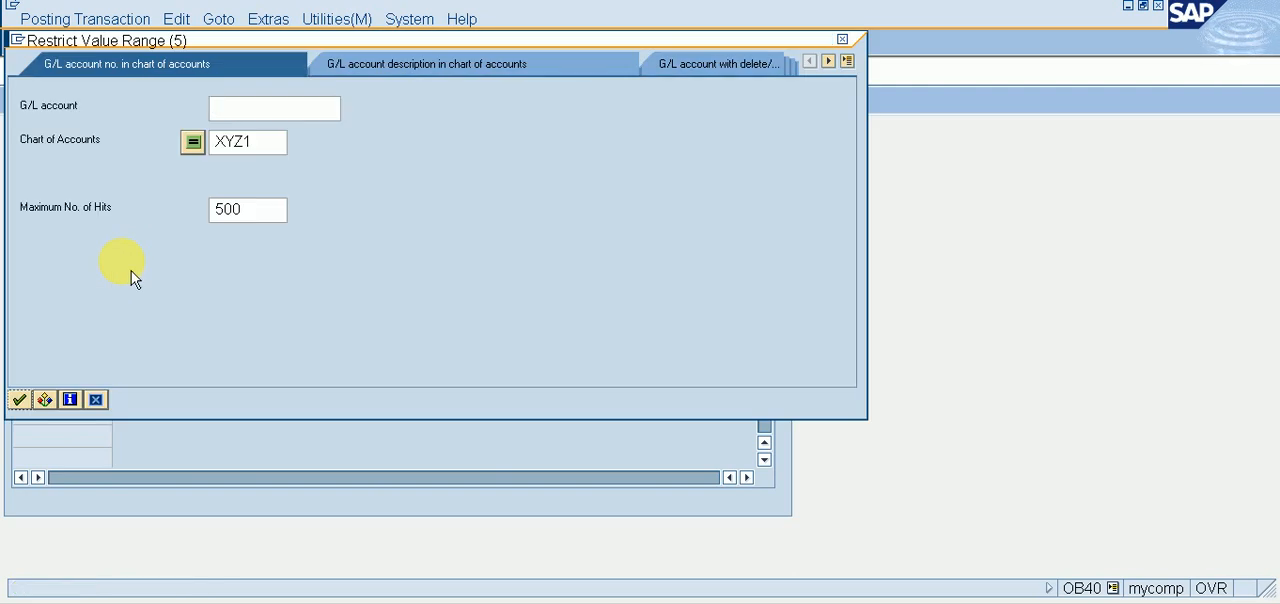
key(Return)
key(Down)
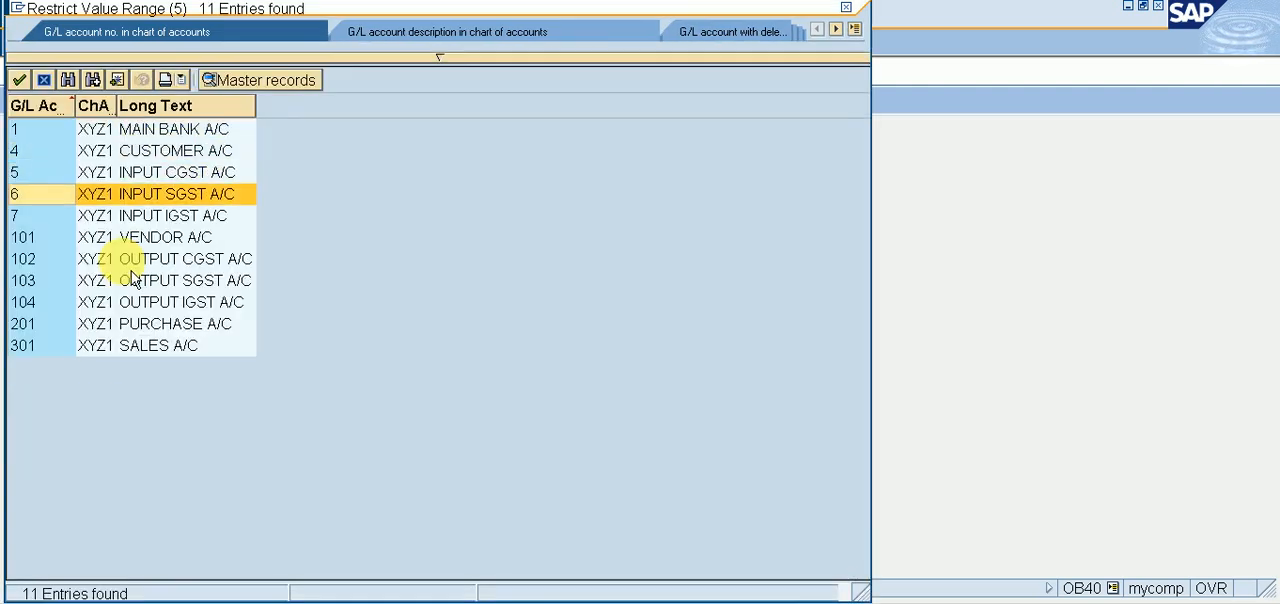
key(Return)
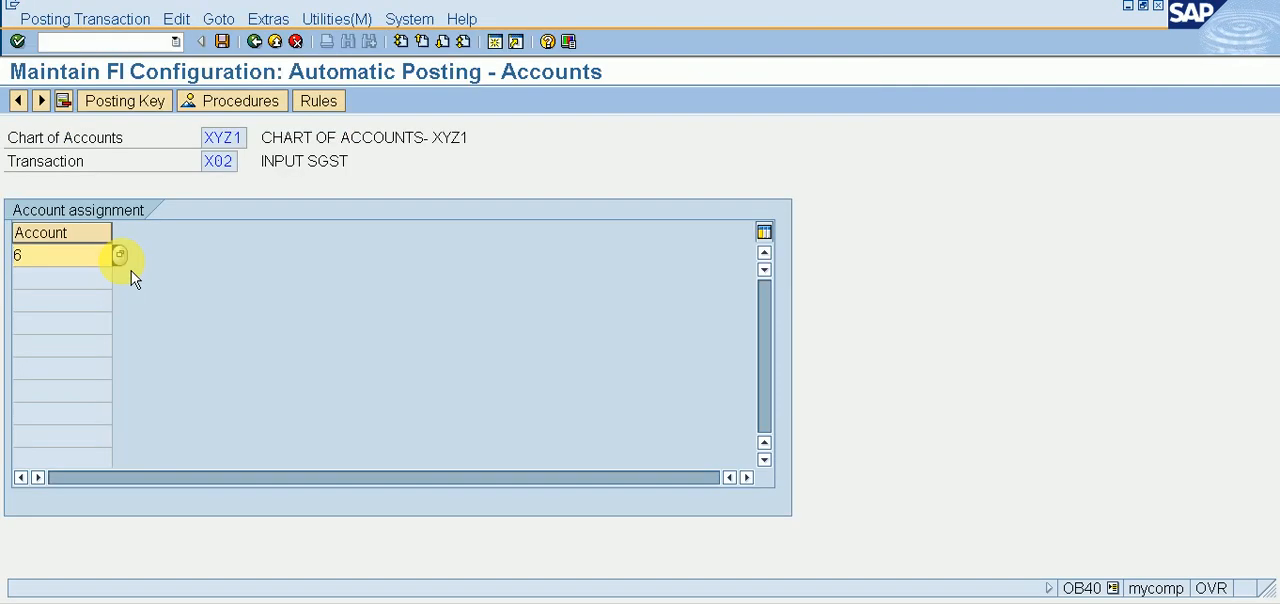
click(222, 41)
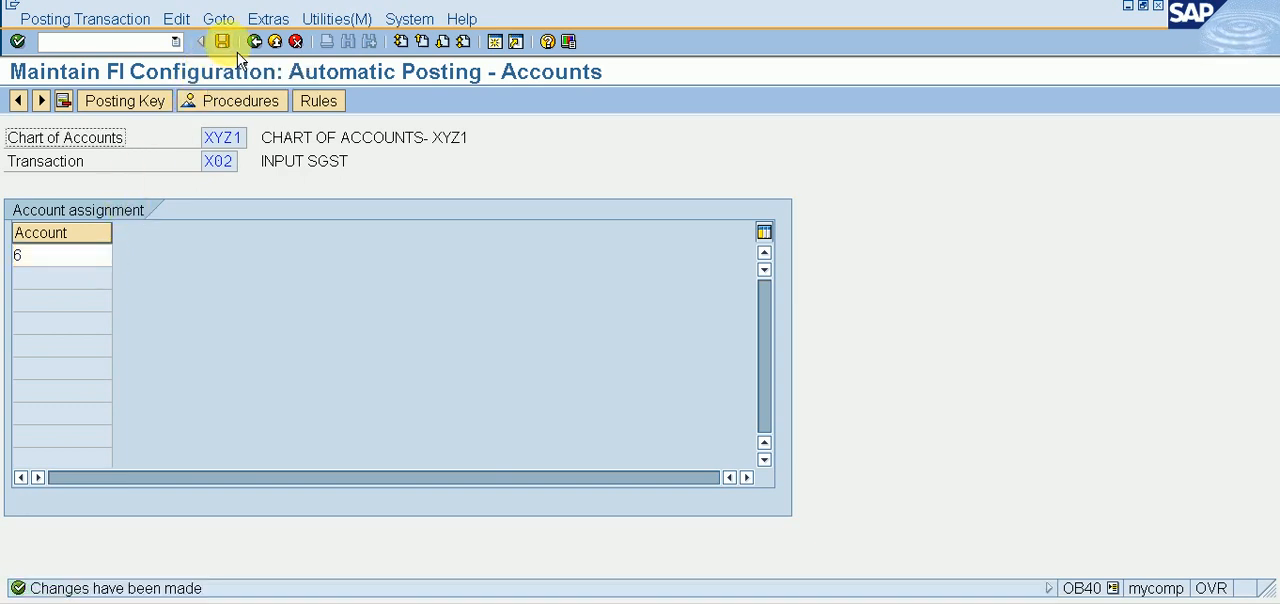
click(274, 42)
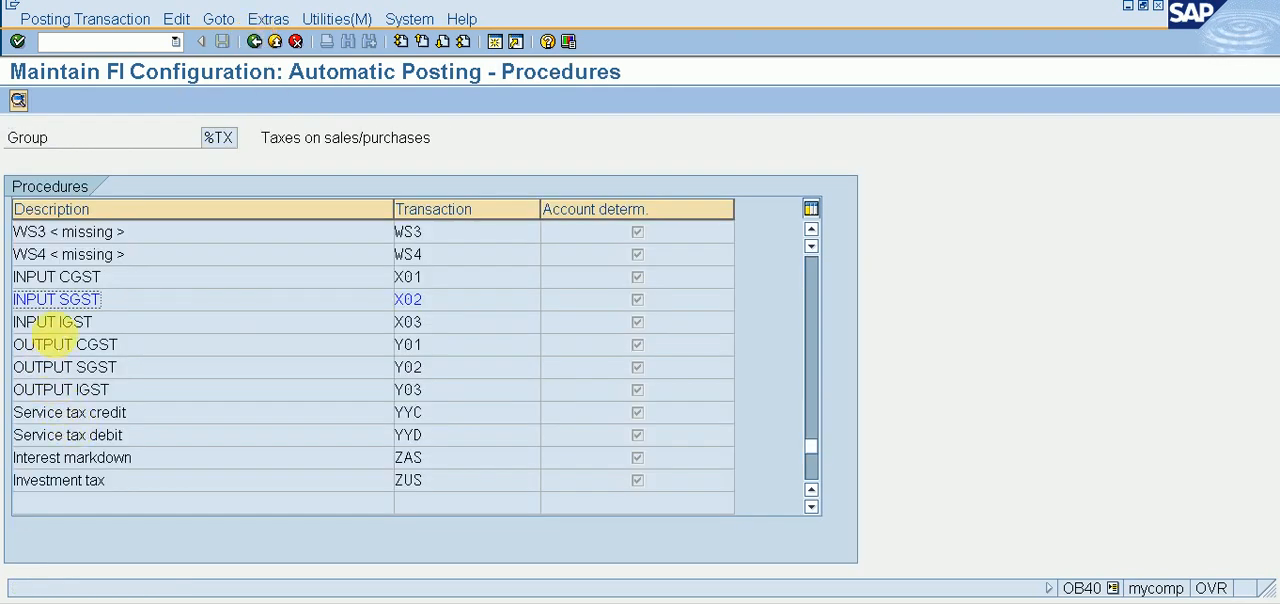
Step: Open INPUT IGST (X03), save its rules, and set and save posting keys 40 for debit and 50 for credit
double_click(52, 322)
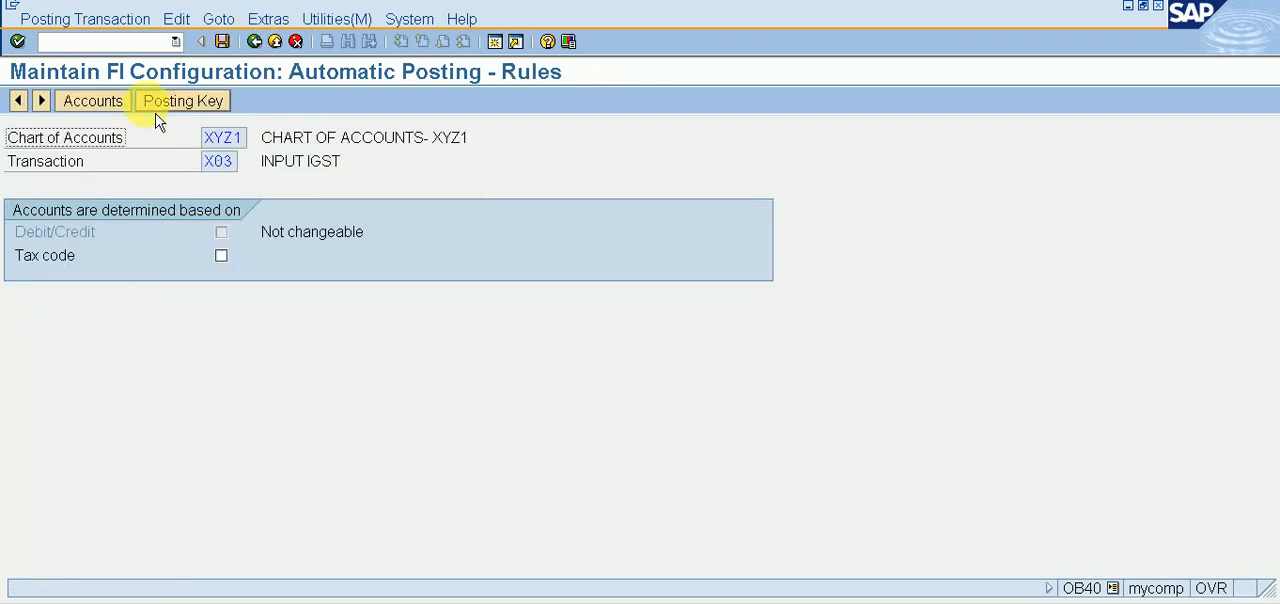
click(183, 101)
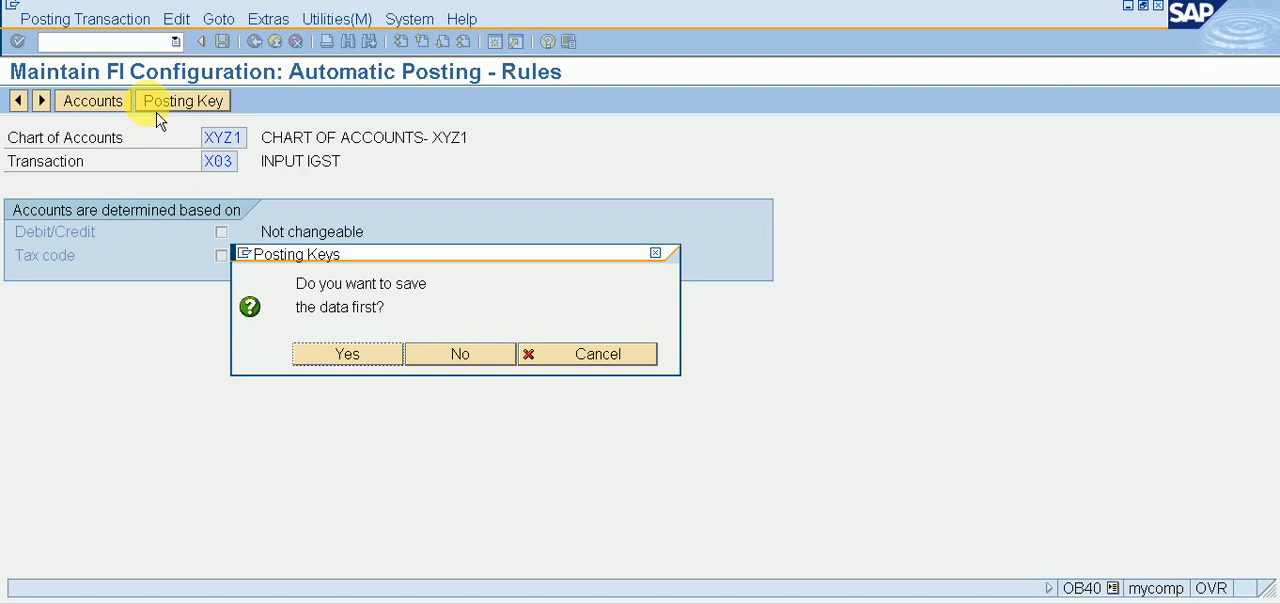
click(349, 360)
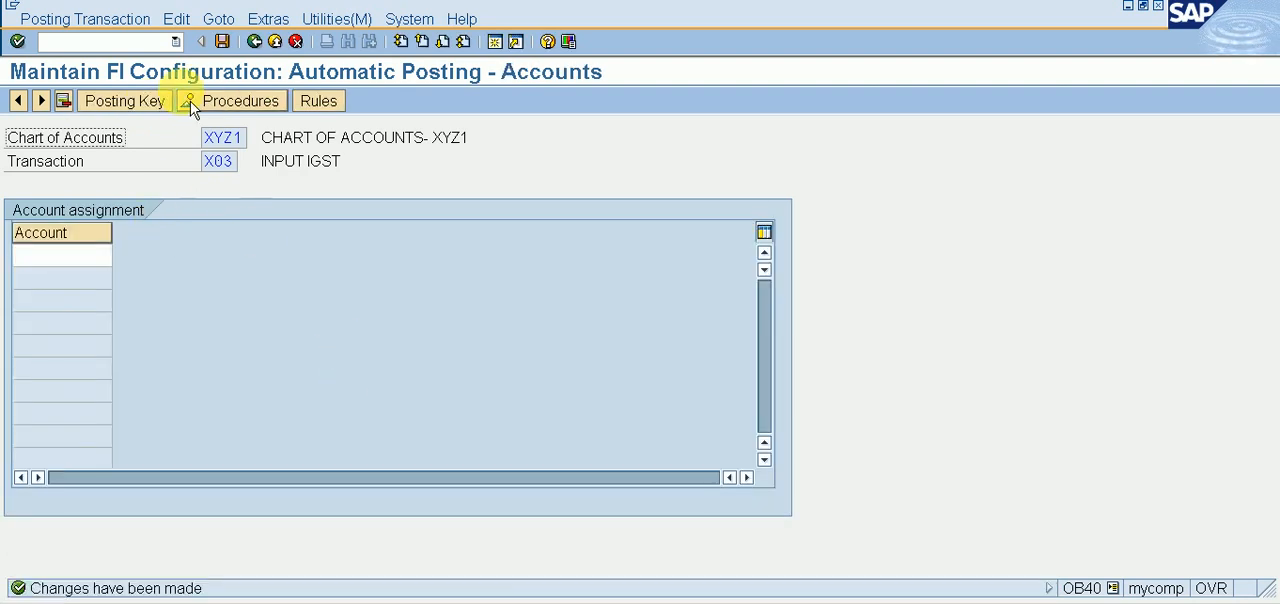
click(130, 108)
text(40)
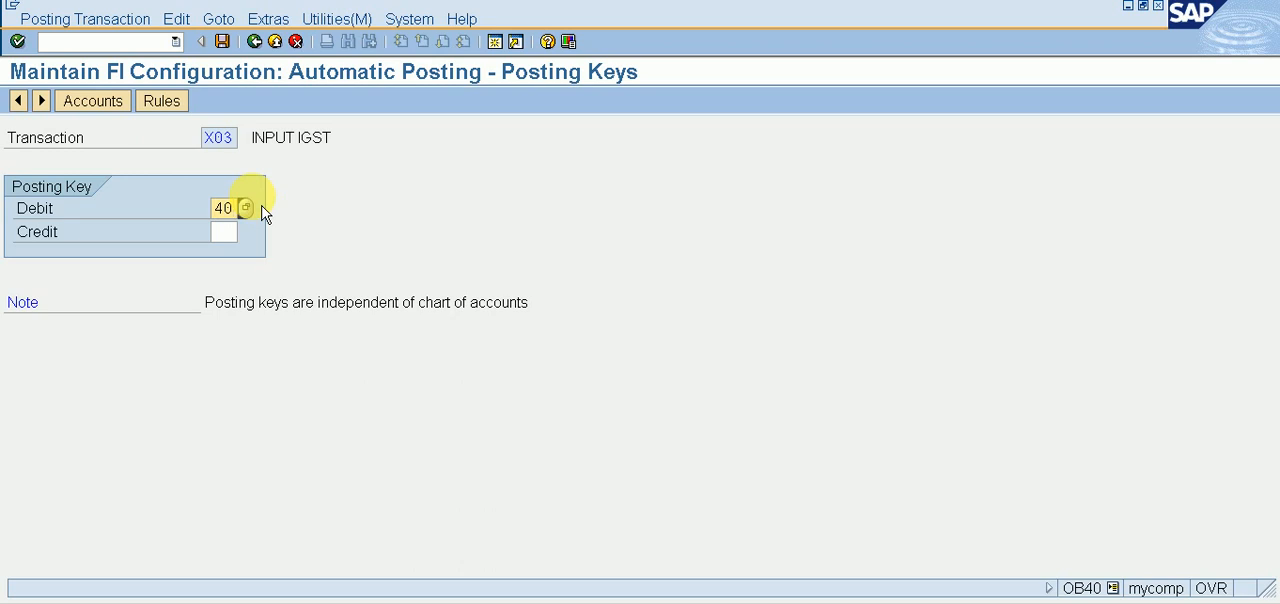
key(Tab)
text(50)
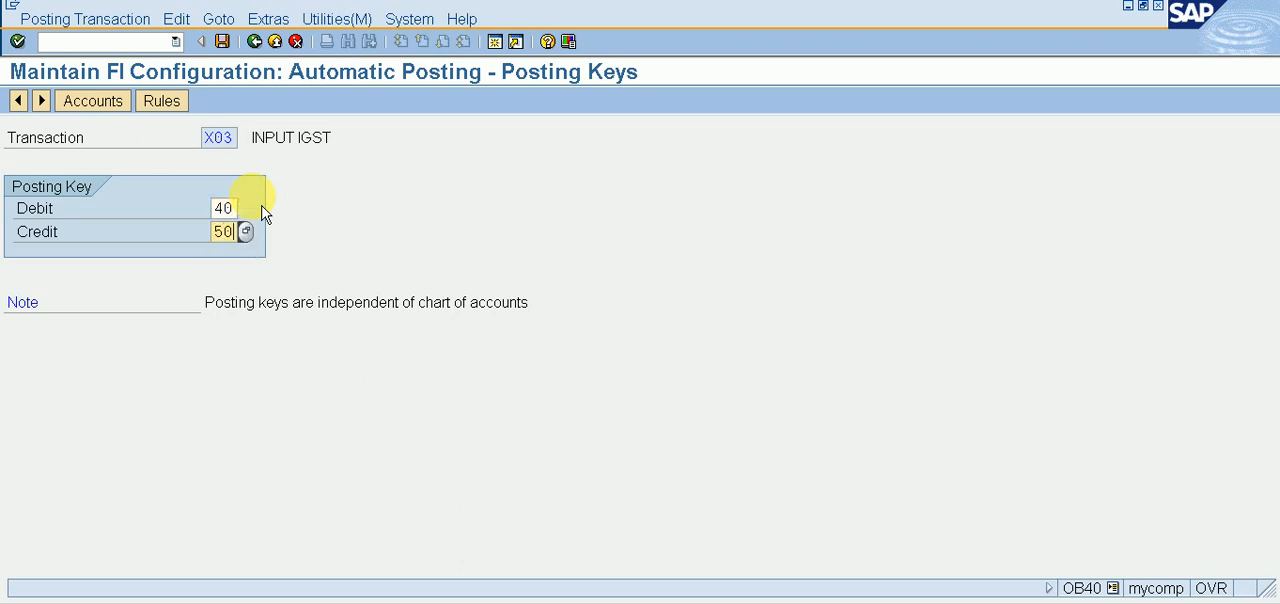
click(118, 104)
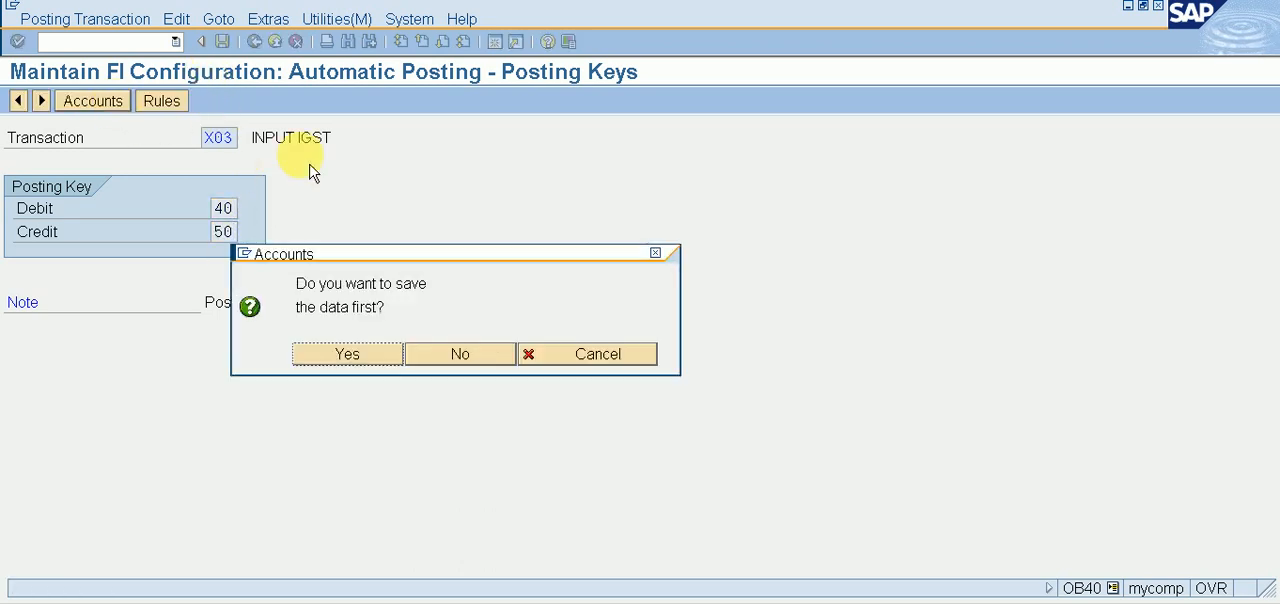
click(340, 356)
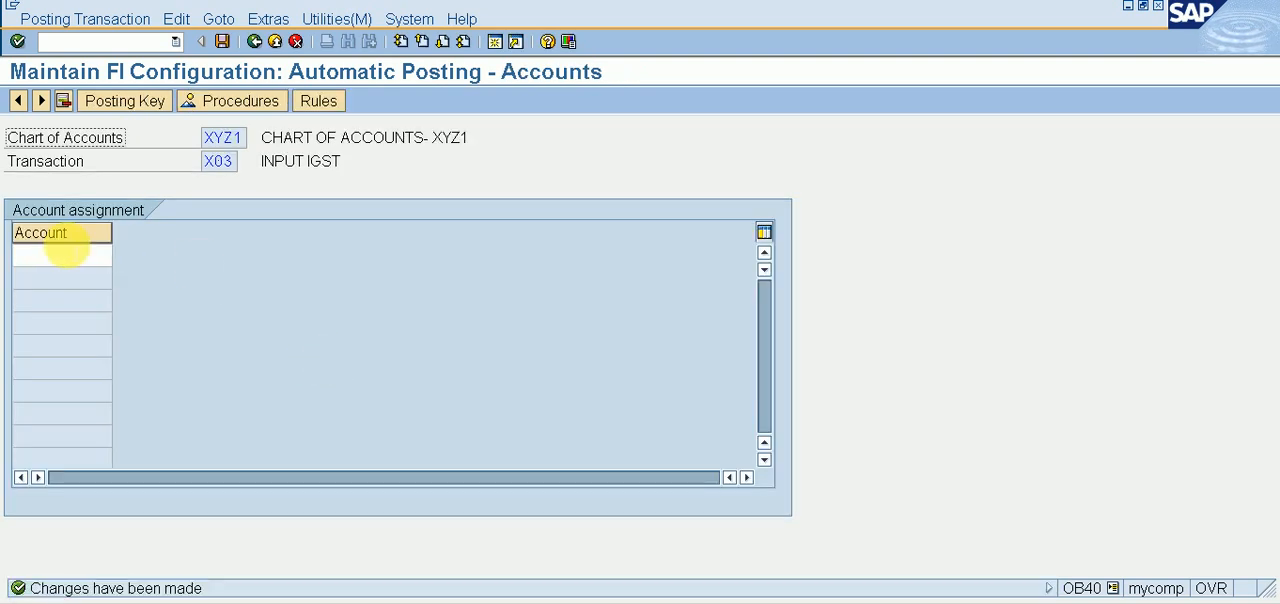
Step: Assign G/L account 7, INPUT IGST A/C, to transaction X03, save it and return to the procedures list
click(60, 254)
click(121, 257)
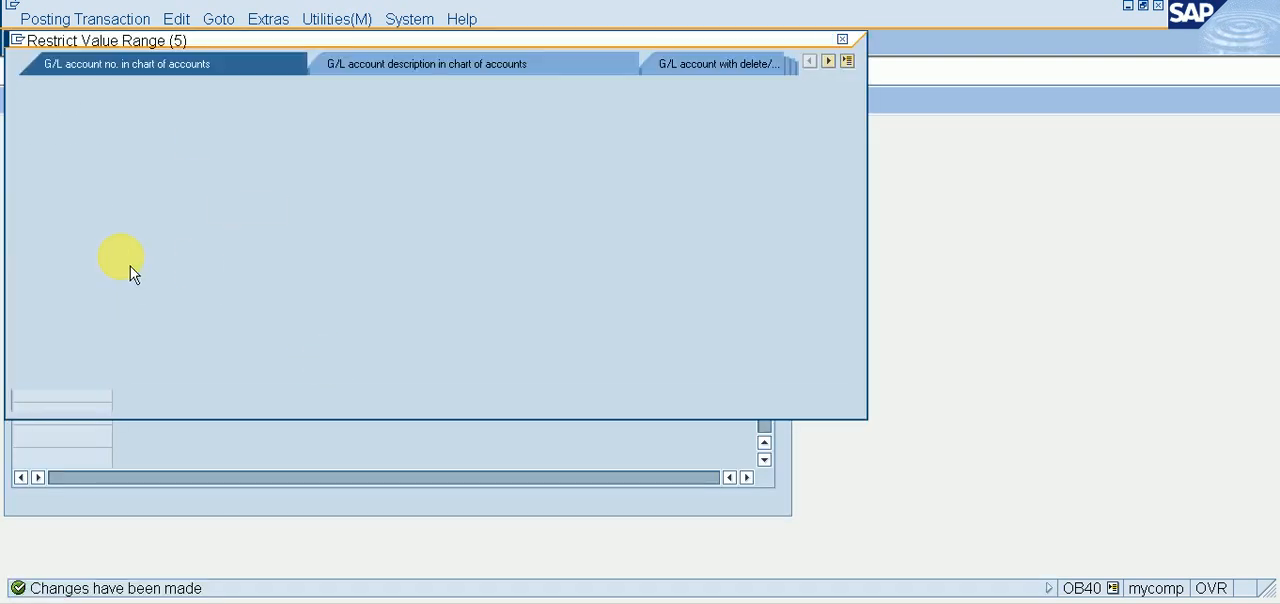
key(Return)
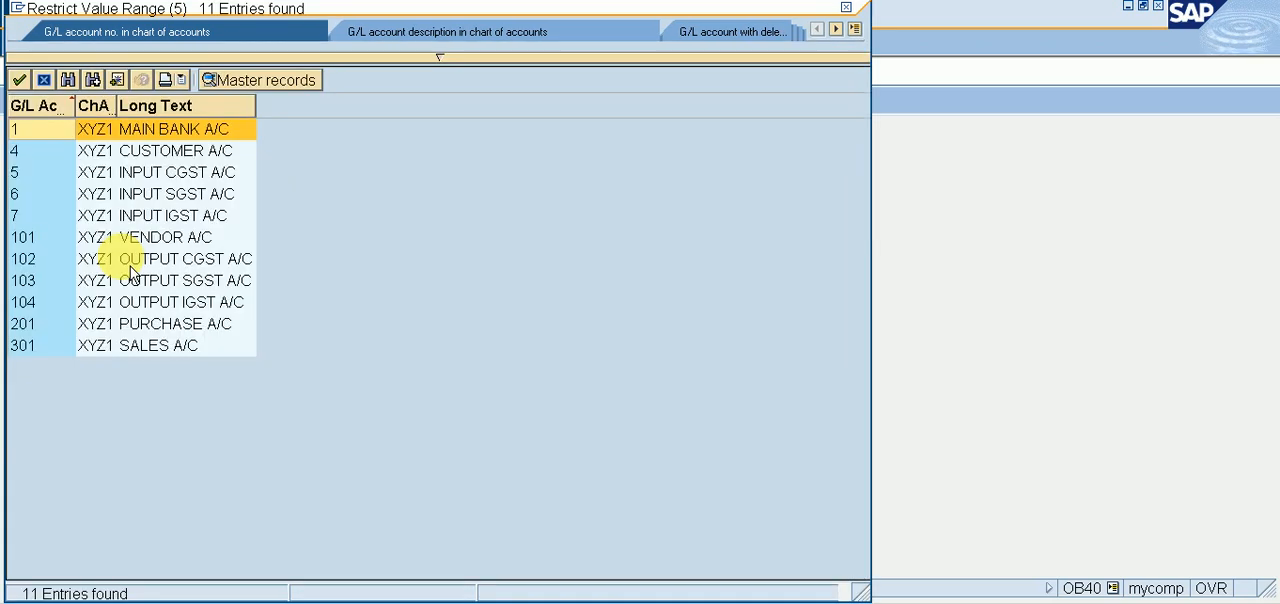
key(Down)
key(Down)
key(Down)
key(Down)
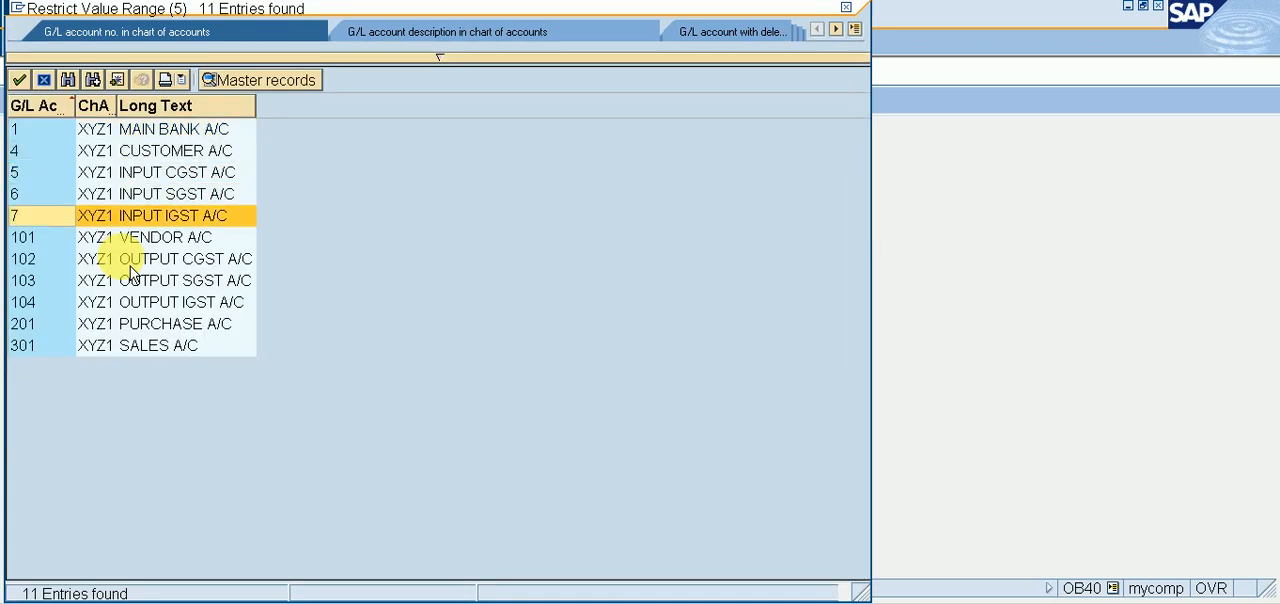
key(Return)
key(Return)
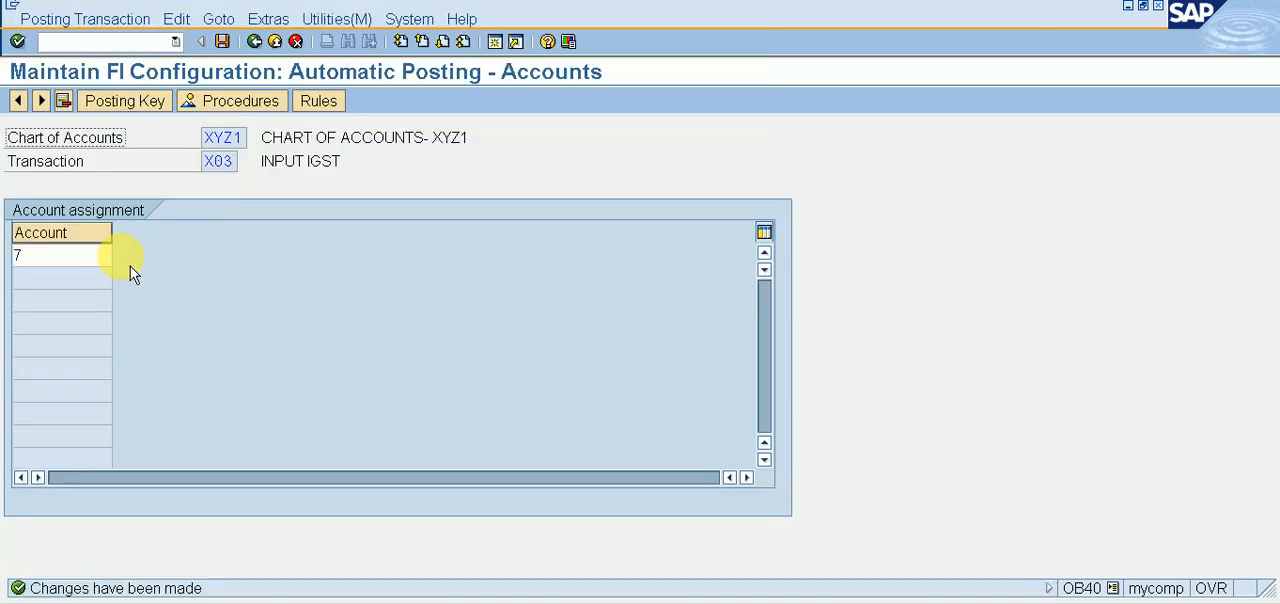
click(256, 43)
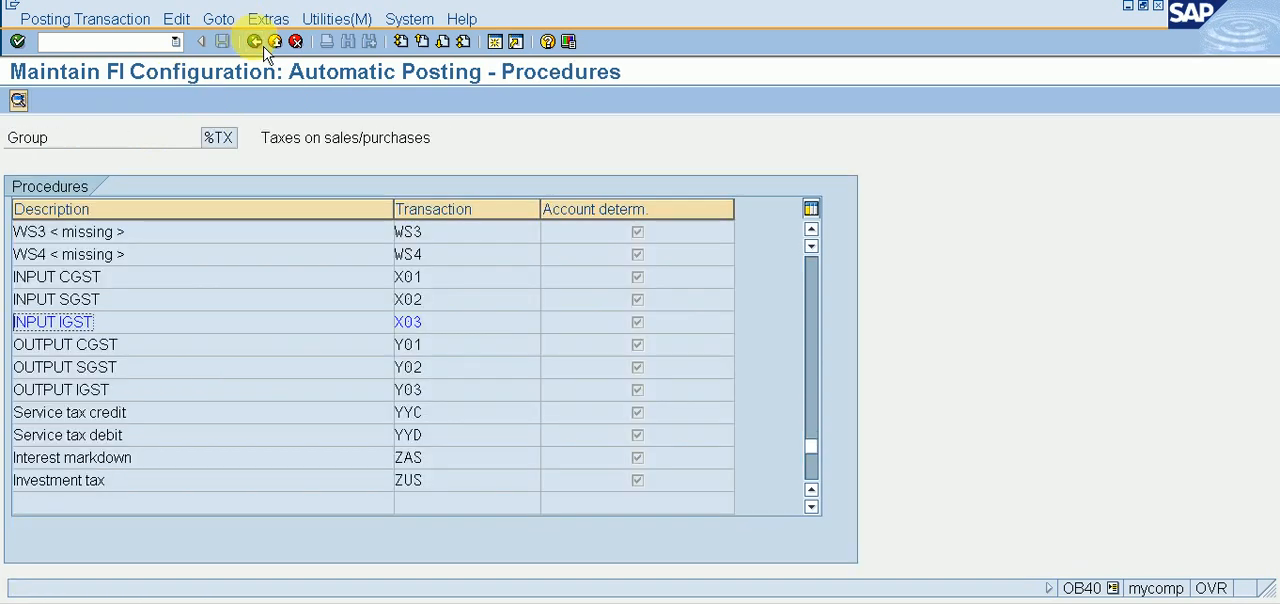
Step: Open OUTPUT CGST (Y01), save its rules, and set and save posting keys 40 for debit and 50 for credit
double_click(57, 345)
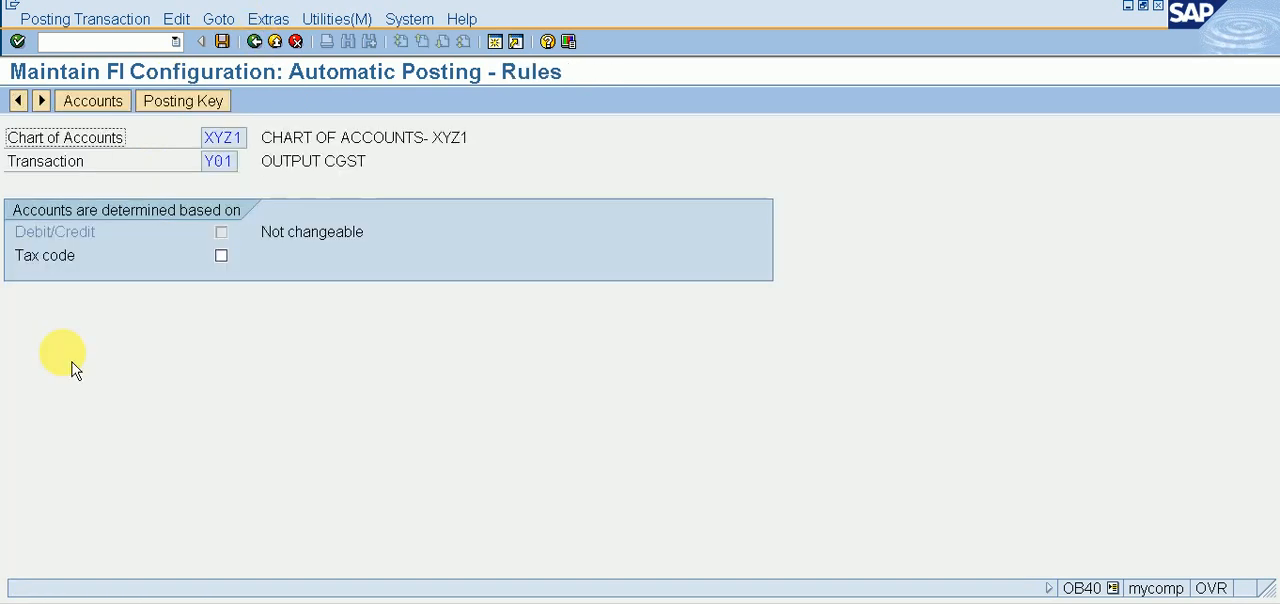
click(165, 106)
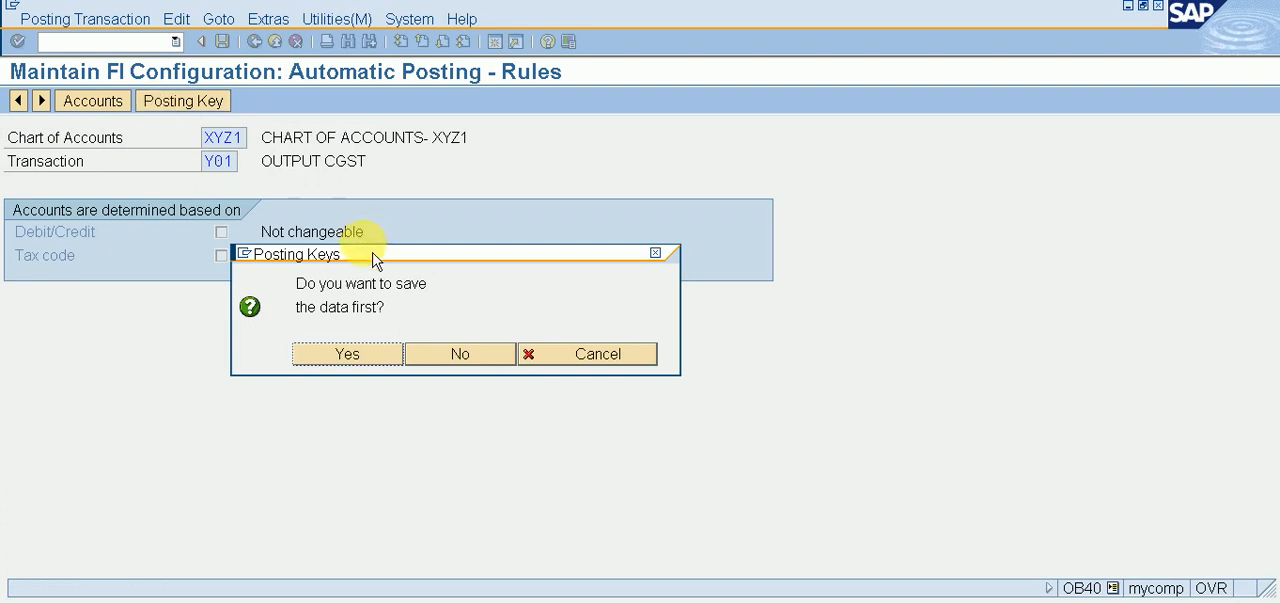
click(343, 356)
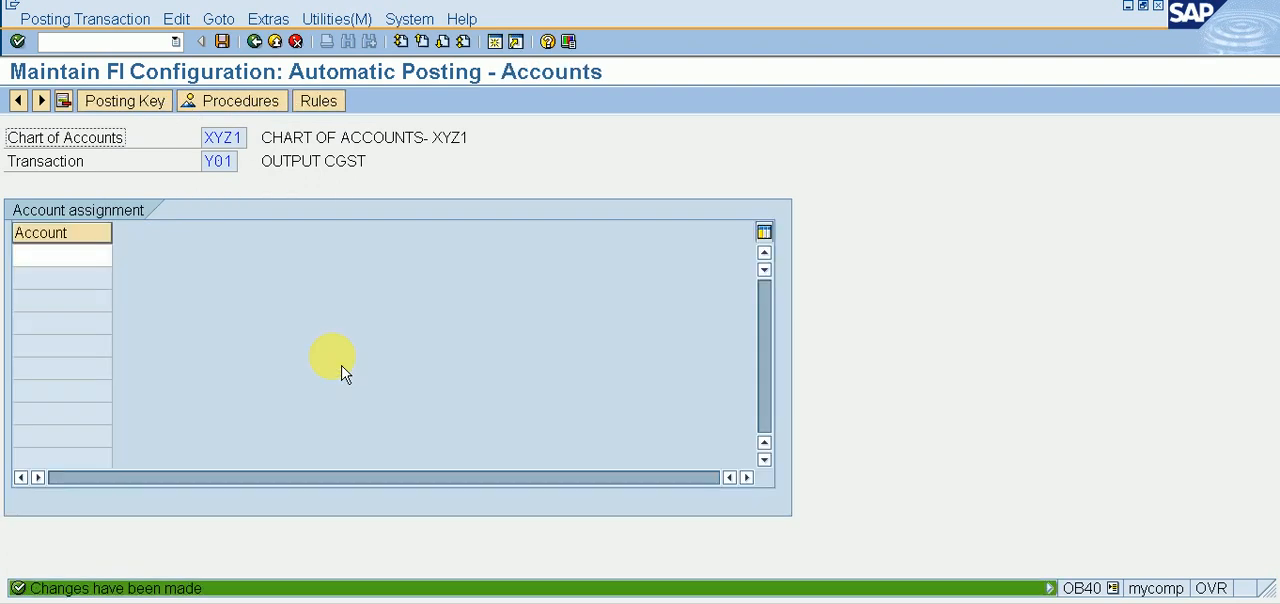
click(148, 108)
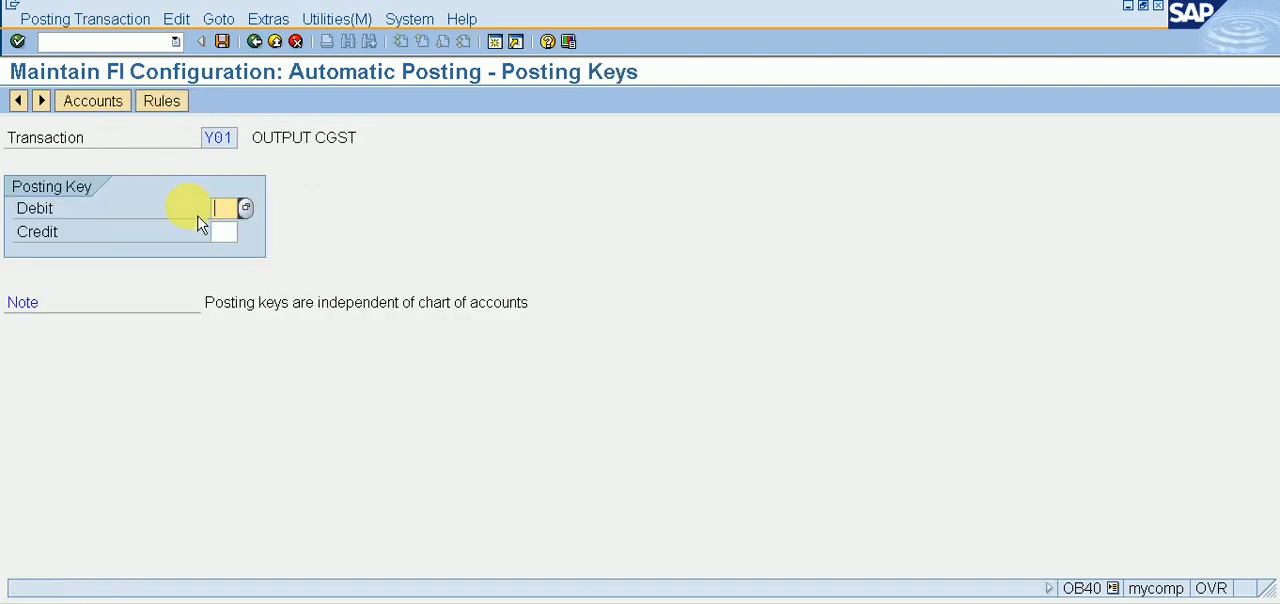
text(40)
key(Tab)
text(50)
click(113, 105)
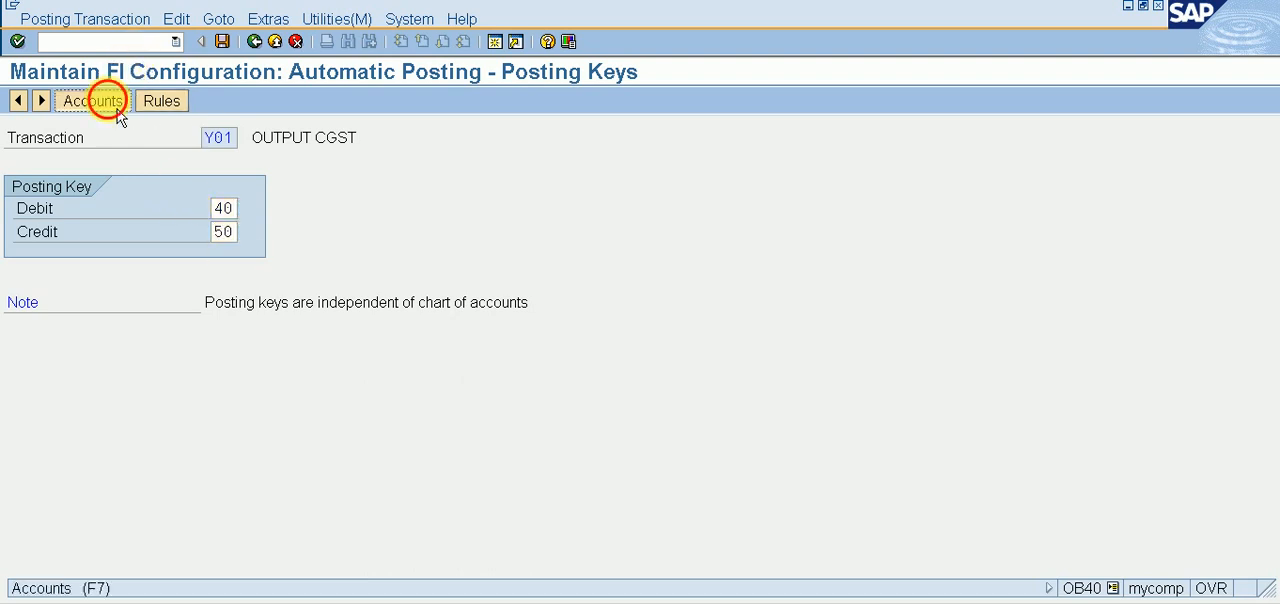
click(348, 358)
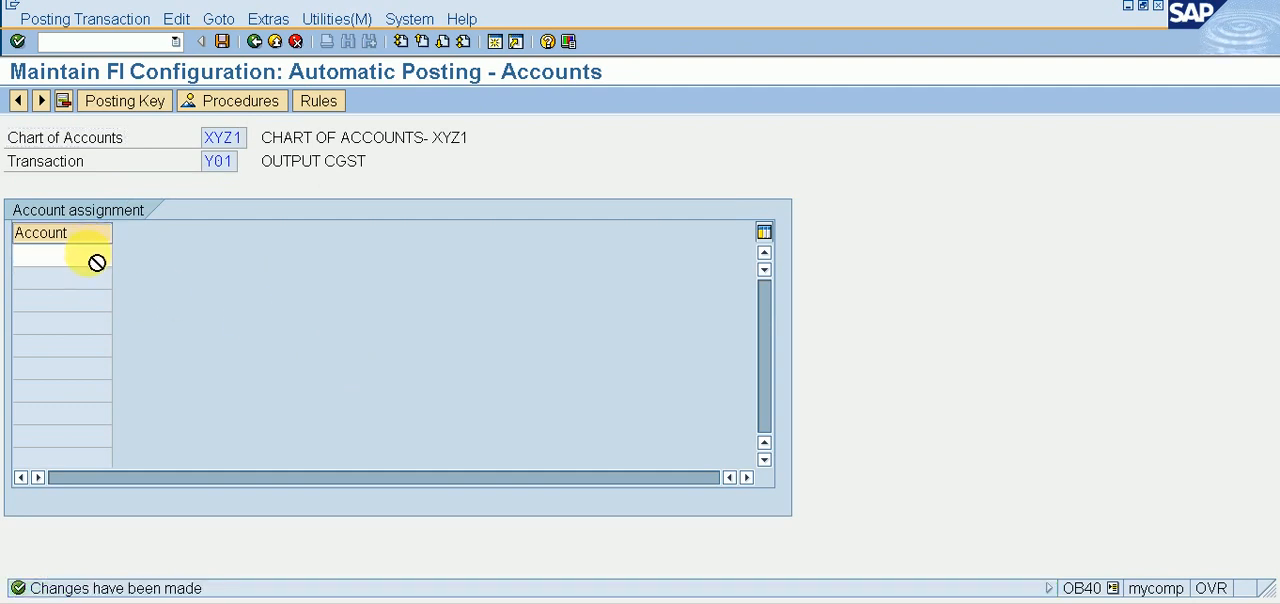
Step: Assign G/L account 102, OUTPUT CGST A/C, to transaction Y01, save it and return to the procedures list
click(95, 256)
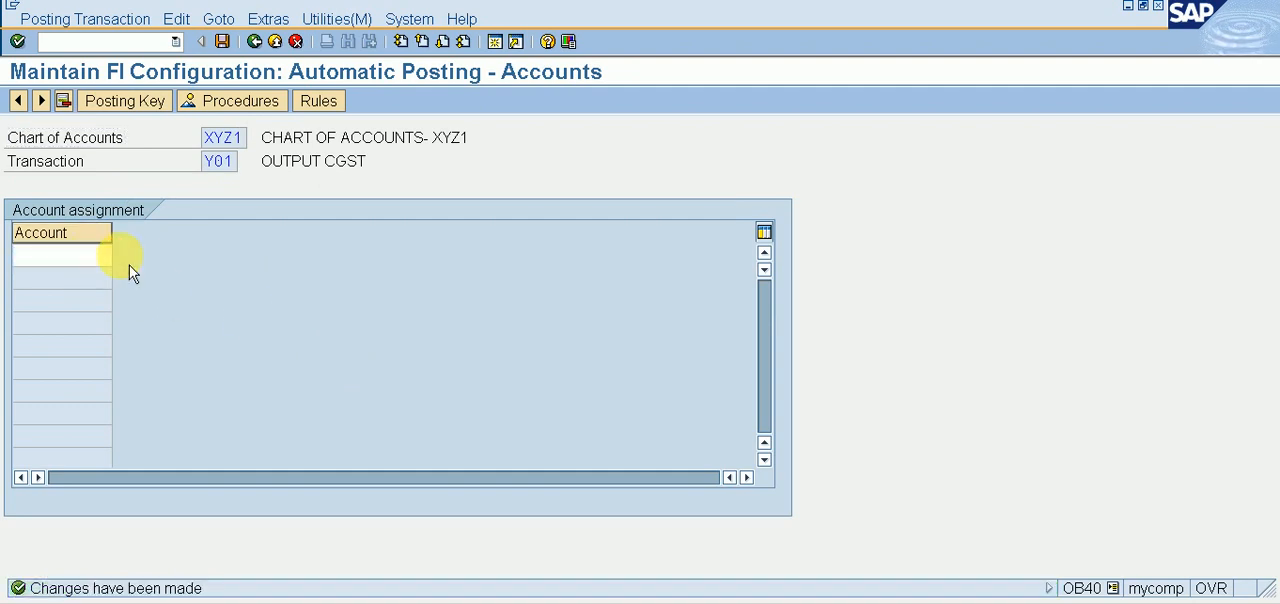
click(120, 256)
key(Return)
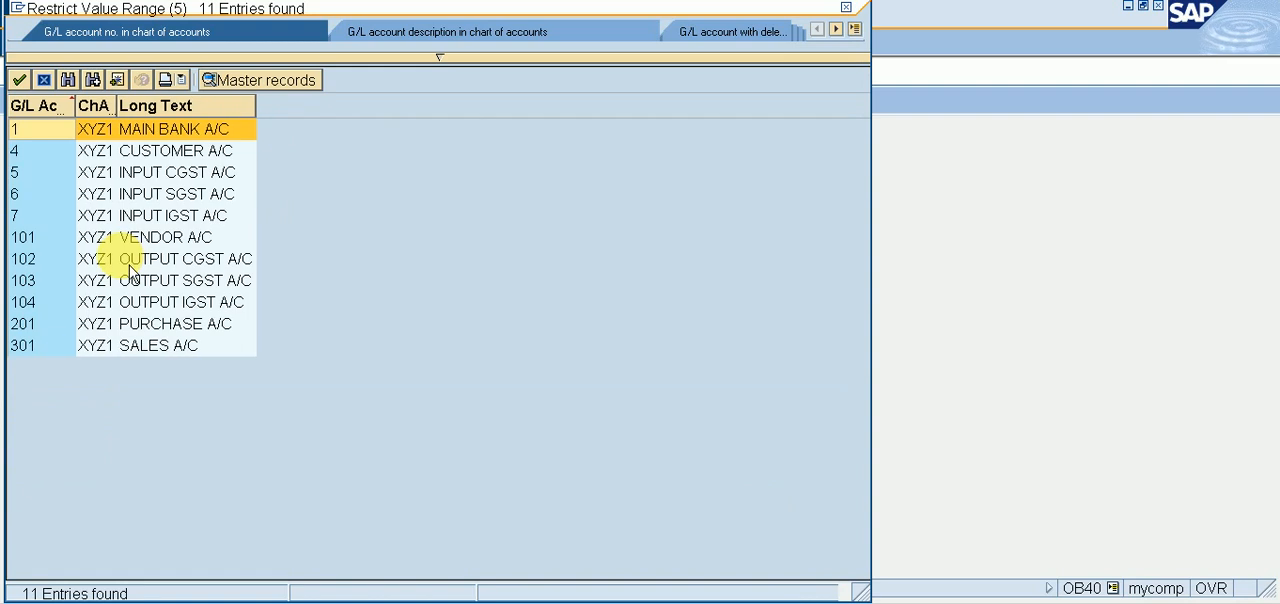
key(Down)
key(Down)
key(Down)
key(Down)
key(Down)
key(Down)
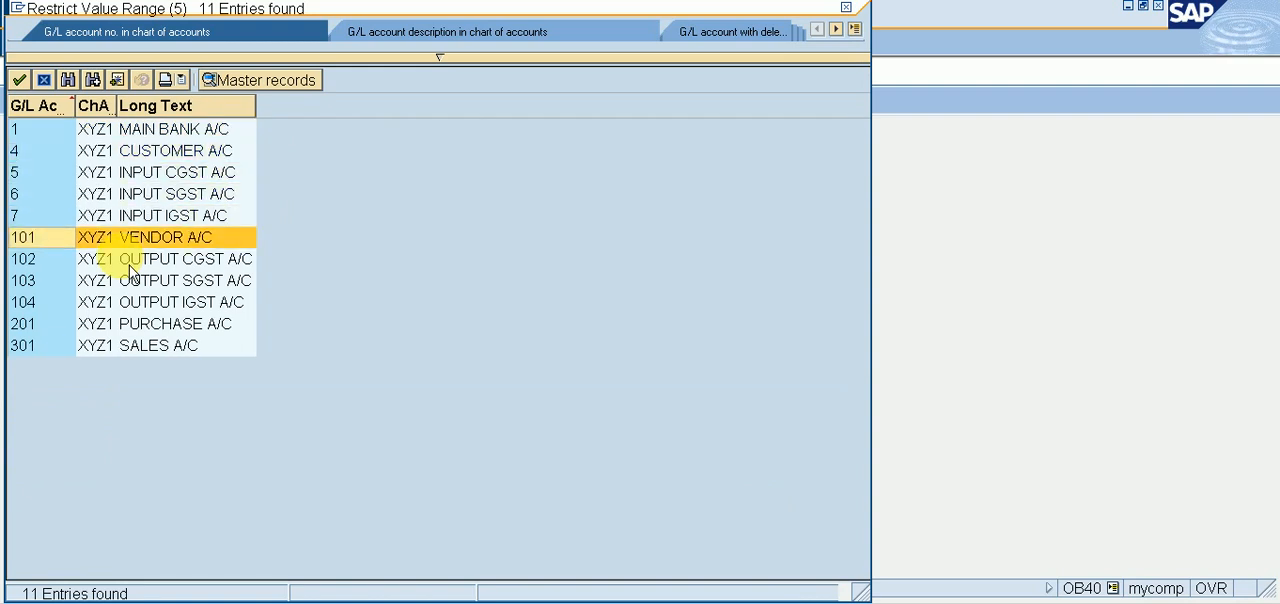
key(Return)
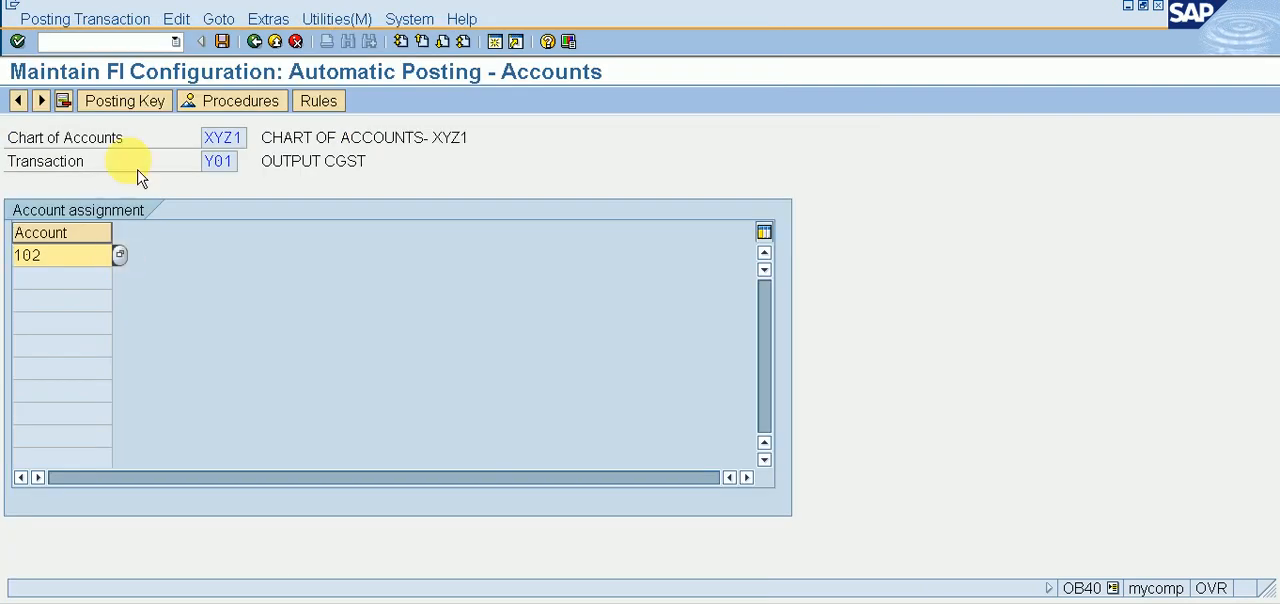
click(222, 42)
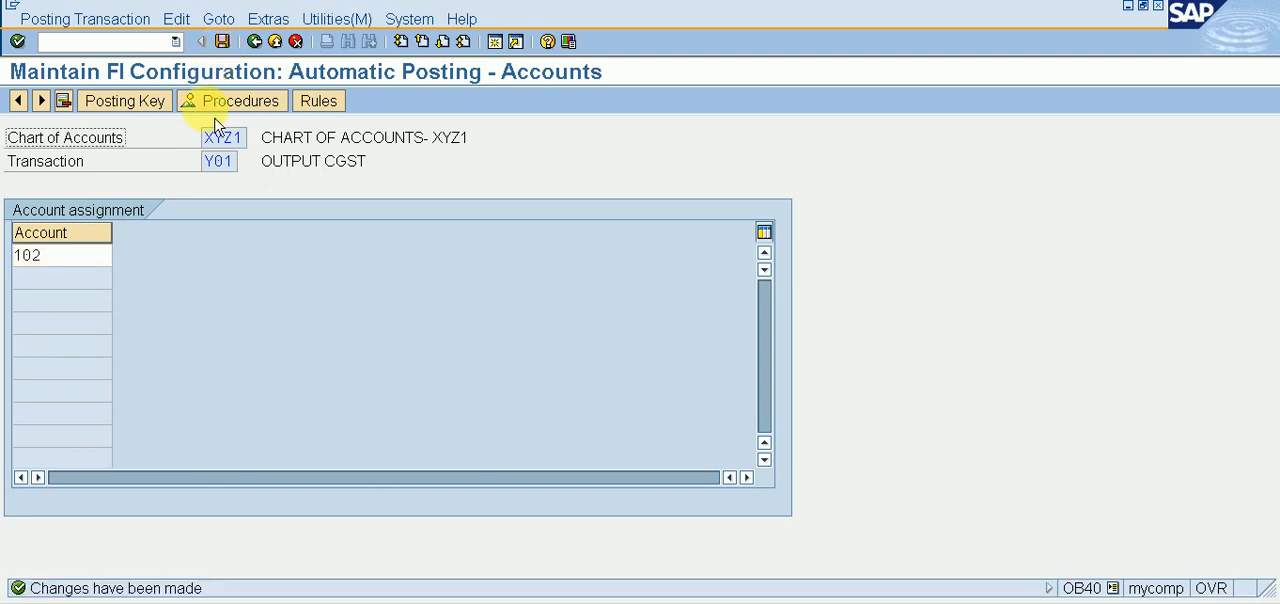
click(254, 42)
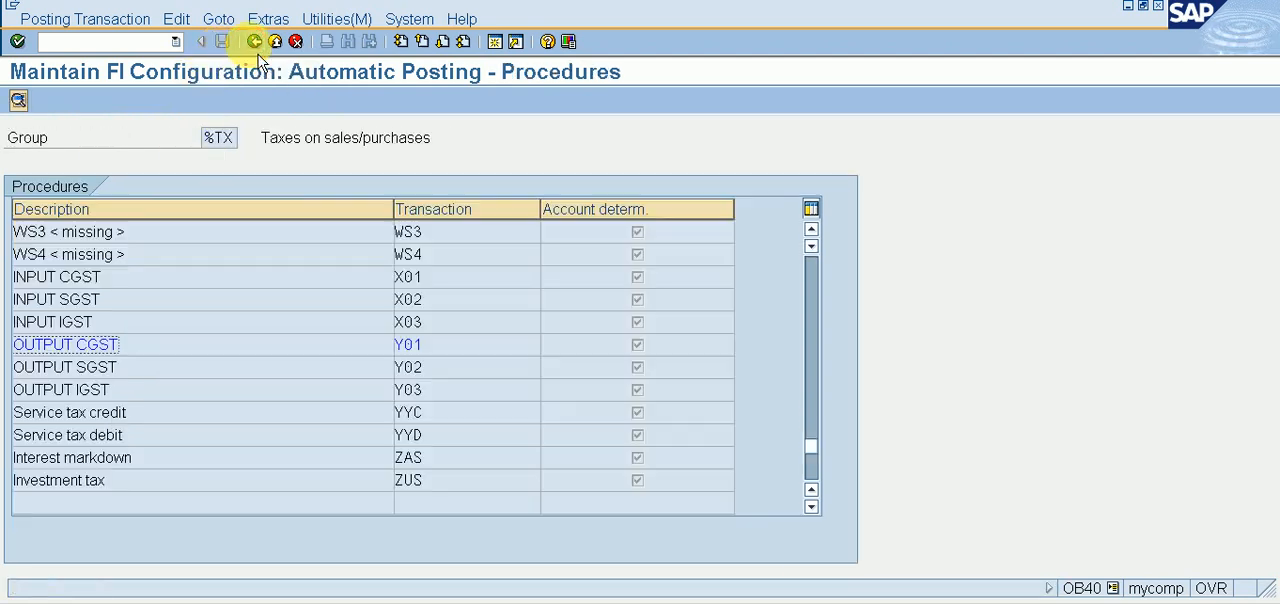
Step: Open OUTPUT SGST (Y02), save its rules, and set and save posting keys 40 for debit and 50 for credit
double_click(86, 367)
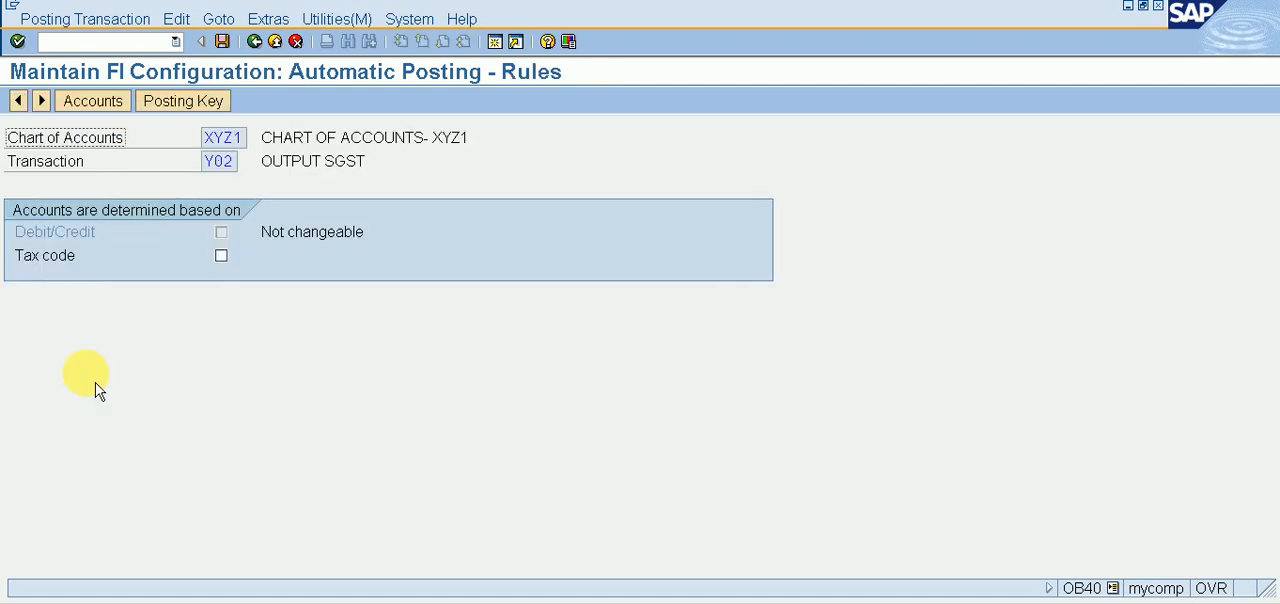
click(207, 108)
click(334, 352)
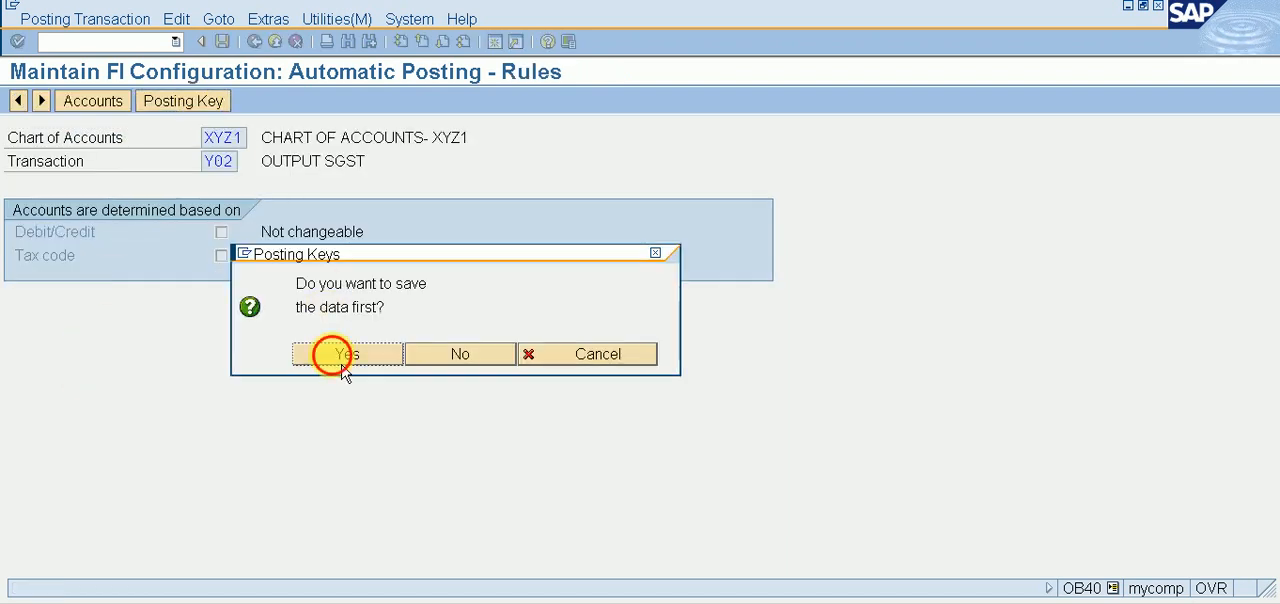
click(152, 101)
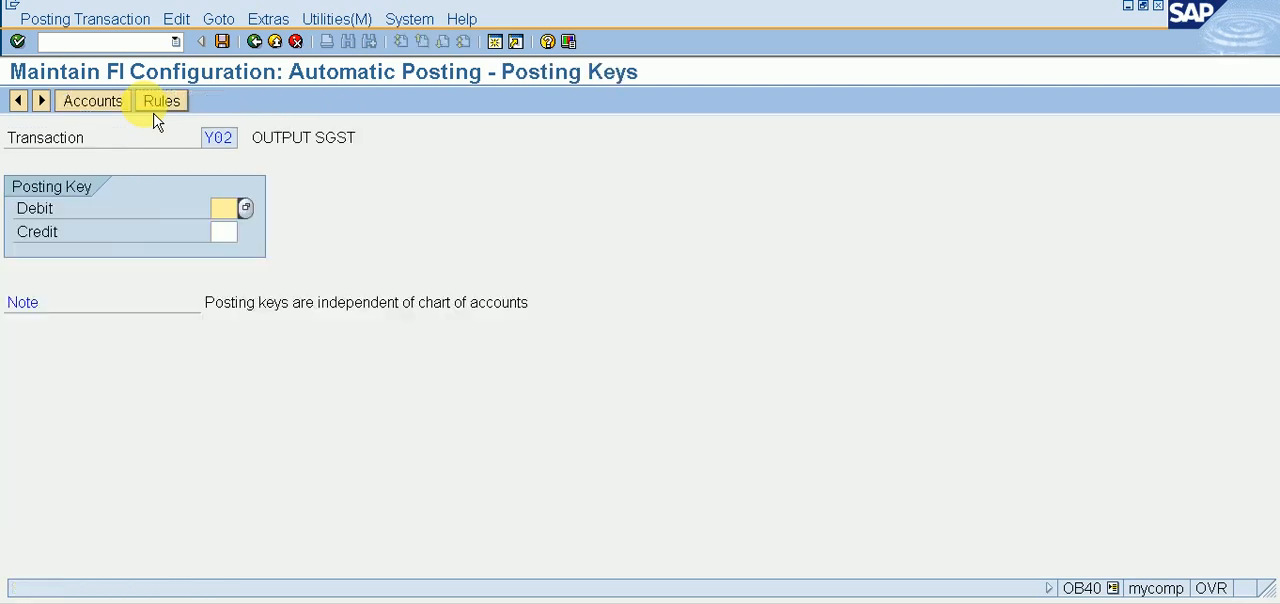
key(Tab)
text(50)
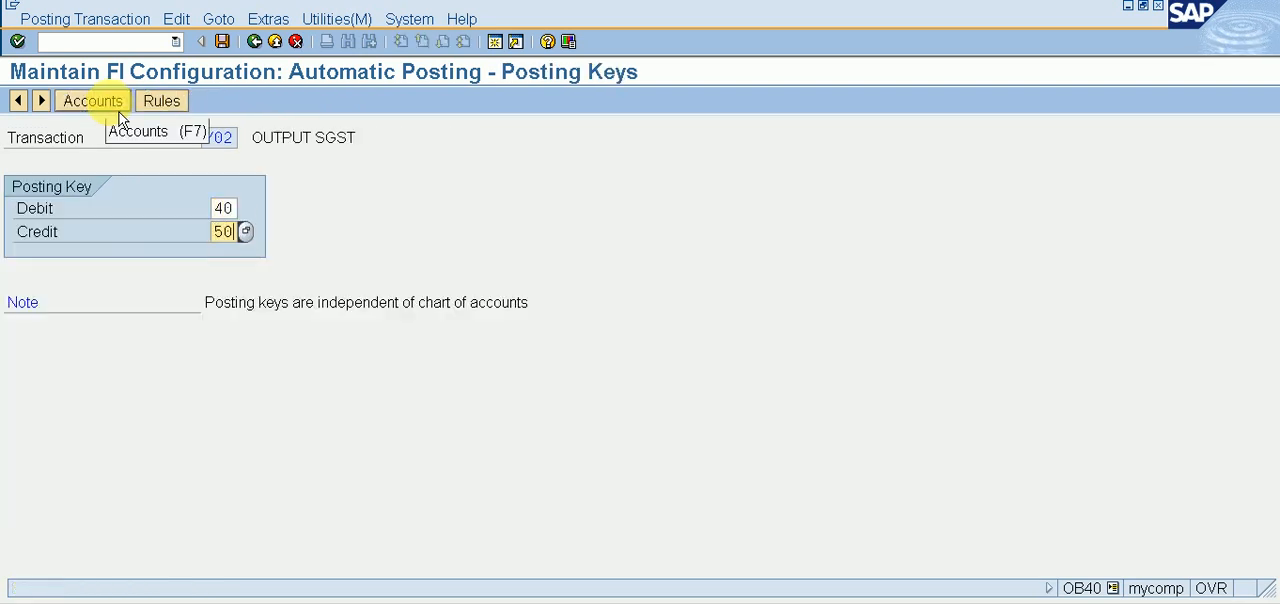
click(92, 101)
key(Return)
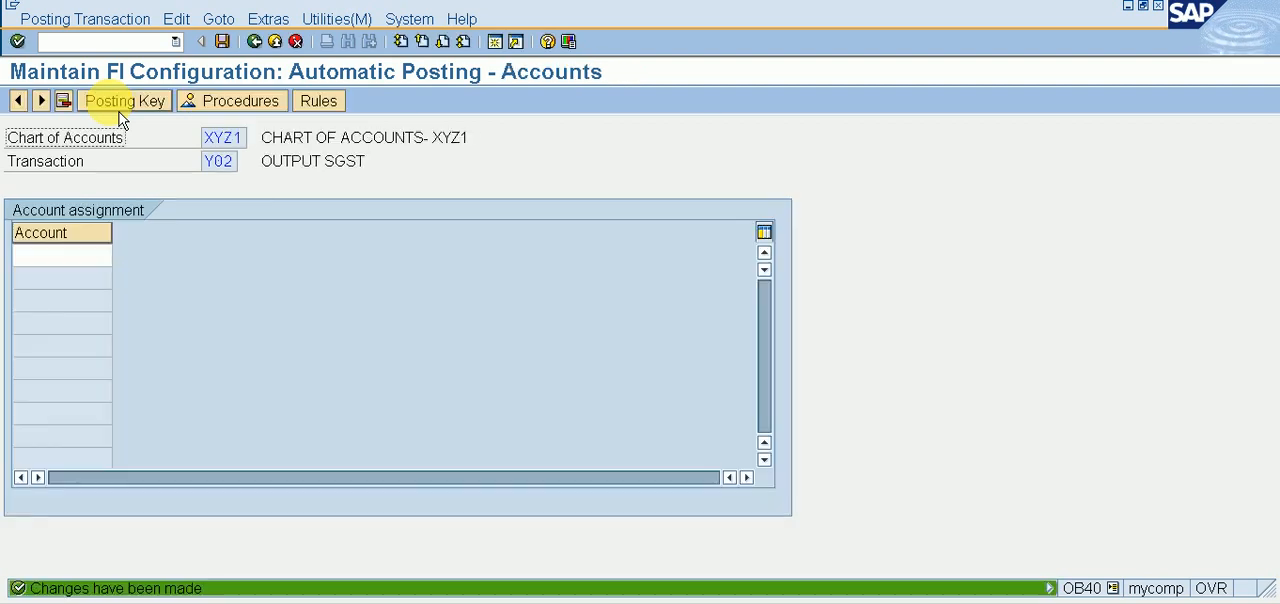
Step: Assign G/L account 103, OUTPUT SGST A/C, to transaction Y02, save it and return to the procedures list
click(45, 260)
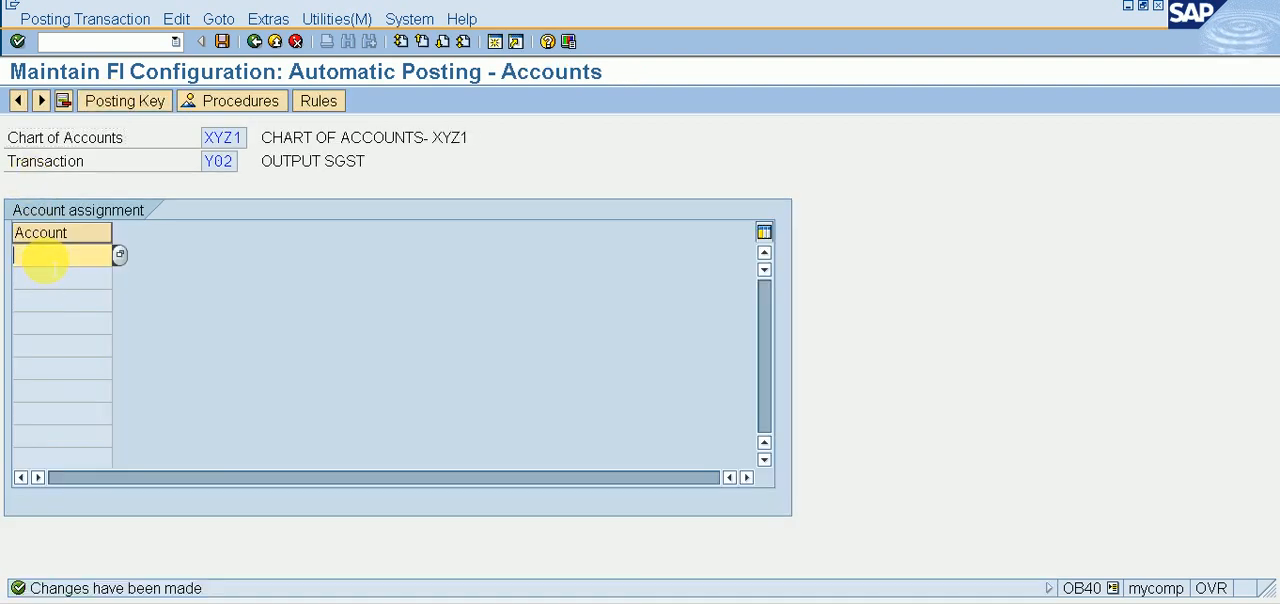
click(124, 262)
key(Return)
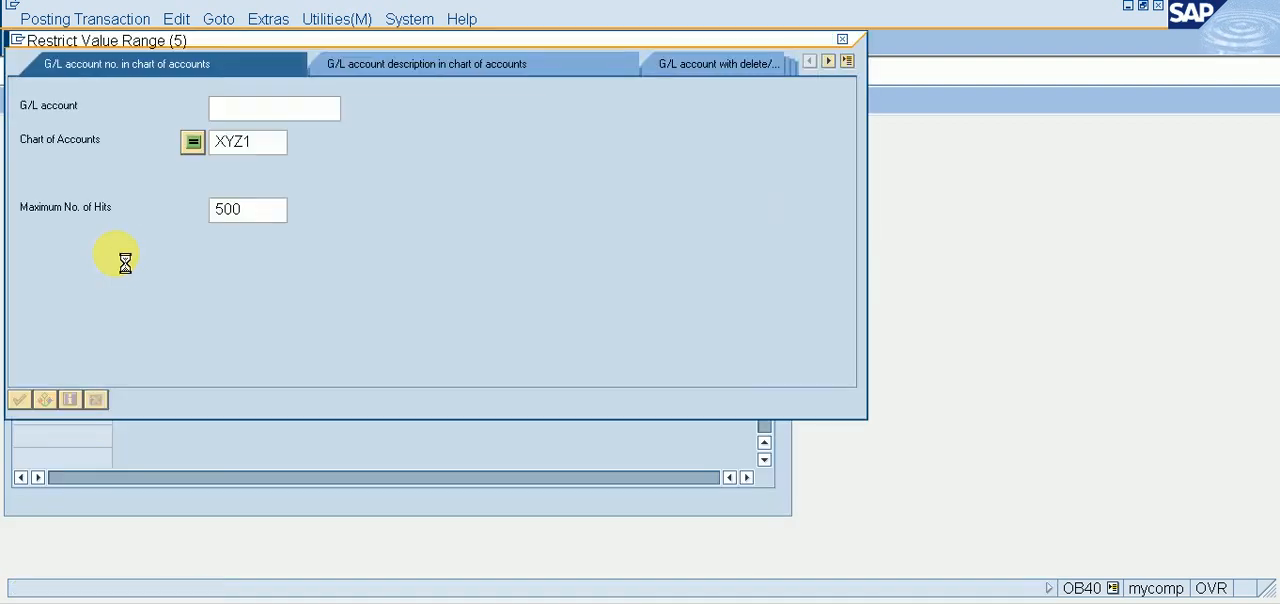
key(Down)
key(Down)
key(Down)
key(Down)
key(Down)
key(Down)
key(Down)
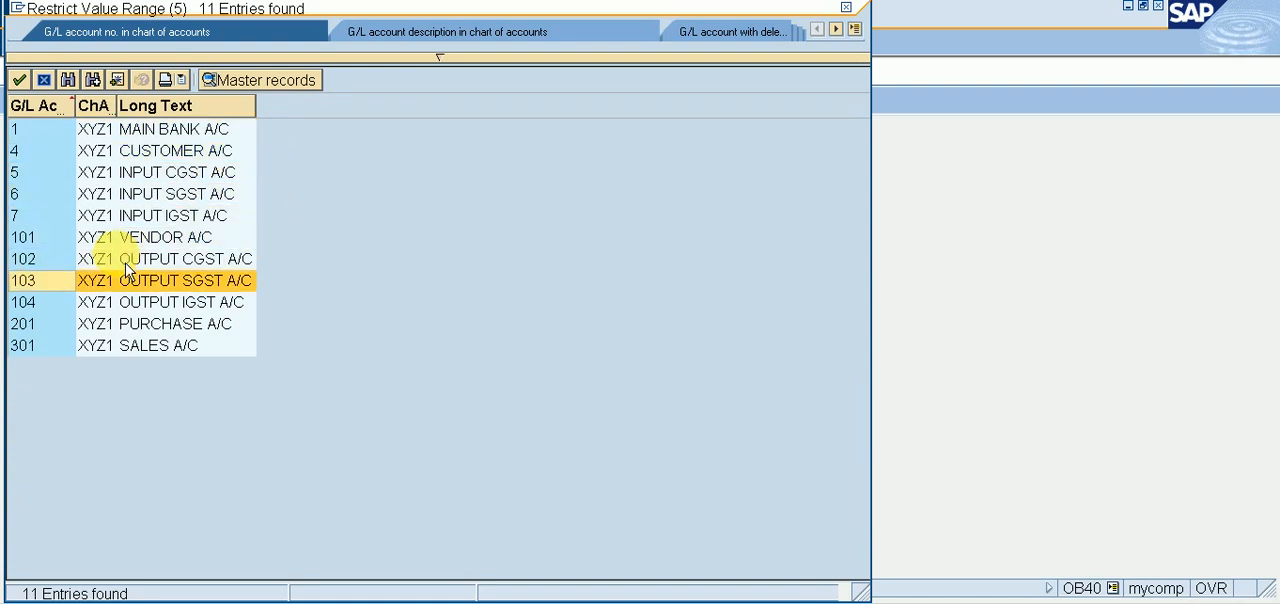
key(Return)
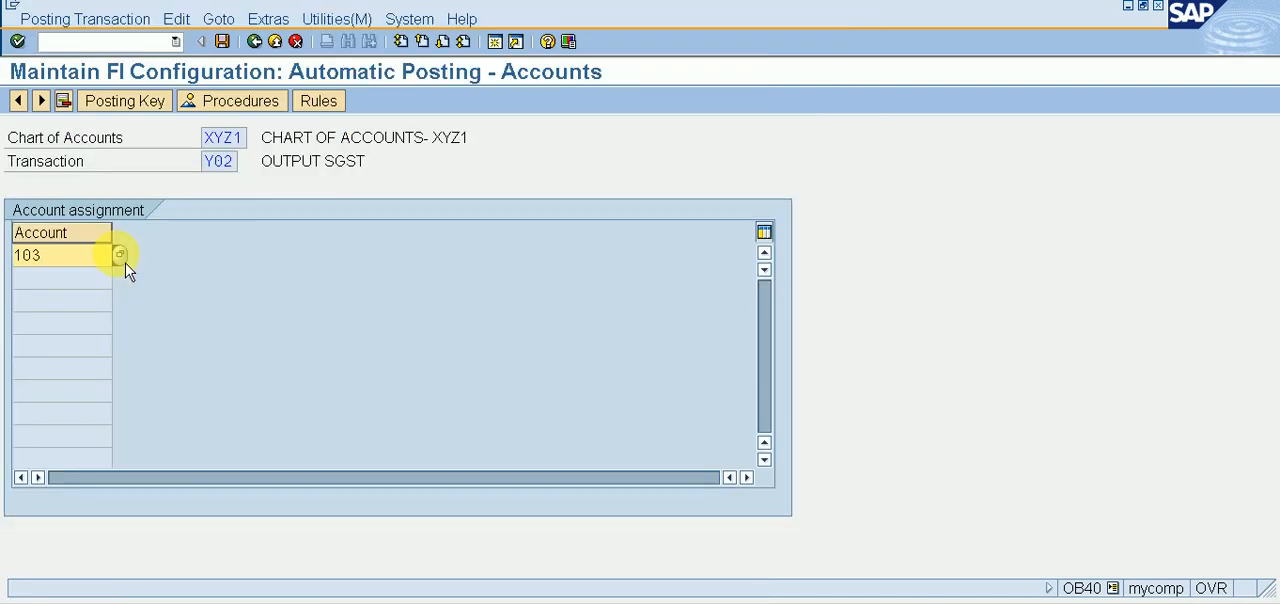
click(223, 42)
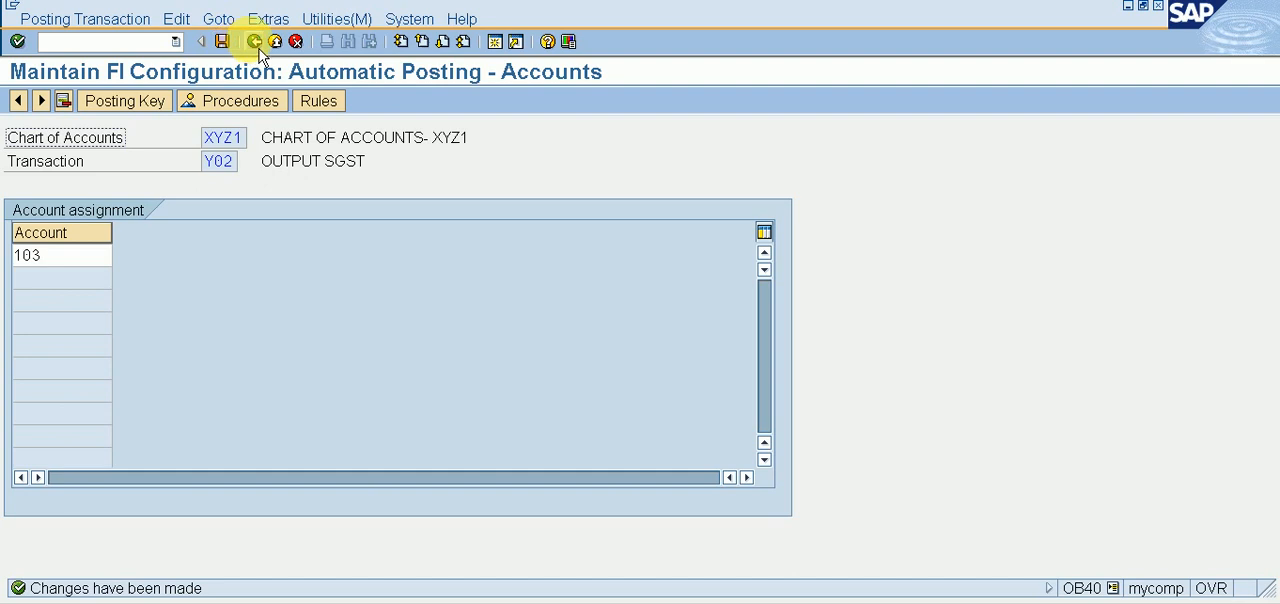
click(254, 41)
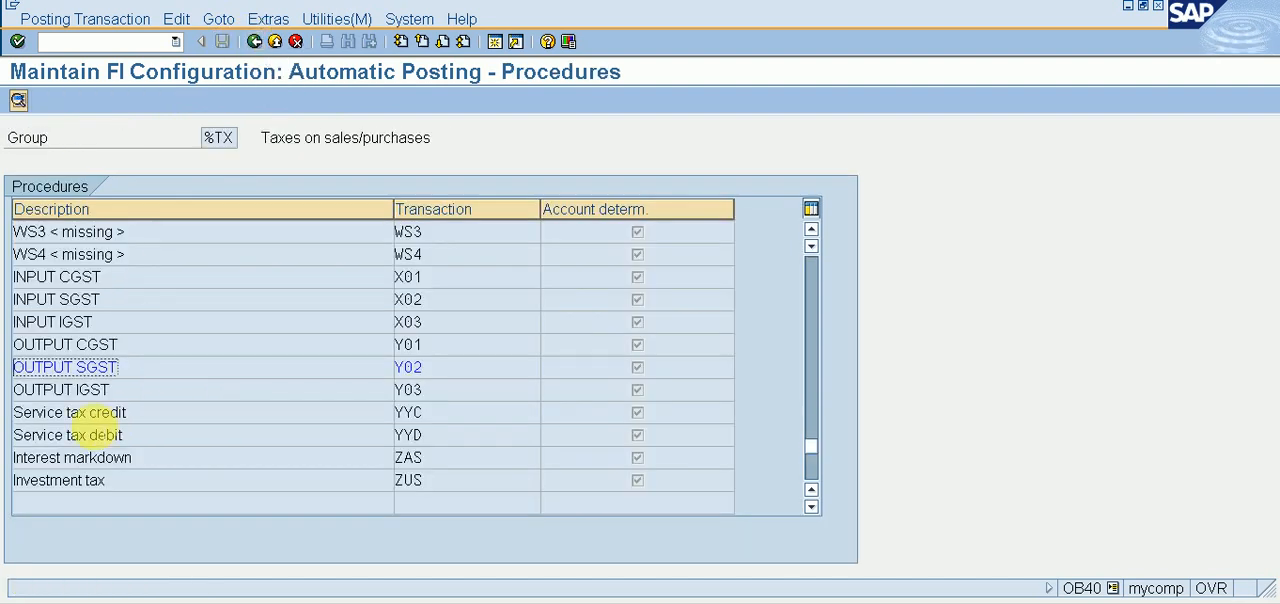
Step: Open OUTPUT IGST (Y03), save its rules, and set and save posting keys 40 for debit and 50 for credit
double_click(92, 390)
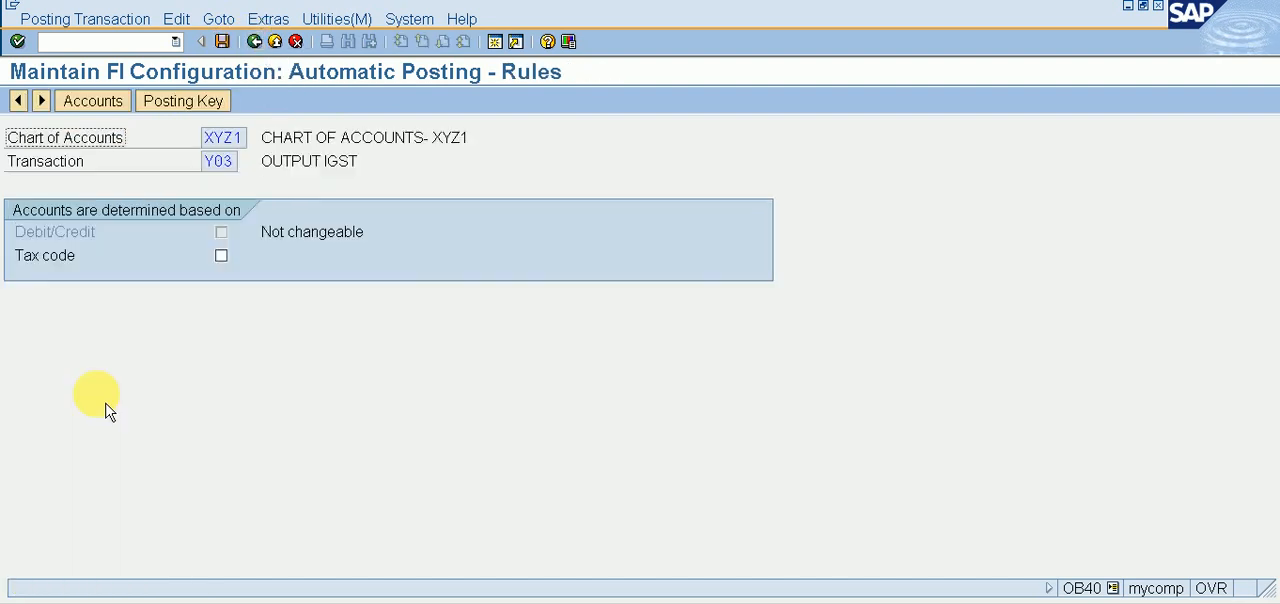
click(190, 104)
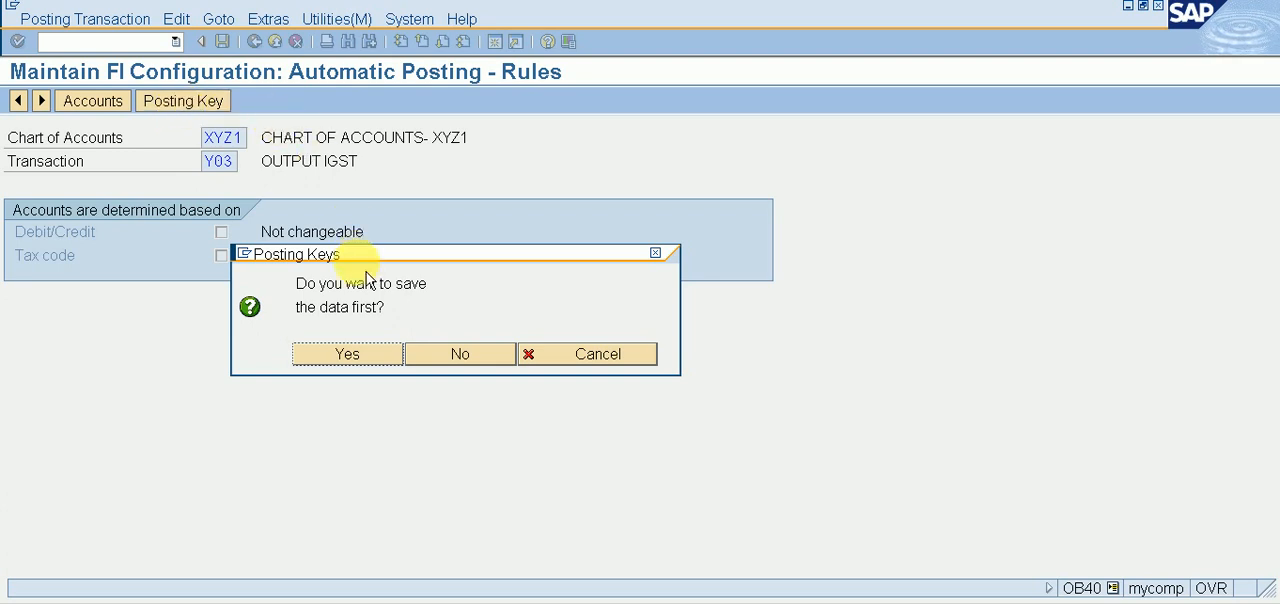
click(350, 358)
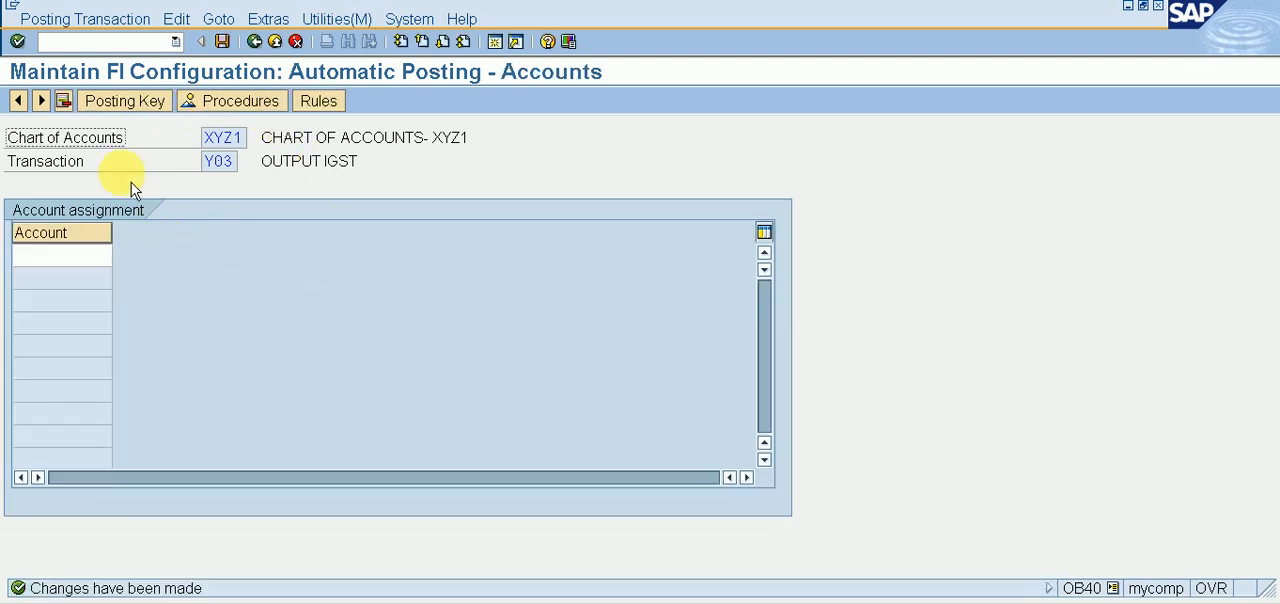
click(120, 106)
click(222, 208)
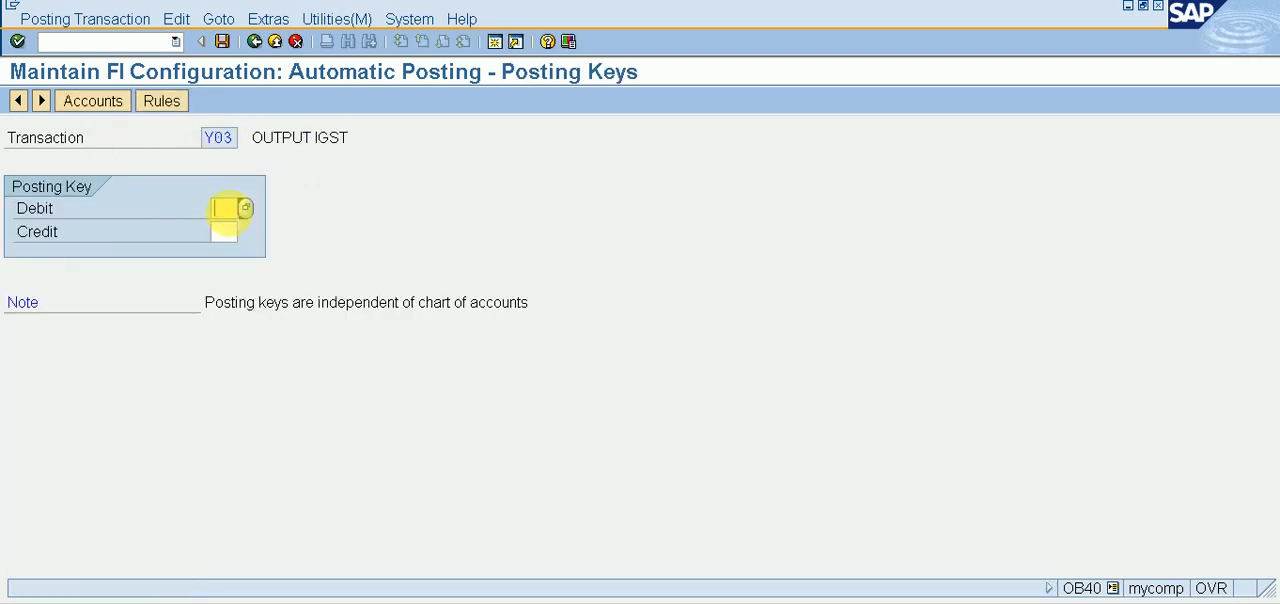
text(40)
click(222, 231)
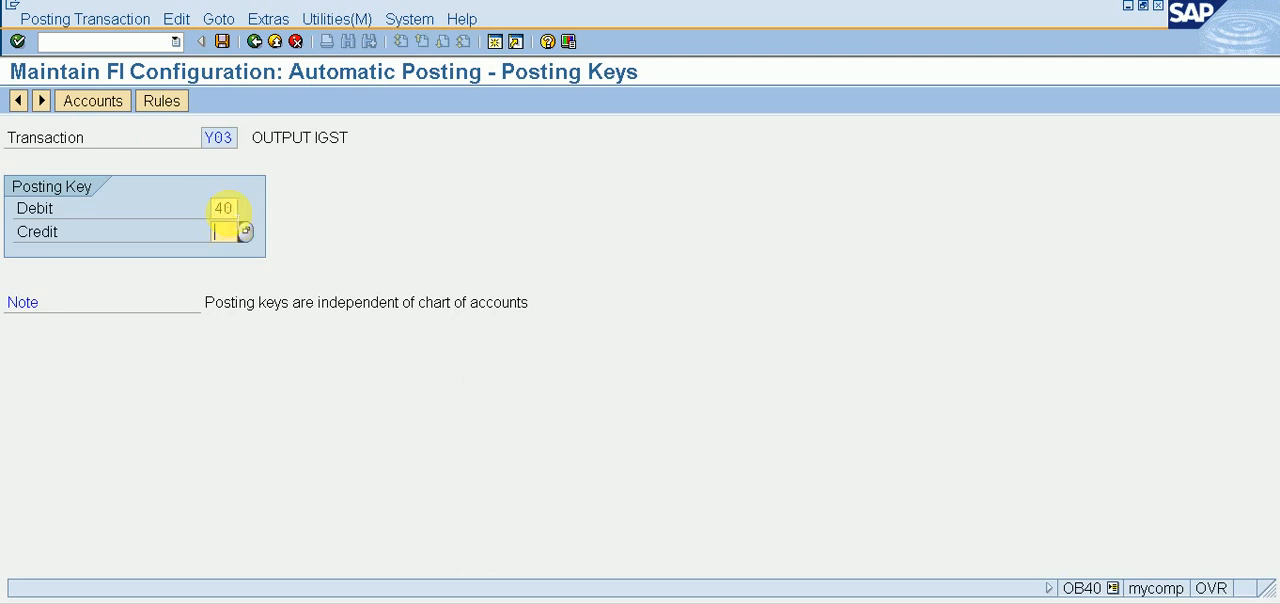
text(50)
click(115, 103)
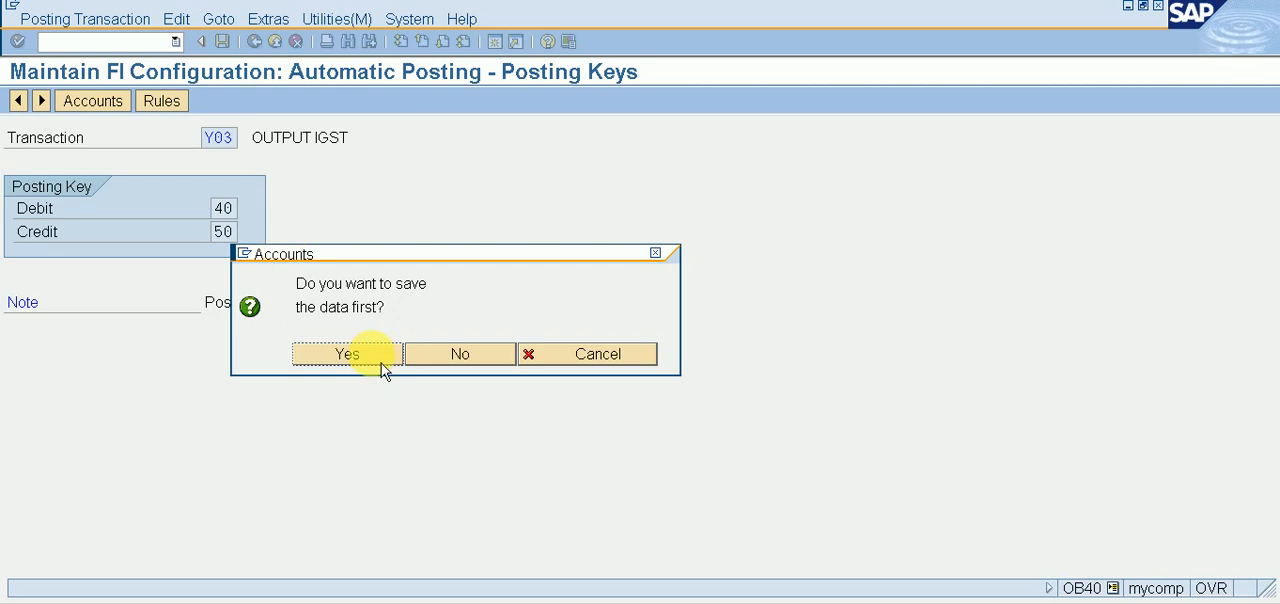
click(383, 370)
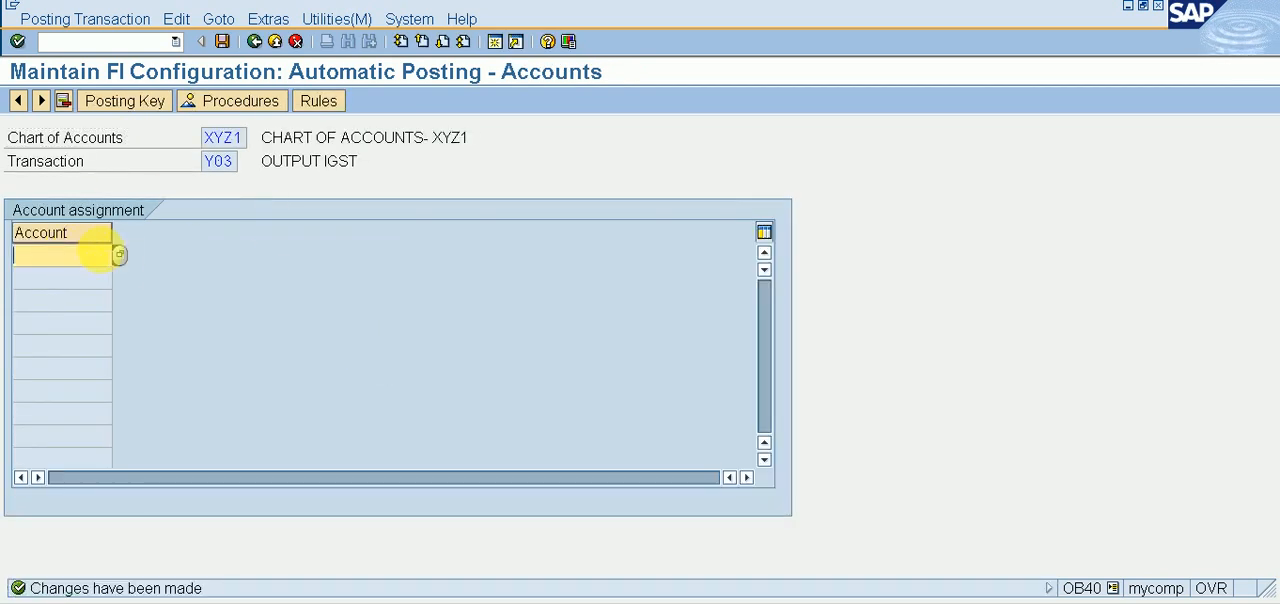
Step: Assign G/L account 104, OUTPUT IGST A/C, to transaction Y03, save it and return to the procedures list
click(120, 255)
key(Return)
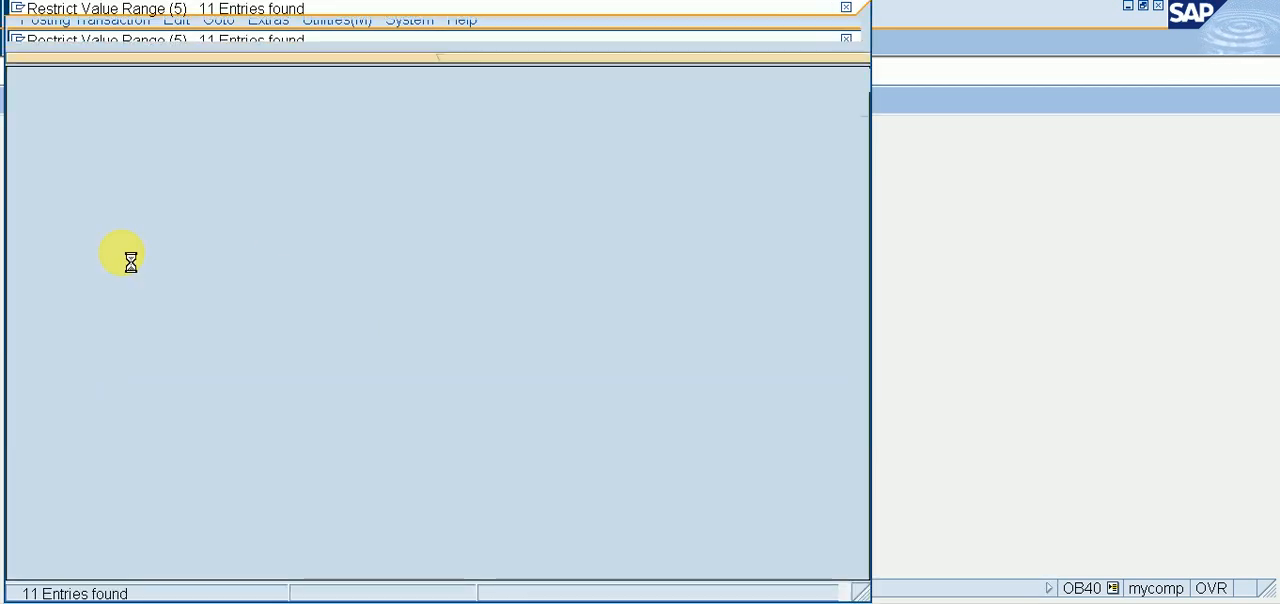
key(Down)
key(Down)
key(Down)
key(Down)
key(Down)
key(Down)
key(Down)
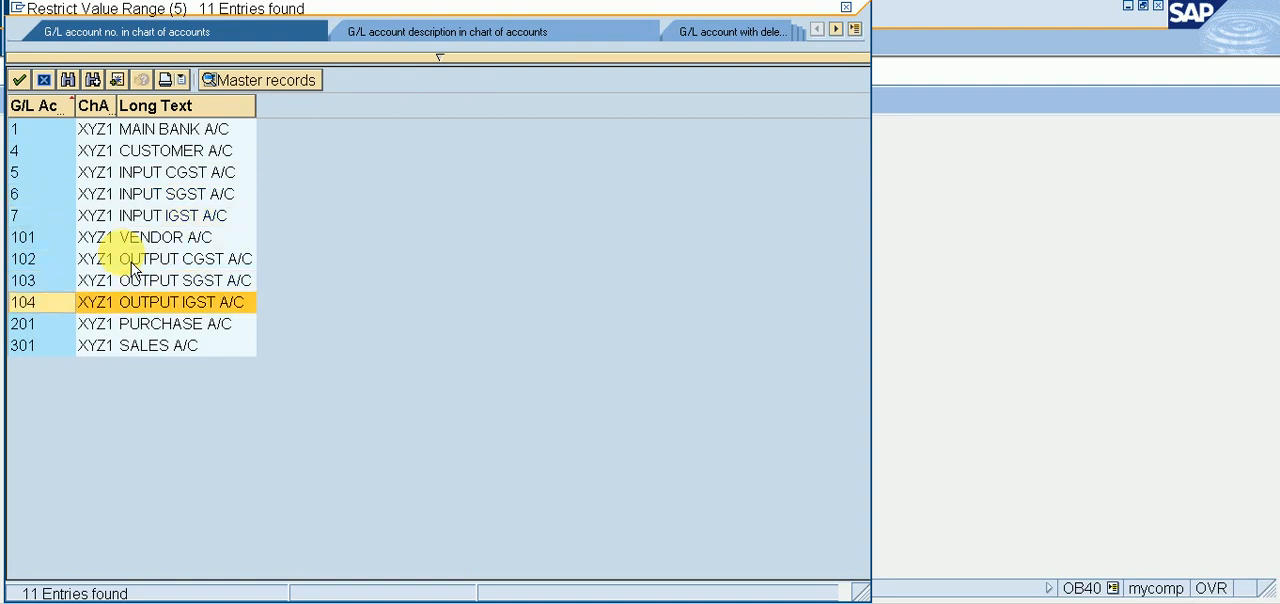
key(Return)
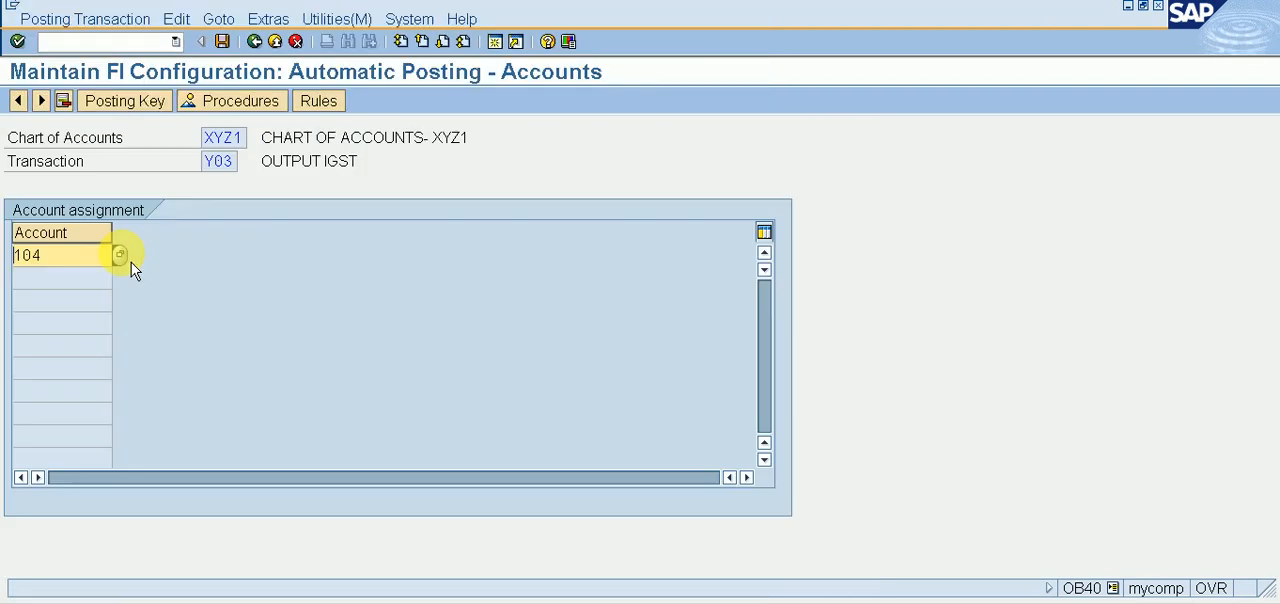
key(Return)
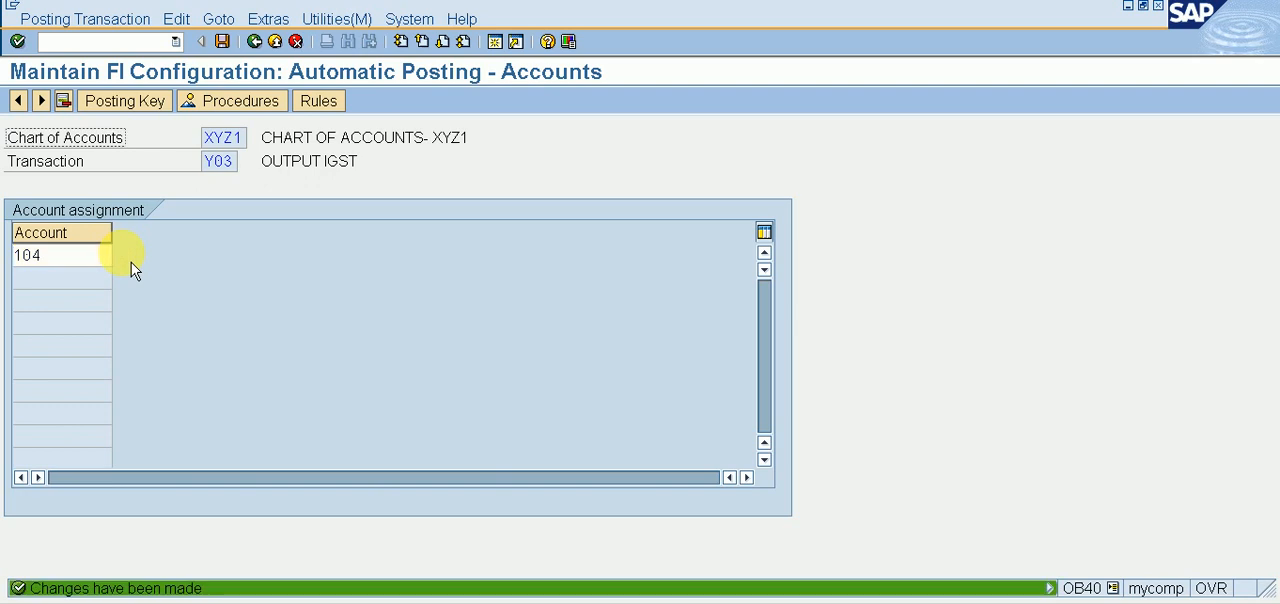
click(254, 41)
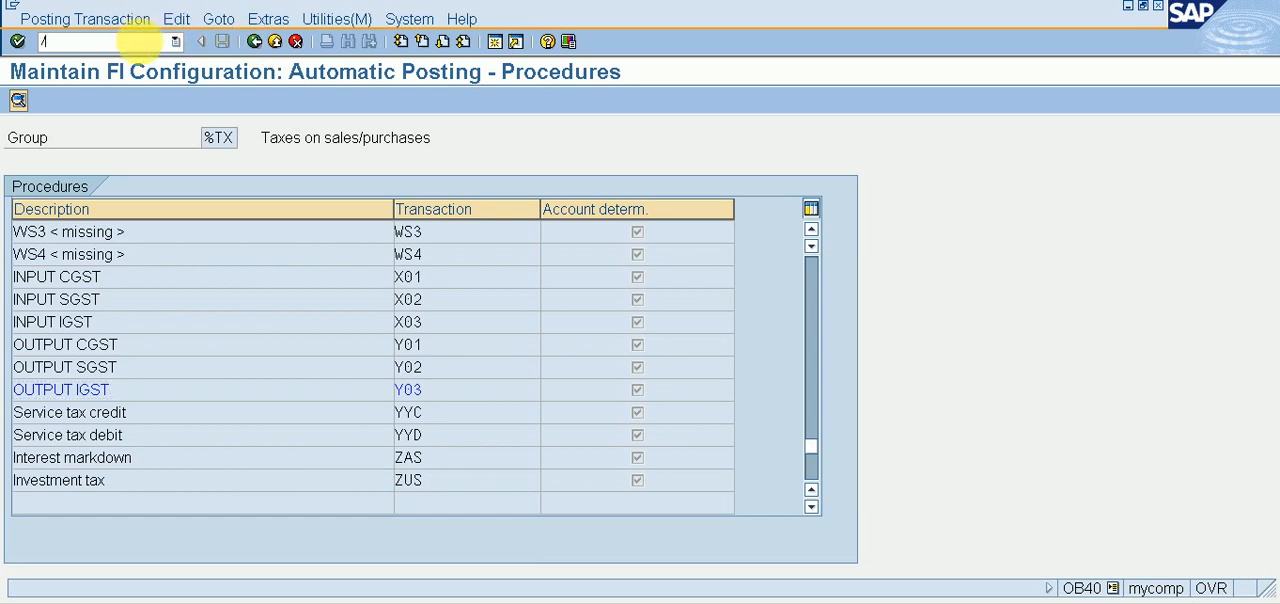
Step: Go to transaction FS00 and open G/L account 201, PURCHASE A/C, in company code XYZ1 for changing
key(Return)
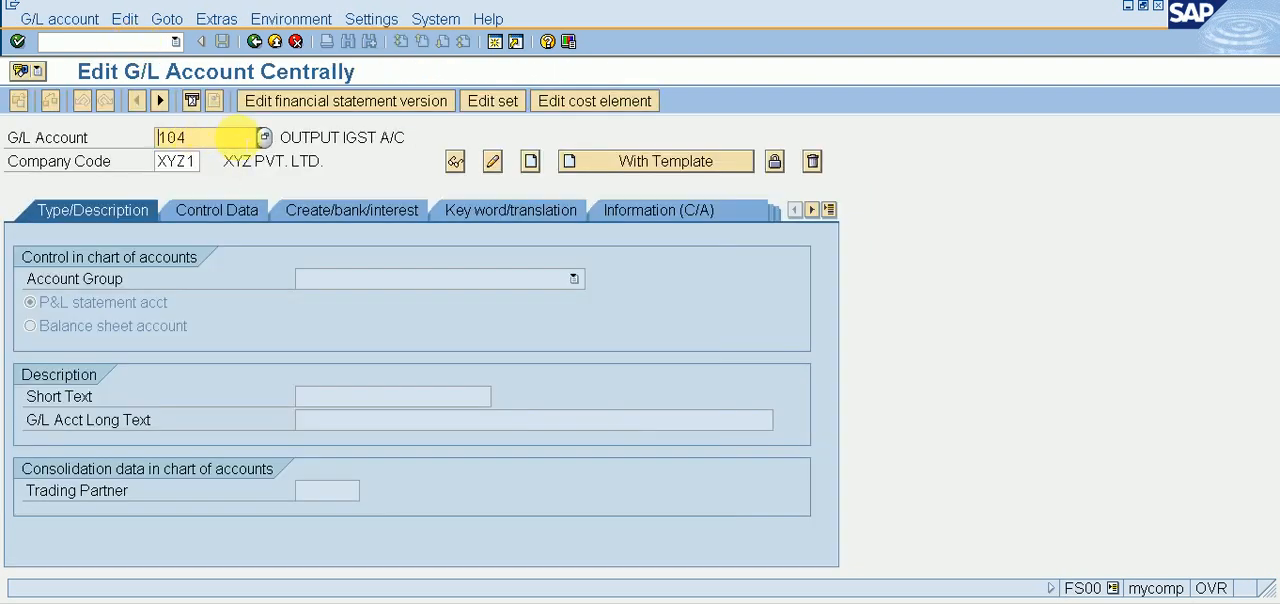
click(266, 140)
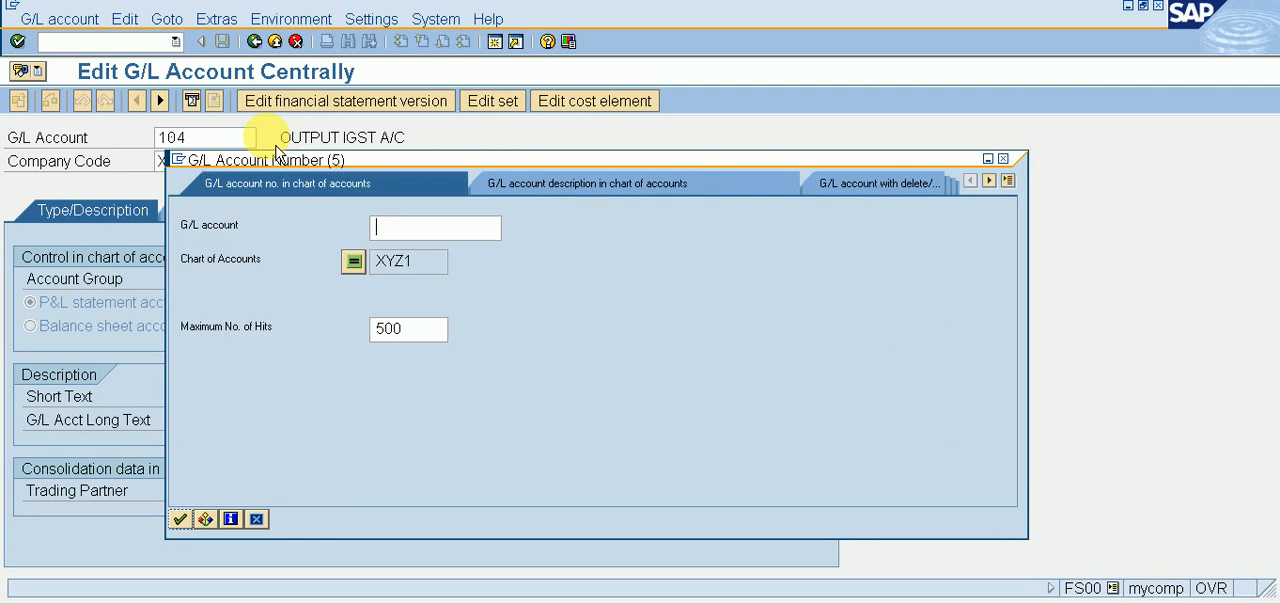
key(Return)
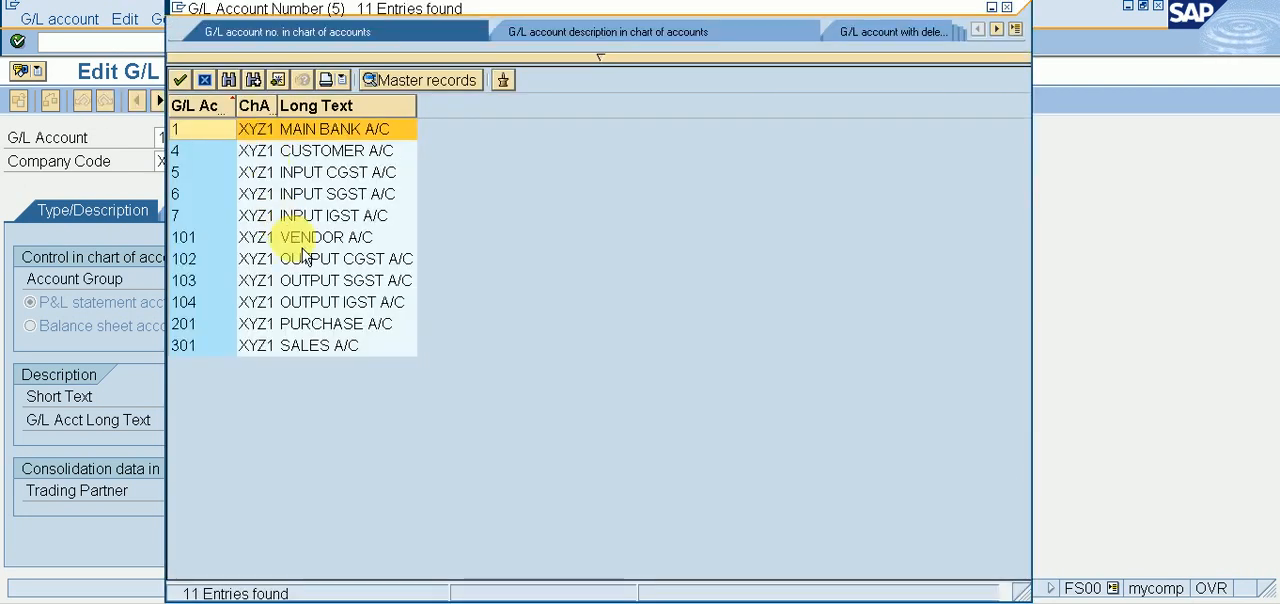
click(310, 322)
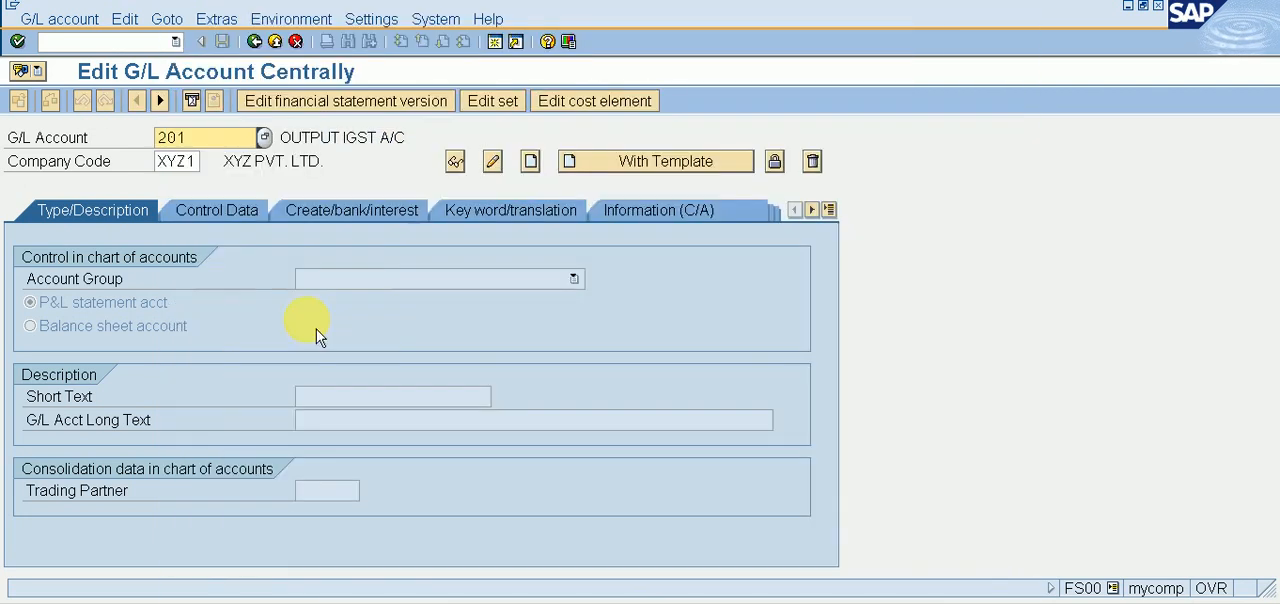
click(499, 174)
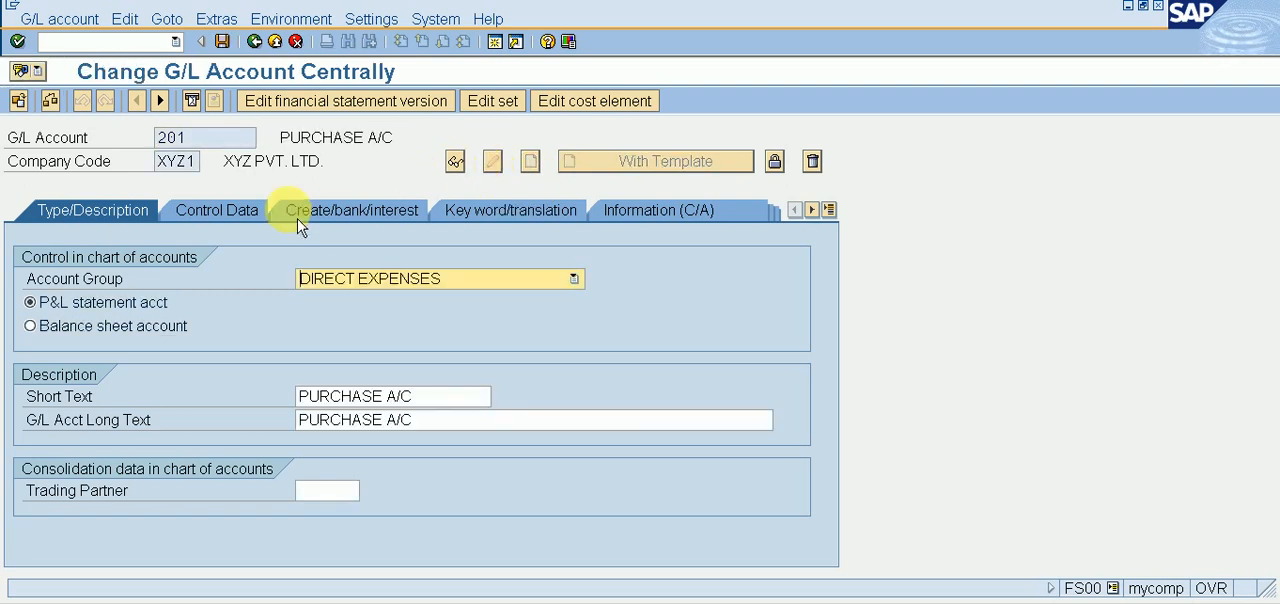
Step: Set the tax category of PURCHASE A/C to * (All tax types allowed) in its control data and save the account
click(231, 229)
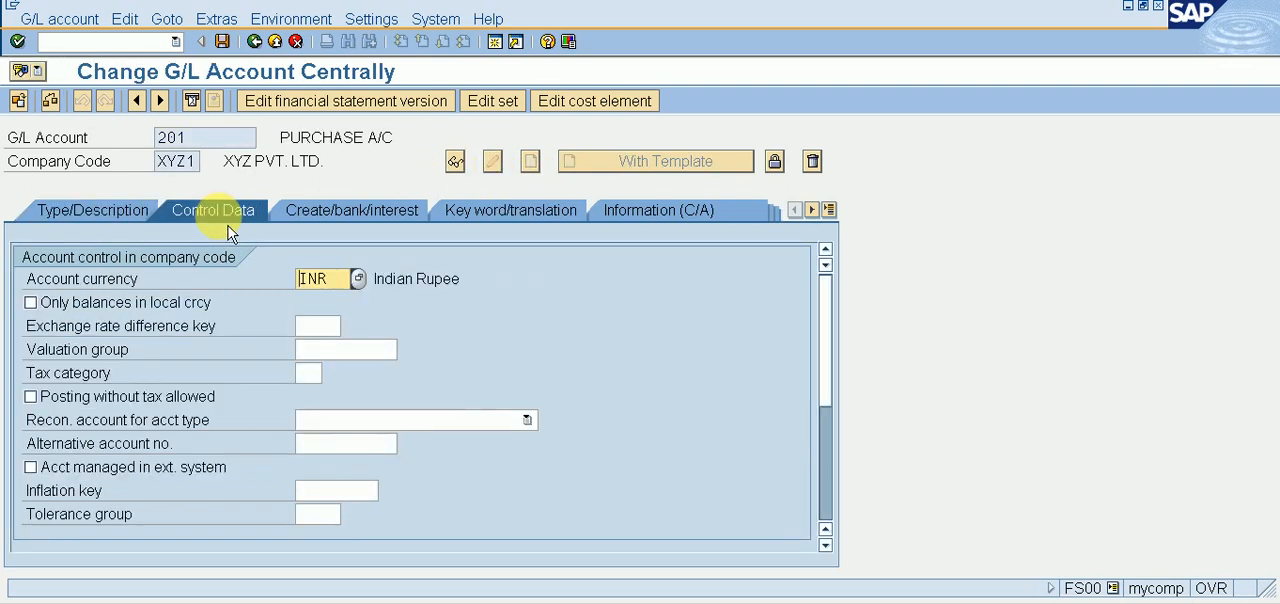
click(312, 373)
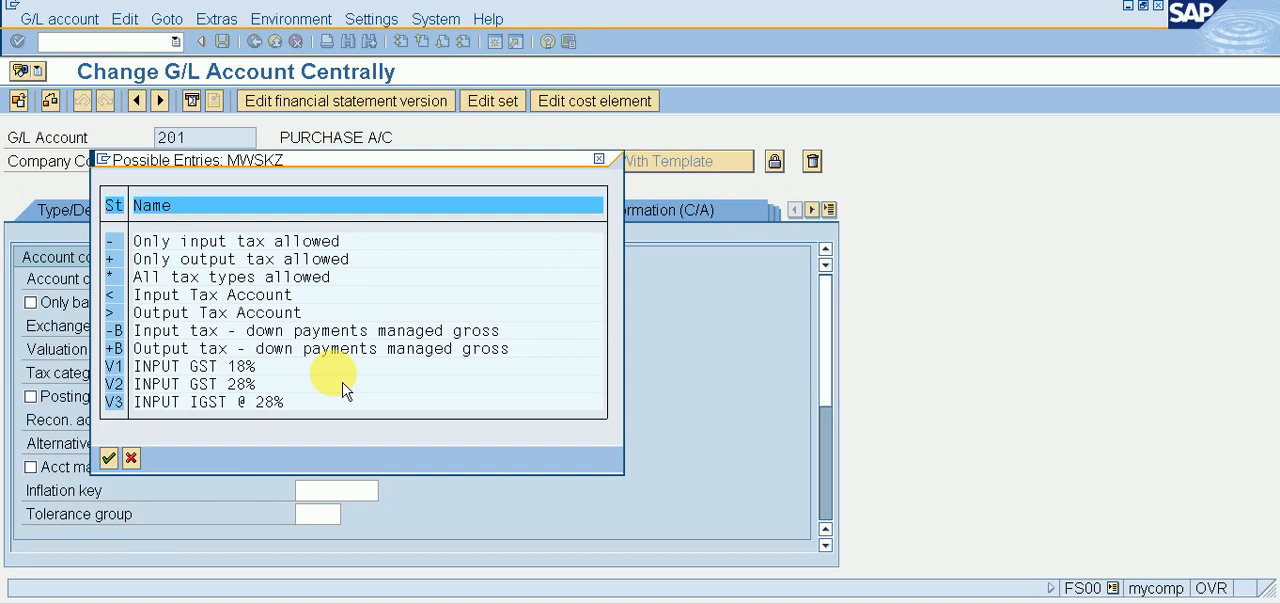
double_click(121, 280)
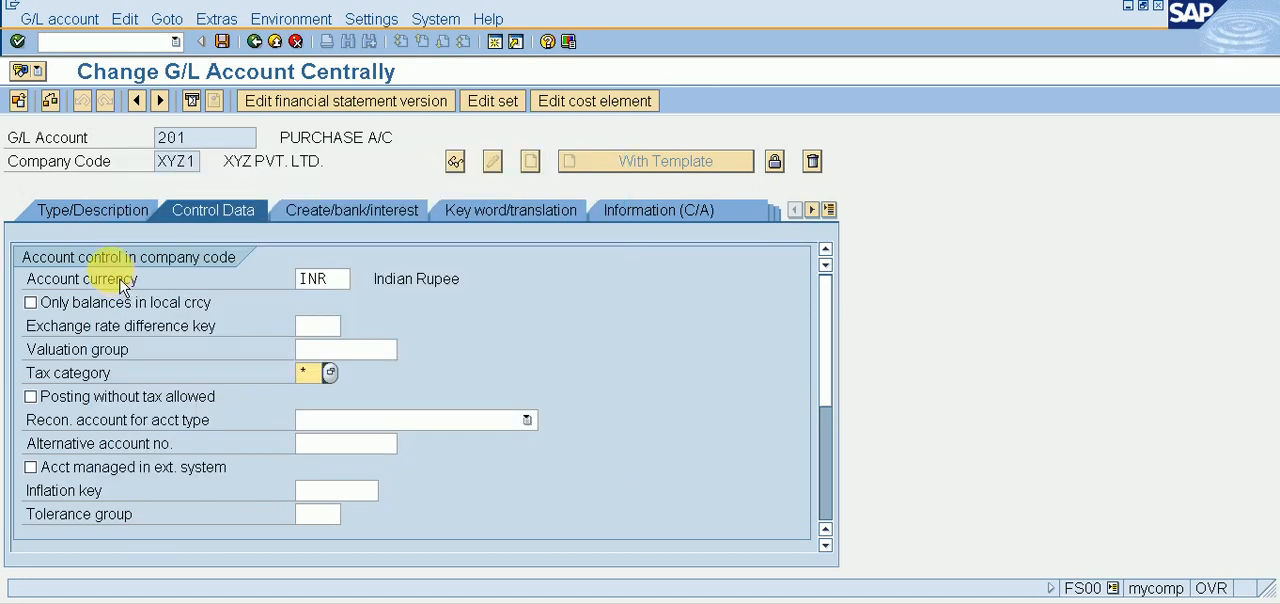
click(222, 41)
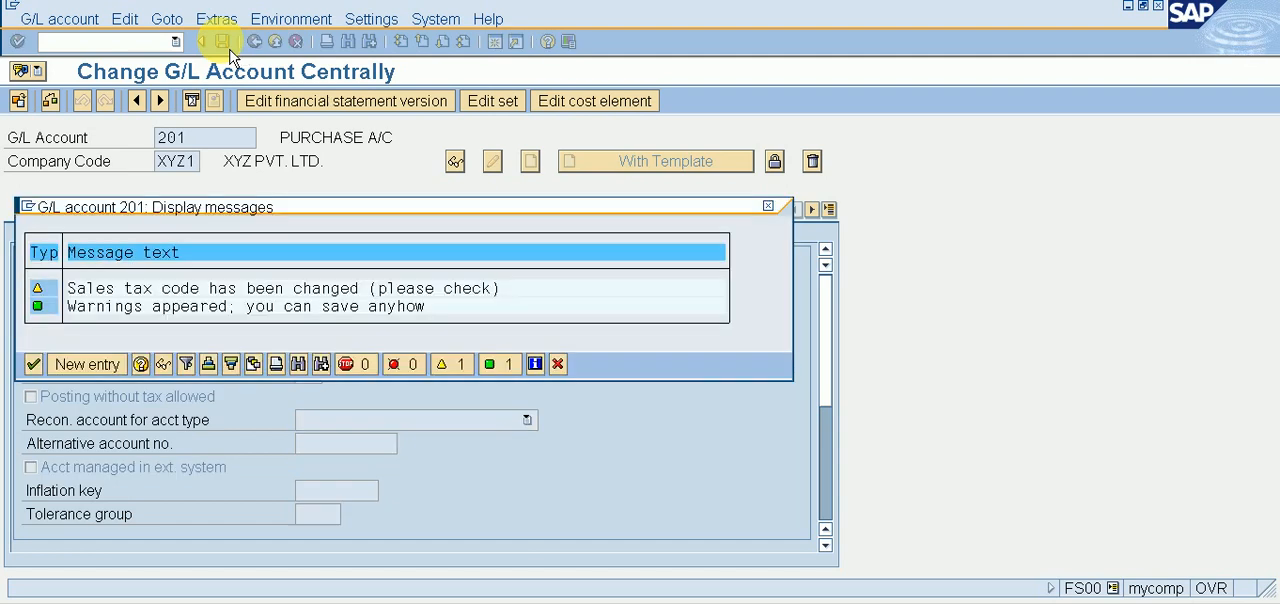
key(Return)
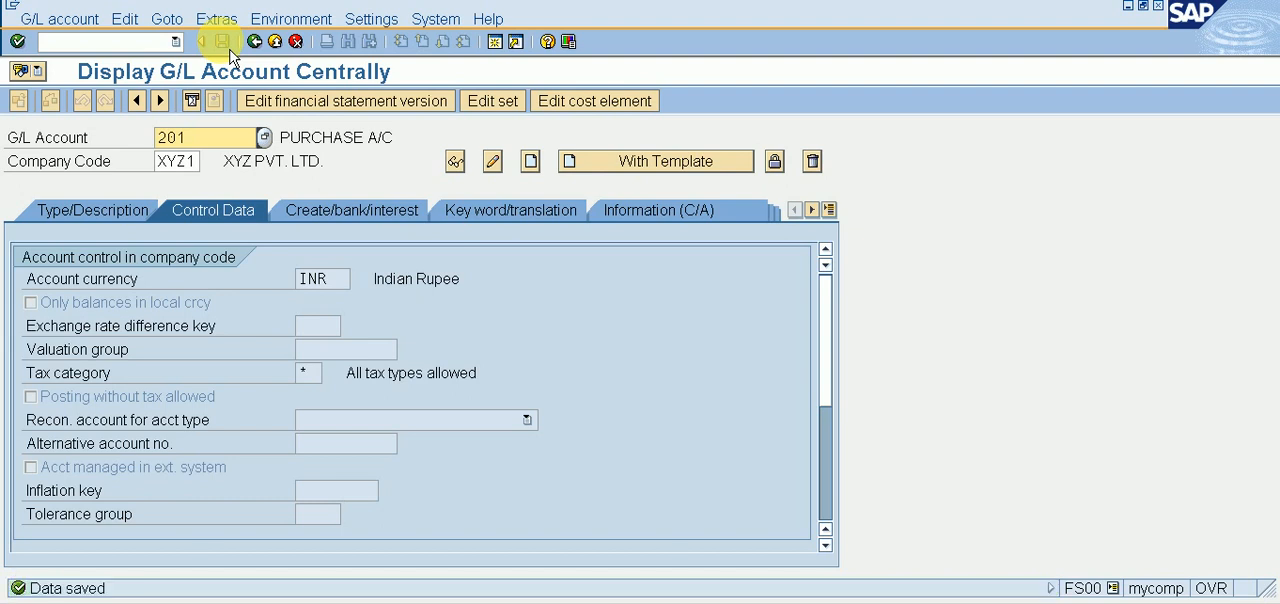
Step: Go to transaction FB60 and choose 123 PVT. LTD. as the vendor of the new invoice
click(152, 42)
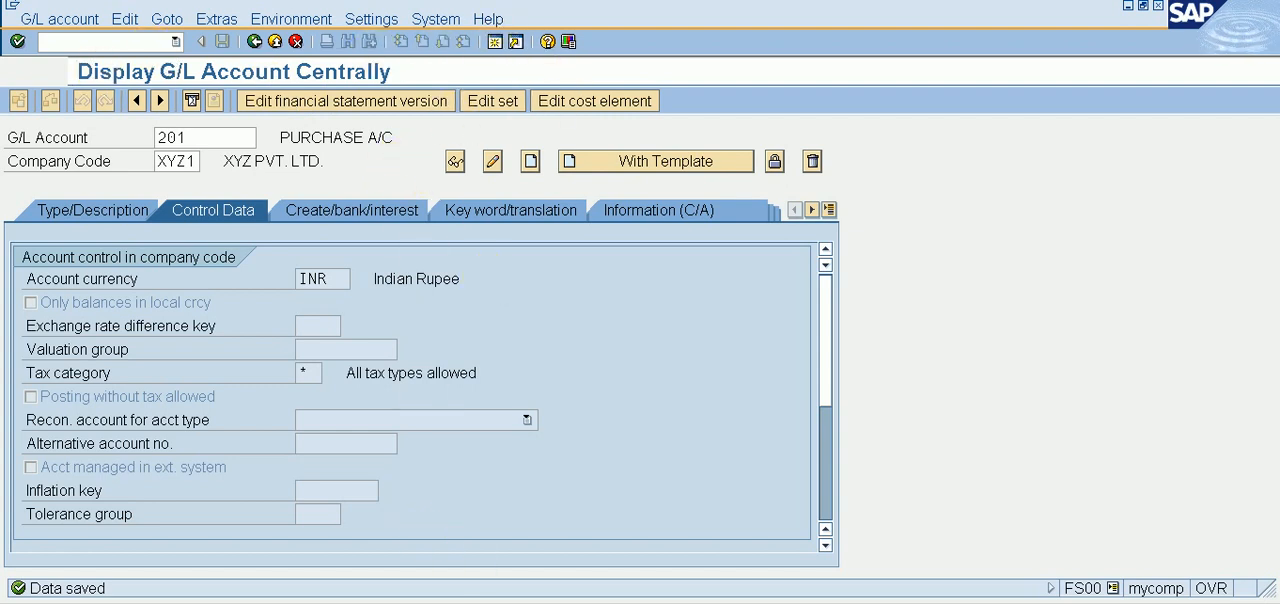
click(430, 603)
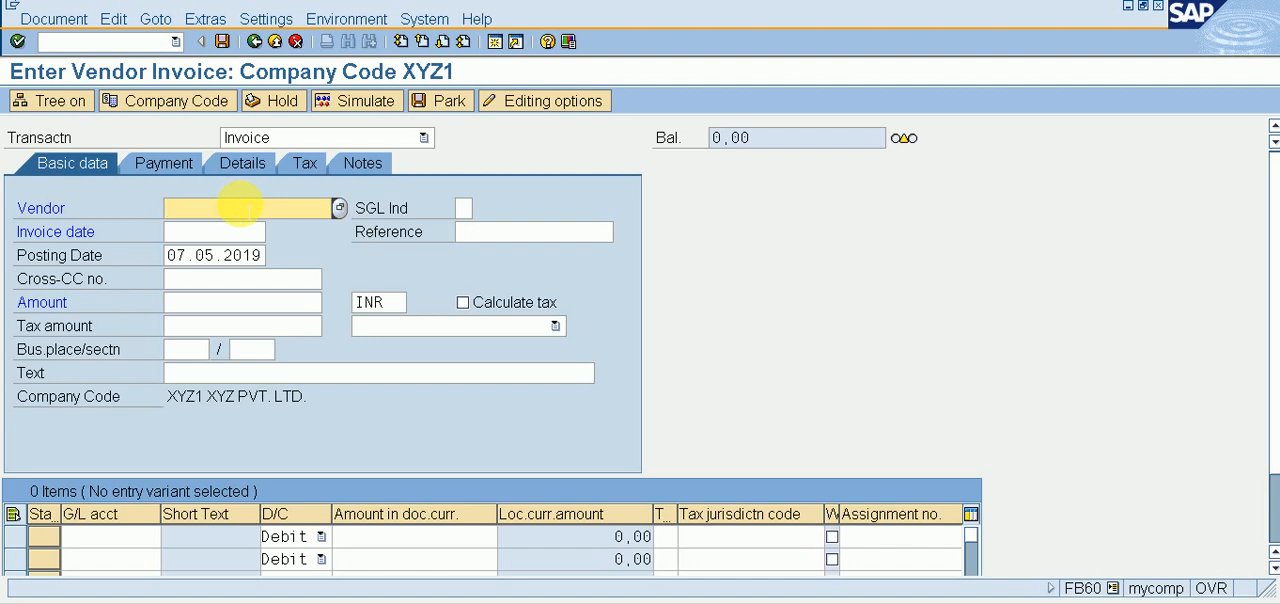
click(341, 209)
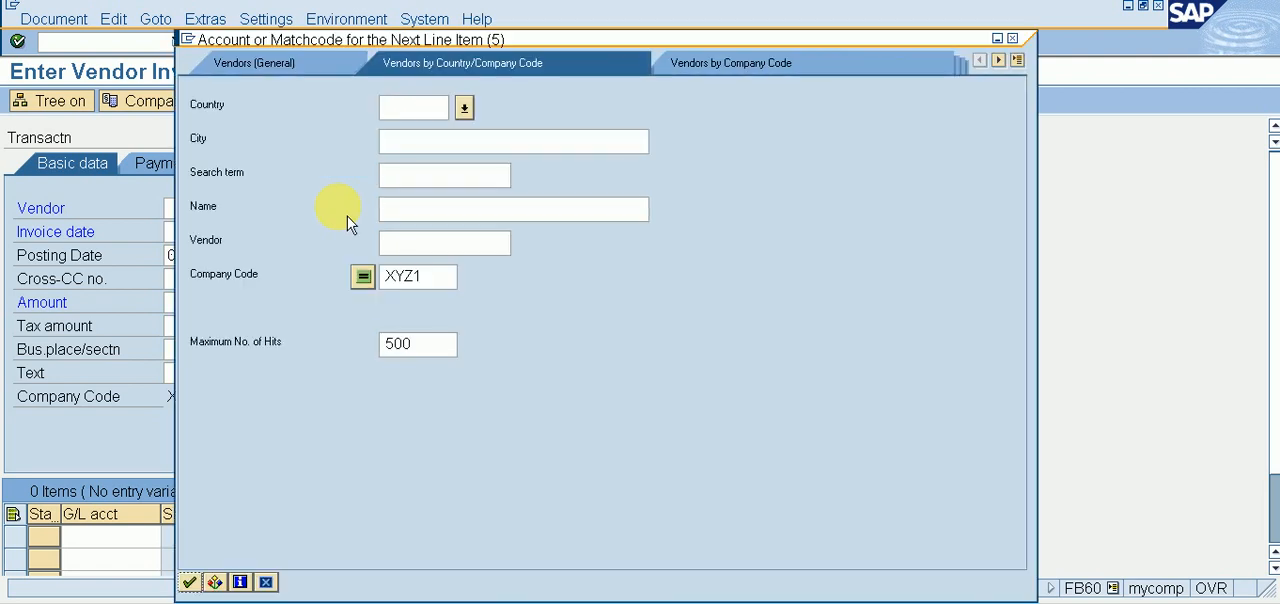
key(Return)
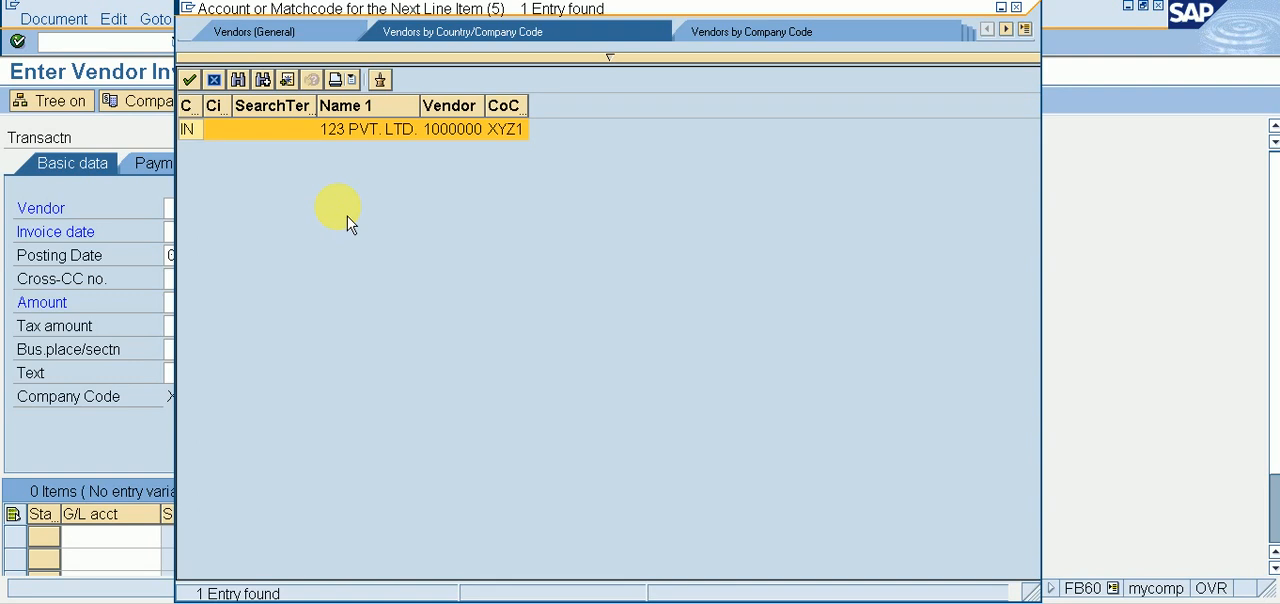
key(Return)
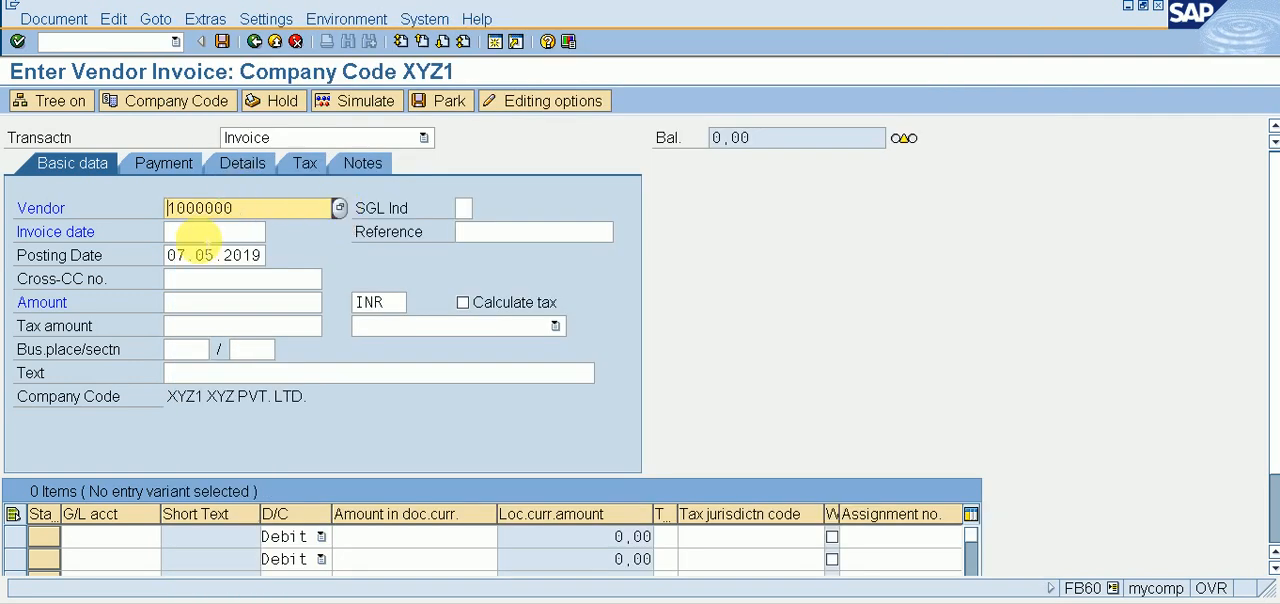
Step: Set the invoice date to 07.05.2019 and the invoice amount to 50000 INR
click(197, 236)
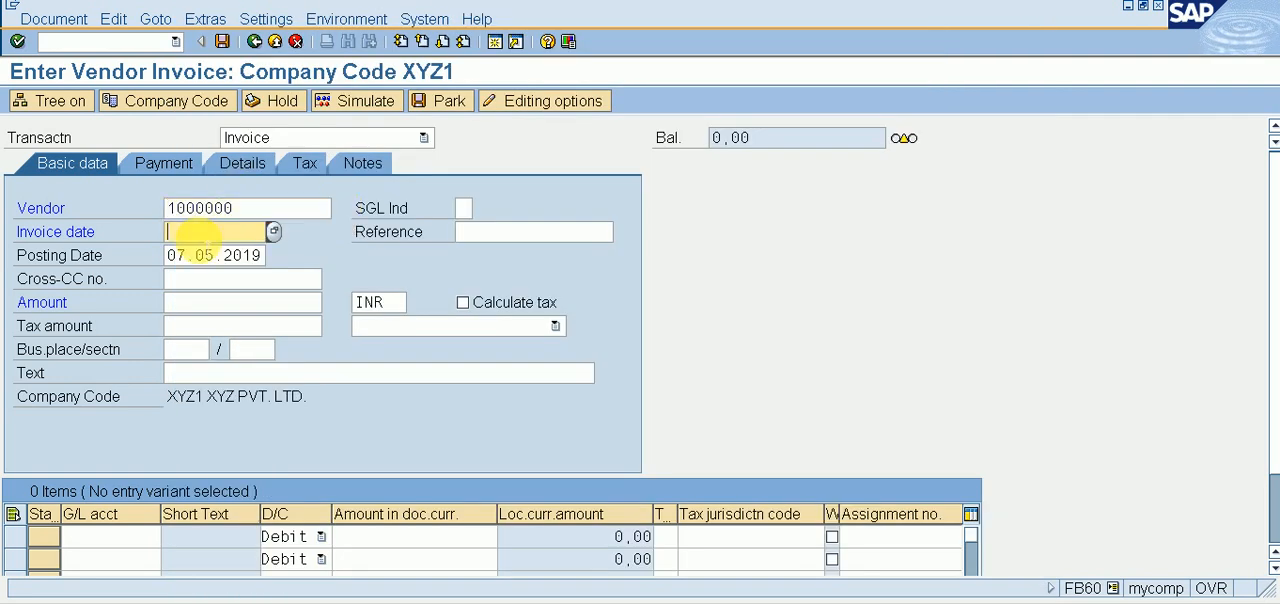
click(276, 236)
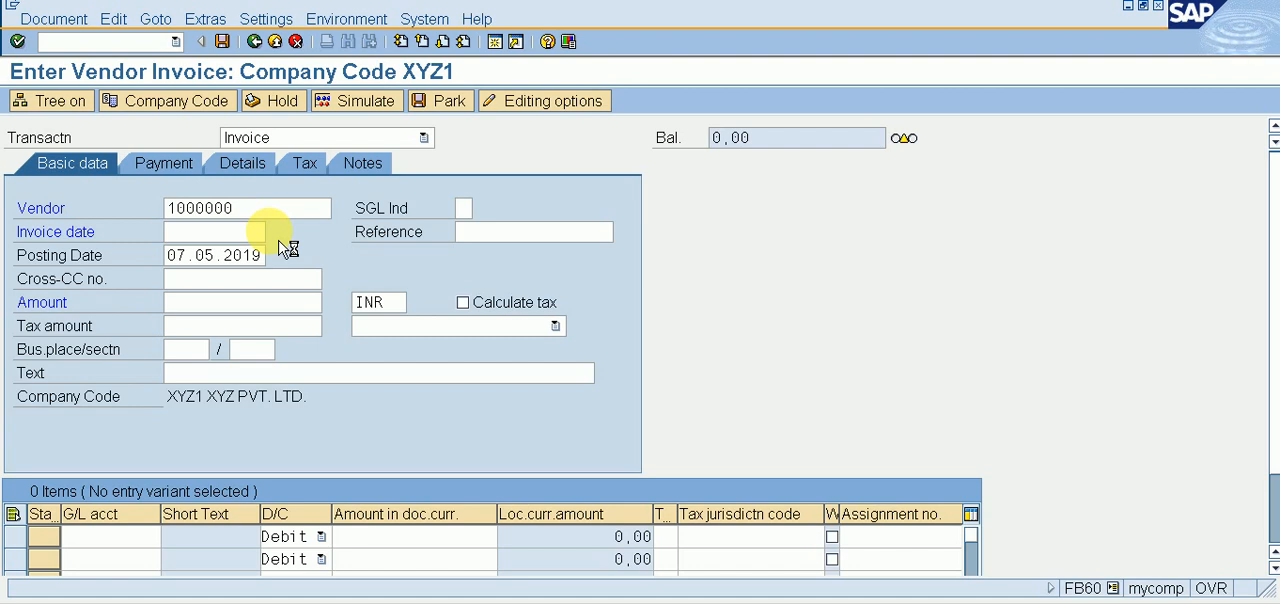
key(Return)
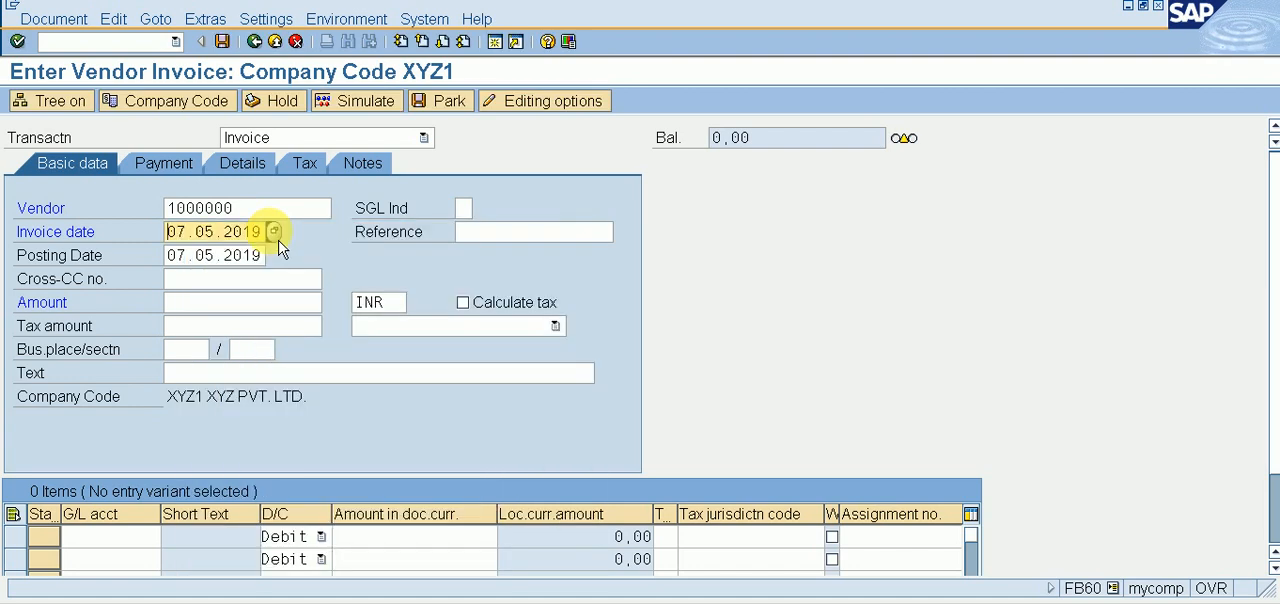
click(218, 310)
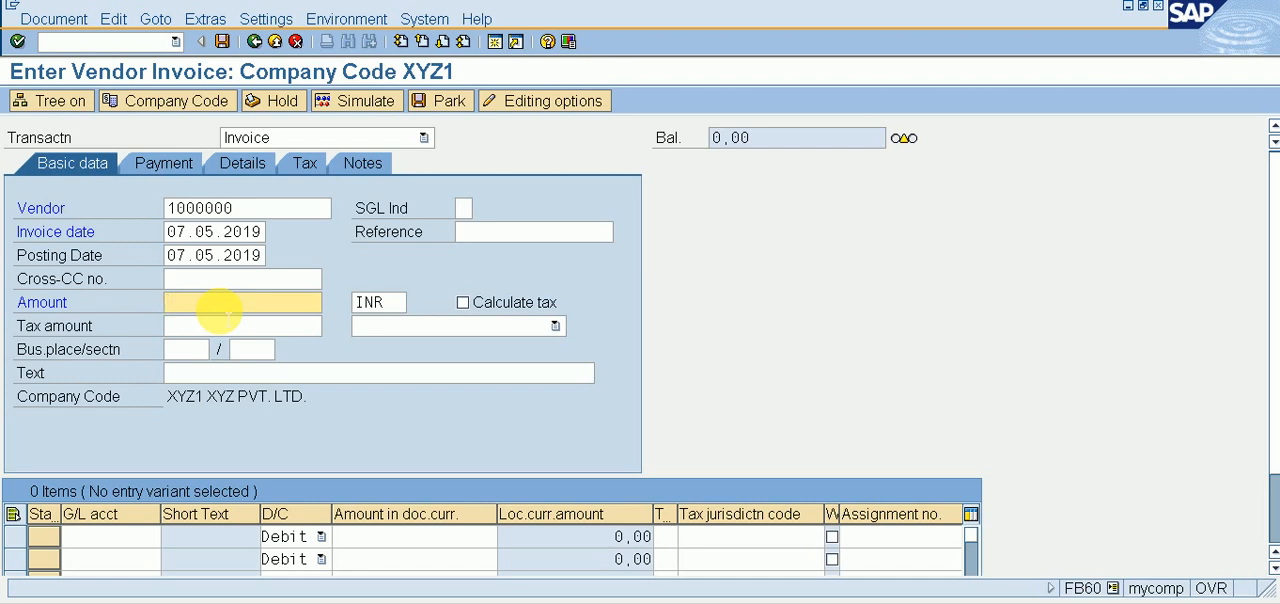
text(50000)
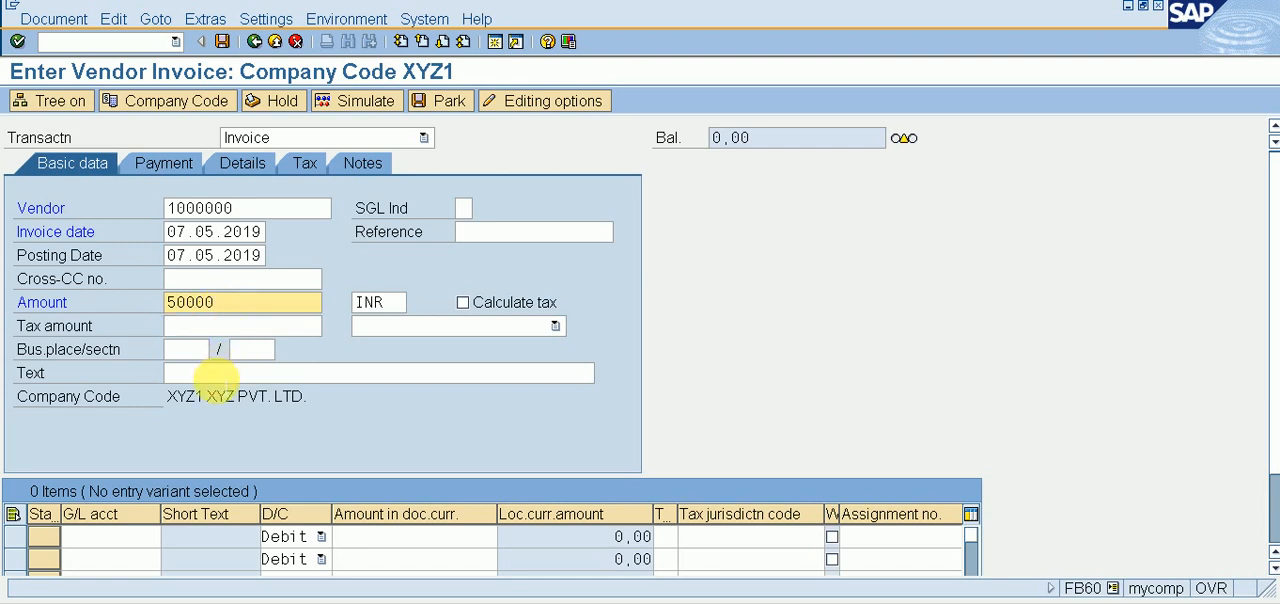
Step: Enter PURCHASE INVOICE as the header text of the vendor invoice
click(215, 379)
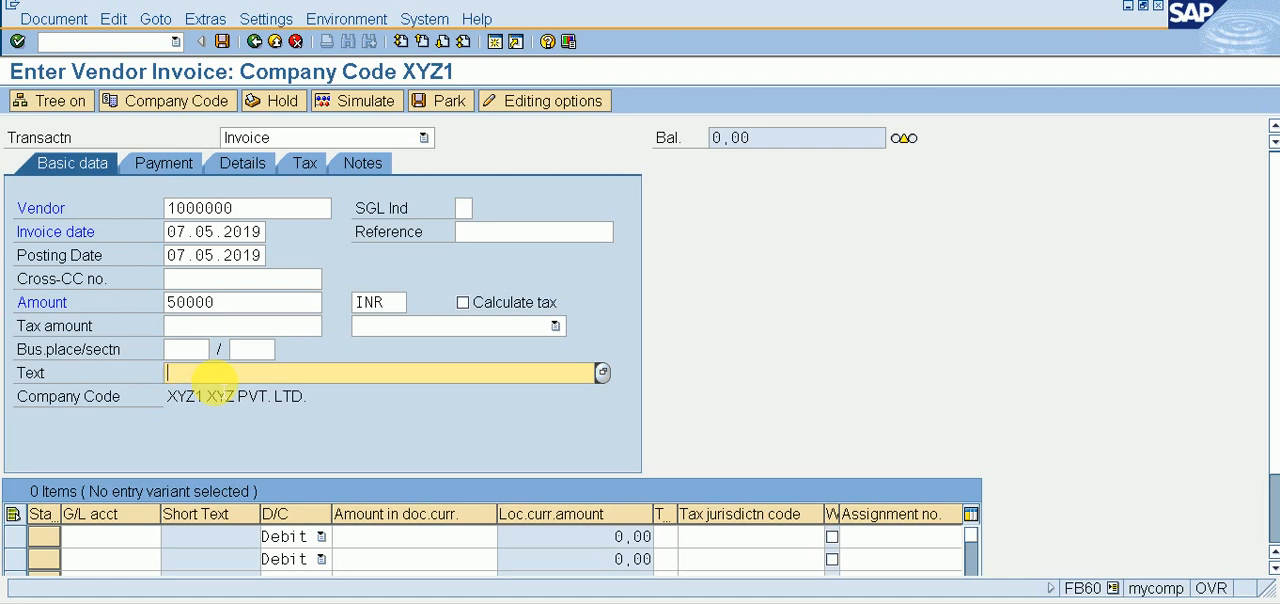
text(PU)
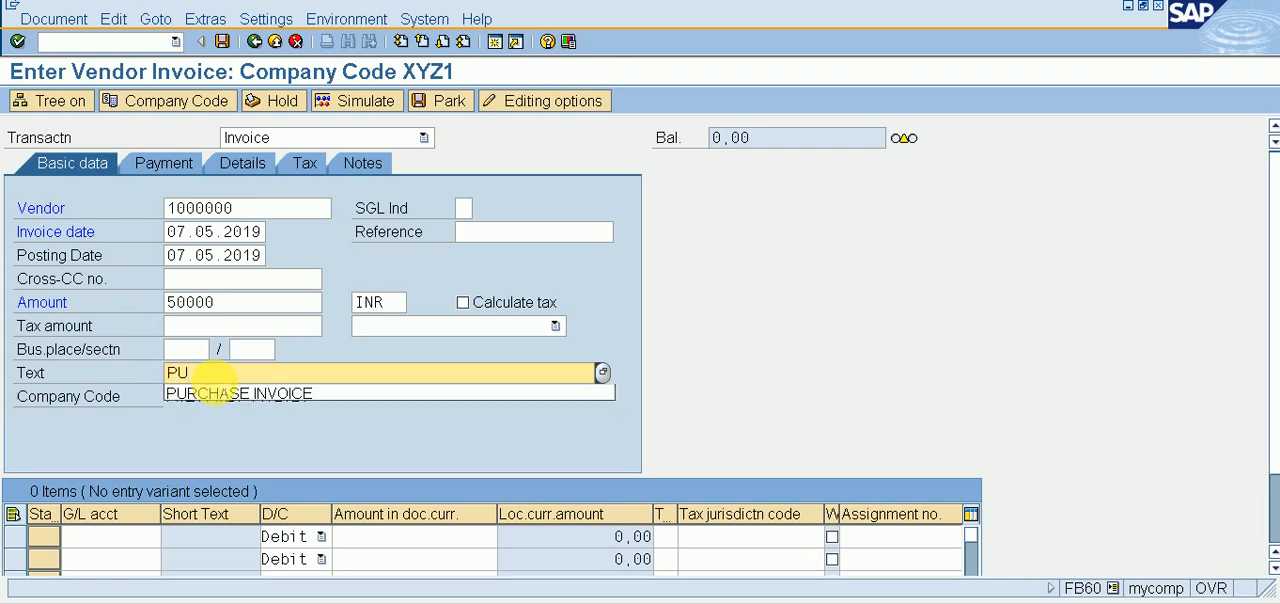
key(Down)
key(Return)
key(Return)
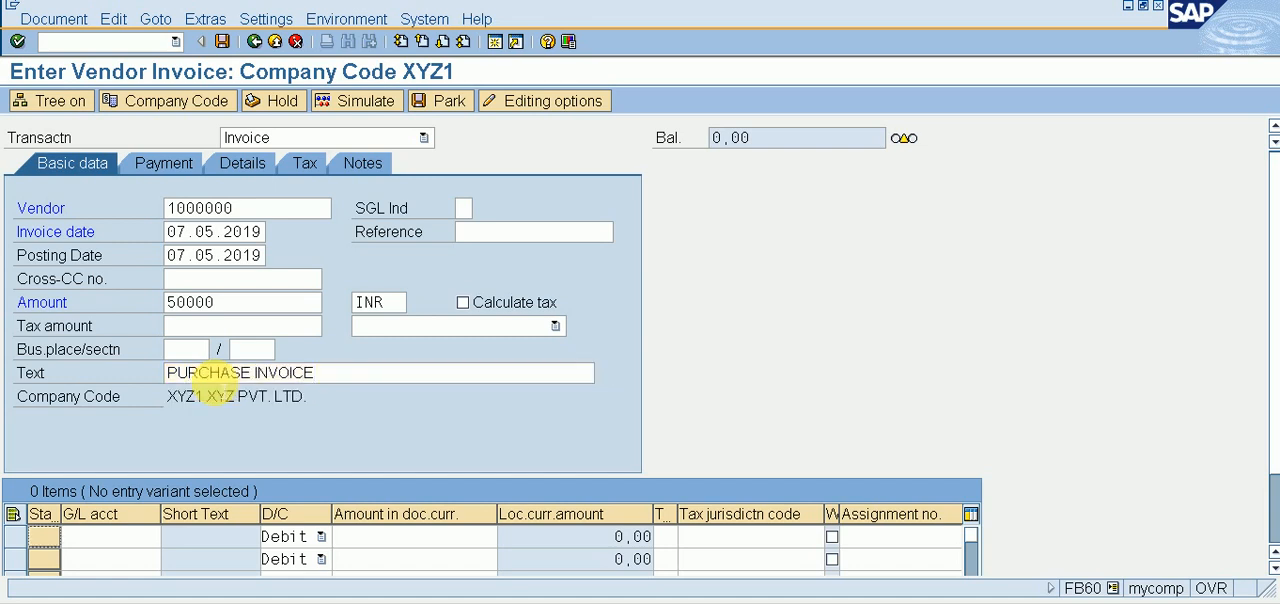
Step: Fill the first debit line item with G/L account 201, PURCHASE A/C, amount * and text +
click(163, 538)
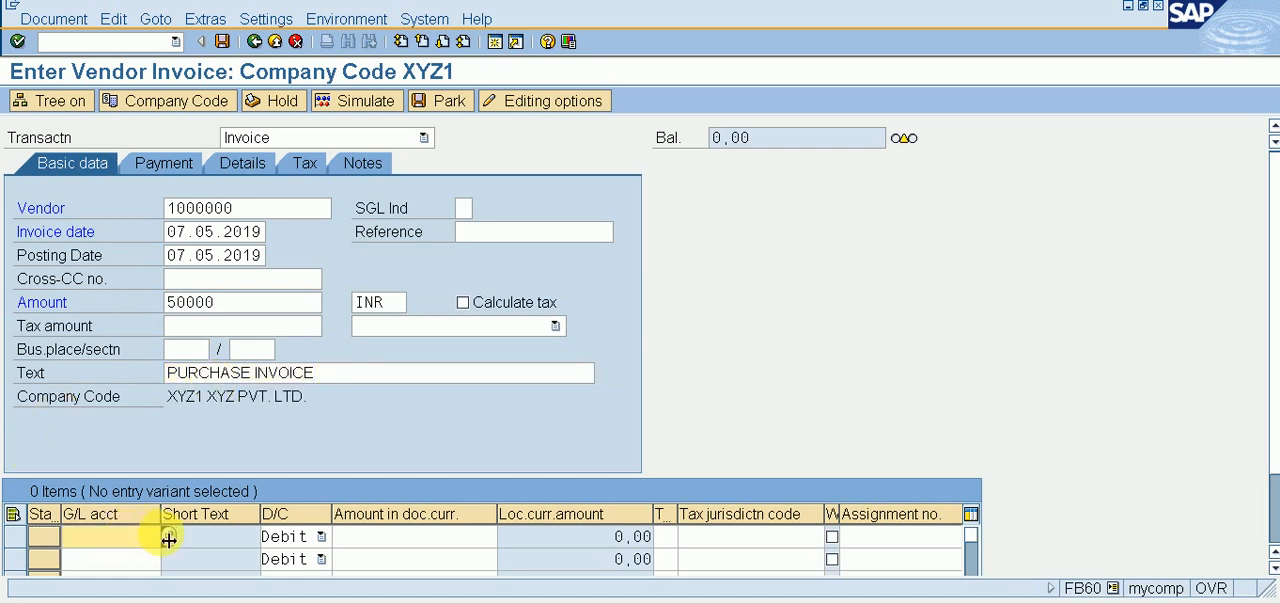
click(171, 538)
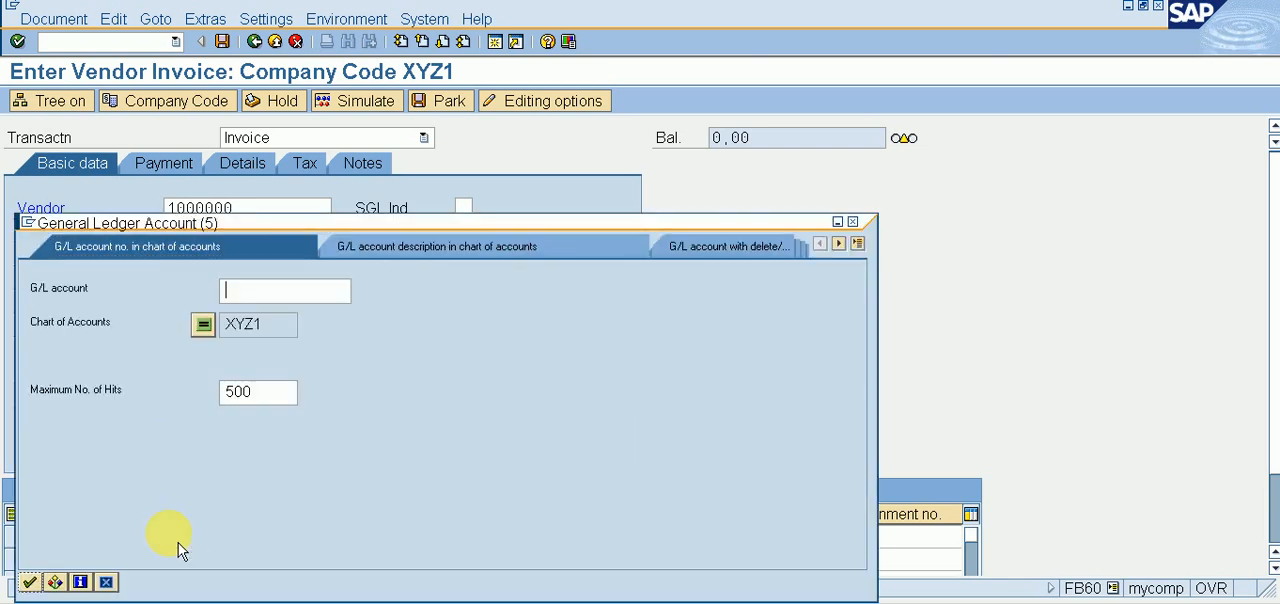
key(Return)
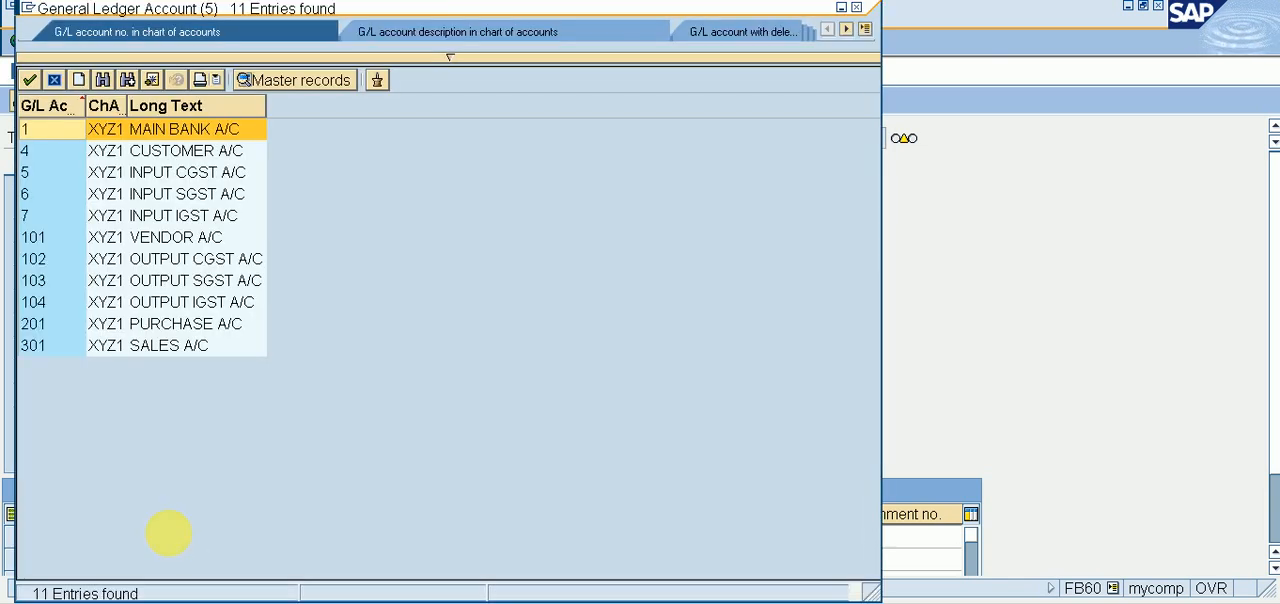
key(Down)
key(Down)
key(Down)
key(Down)
key(Down)
key(Down)
key(Down)
key(Down)
key(Down)
key(Down)
key(Down)
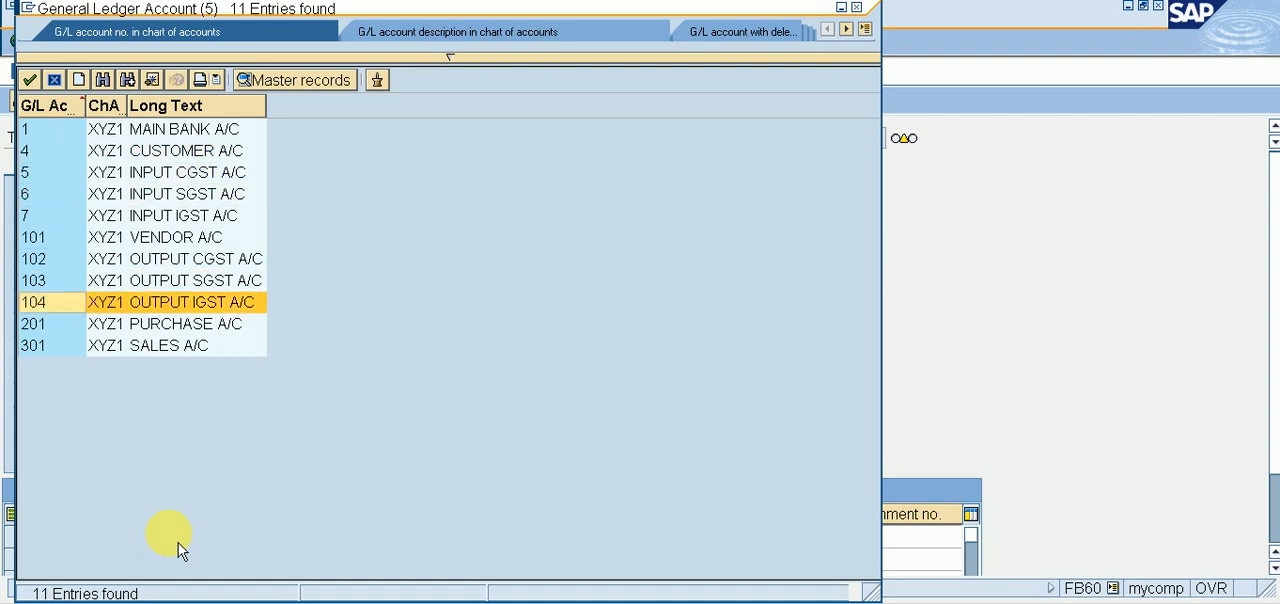
key(Return)
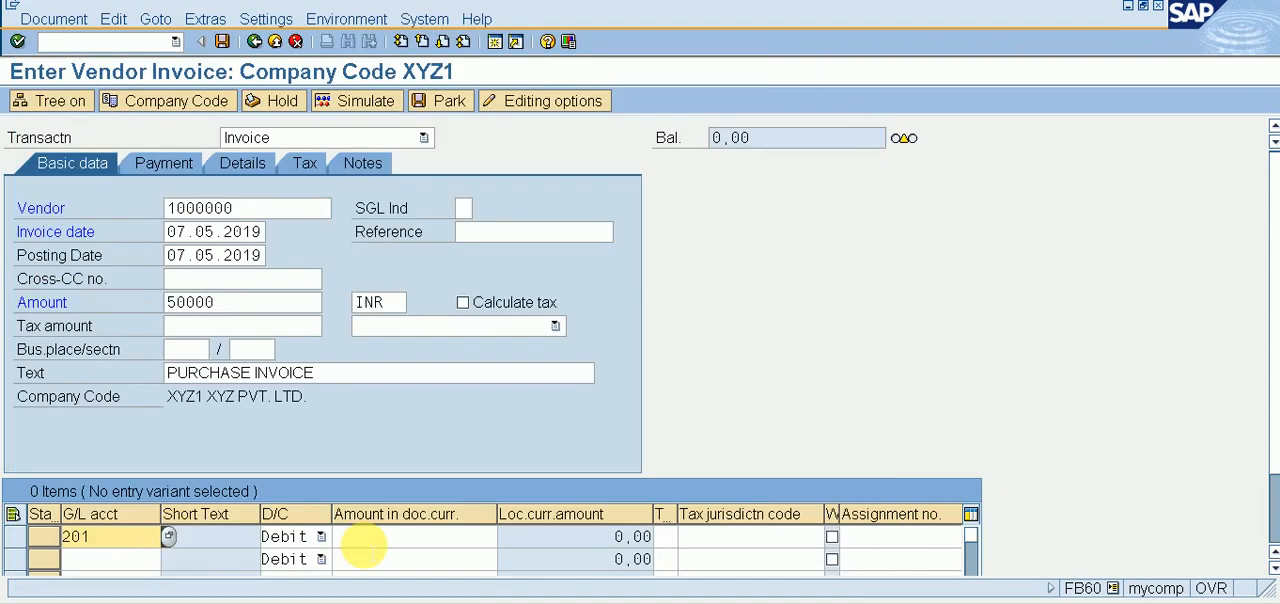
click(375, 540)
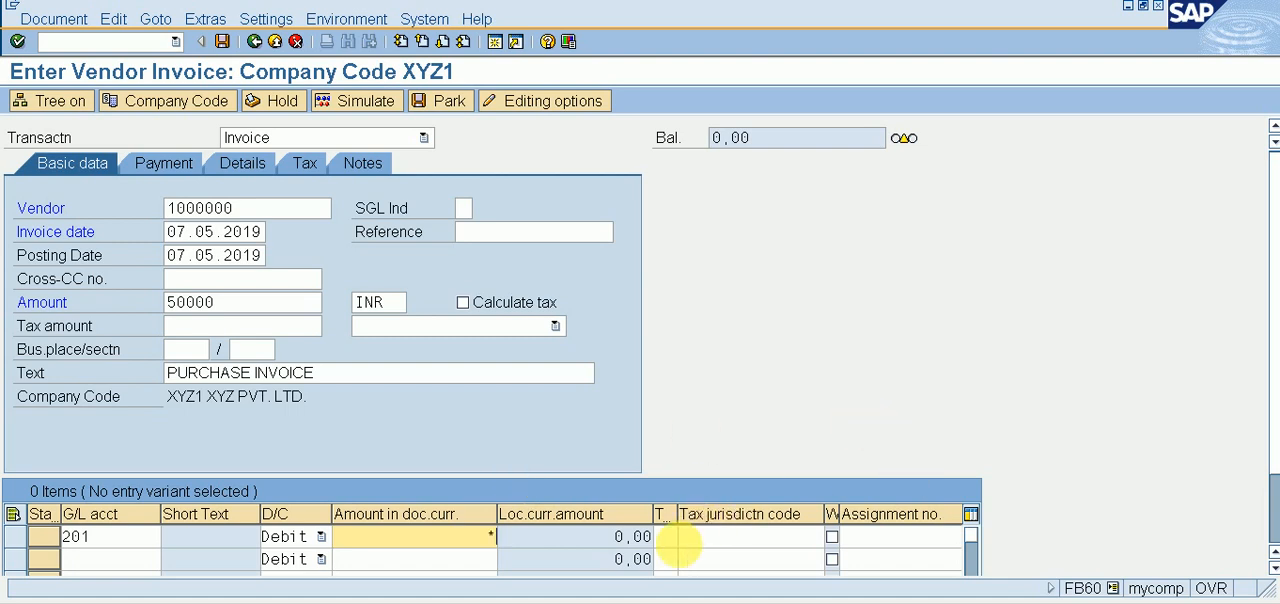
click(688, 560)
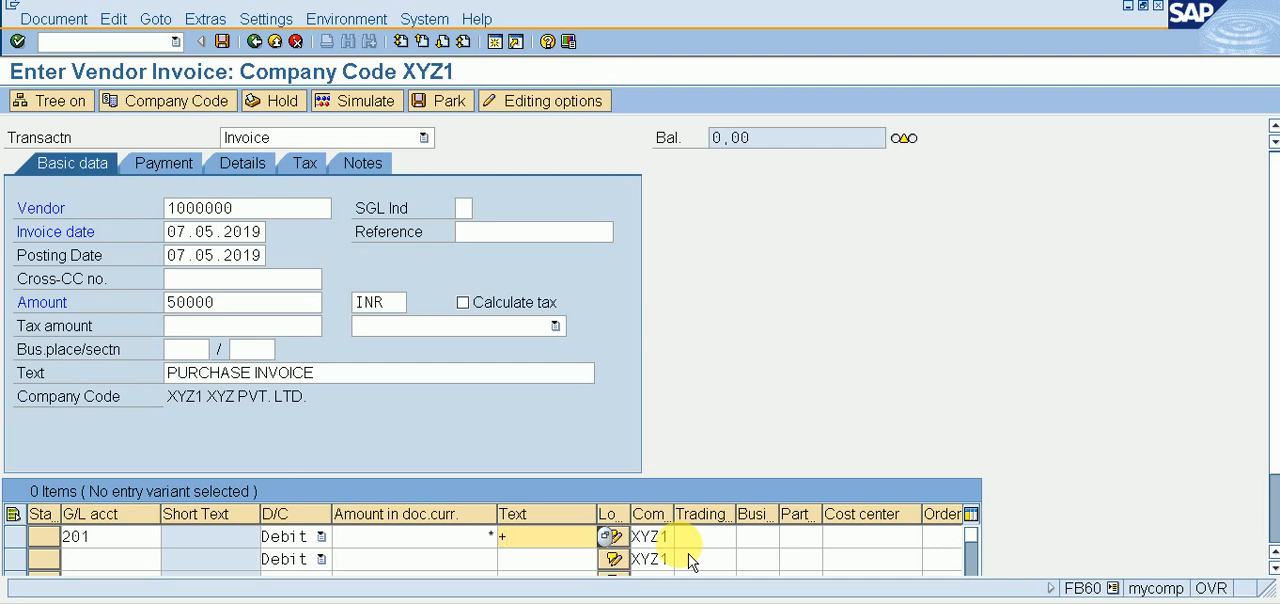
Step: Assign tax code V1 (INPUT GST 18%) to the purchase account line item
key(shift+Tab)
key(shift+Tab)
key(shift+Tab)
key(shift+Tab)
key(shift+Tab)
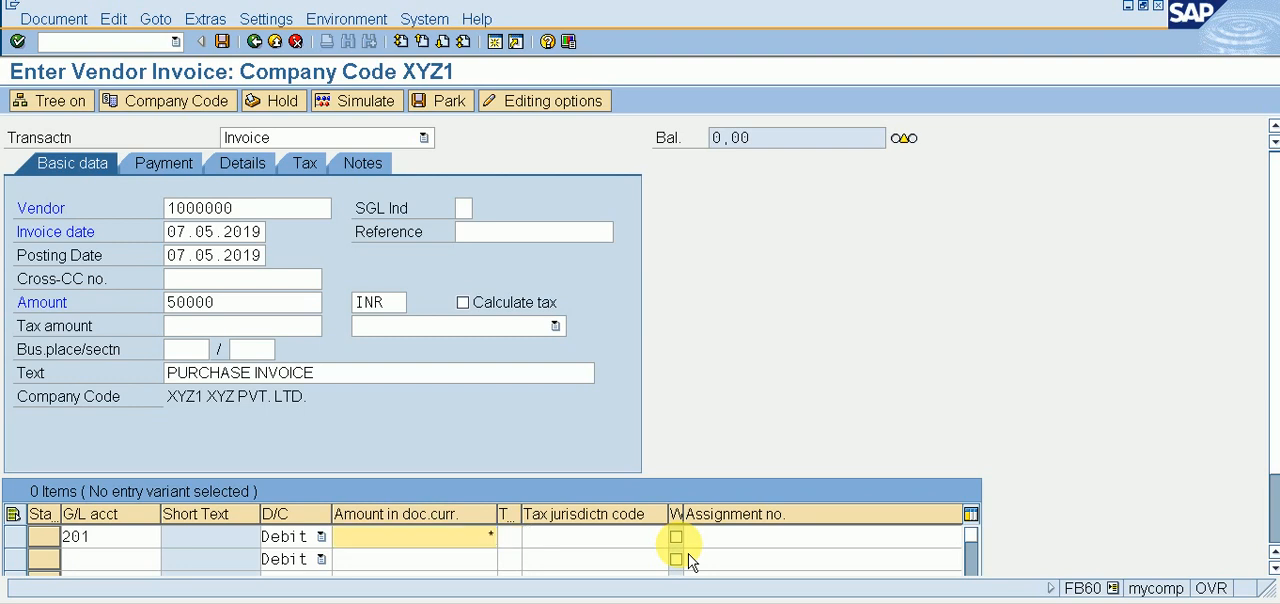
key(Tab)
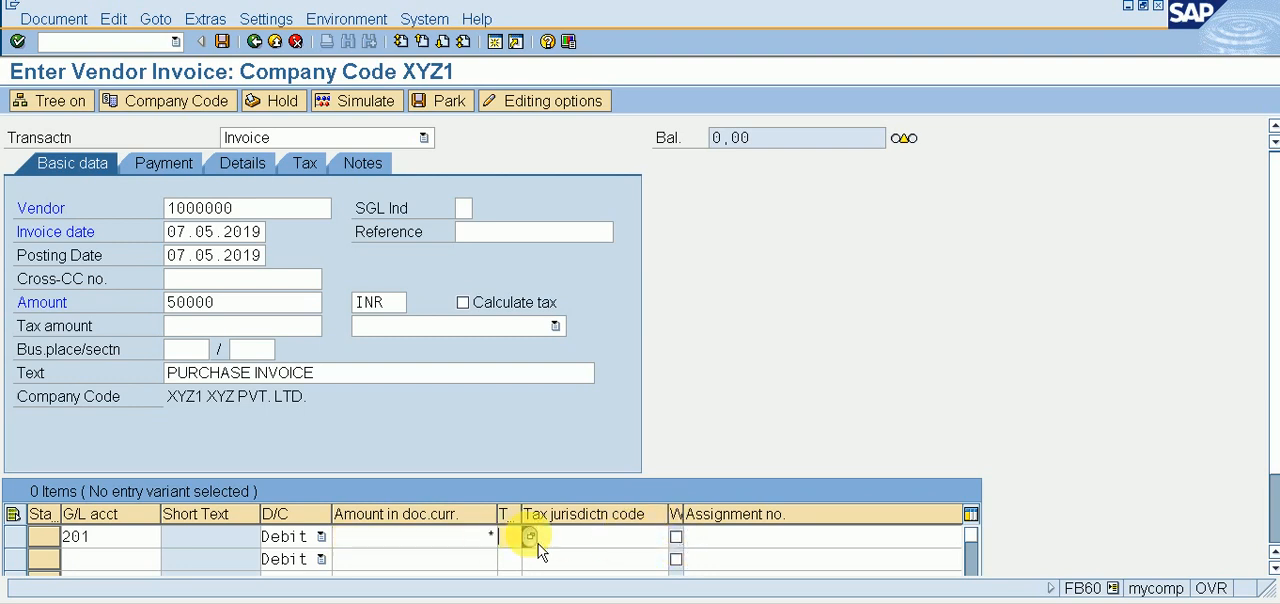
click(530, 538)
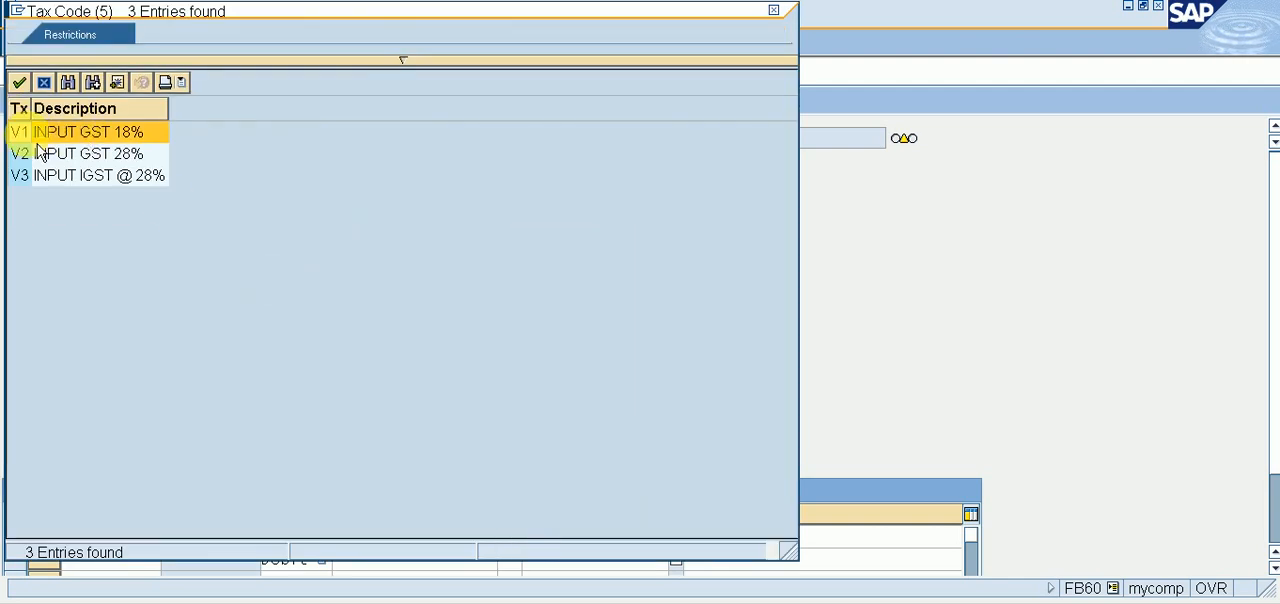
double_click(110, 138)
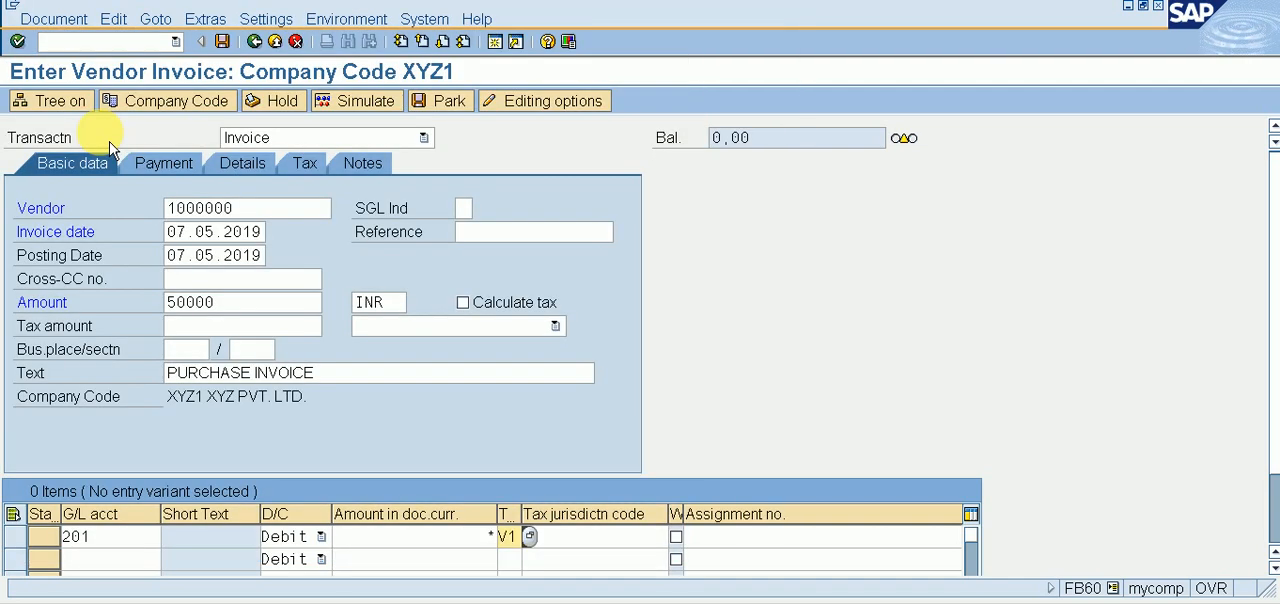
Step: Simulate the invoice to get its tax amount, and set the invoice amount in the basic data to 59.000,00 INR
click(396, 117)
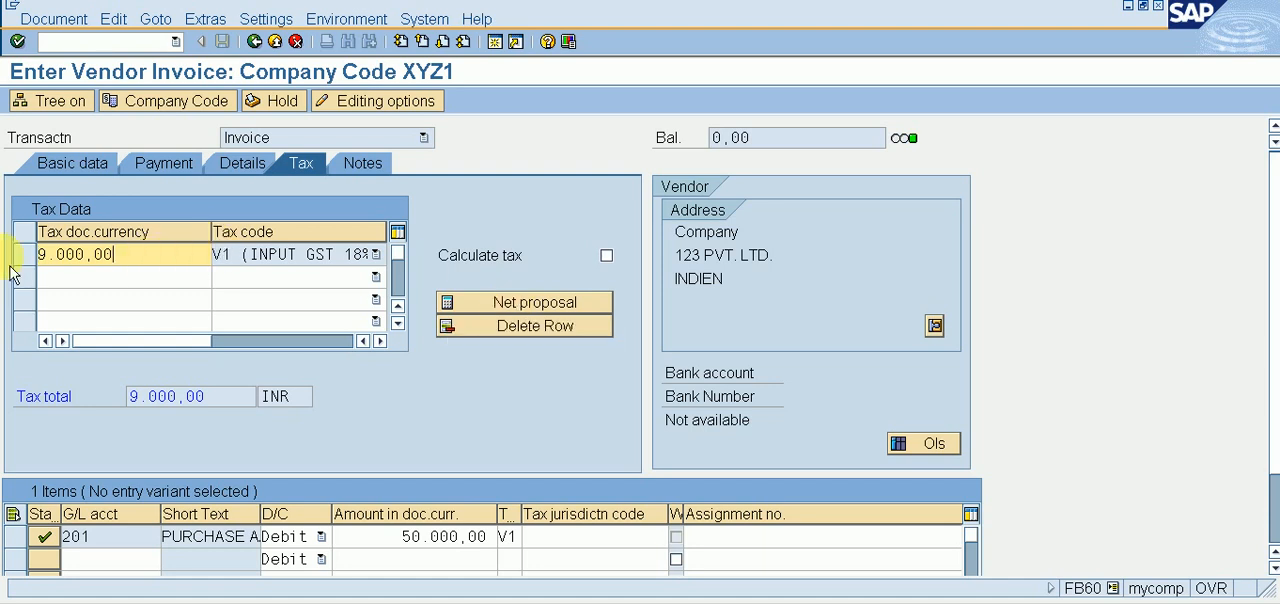
click(82, 175)
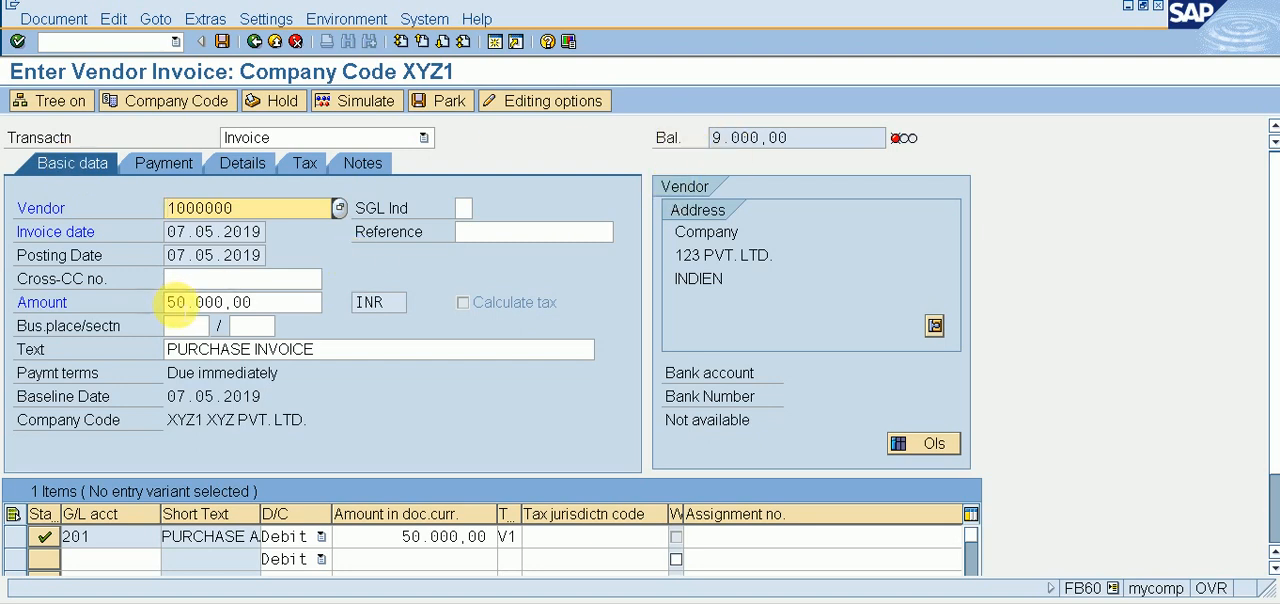
click(176, 302)
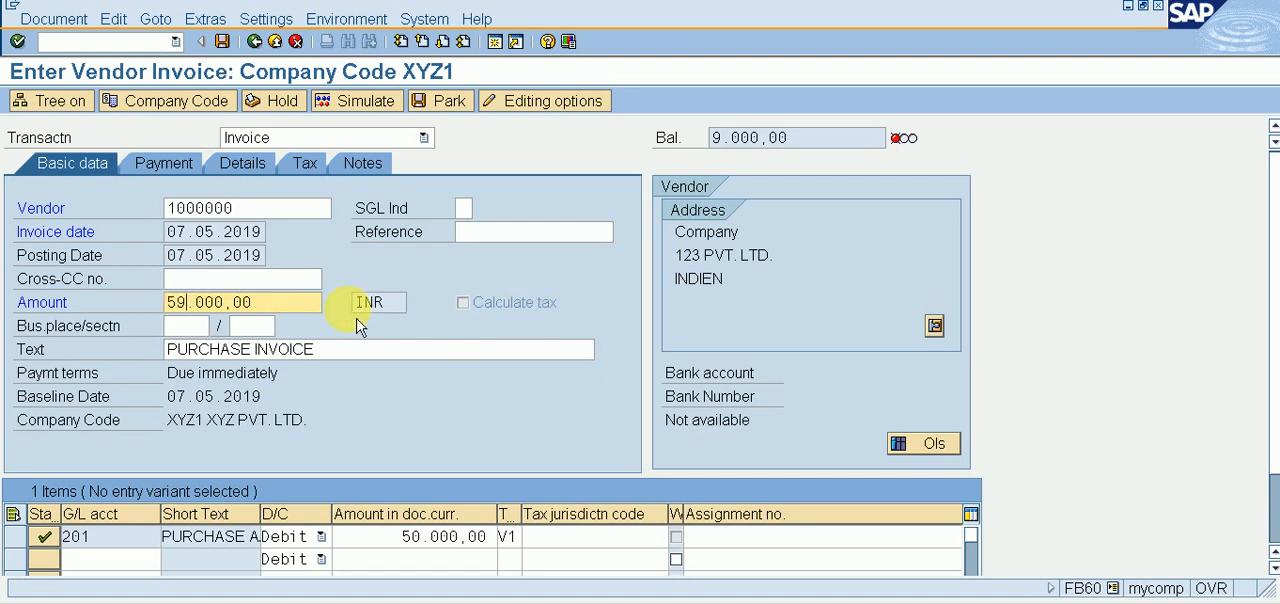
Step: Simulate the vendor invoice with the corrected amount and post the document
click(360, 116)
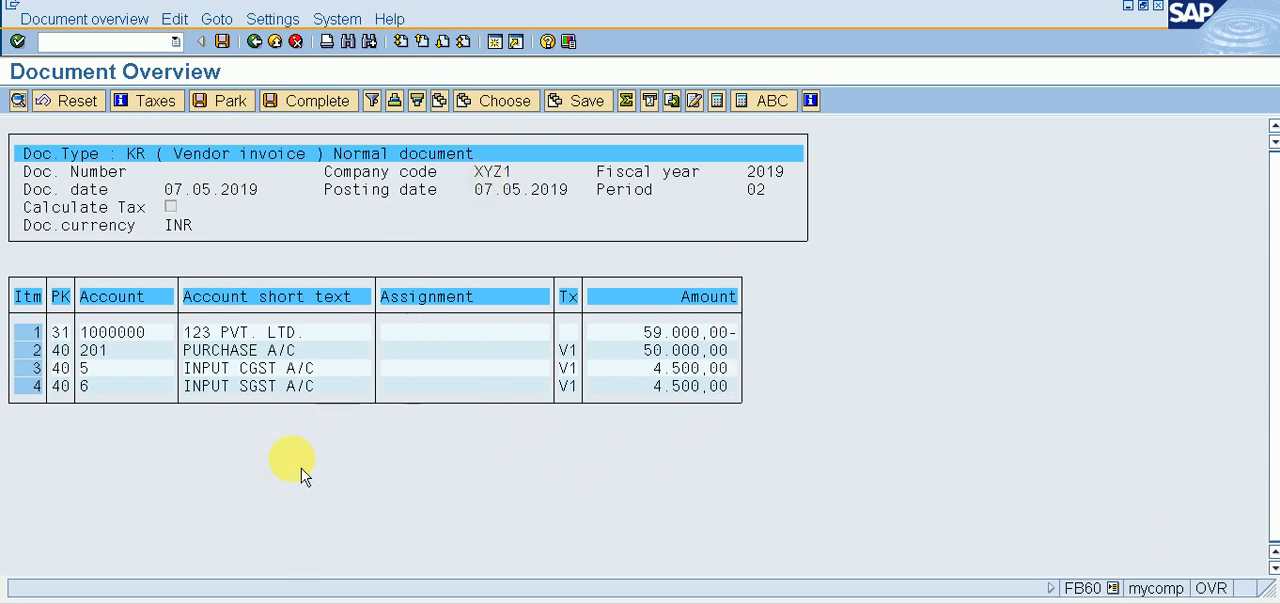
click(224, 44)
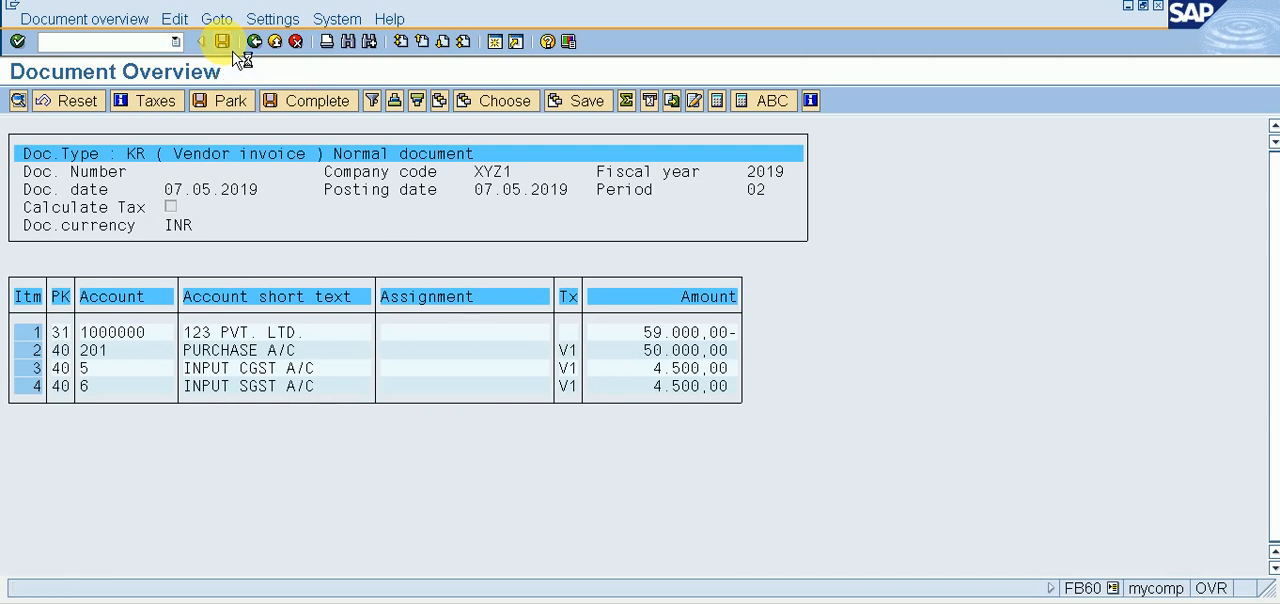